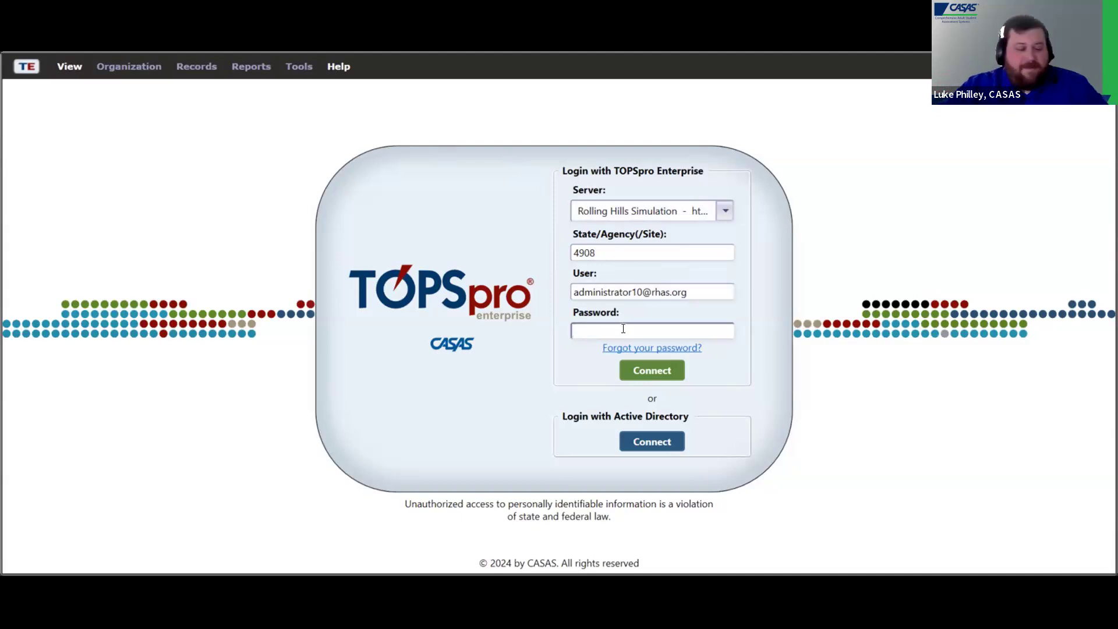
- Log in to the Rolling Hills Simulation server with the account password and open the organization's list of users
{"action": "type", "text": "*****"}
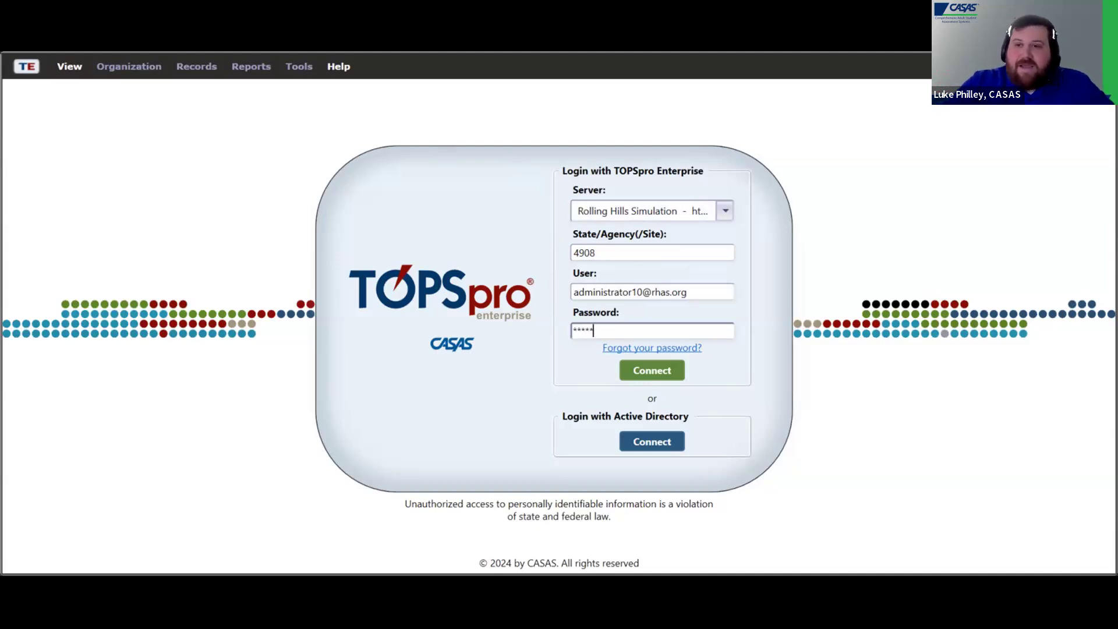
{"action": "key", "text": "Return"}
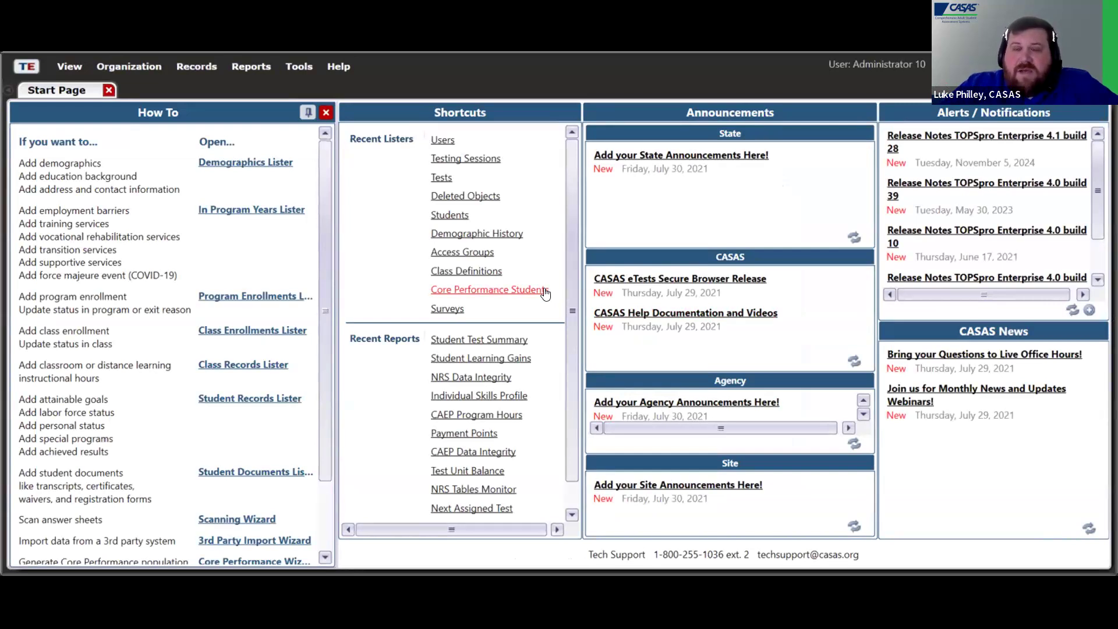
{"action": "left_click", "coordinate": [150, 67]}
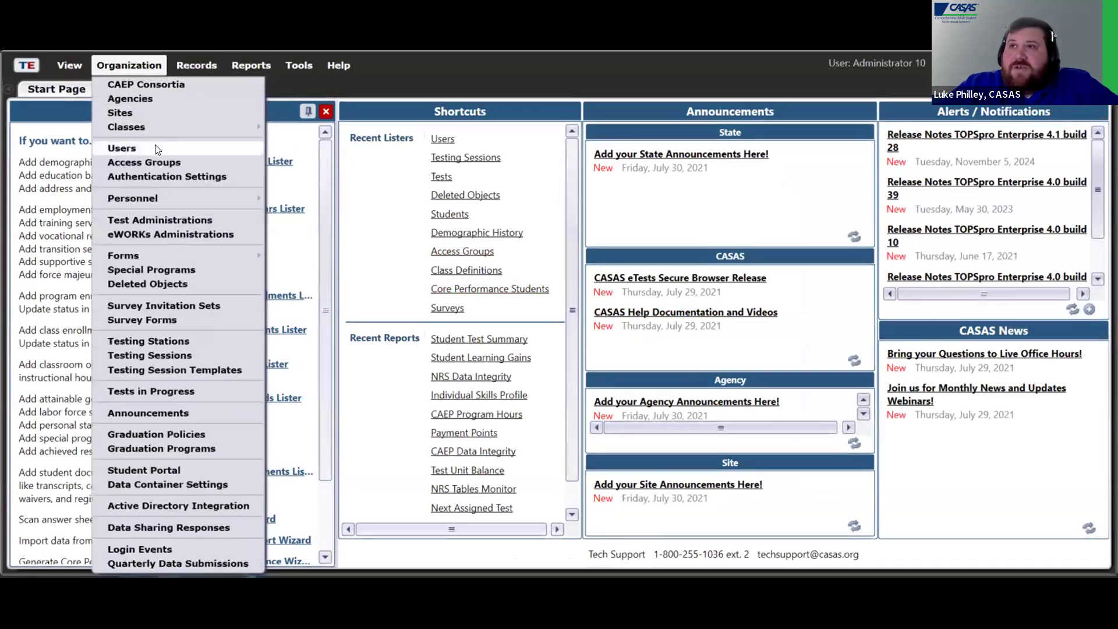
{"action": "left_click", "coordinate": [157, 149]}
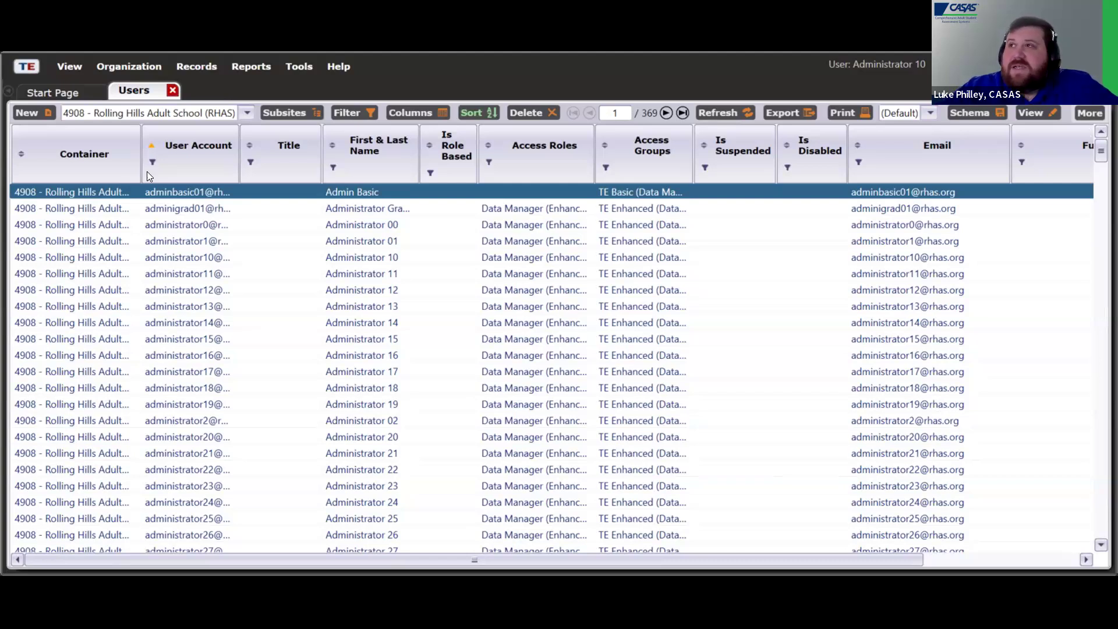
- Widen the Access Groups column in the users list so the group names can be read
{"action": "left_click", "coordinate": [516, 208]}
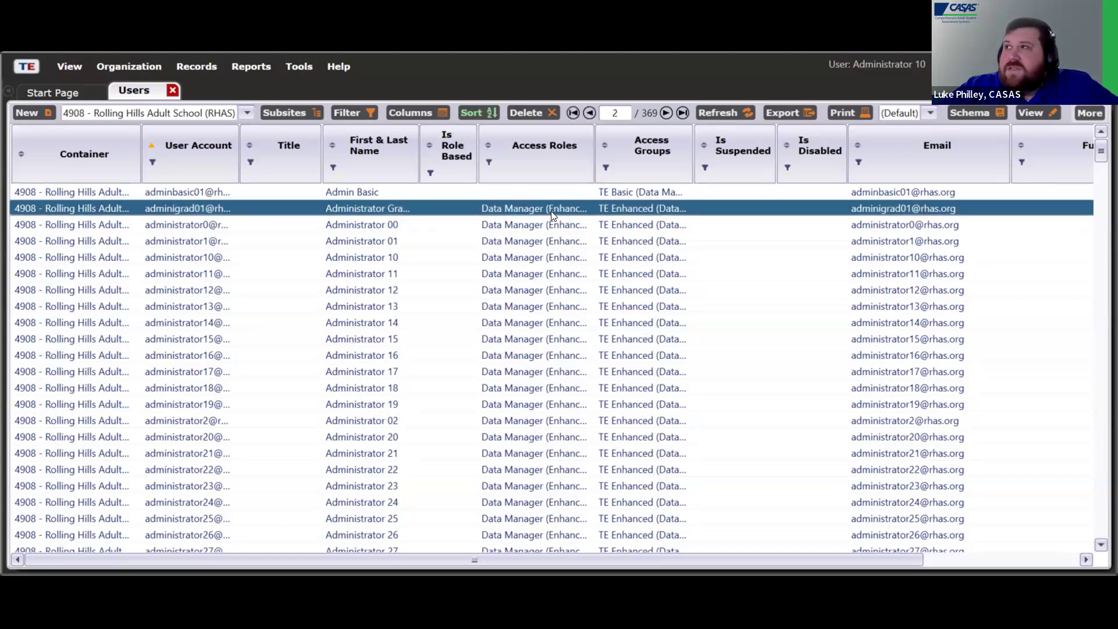
{"action": "double_click", "coordinate": [709, 162]}
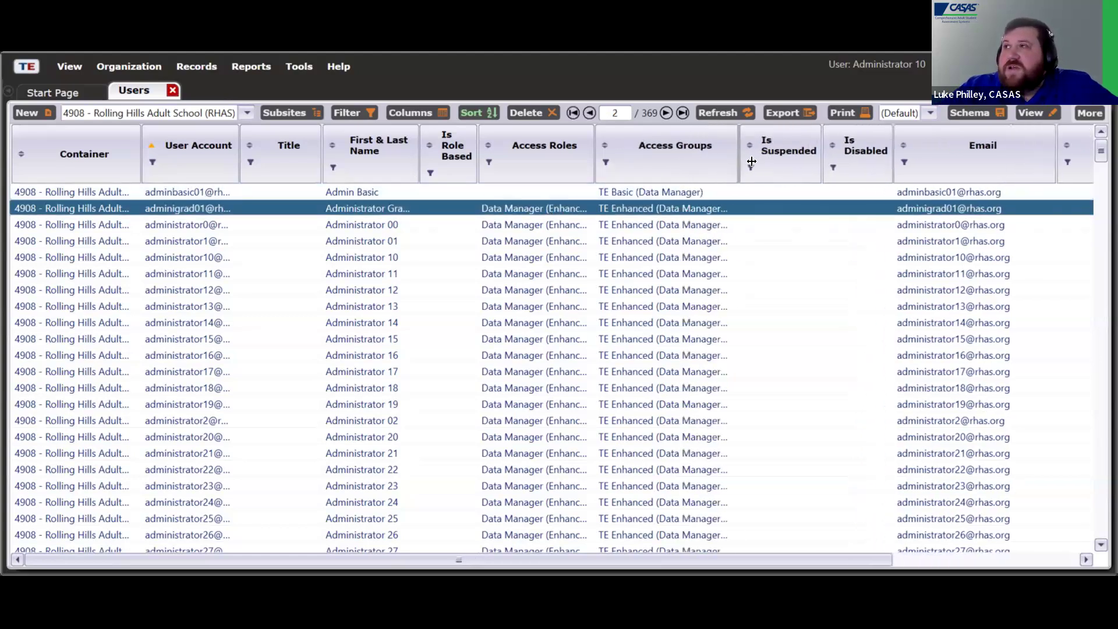
{"action": "double_click", "coordinate": [594, 153]}
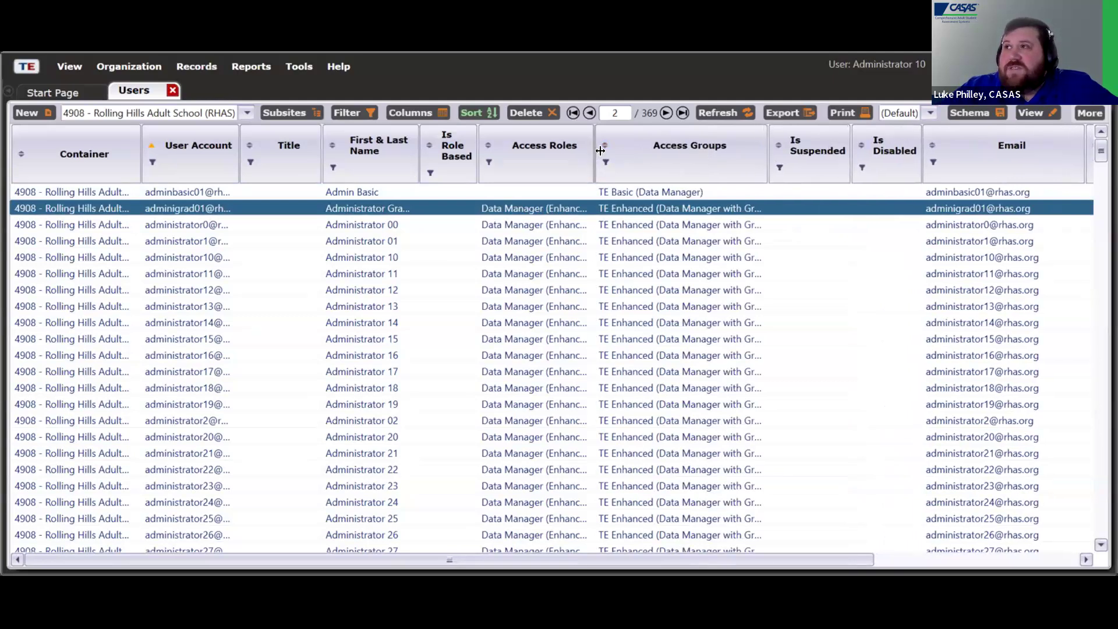
- Open the second user's record for editing and set Access Control to access granted based on roles (for Teacher Portal)
{"action": "double_click", "coordinate": [433, 211]}
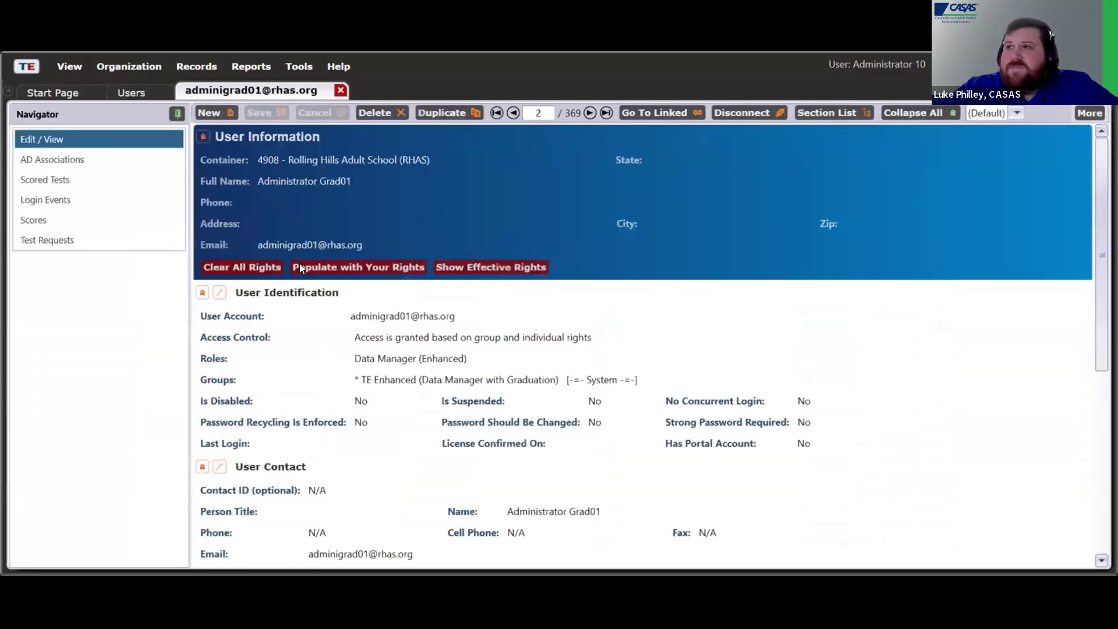
{"action": "left_click", "coordinate": [218, 292]}
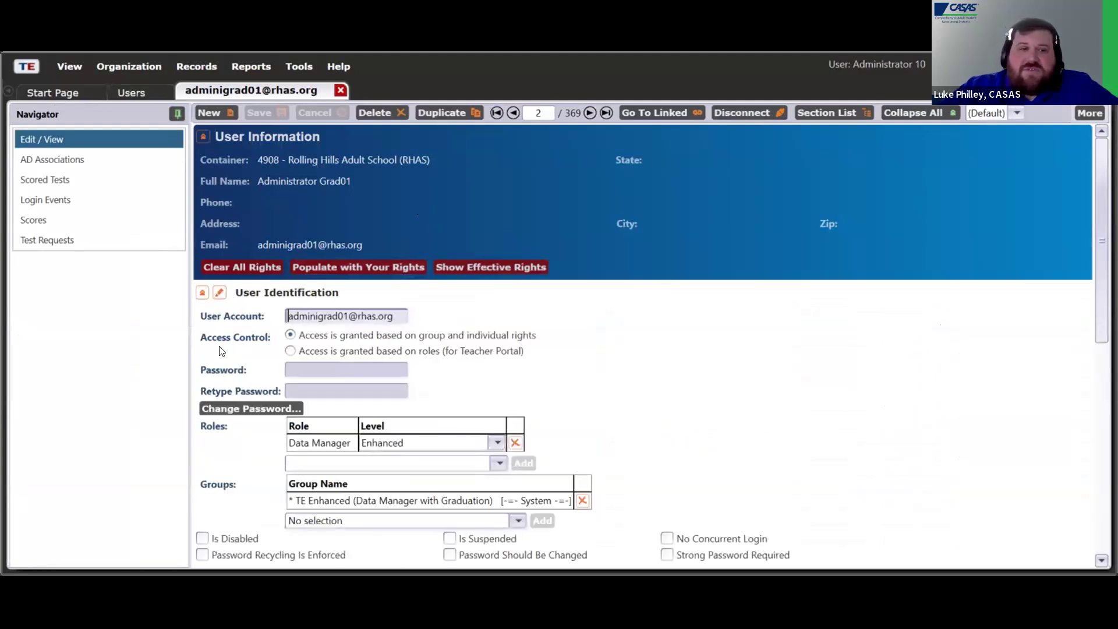
{"action": "left_click", "coordinate": [400, 351]}
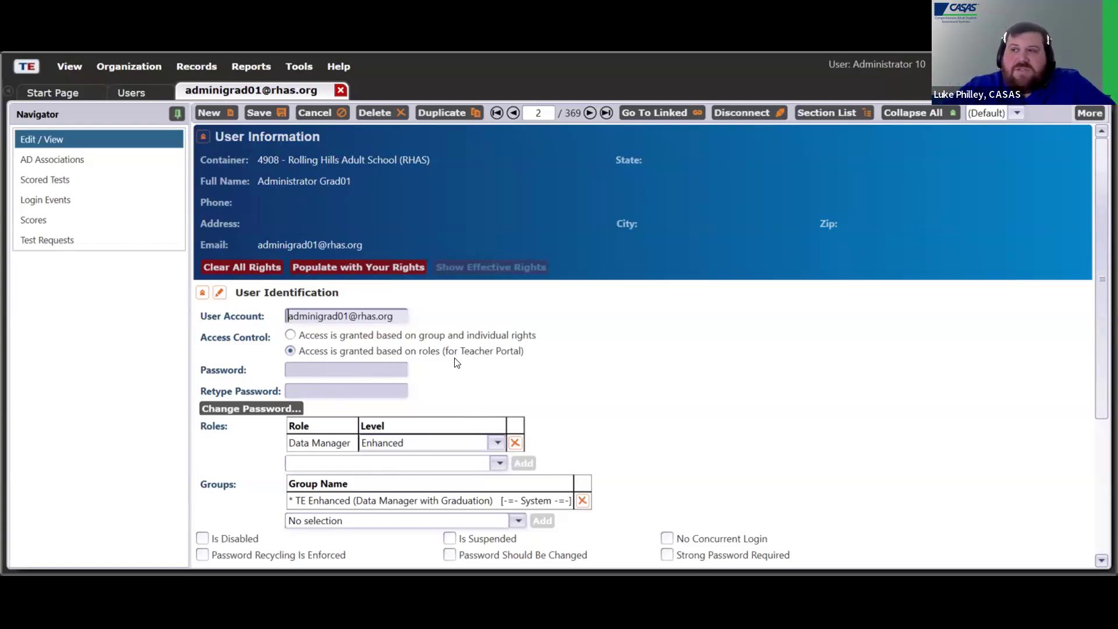
- Replace the user's Data Manager role with Program Administrator at the Standard level
{"action": "left_click", "coordinate": [515, 442]}
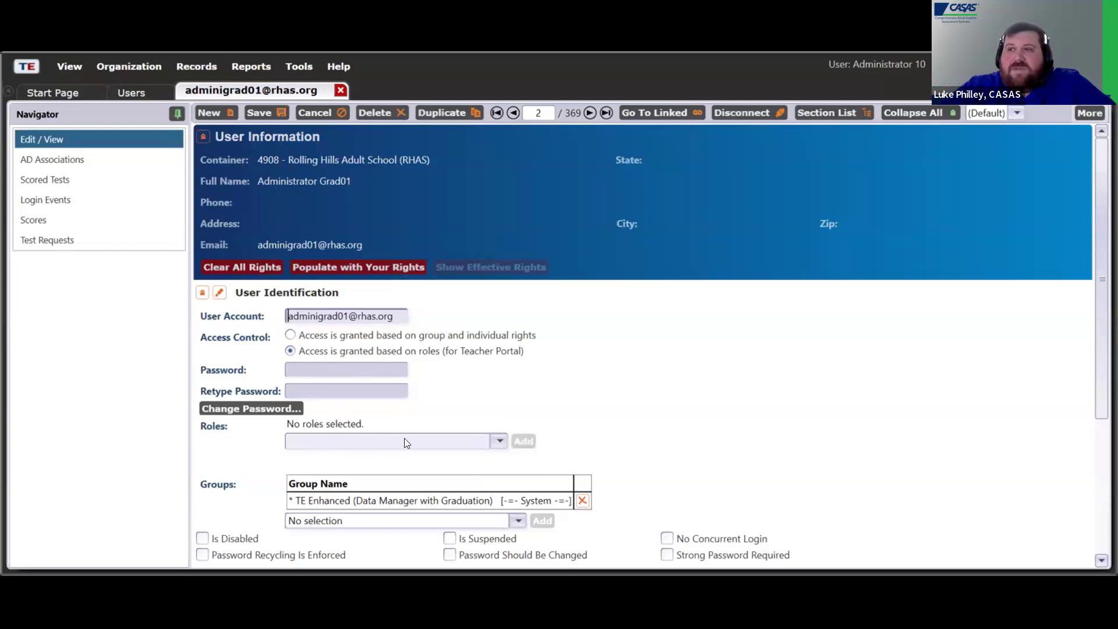
{"action": "left_click", "coordinate": [494, 438]}
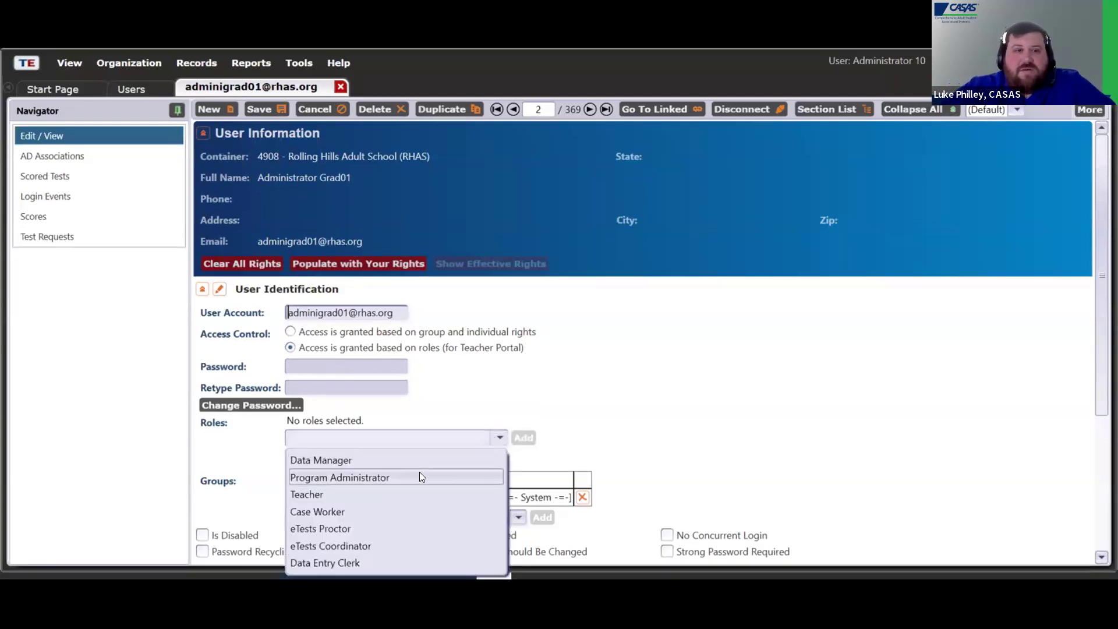
{"action": "left_click", "coordinate": [420, 474]}
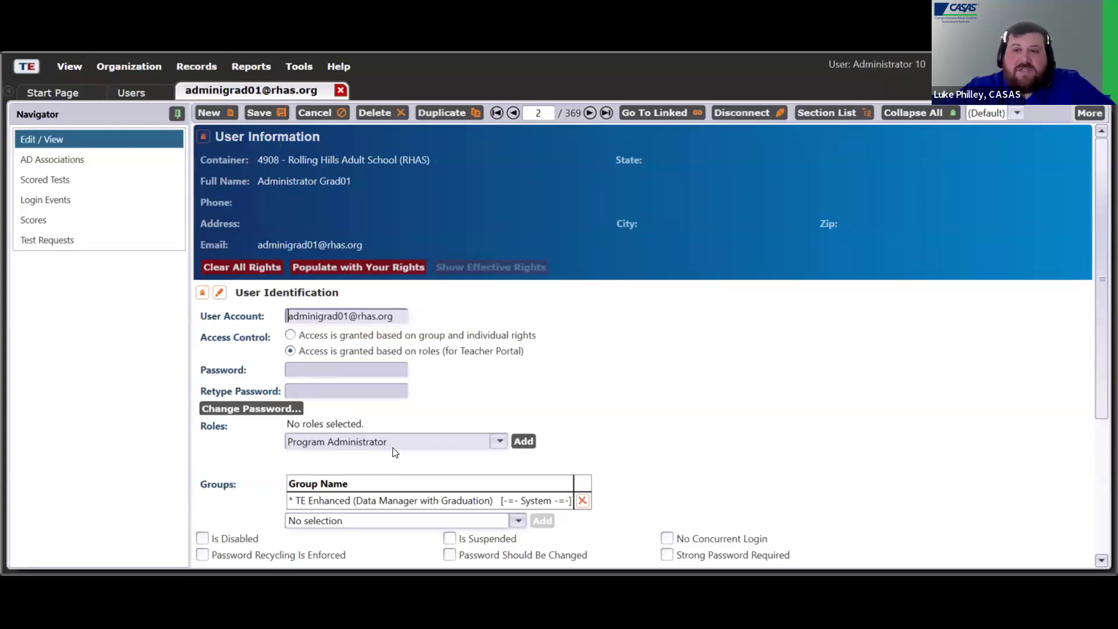
{"action": "left_click", "coordinate": [523, 441]}
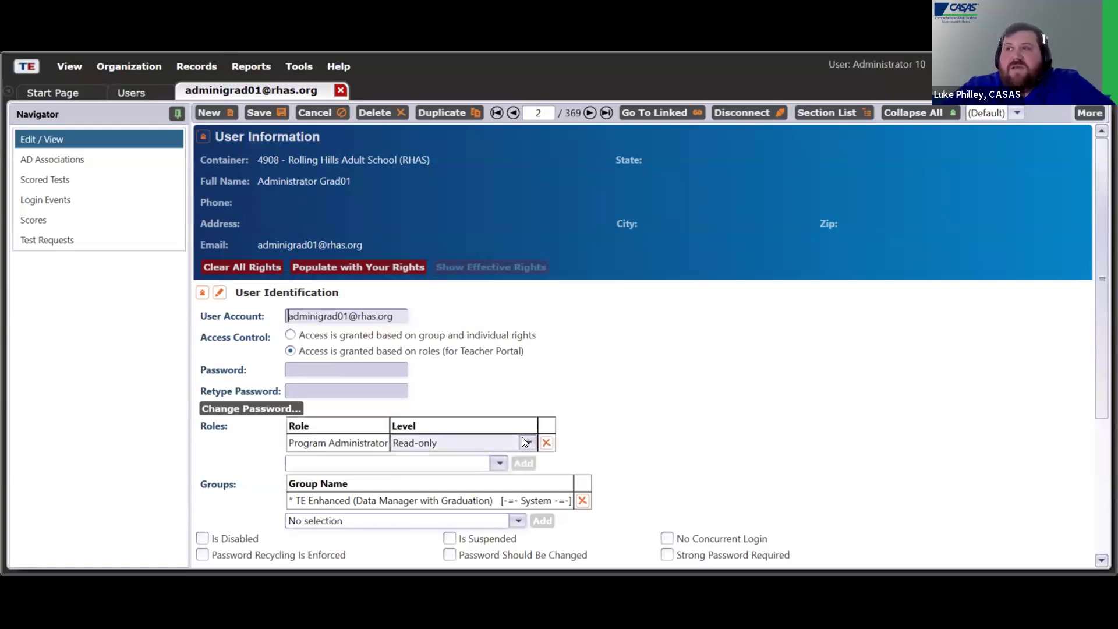
{"action": "left_click", "coordinate": [522, 442]}
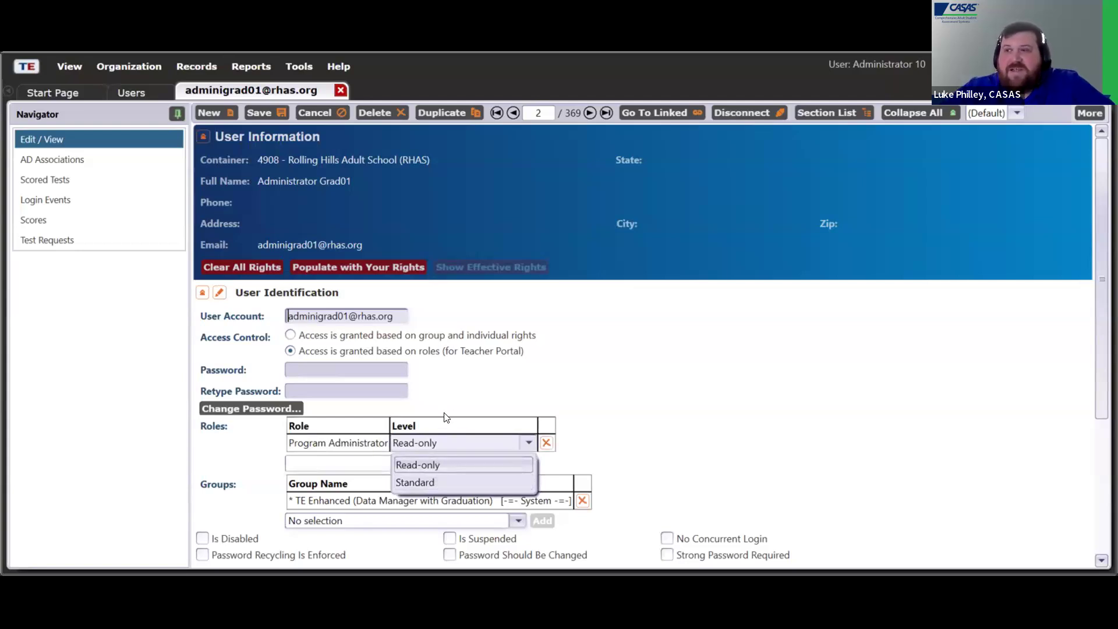
{"action": "left_click", "coordinate": [439, 479]}
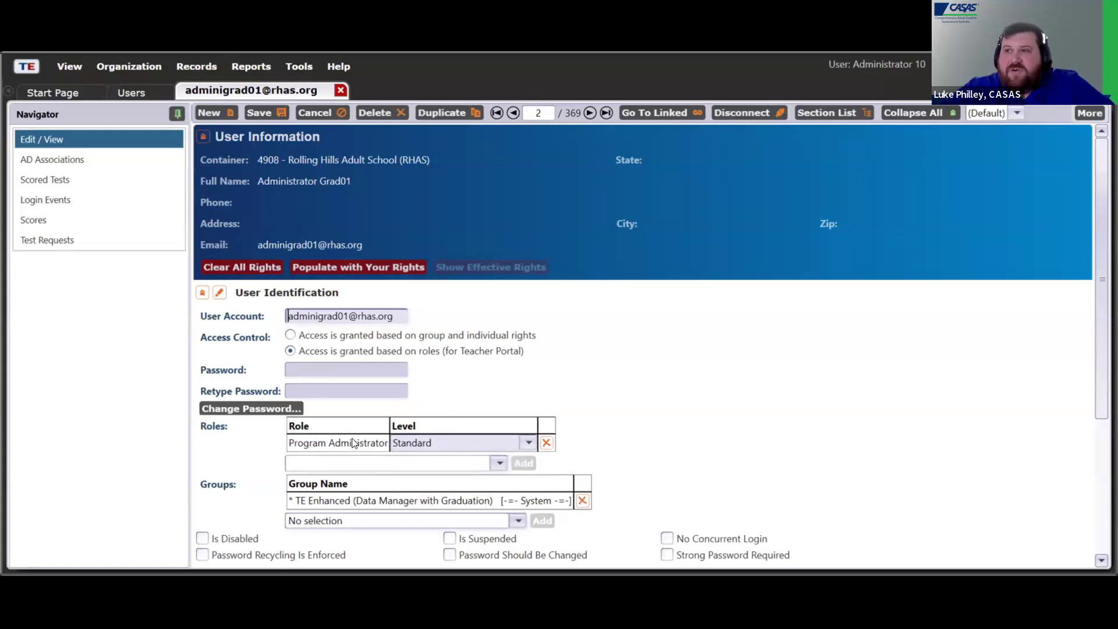
- Replace the Program Administrator role with Data Manager at the Enhanced level
{"action": "left_click", "coordinate": [545, 443]}
{"action": "left_click", "coordinate": [497, 439]}
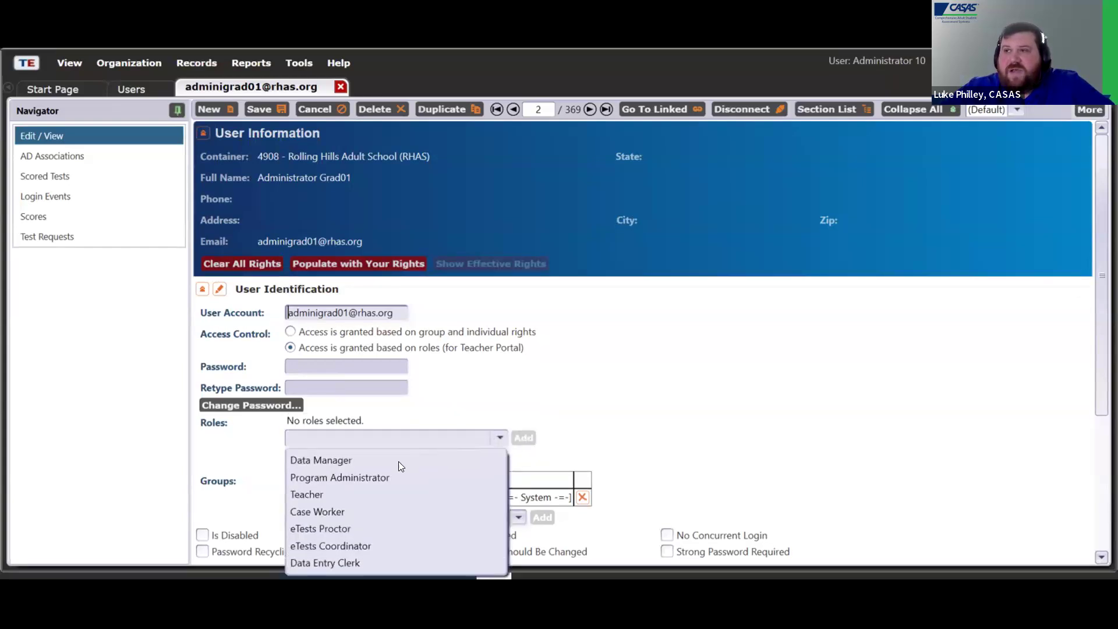
{"action": "left_click", "coordinate": [436, 460]}
{"action": "left_click", "coordinate": [523, 437]}
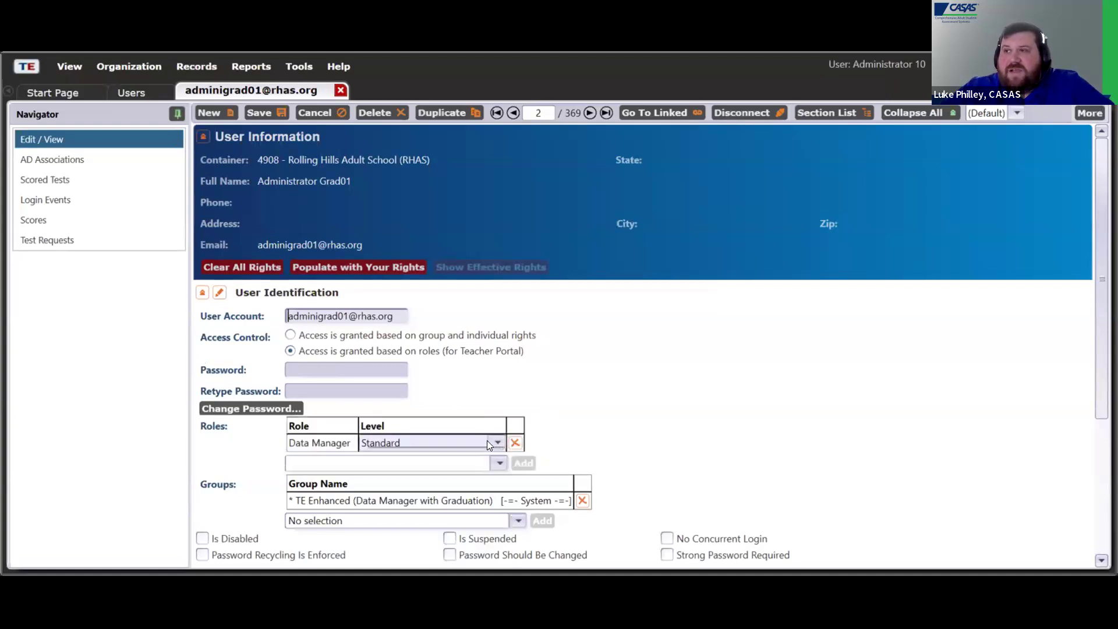
{"action": "left_click", "coordinate": [486, 440]}
{"action": "left_click", "coordinate": [407, 482]}
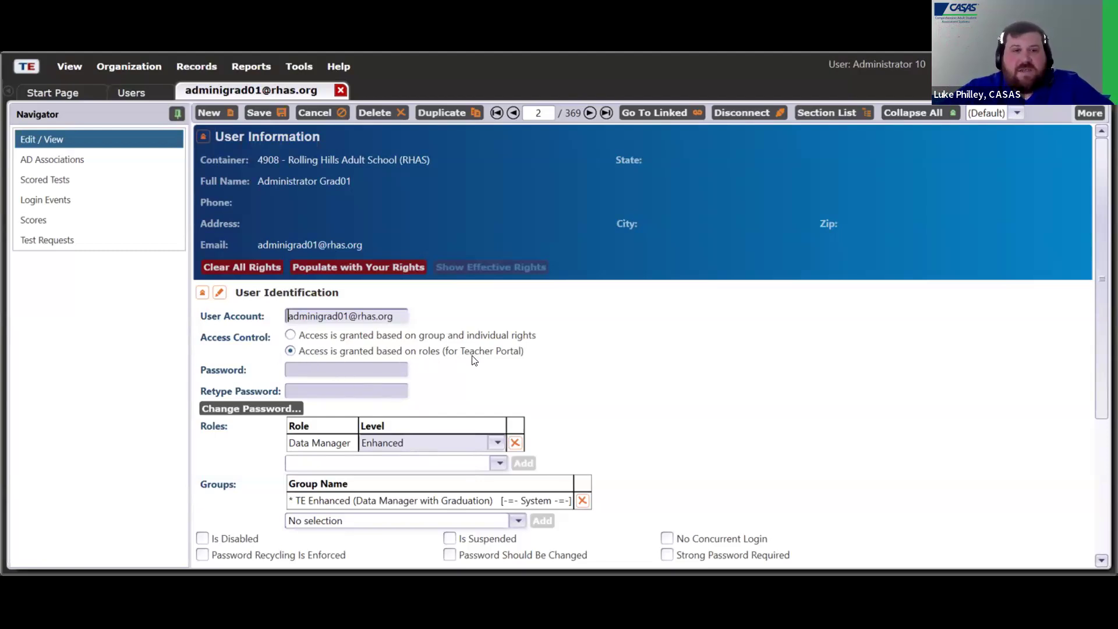
- Remove the Data Manager role from the user and add the Teacher role instead
{"action": "left_click", "coordinate": [515, 443]}
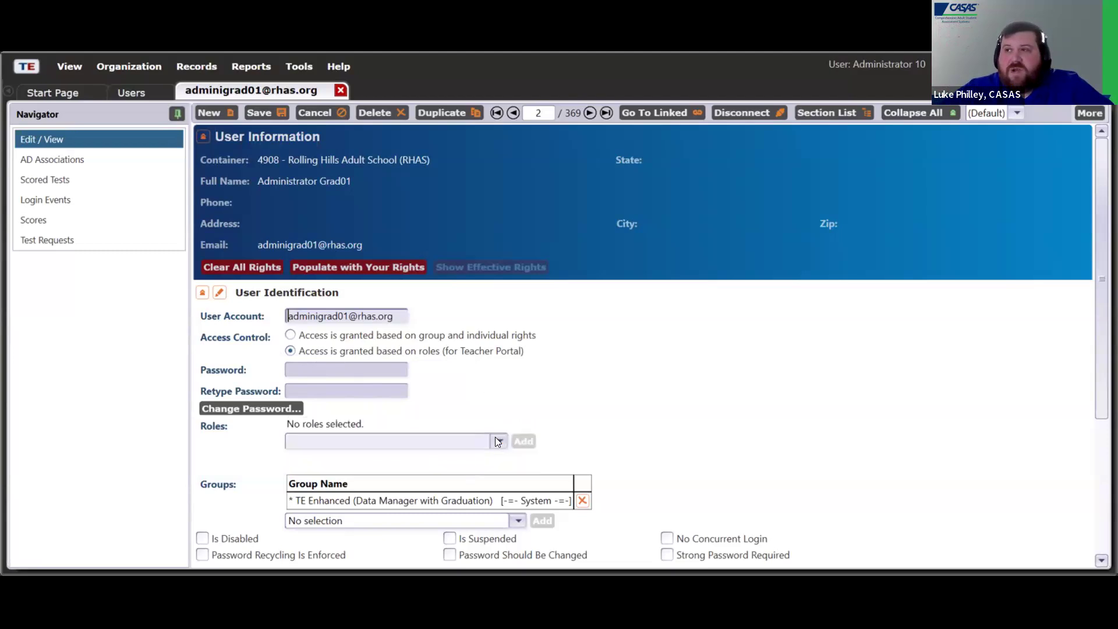
{"action": "left_click", "coordinate": [496, 440]}
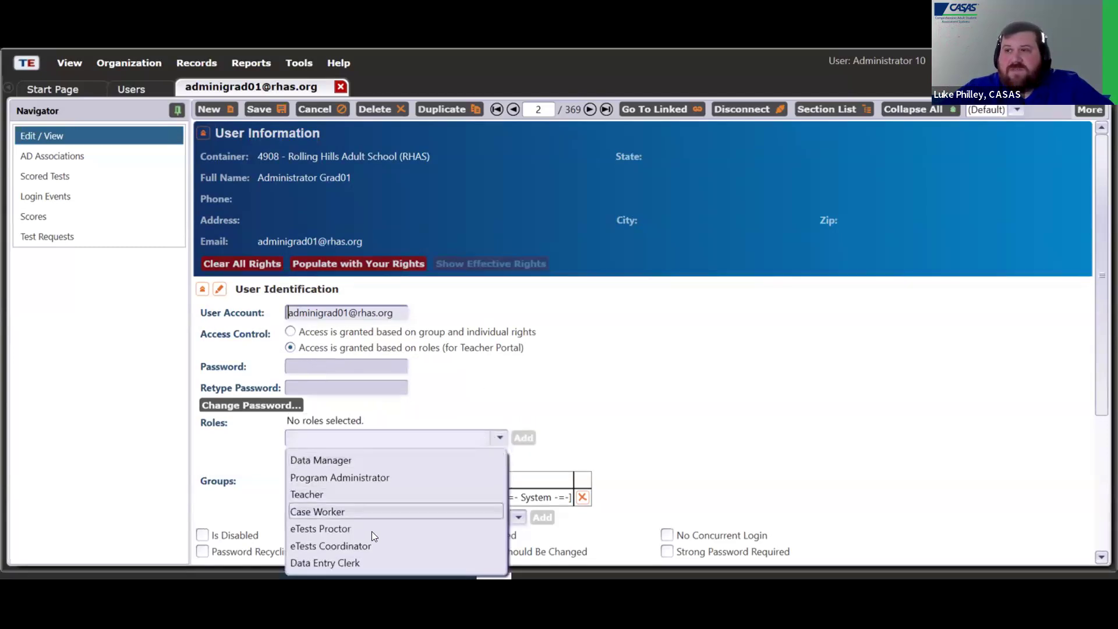
{"action": "left_click", "coordinate": [383, 494]}
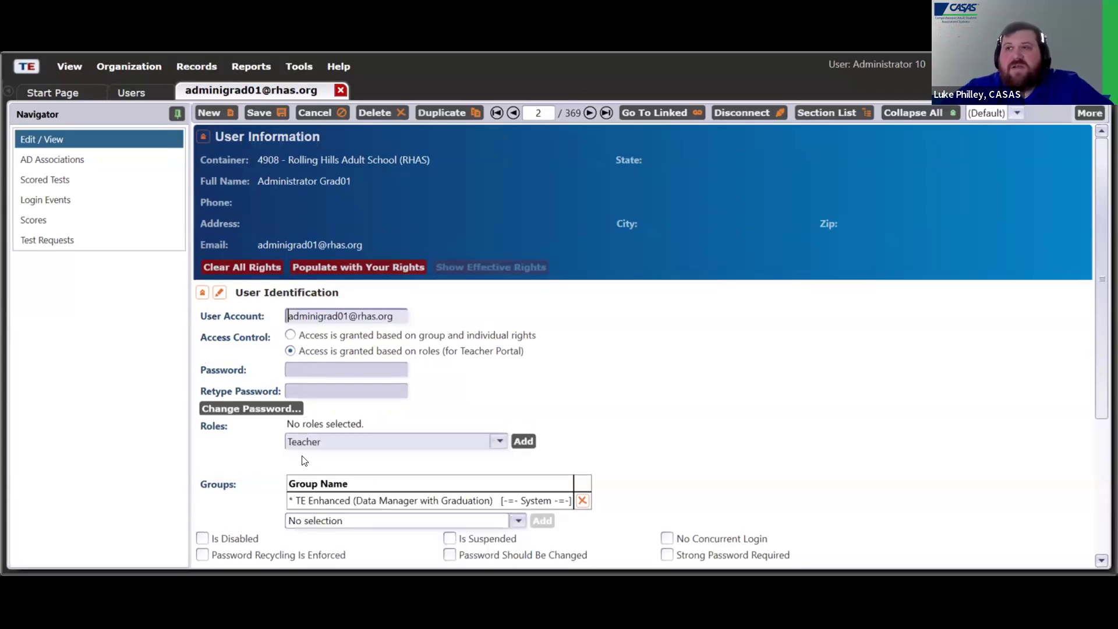
{"action": "left_click", "coordinate": [522, 442]}
- Try the Read-only and Basic levels for the Teacher role and settle on Enhanced
{"action": "left_click", "coordinate": [495, 442]}
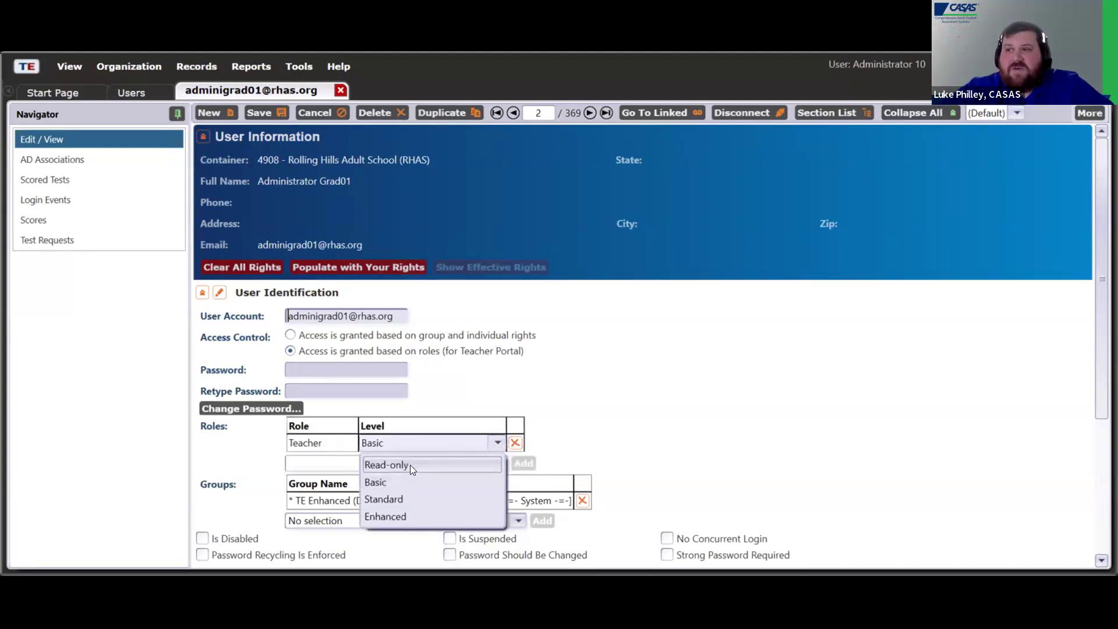
{"action": "left_click", "coordinate": [410, 465]}
{"action": "left_click", "coordinate": [492, 442]}
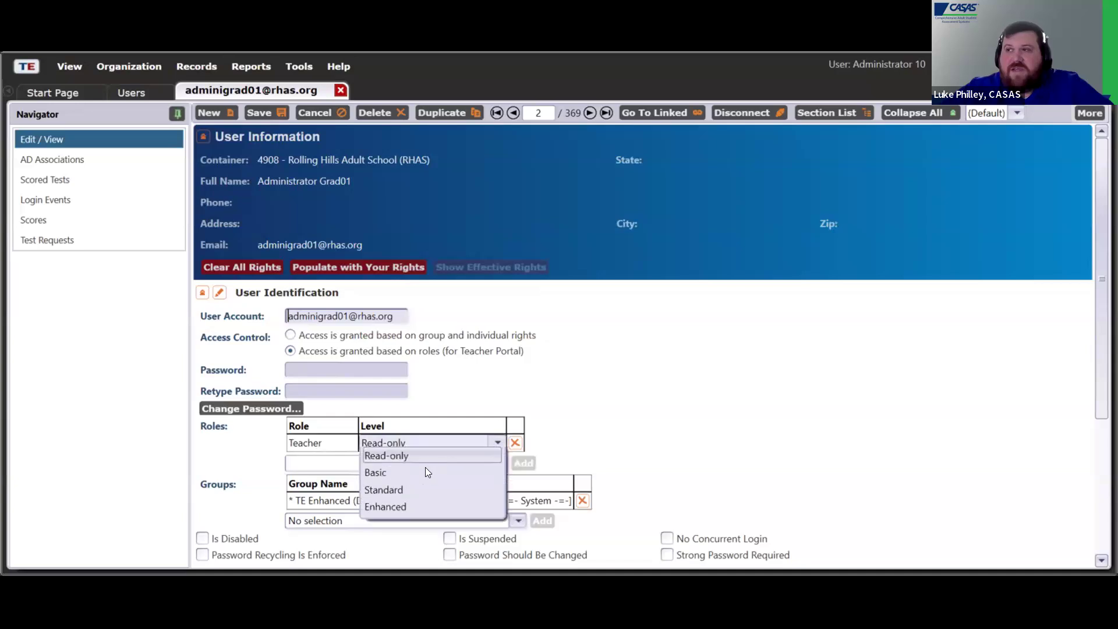
{"action": "left_click", "coordinate": [454, 481]}
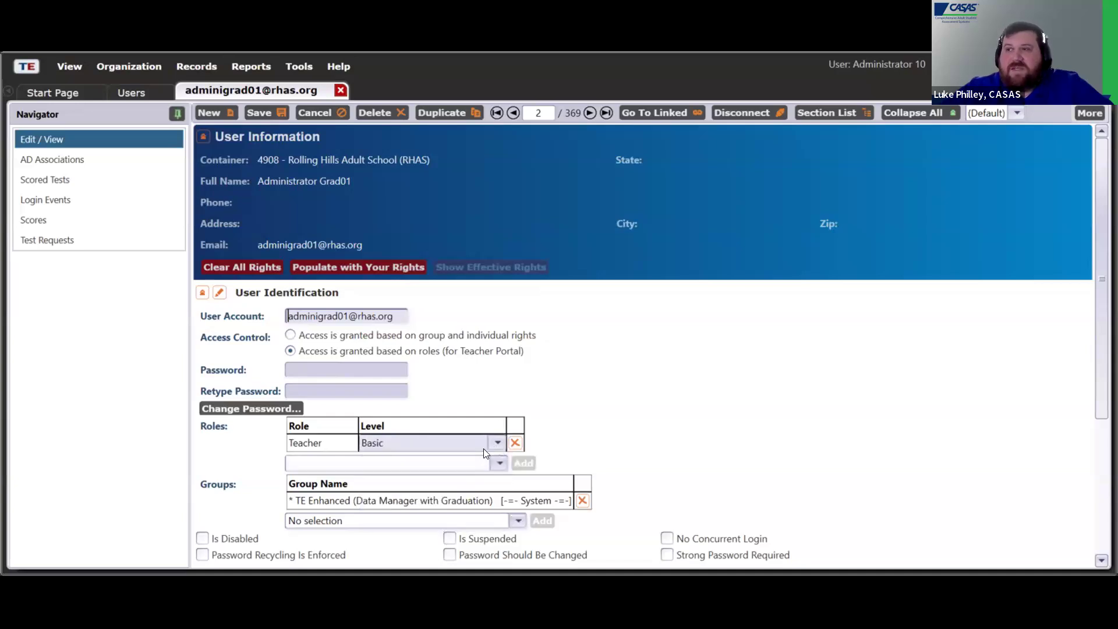
{"action": "left_click", "coordinate": [496, 444]}
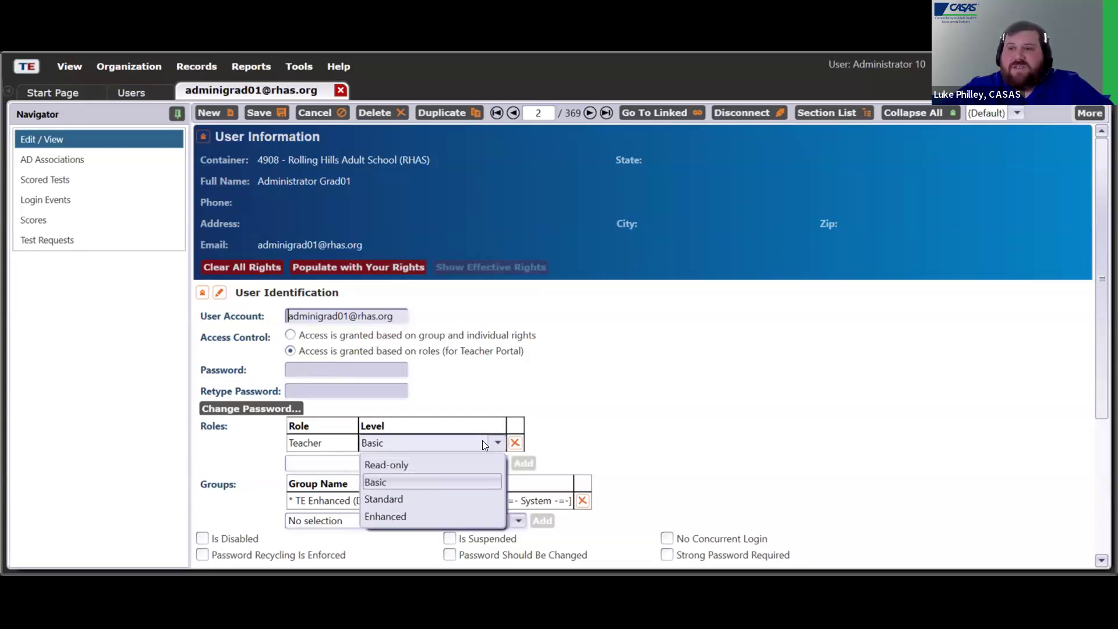
{"action": "left_click", "coordinate": [414, 516]}
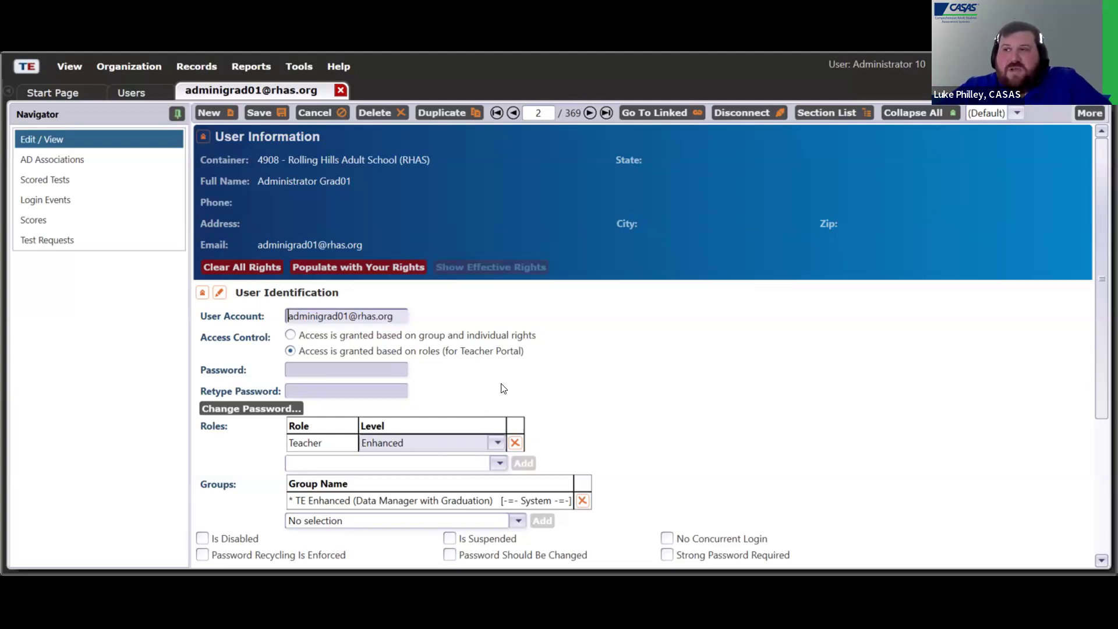
- Add eTests Proctor as a second role for the user alongside Teacher
{"action": "left_click", "coordinate": [496, 466]}
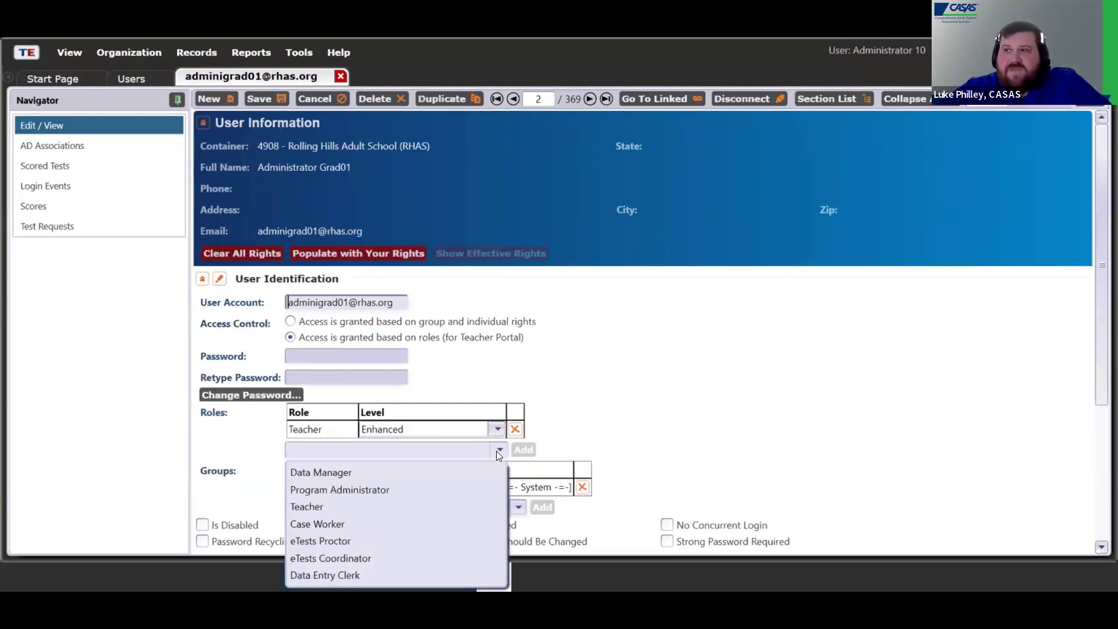
{"action": "left_click", "coordinate": [365, 539]}
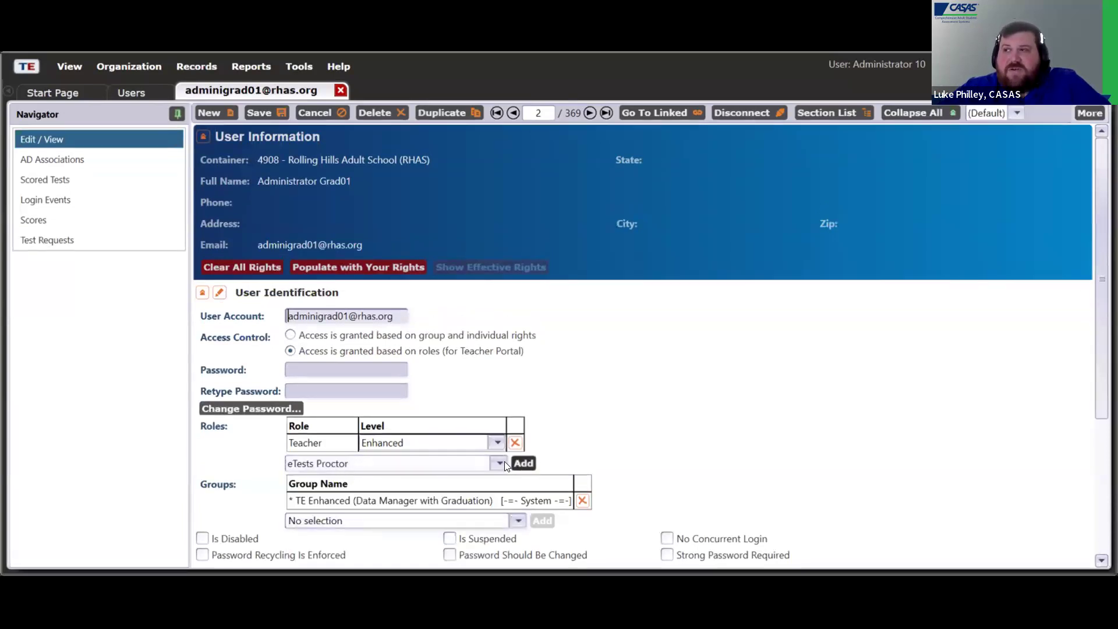
{"action": "left_click", "coordinate": [538, 362]}
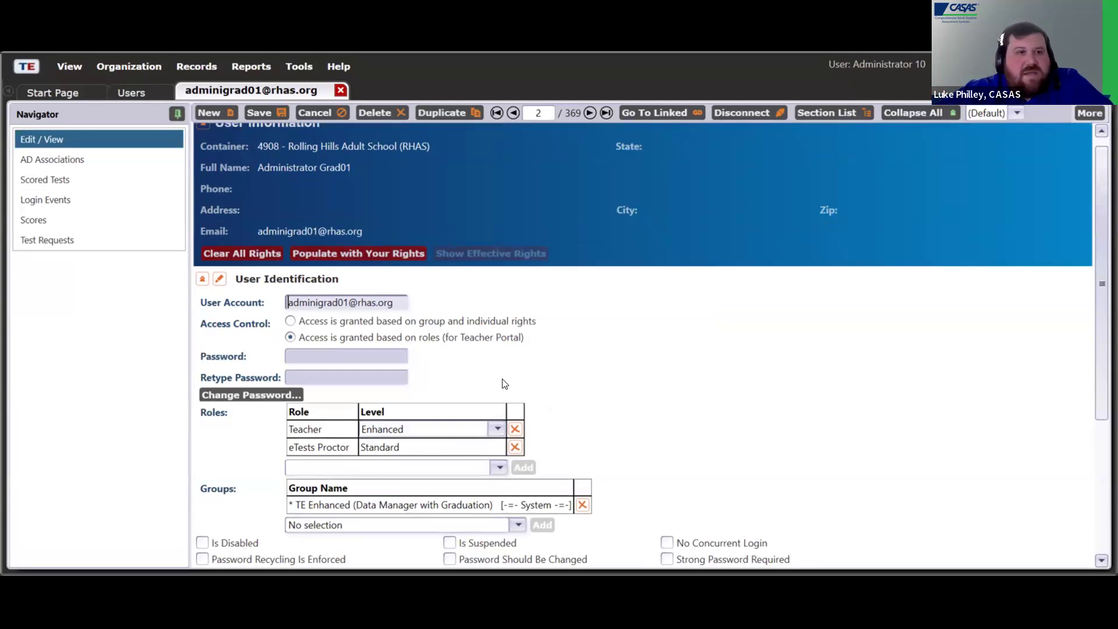
{"action": "left_click", "coordinate": [499, 467]}
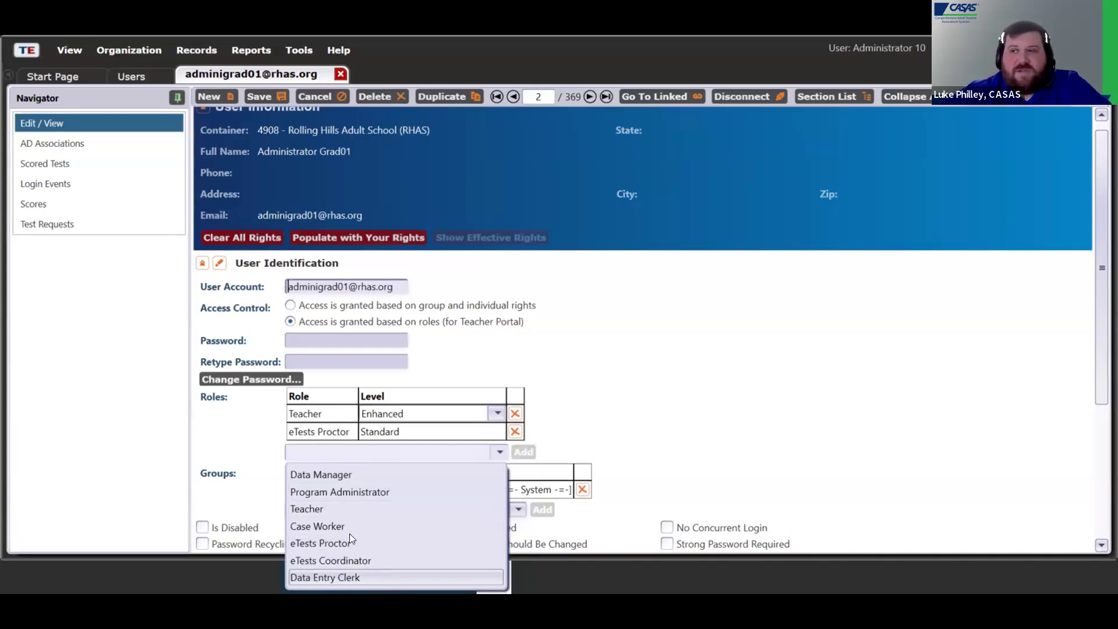
{"action": "left_click", "coordinate": [631, 382]}
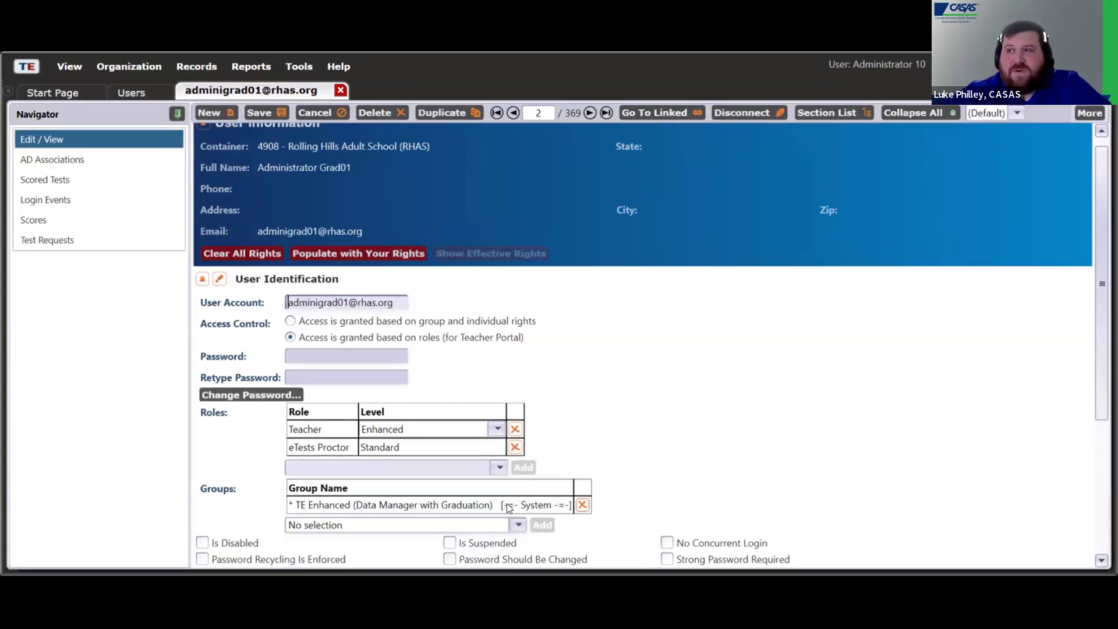
{"action": "left_click", "coordinate": [520, 523]}
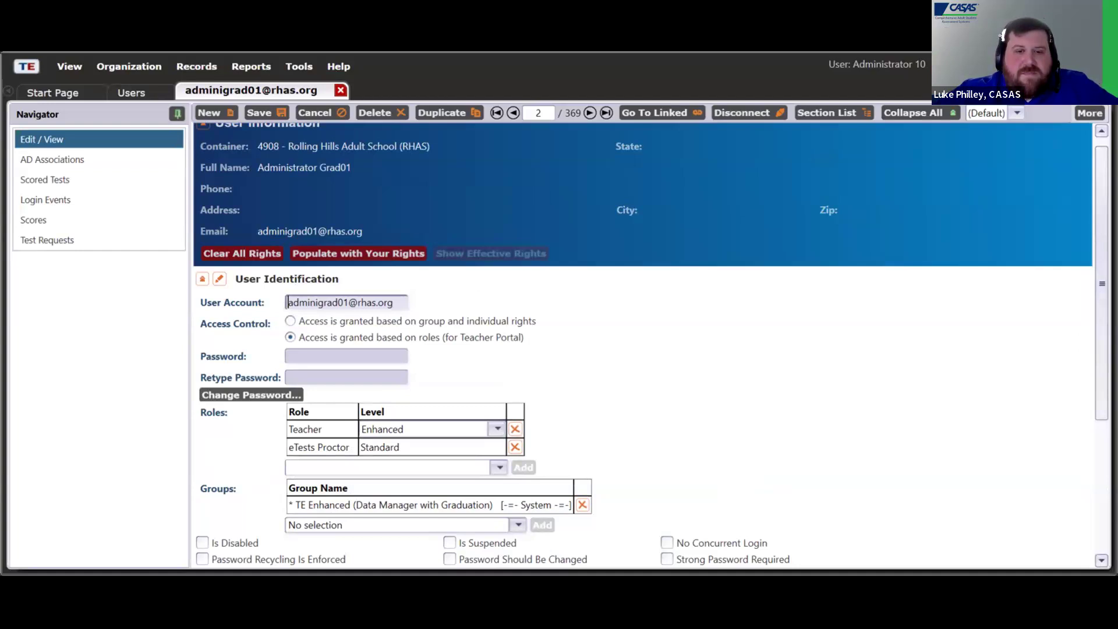
- Switch to the Teacher Portal in the browser and open the access rights of the Teacher role
{"action": "key", "text": "alt+Tab"}
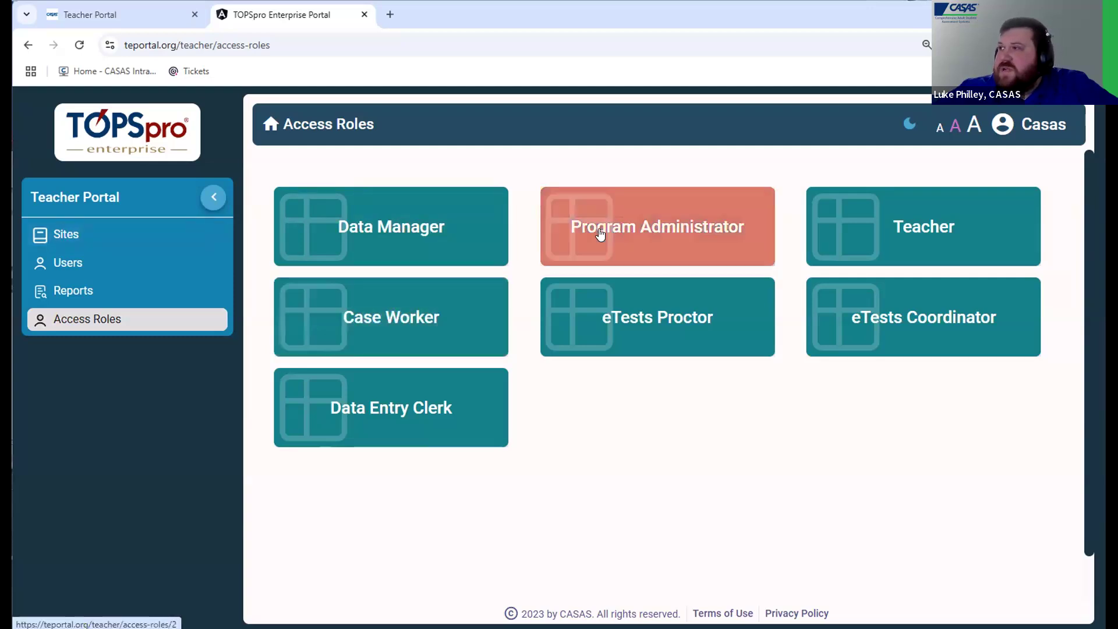
{"action": "left_click", "coordinate": [934, 240]}
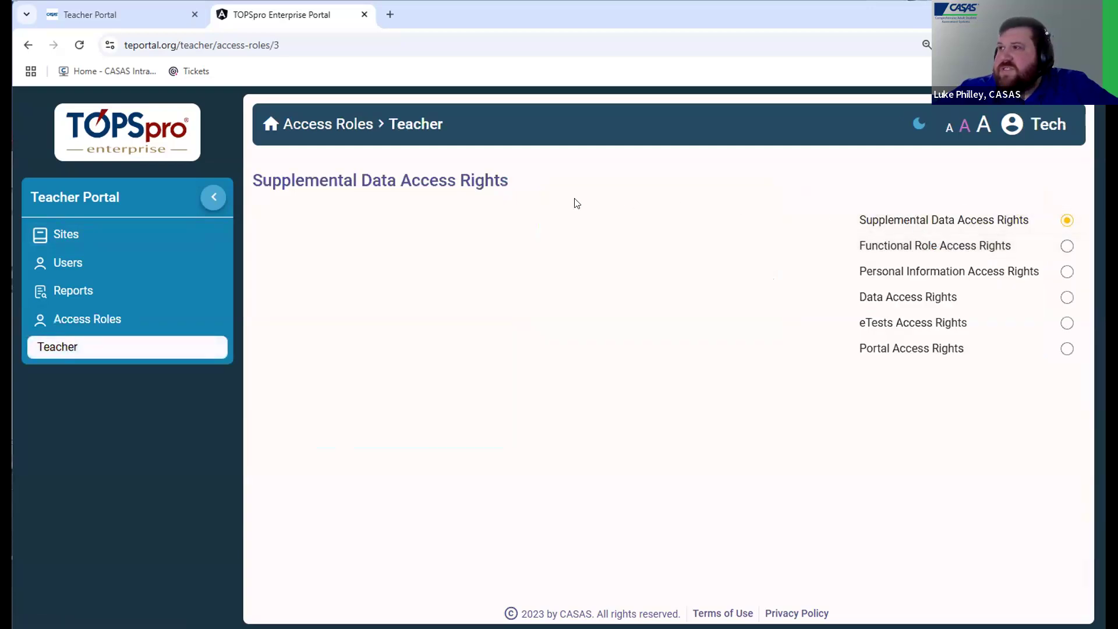
- Reload the Teacher role's page and examine its Portal Access Rights across the Read-only, Basic, Standard and Enhanced levels
{"action": "left_click", "coordinate": [1036, 352]}
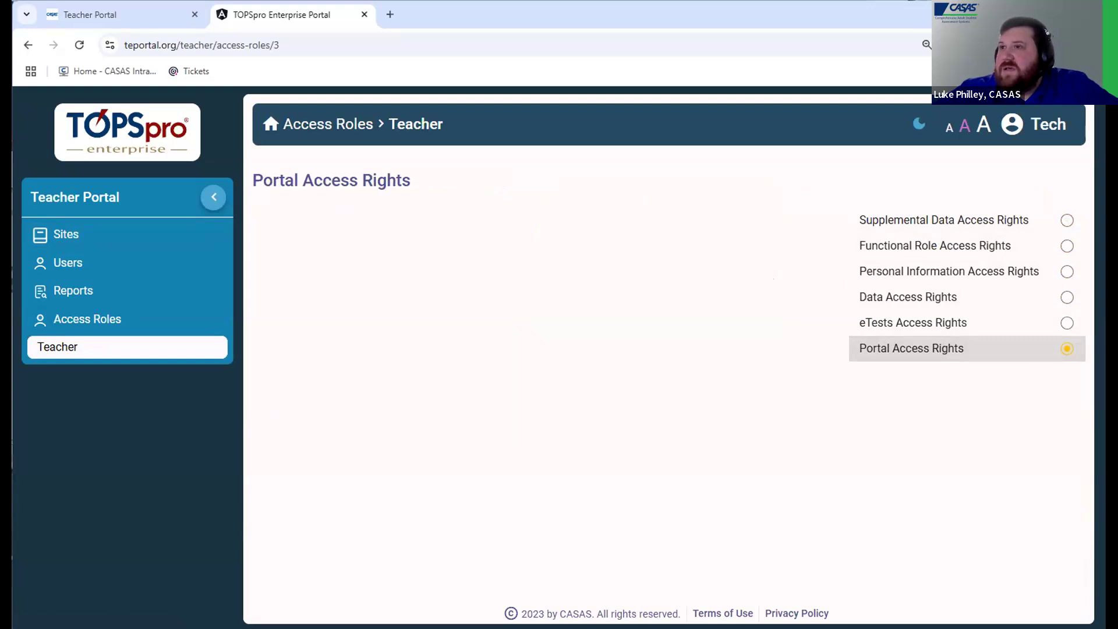
{"action": "left_click", "coordinate": [79, 44]}
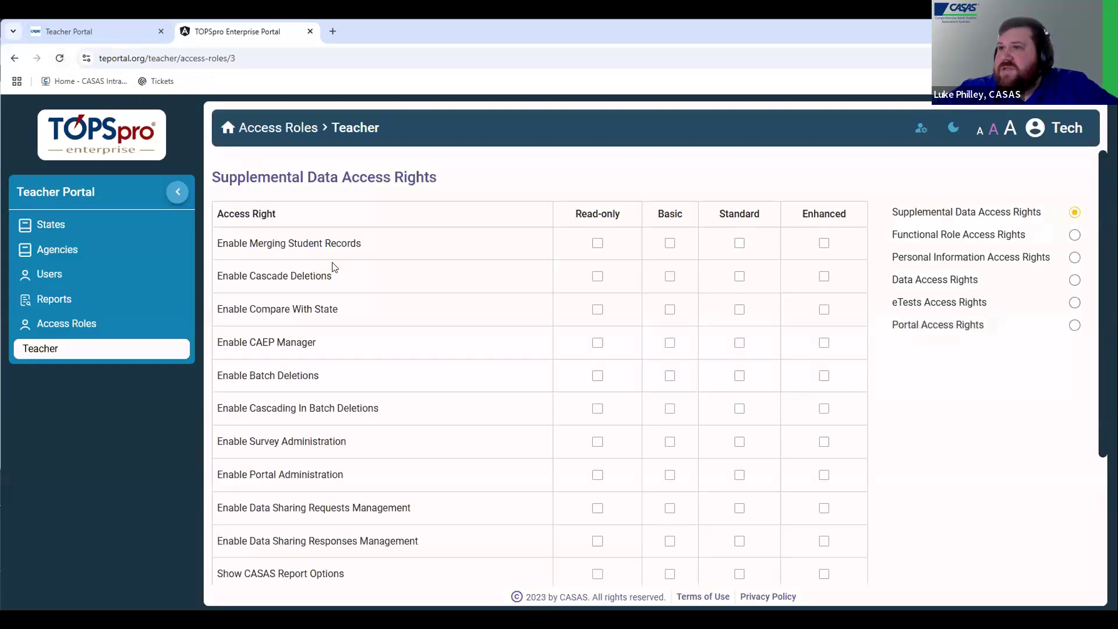
{"action": "scroll", "coordinate": [582, 231], "scroll_direction": "down", "scroll_amount": 3}
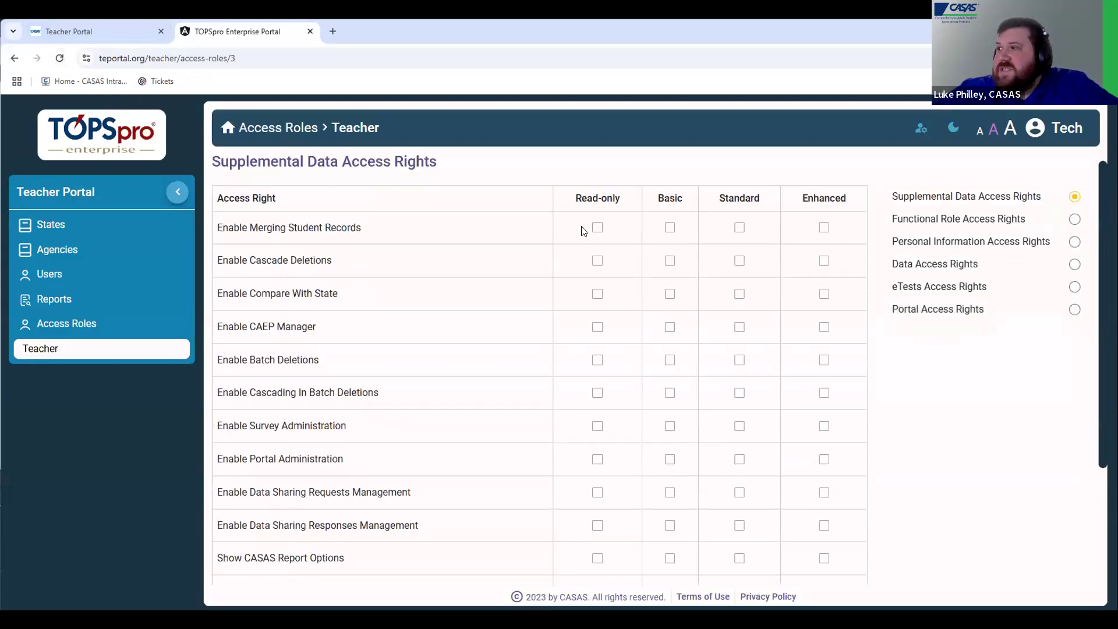
{"action": "scroll", "coordinate": [637, 329], "scroll_direction": "up", "scroll_amount": 3}
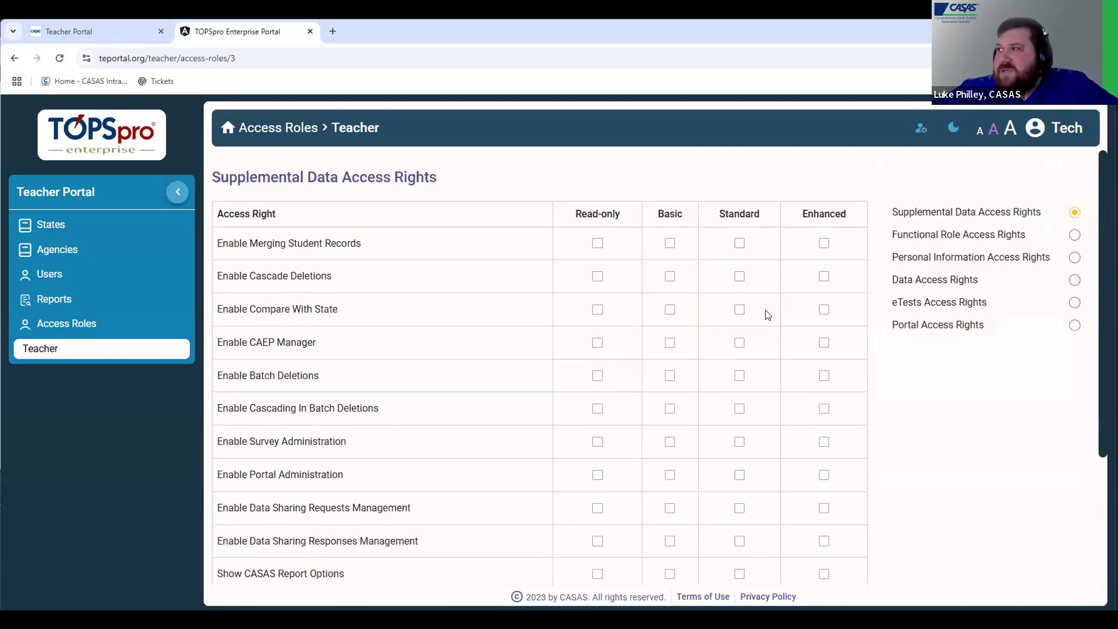
{"action": "left_click", "coordinate": [1075, 325]}
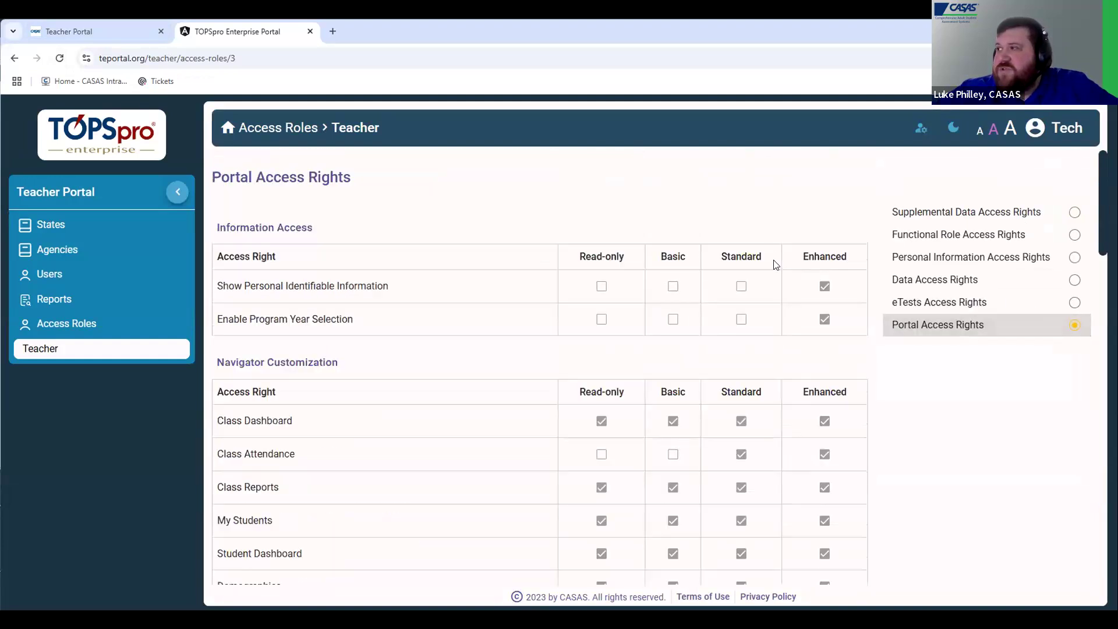
{"action": "scroll", "coordinate": [524, 189], "scroll_direction": "down", "scroll_amount": 4}
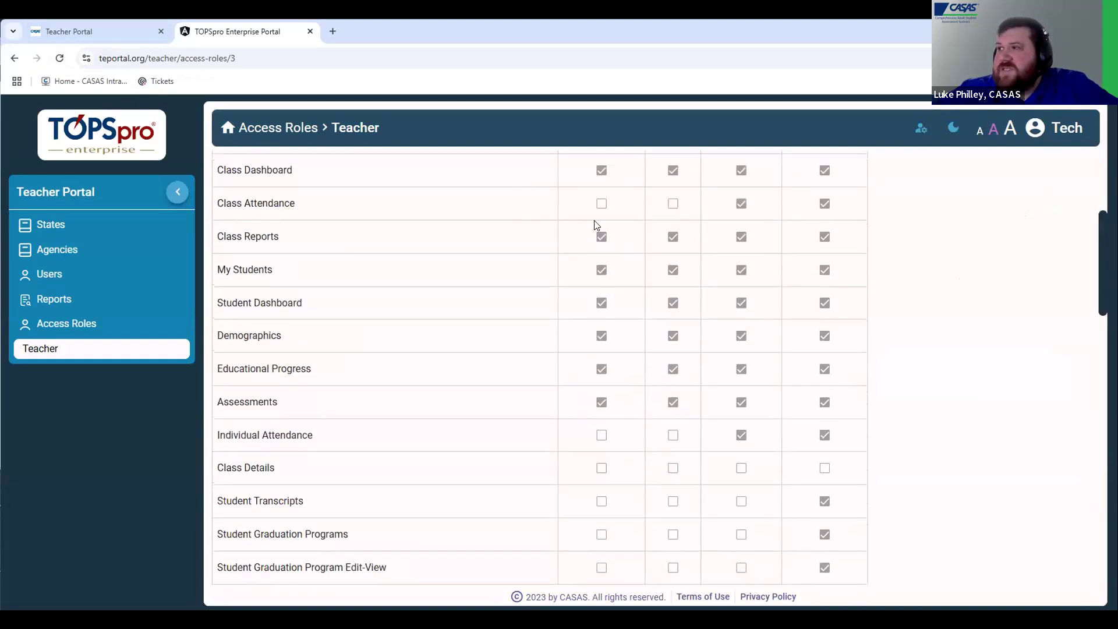
{"action": "scroll", "coordinate": [624, 225], "scroll_direction": "up", "scroll_amount": 4}
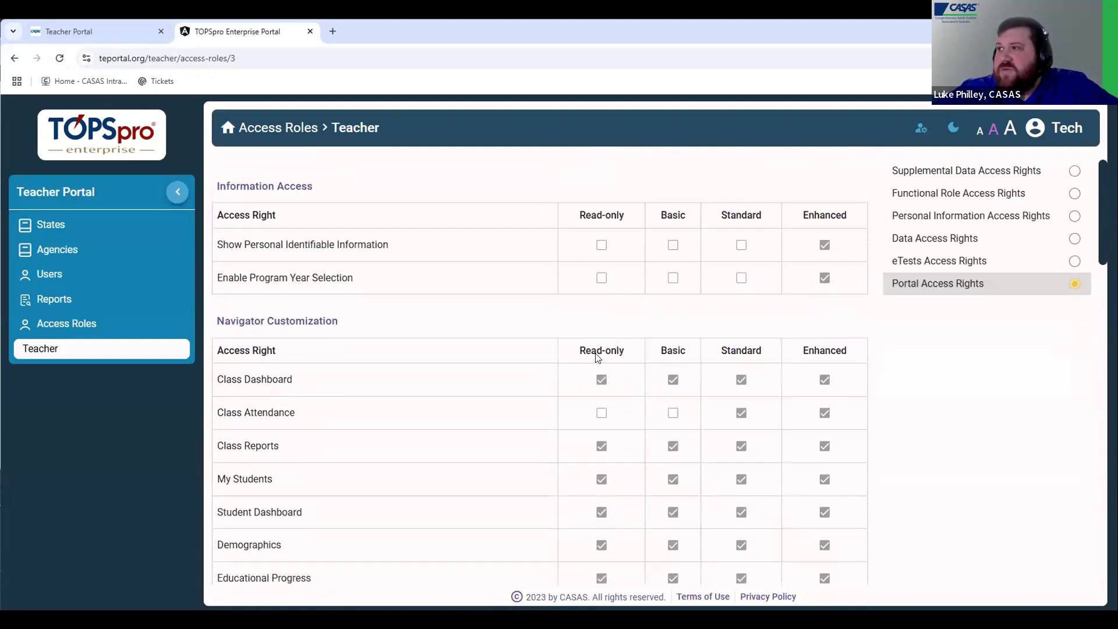
{"action": "scroll", "coordinate": [600, 361], "scroll_direction": "down", "scroll_amount": 2}
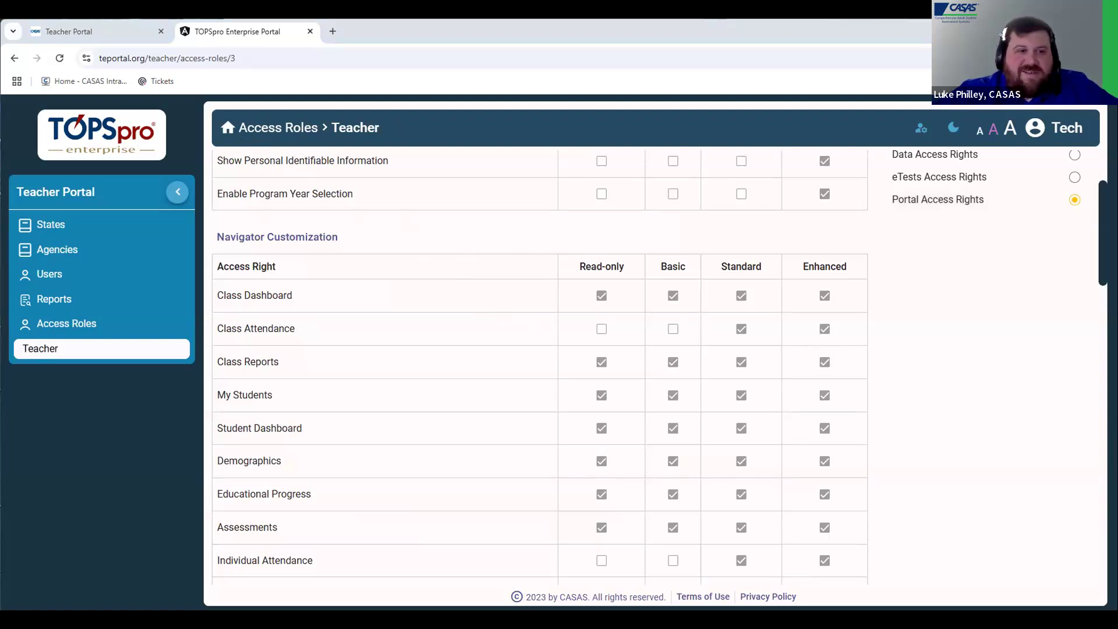
- Switch back to TOPSpro Enterprise, remove the user's eTests Proctor role, and base access control on group and individual rights
{"action": "key", "text": "alt+Tab"}
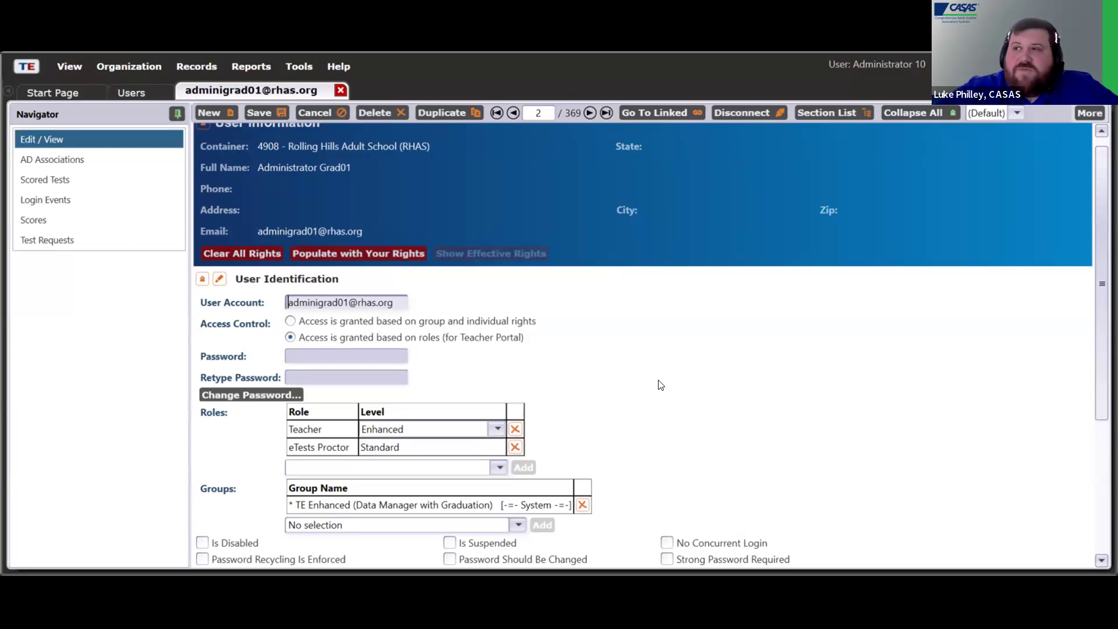
{"action": "left_click", "coordinate": [516, 447]}
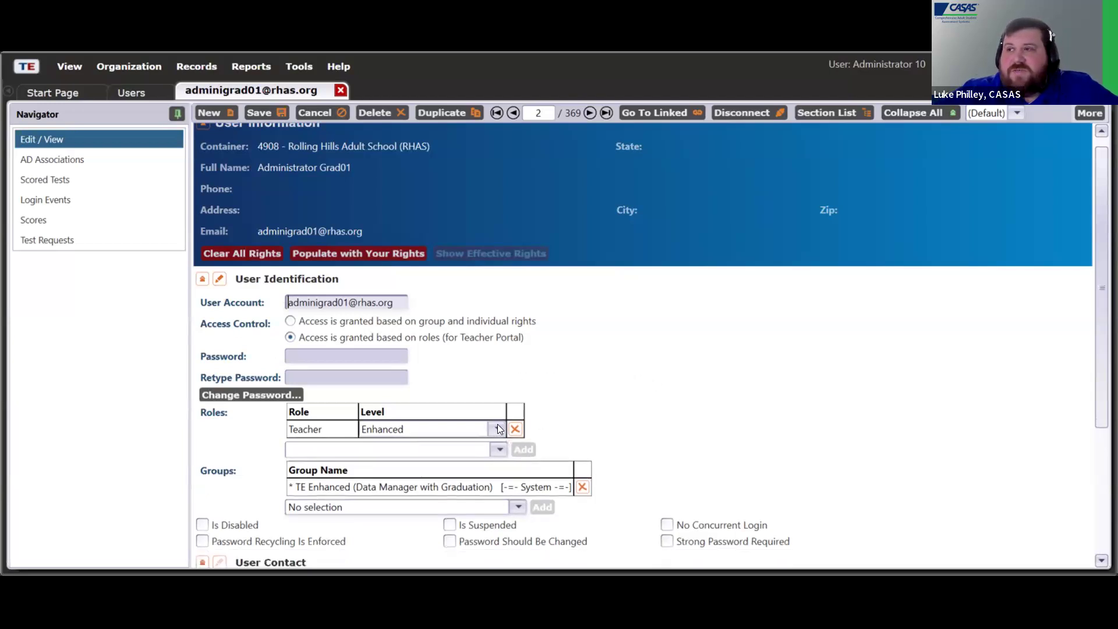
{"action": "left_click", "coordinate": [345, 321]}
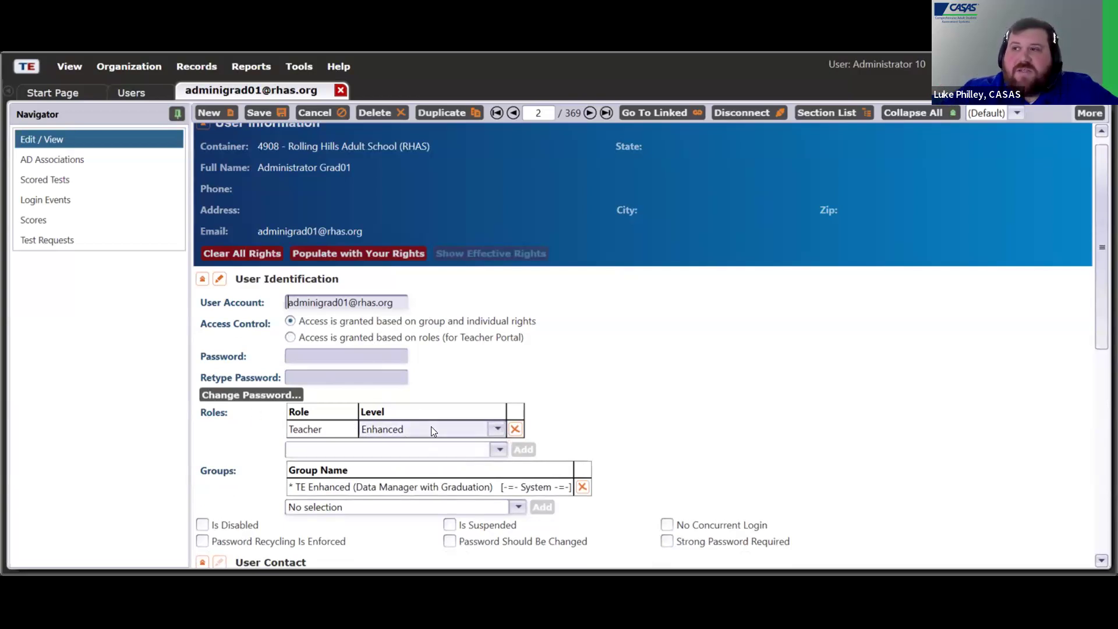
- Replace the user's TE Enhanced (Data Manager with Graduation) group with TE Teacher Access (Basic) from Rolling Hills Adult School
{"action": "left_click", "coordinate": [584, 486]}
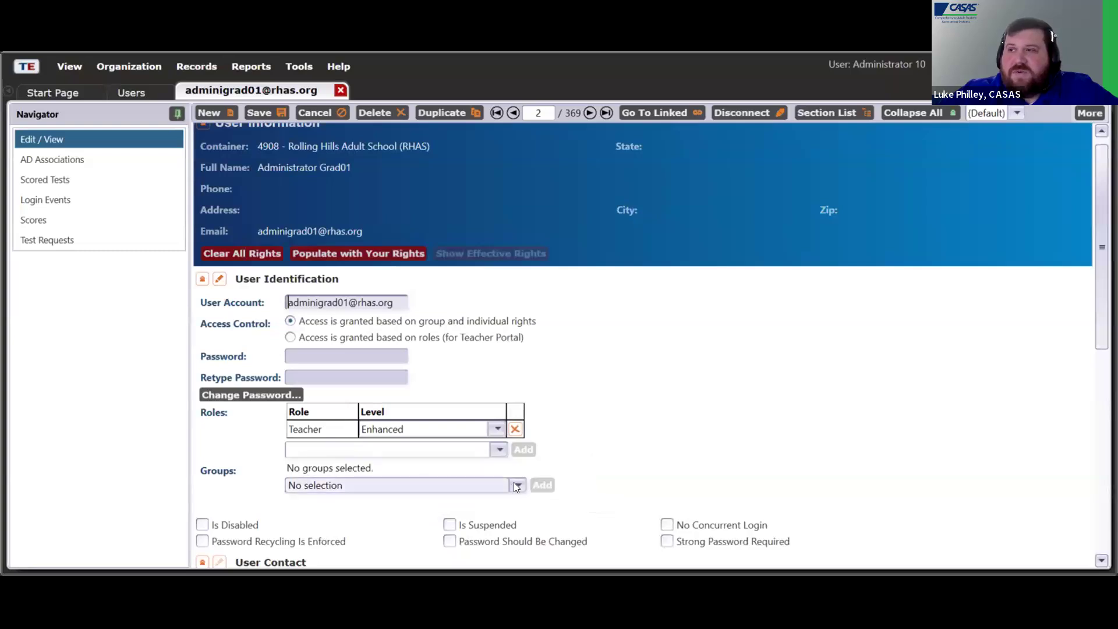
{"action": "left_click", "coordinate": [515, 486]}
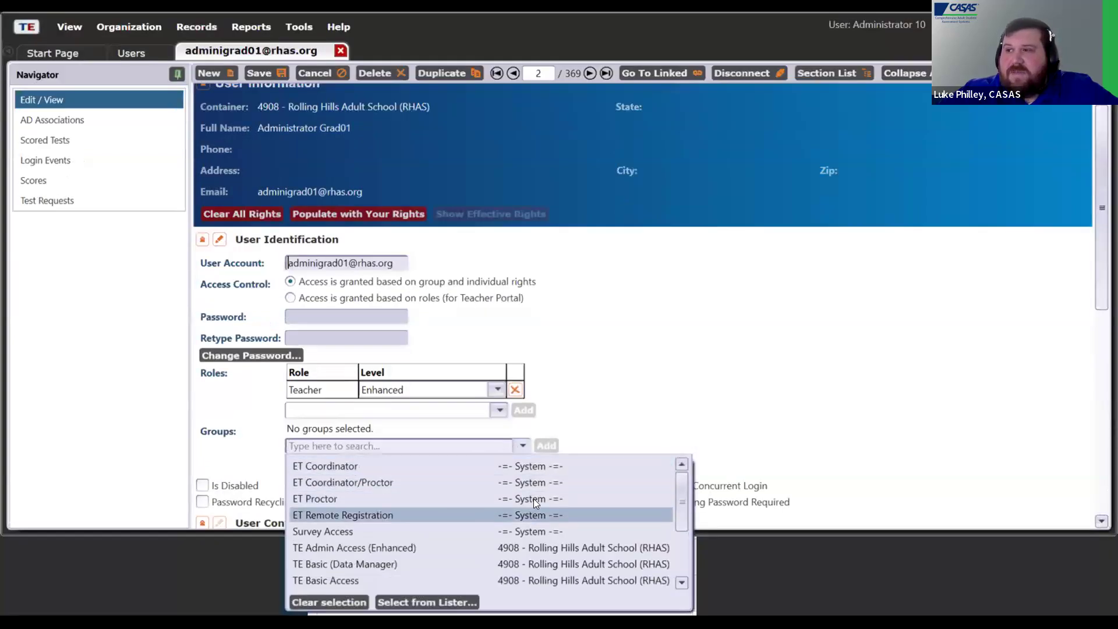
{"action": "scroll", "coordinate": [678, 531], "scroll_direction": "down", "scroll_amount": 2}
{"action": "scroll", "coordinate": [677, 531], "scroll_direction": "down", "scroll_amount": 3}
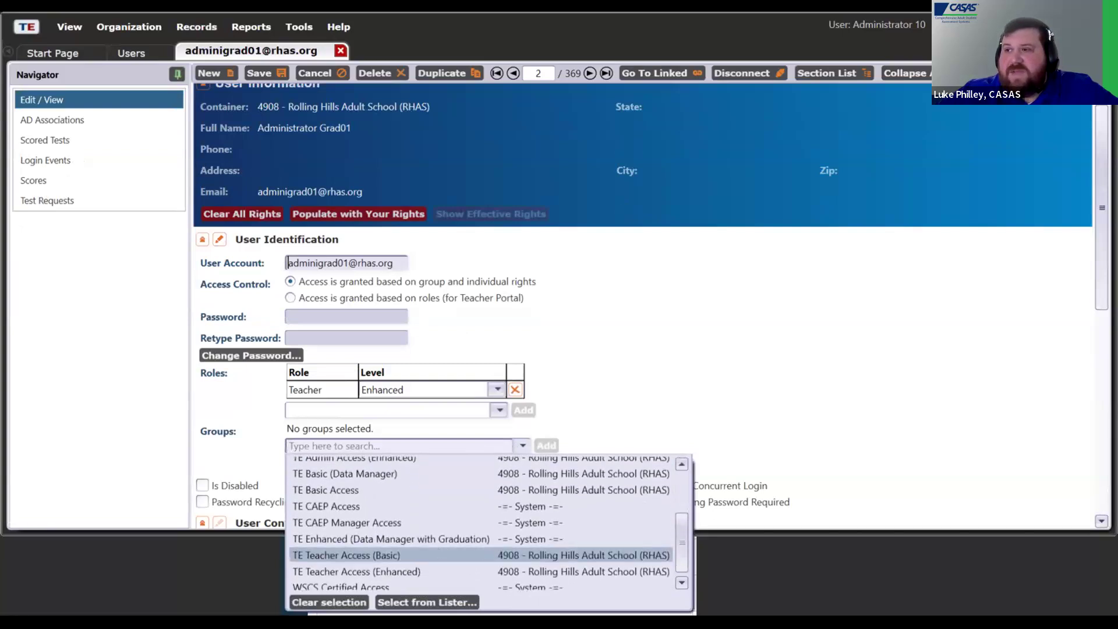
{"action": "left_click", "coordinate": [439, 554]}
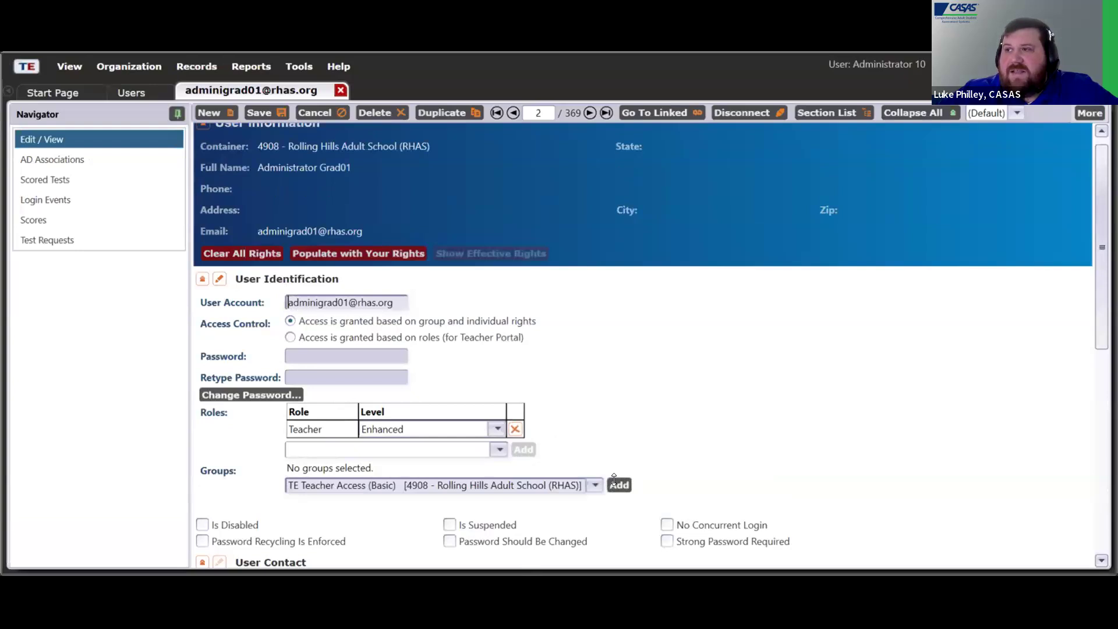
{"action": "left_click", "coordinate": [618, 485]}
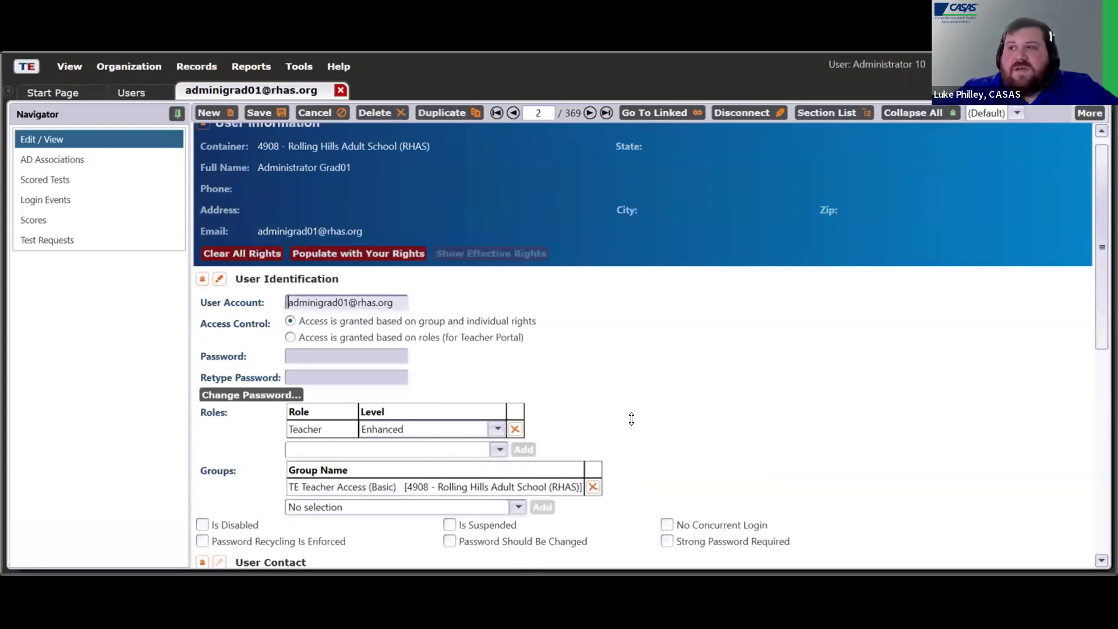
- In the user's Portal Access Rights, enable all Navigator Customization items except Class Attendance and Individual Attendance
{"action": "scroll", "coordinate": [631, 419], "scroll_direction": "down", "scroll_amount": 1}
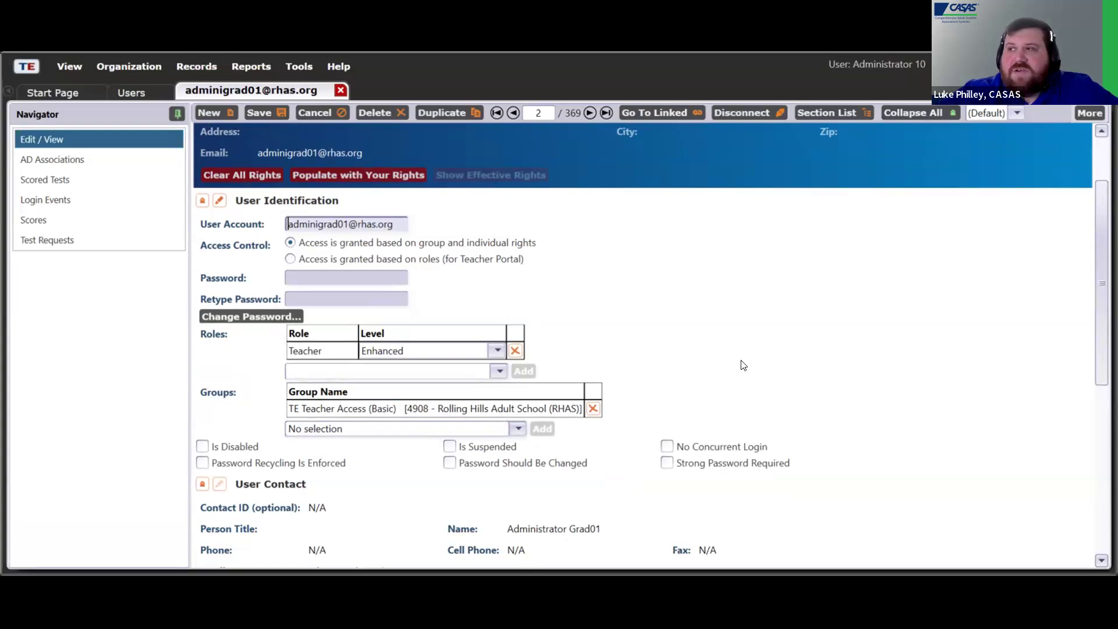
{"action": "scroll", "coordinate": [745, 361], "scroll_direction": "down", "scroll_amount": 3}
{"action": "scroll", "coordinate": [750, 361], "scroll_direction": "down", "scroll_amount": 3}
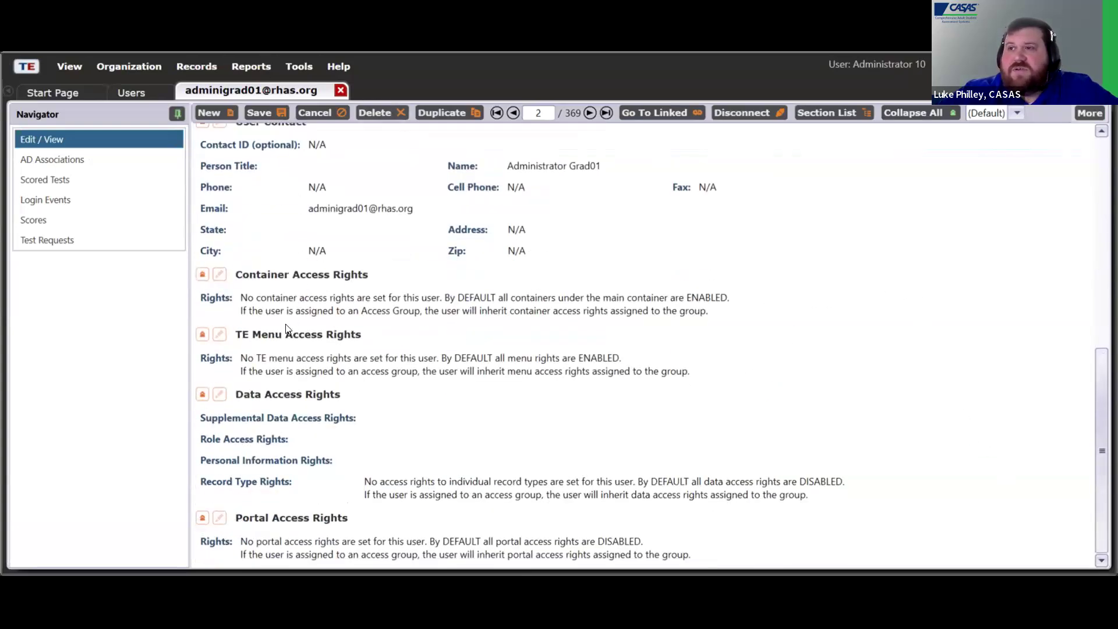
{"action": "left_click", "coordinate": [220, 517]}
{"action": "scroll", "coordinate": [687, 345], "scroll_direction": "down", "scroll_amount": 3}
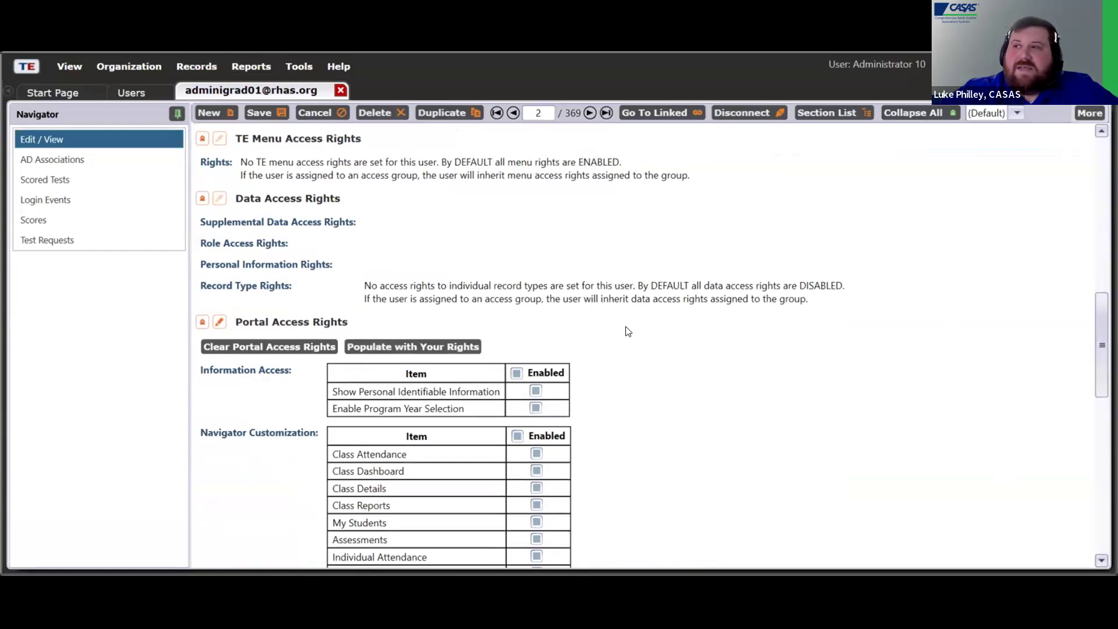
{"action": "scroll", "coordinate": [626, 331], "scroll_direction": "down", "scroll_amount": 1}
{"action": "left_click", "coordinate": [518, 399]}
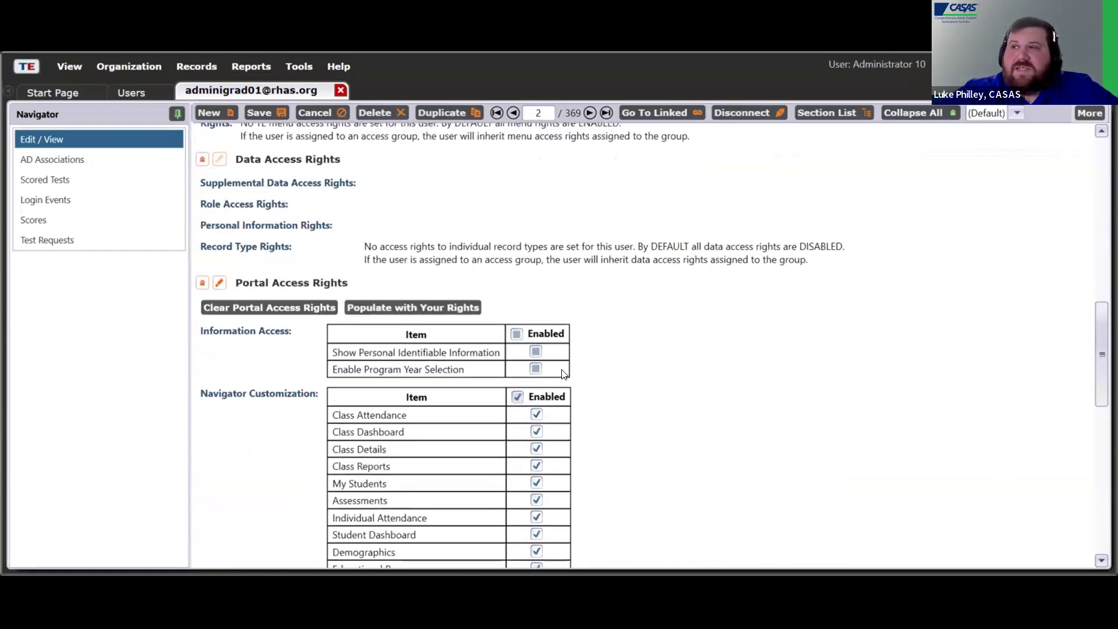
{"action": "scroll", "coordinate": [540, 387], "scroll_direction": "down", "scroll_amount": 2}
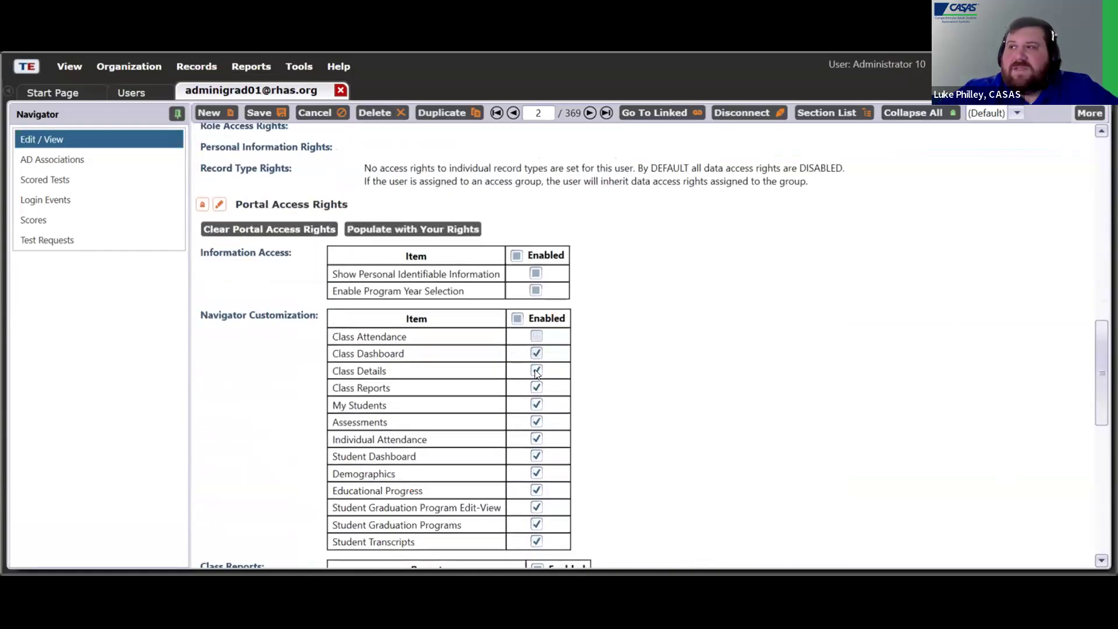
{"action": "left_click", "coordinate": [536, 338]}
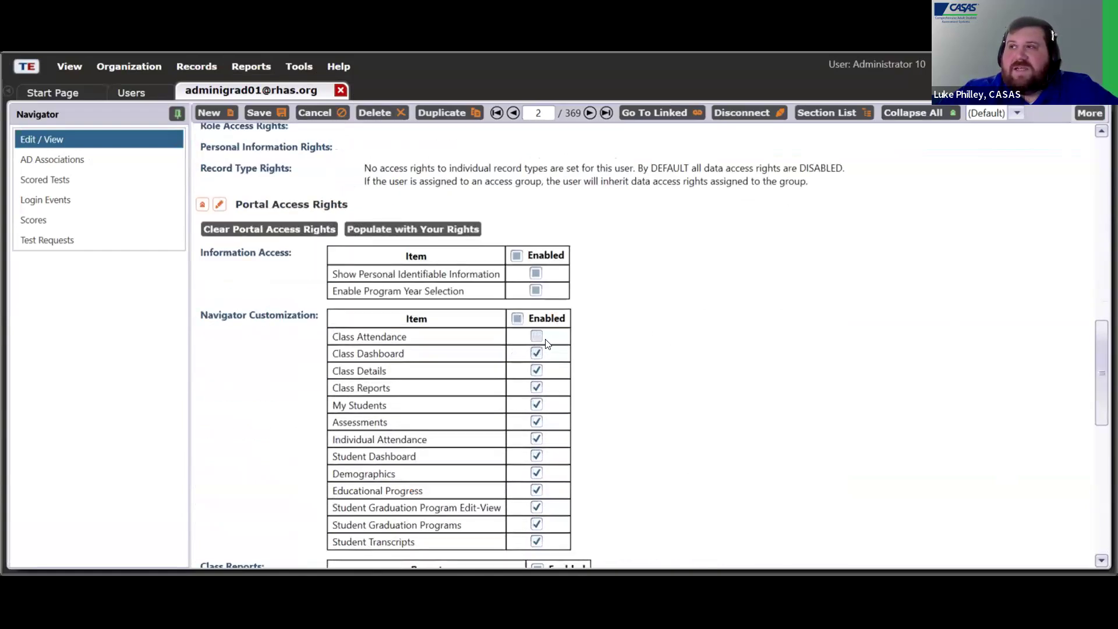
{"action": "left_click", "coordinate": [536, 439]}
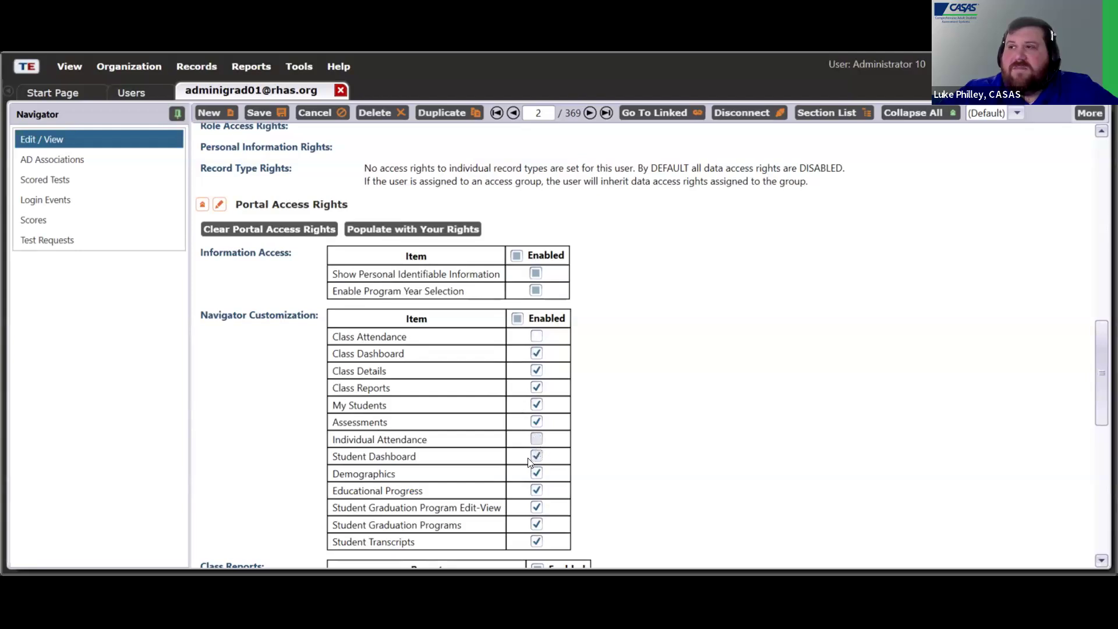
- Enable all Class Reports in the user's portal rights except Monthly Attendance and Individual Skills Profile
{"action": "scroll", "coordinate": [537, 448], "scroll_direction": "down", "scroll_amount": 3}
{"action": "left_click", "coordinate": [536, 373]}
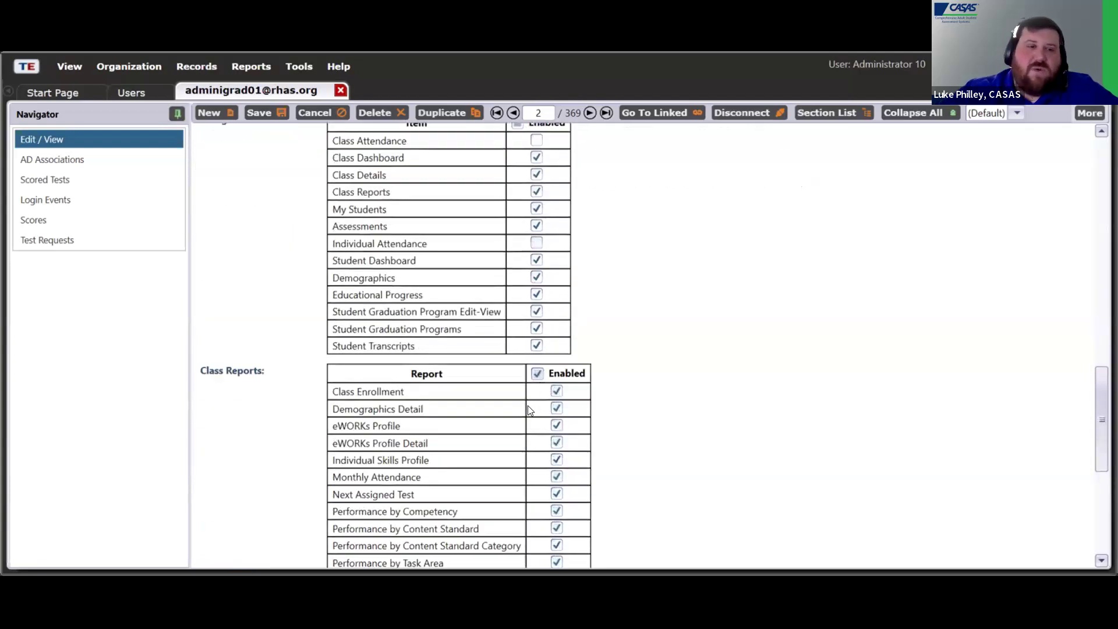
{"action": "scroll", "coordinate": [530, 408], "scroll_direction": "down", "scroll_amount": 1}
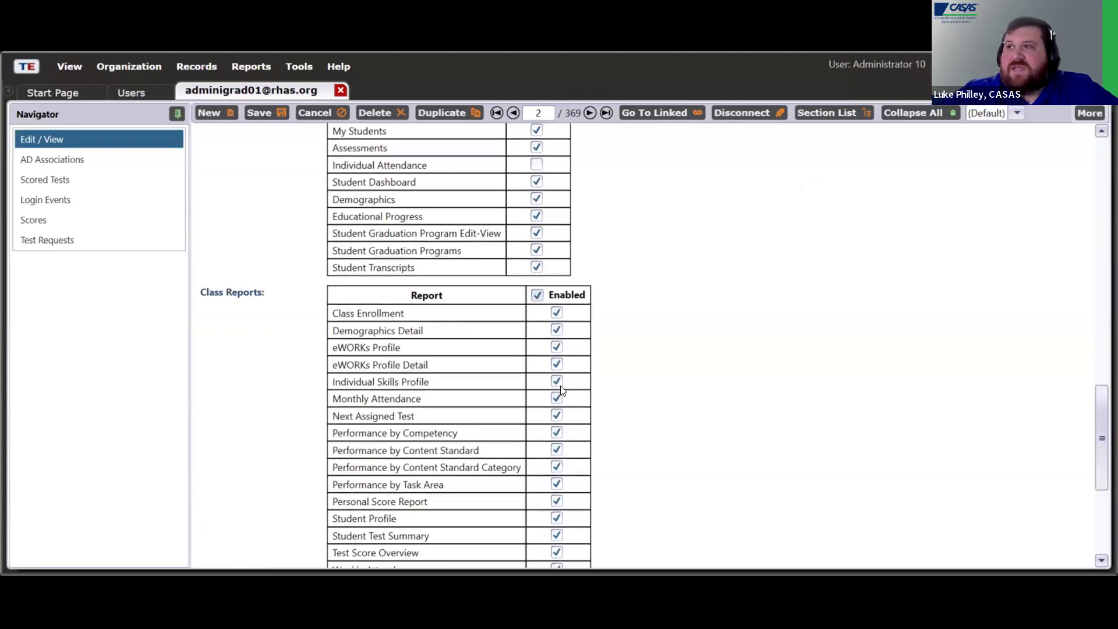
{"action": "left_click", "coordinate": [556, 398]}
{"action": "left_click", "coordinate": [557, 382]}
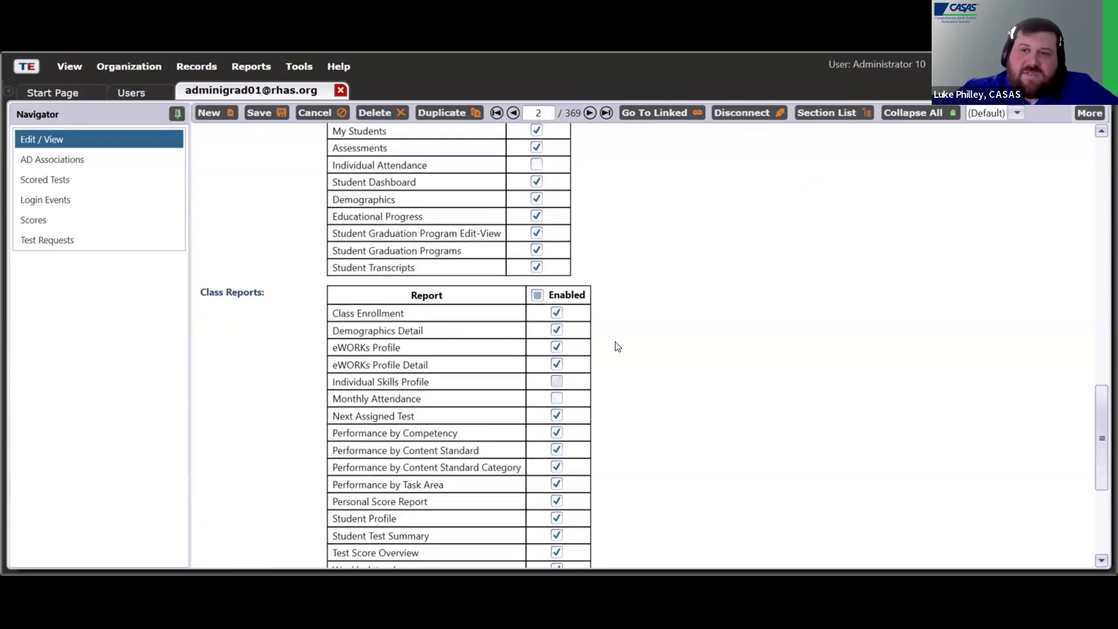
- Open the TE Teacher Access (Basic) record from the organization's access groups
{"action": "scroll", "coordinate": [609, 343], "scroll_direction": "up", "scroll_amount": 5}
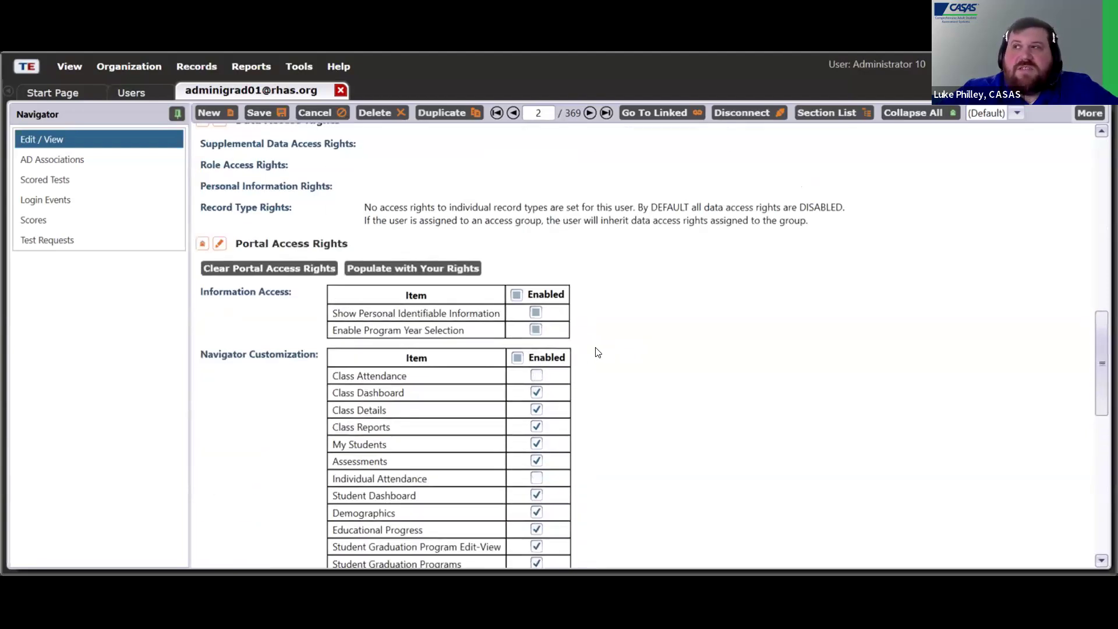
{"action": "scroll", "coordinate": [594, 344], "scroll_direction": "up", "scroll_amount": 9}
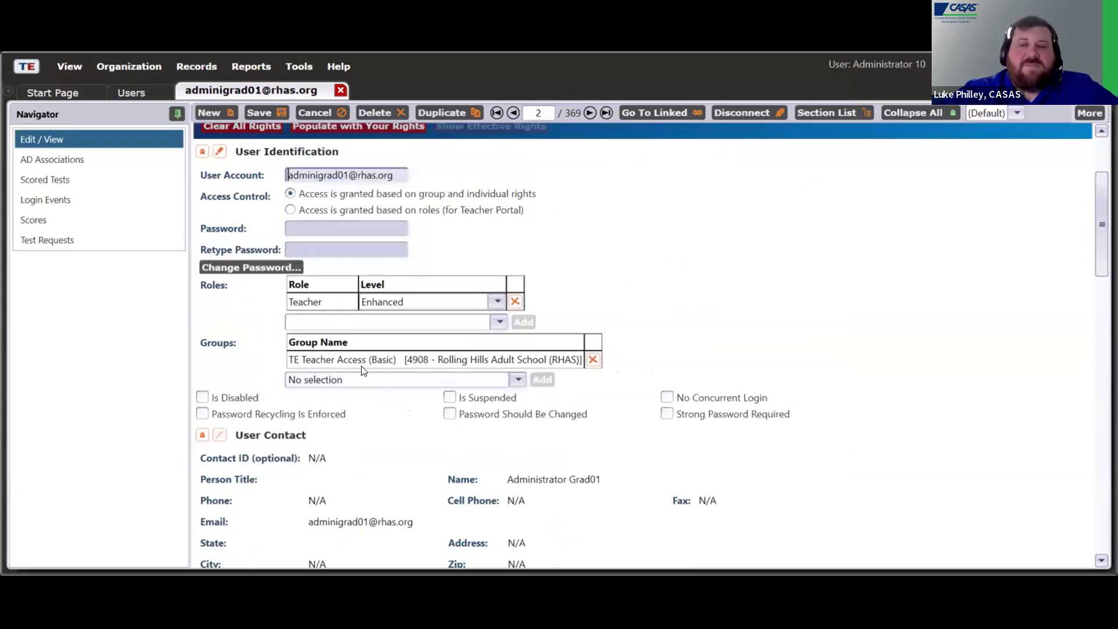
{"action": "left_click", "coordinate": [126, 66]}
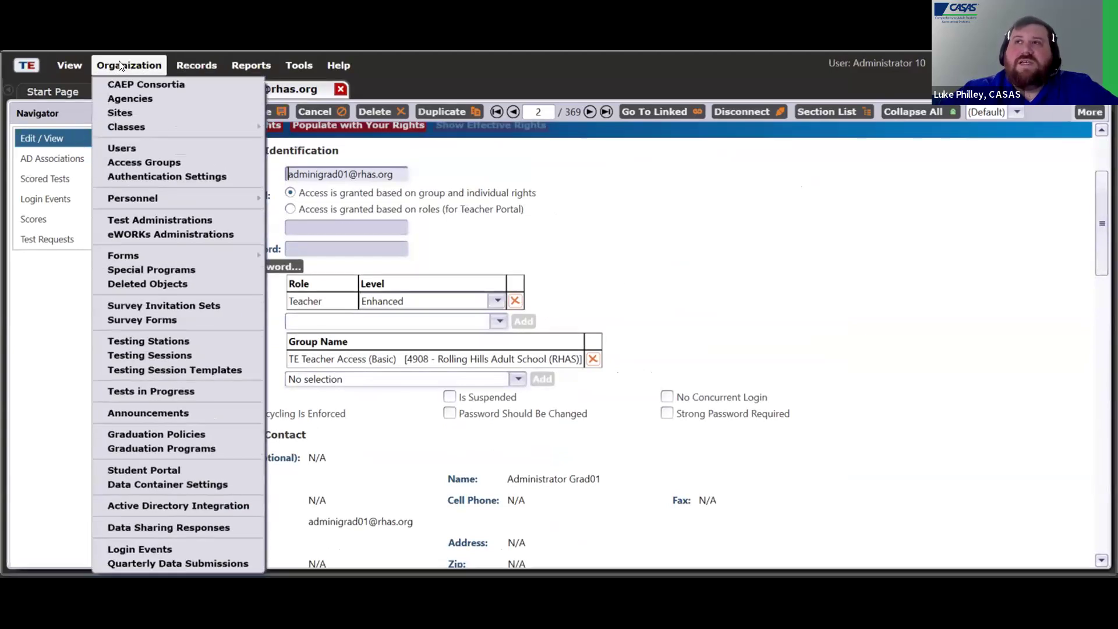
{"action": "left_click", "coordinate": [166, 163]}
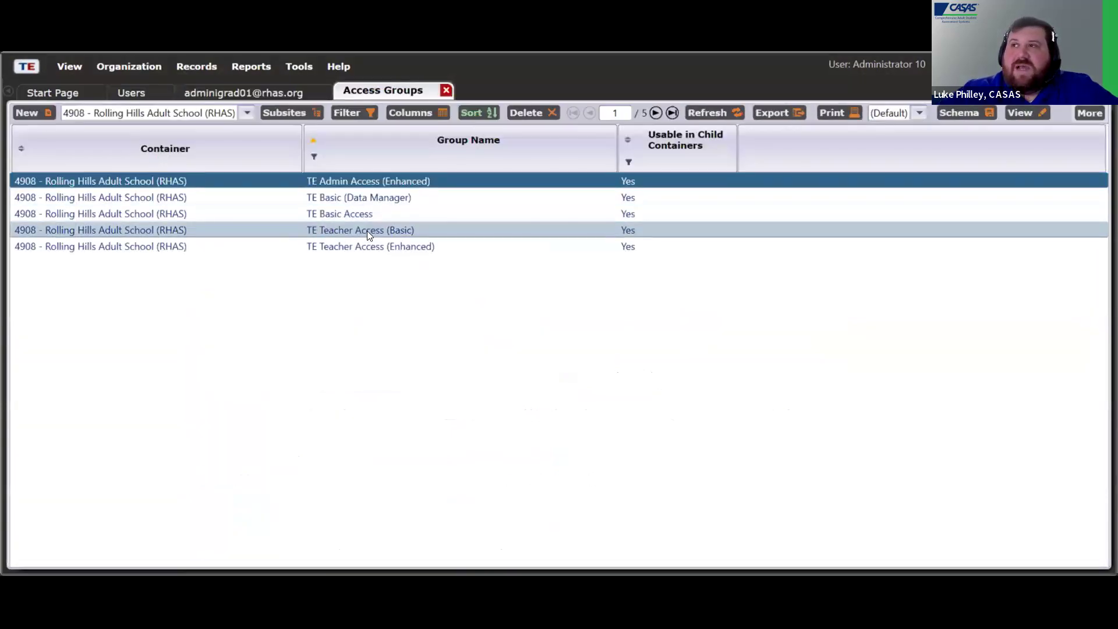
{"action": "double_click", "coordinate": [367, 231]}
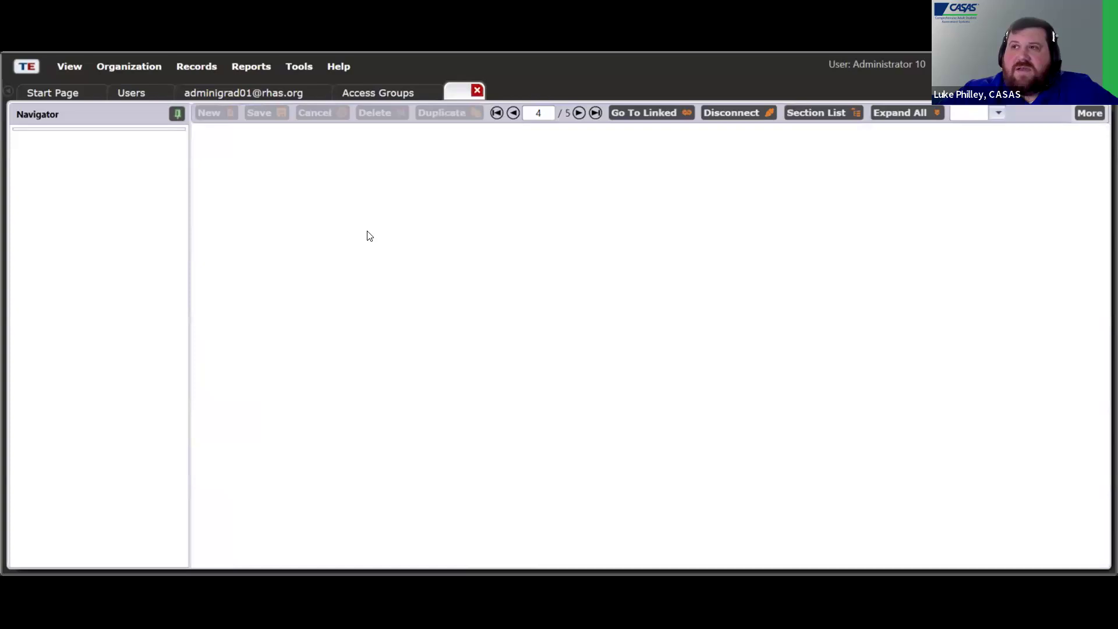
- Make the group's Portal Access Rights editable and enable all Information Access items
{"action": "scroll", "coordinate": [724, 327], "scroll_direction": "down", "scroll_amount": 5}
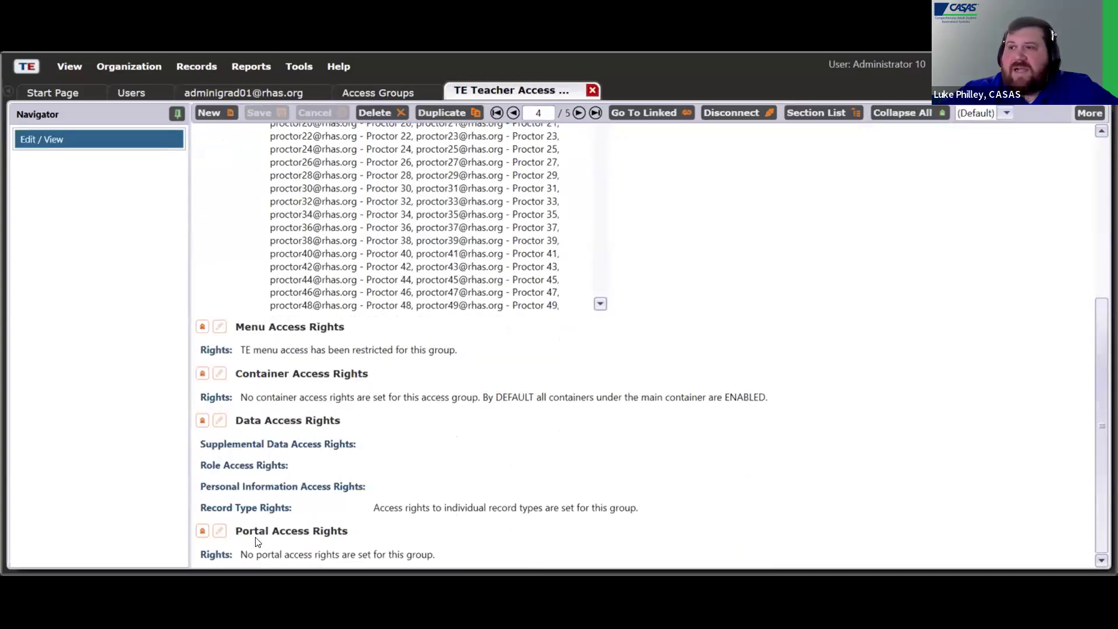
{"action": "left_click", "coordinate": [216, 535]}
{"action": "scroll", "coordinate": [520, 453], "scroll_direction": "down", "scroll_amount": 1}
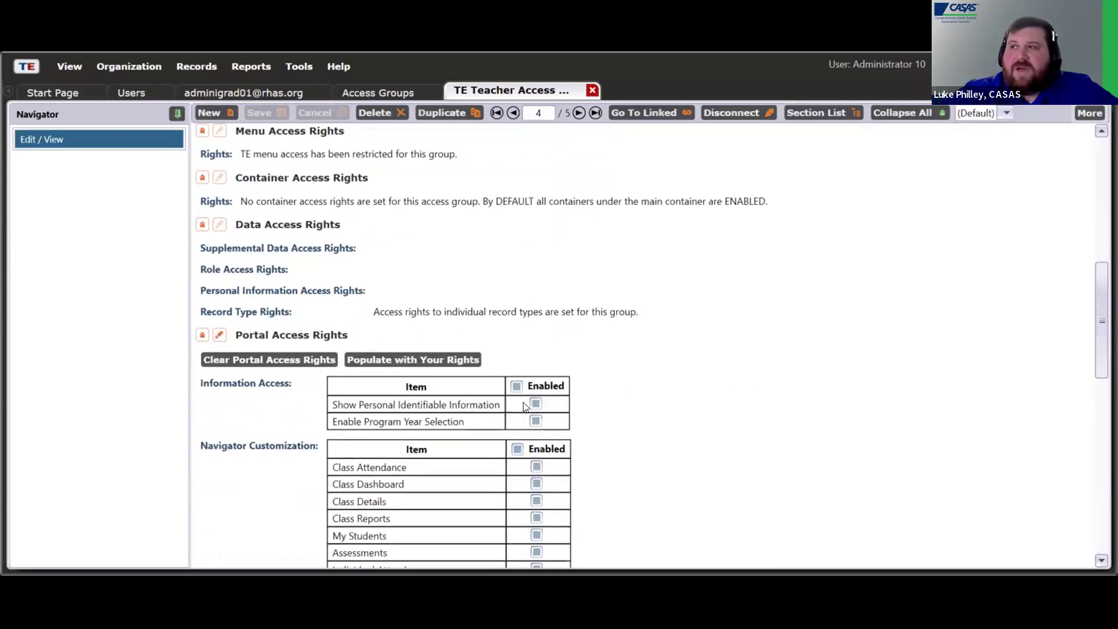
{"action": "left_click", "coordinate": [517, 387]}
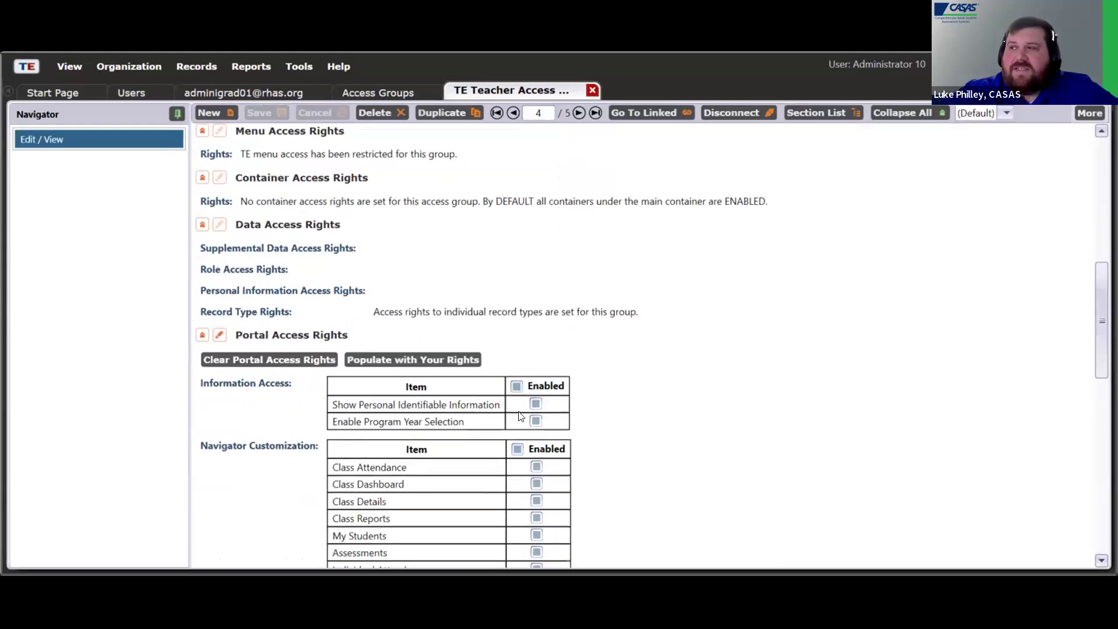
- Enable all of the group's Navigator Customization items except Individual Attendance and Assessments
{"action": "left_click", "coordinate": [518, 450]}
{"action": "scroll", "coordinate": [546, 447], "scroll_direction": "down", "scroll_amount": 2}
{"action": "left_click", "coordinate": [537, 452]}
{"action": "left_click", "coordinate": [537, 435]}
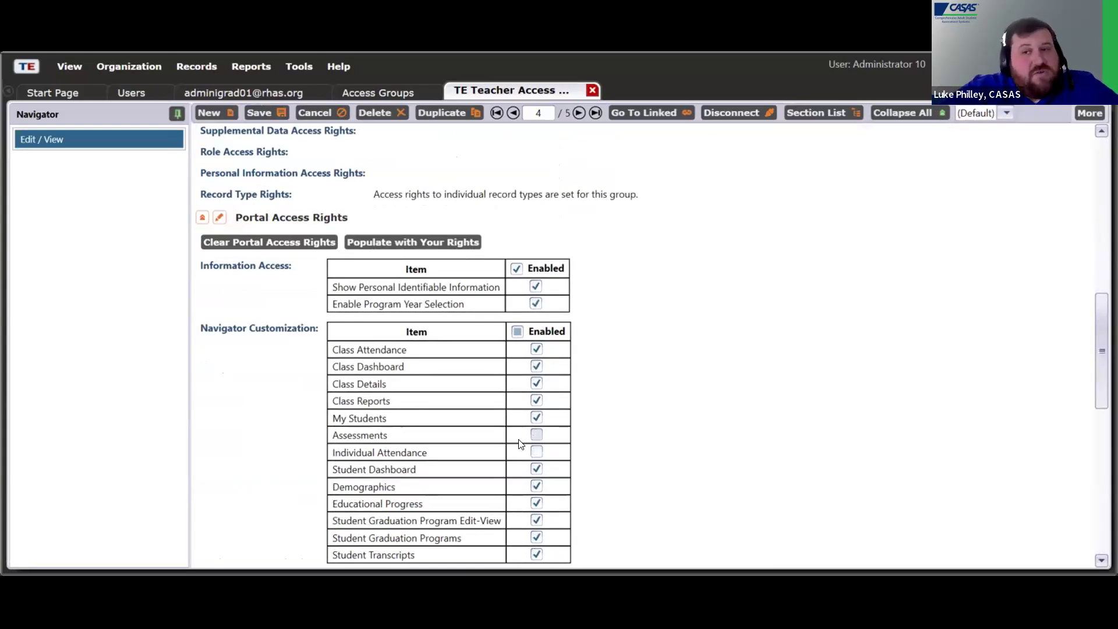
- Return to the user's record and set Access Control to access granted based on roles (for Teacher Portal)
{"action": "left_click", "coordinate": [243, 92]}
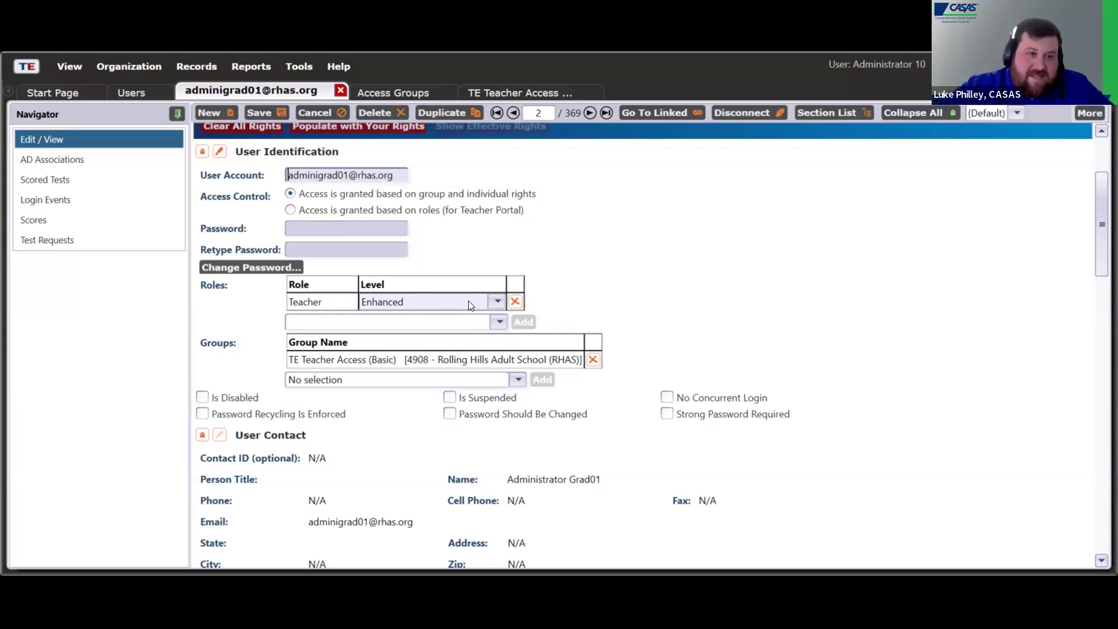
{"action": "left_click", "coordinate": [365, 211]}
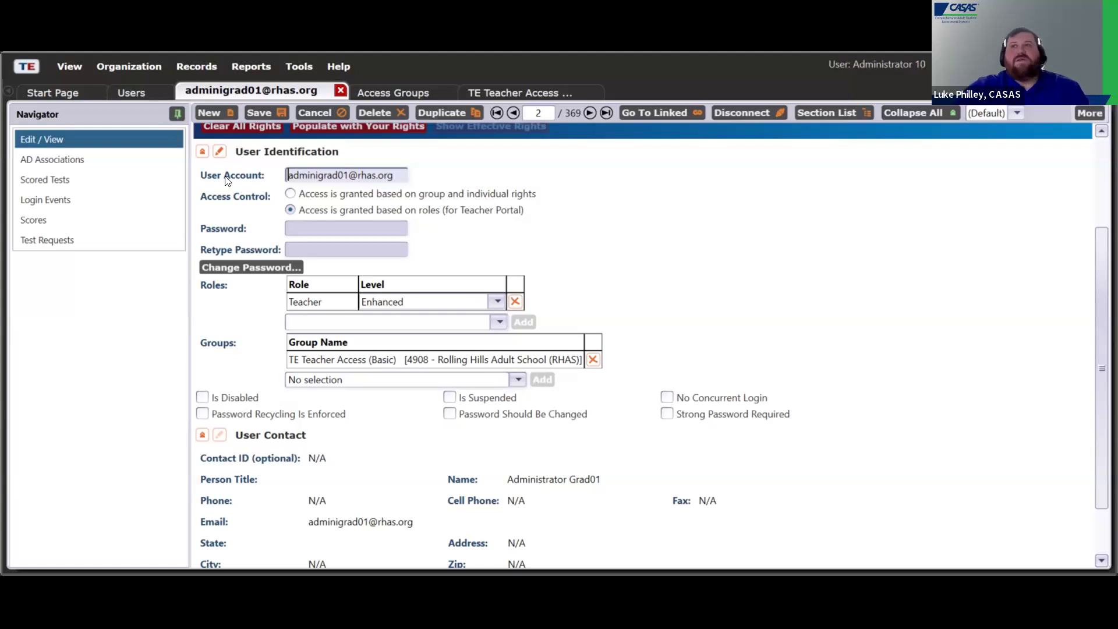
- Open the organization's Personnel Registration list and browse to the teacher records
{"action": "left_click", "coordinate": [129, 67]}
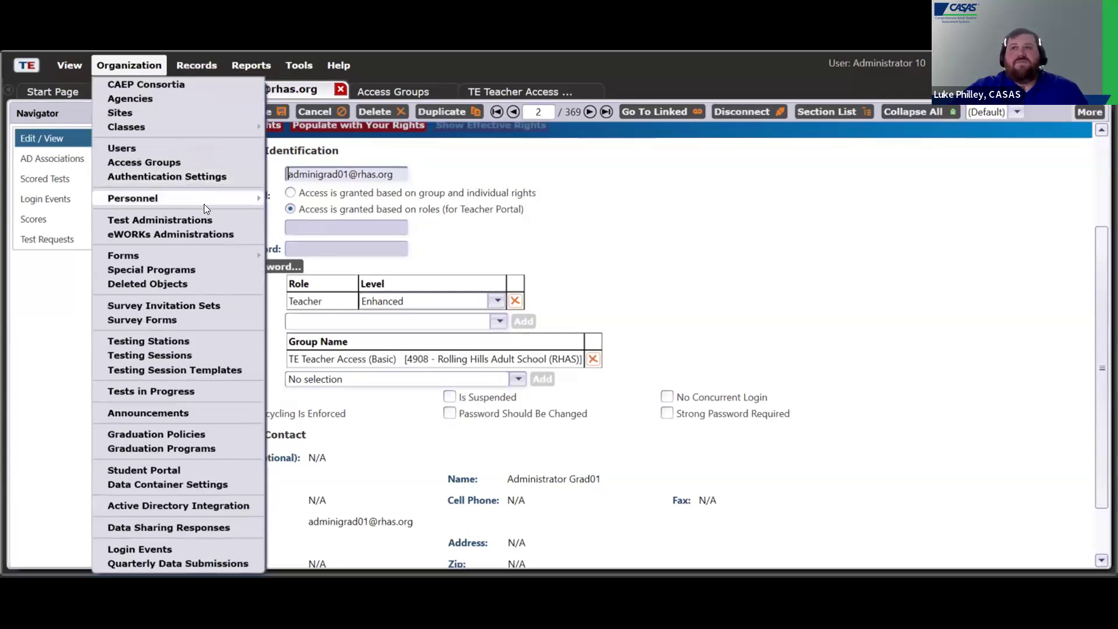
{"action": "mouse_move", "coordinate": [211, 200]}
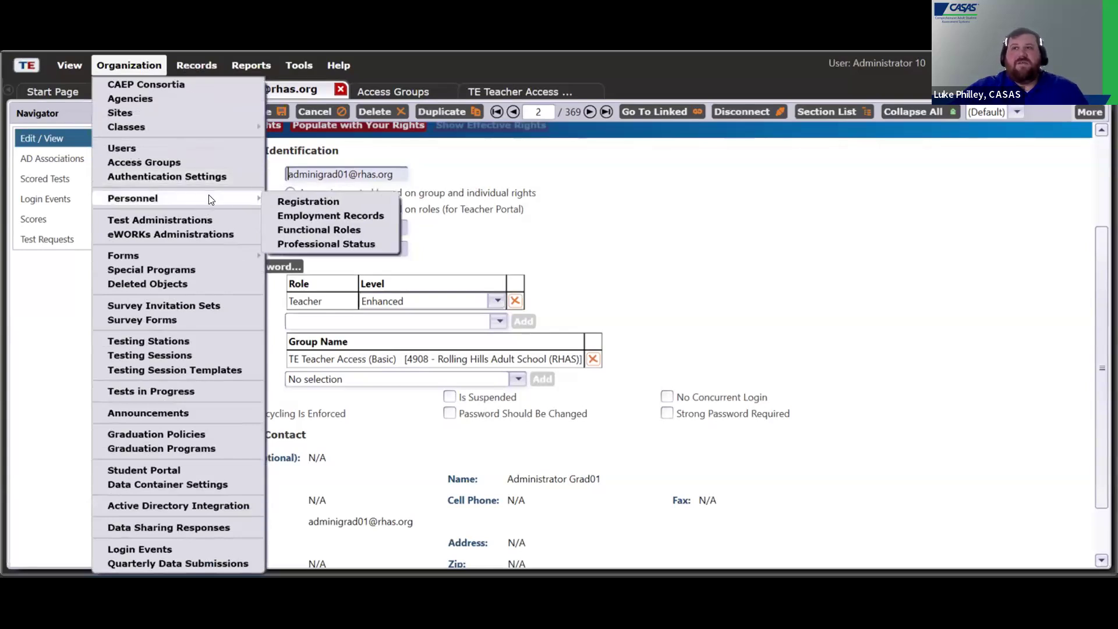
{"action": "left_click", "coordinate": [310, 202]}
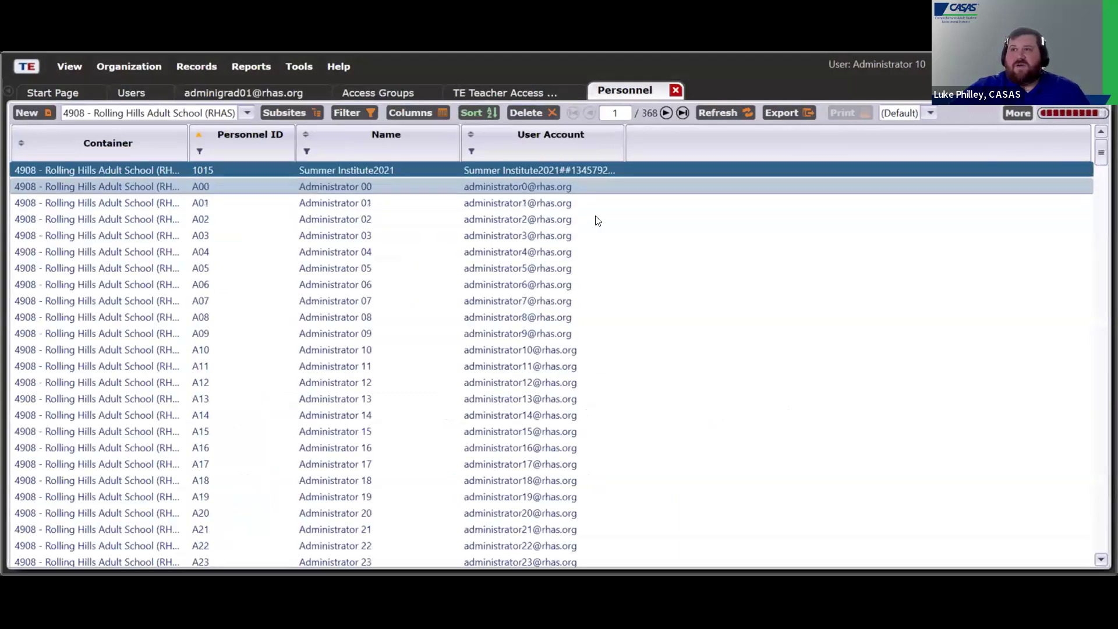
{"action": "scroll", "coordinate": [508, 254], "scroll_direction": "down", "scroll_amount": 10}
{"action": "scroll", "coordinate": [505, 242], "scroll_direction": "up", "scroll_amount": 10}
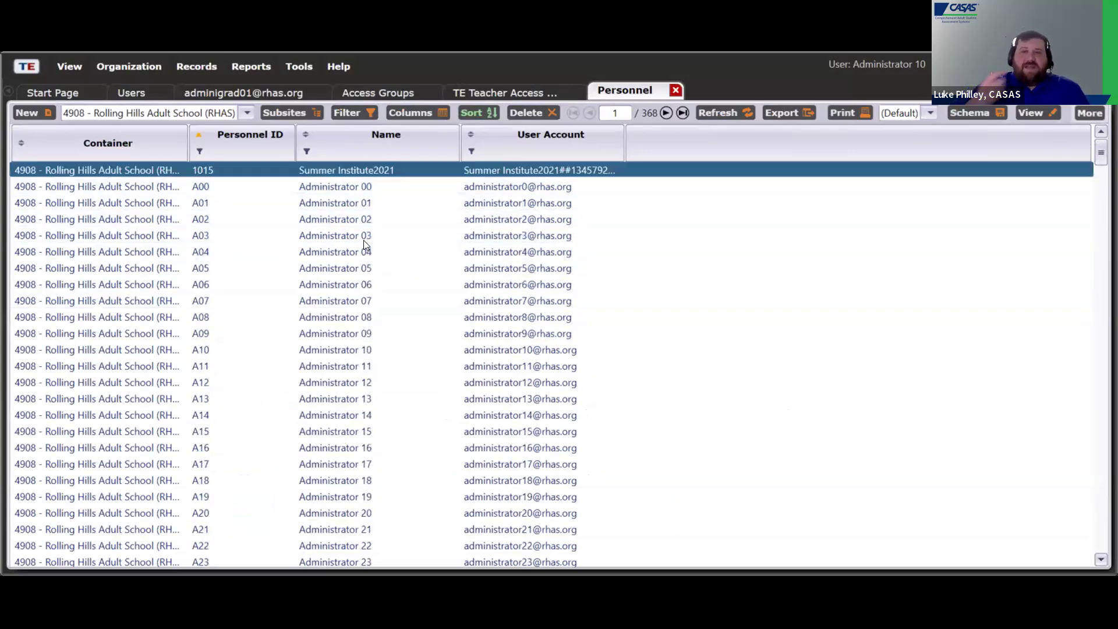
{"action": "scroll", "coordinate": [588, 270], "scroll_direction": "down", "scroll_amount": 11}
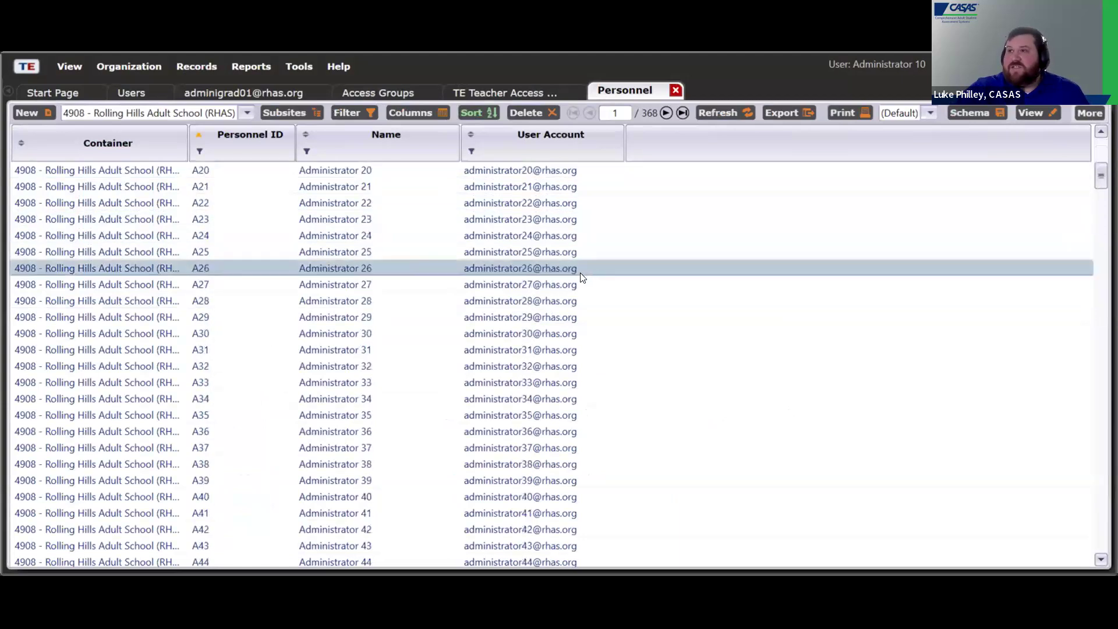
{"action": "scroll", "coordinate": [547, 331], "scroll_direction": "down", "scroll_amount": 20}
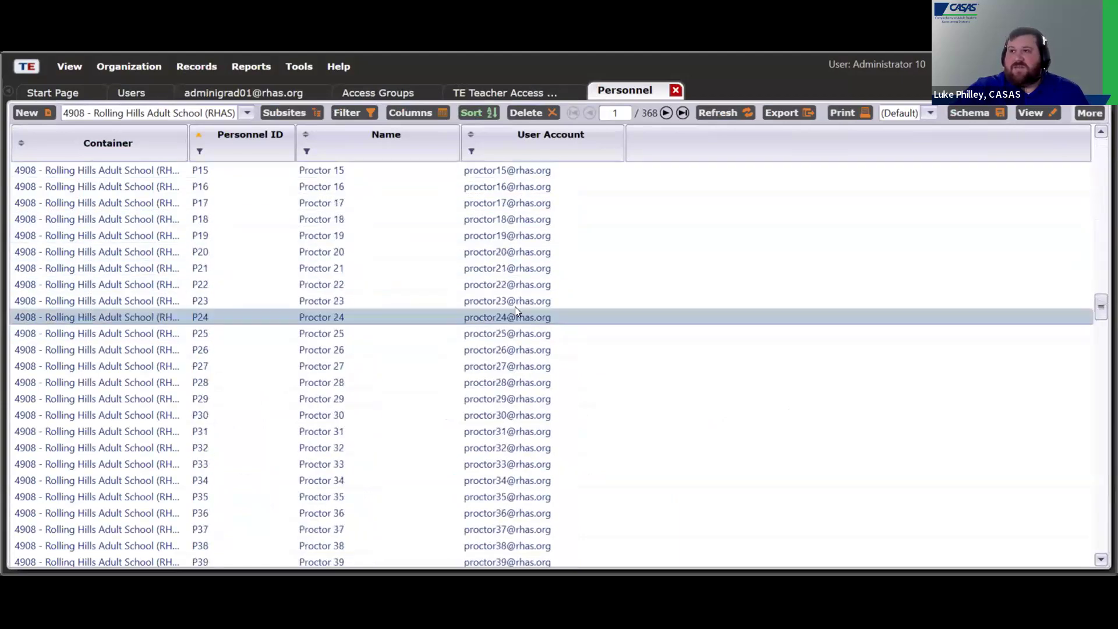
{"action": "scroll", "coordinate": [514, 303], "scroll_direction": "down", "scroll_amount": 9}
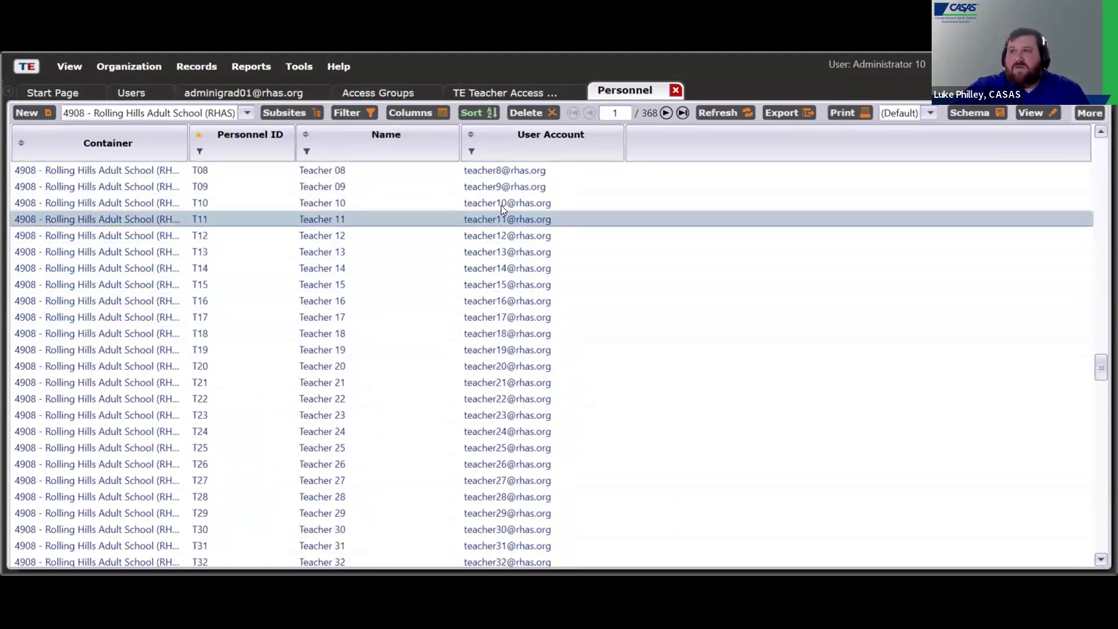
- Open the Teacher 10 personnel record, make Personnel Identification editable, and review the record's Functional Roles
{"action": "left_click", "coordinate": [420, 204]}
{"action": "double_click", "coordinate": [406, 203]}
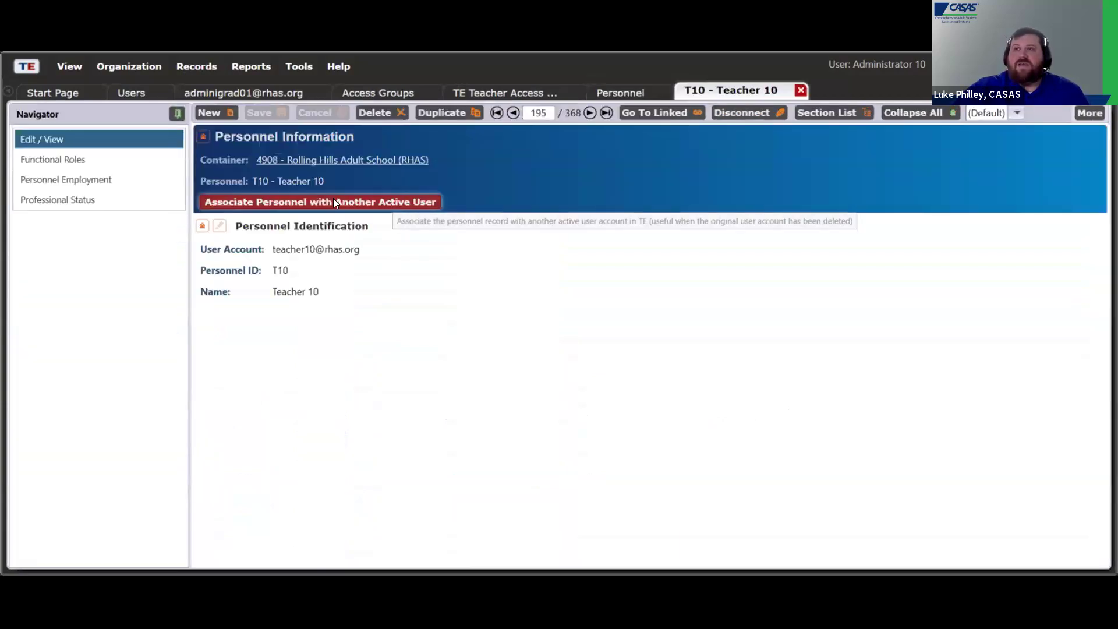
{"action": "left_click", "coordinate": [218, 226]}
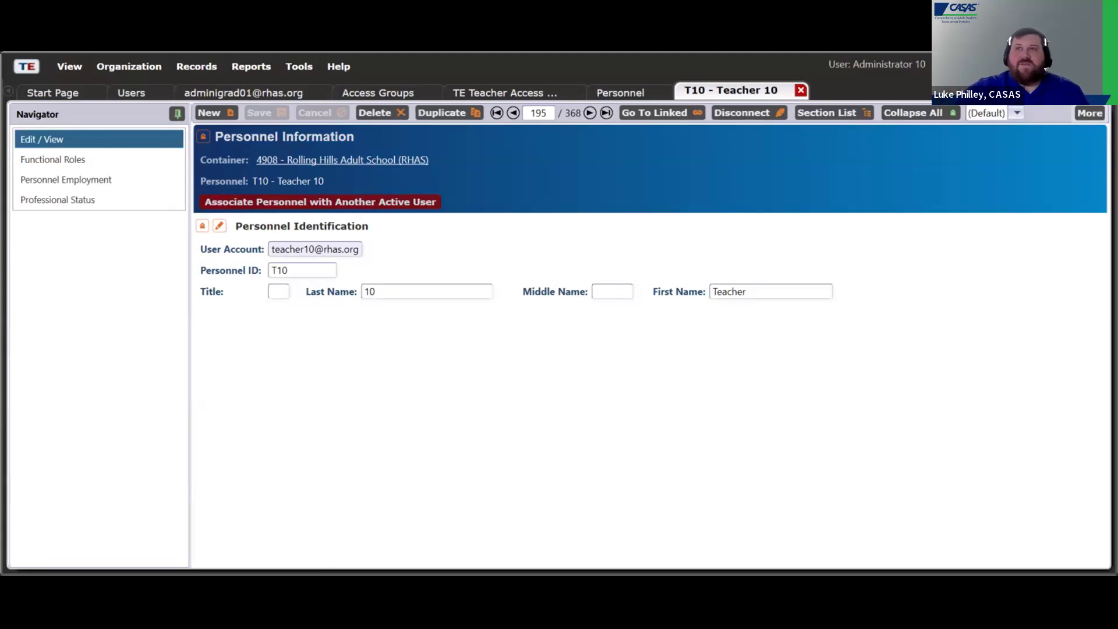
{"action": "left_click", "coordinate": [86, 162]}
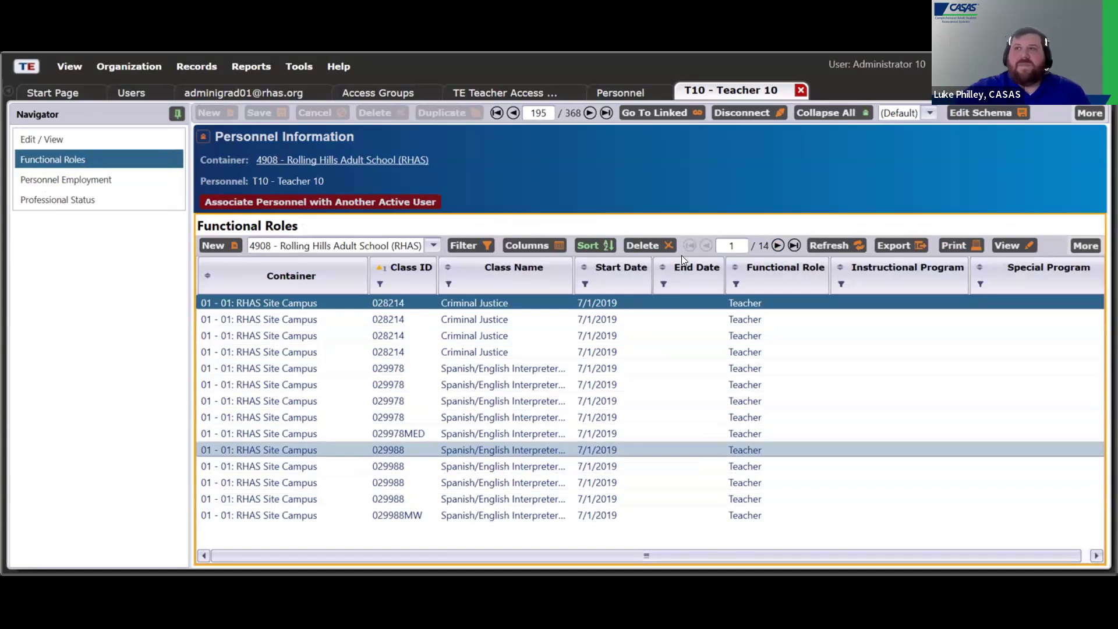
{"action": "left_click", "coordinate": [631, 90]}
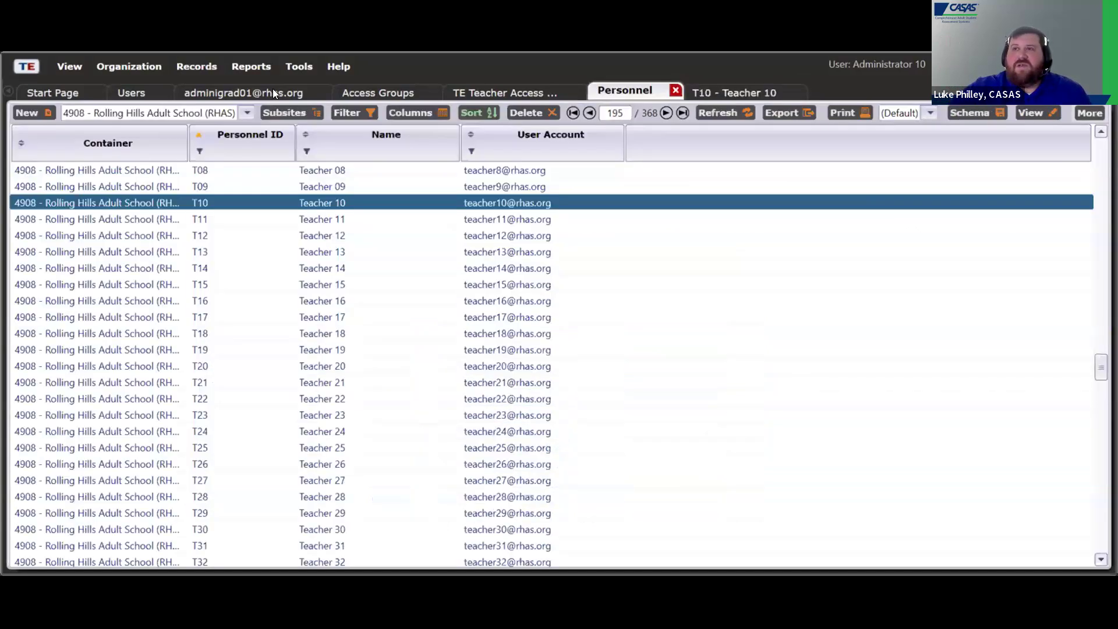
- Open a new Personnel Registration list for the organization
{"action": "left_click", "coordinate": [132, 68]}
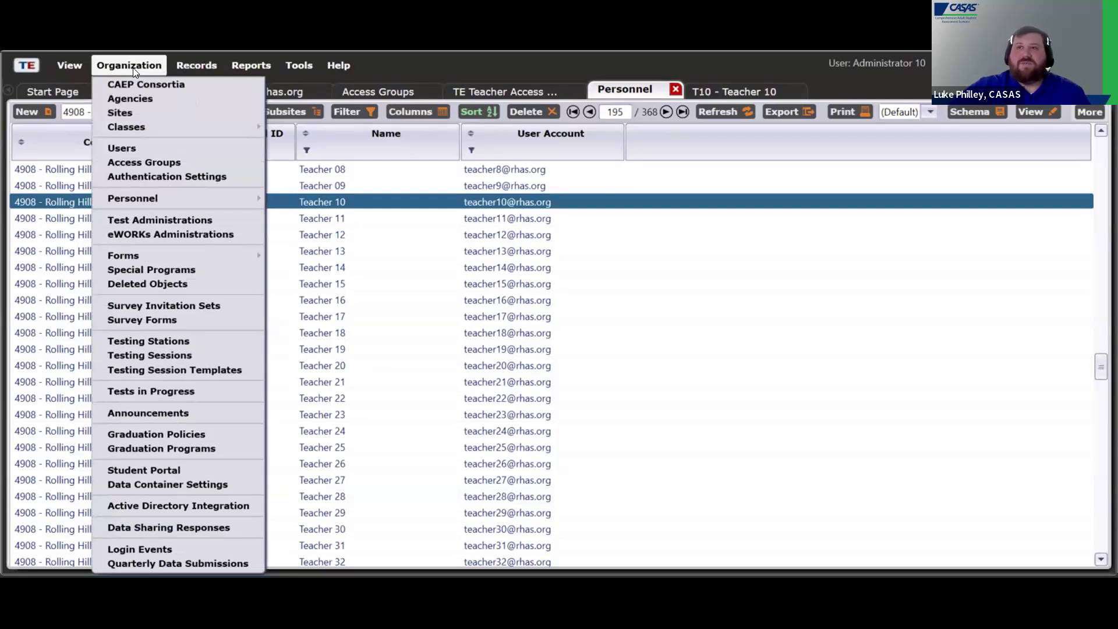
{"action": "mouse_move", "coordinate": [206, 199]}
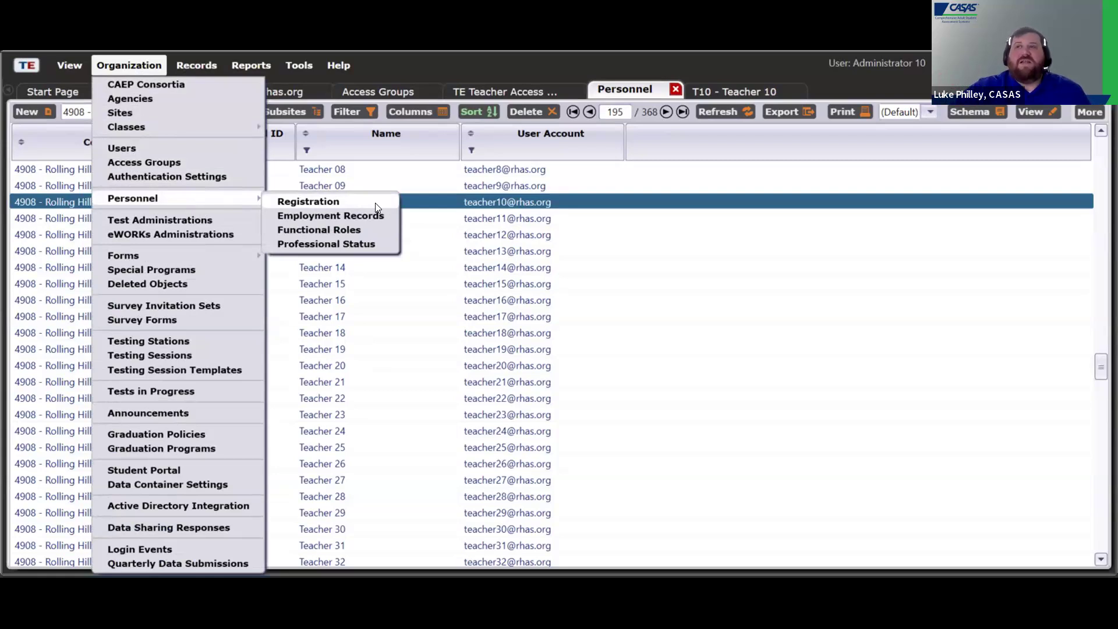
{"action": "left_click", "coordinate": [375, 203]}
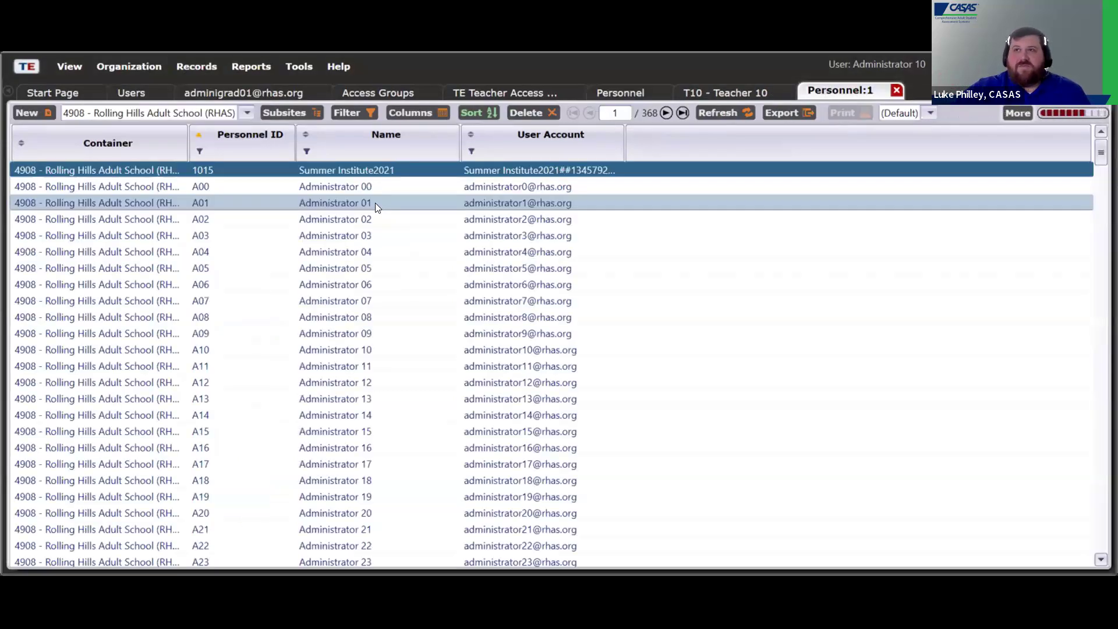
{"action": "left_click", "coordinate": [26, 112]}
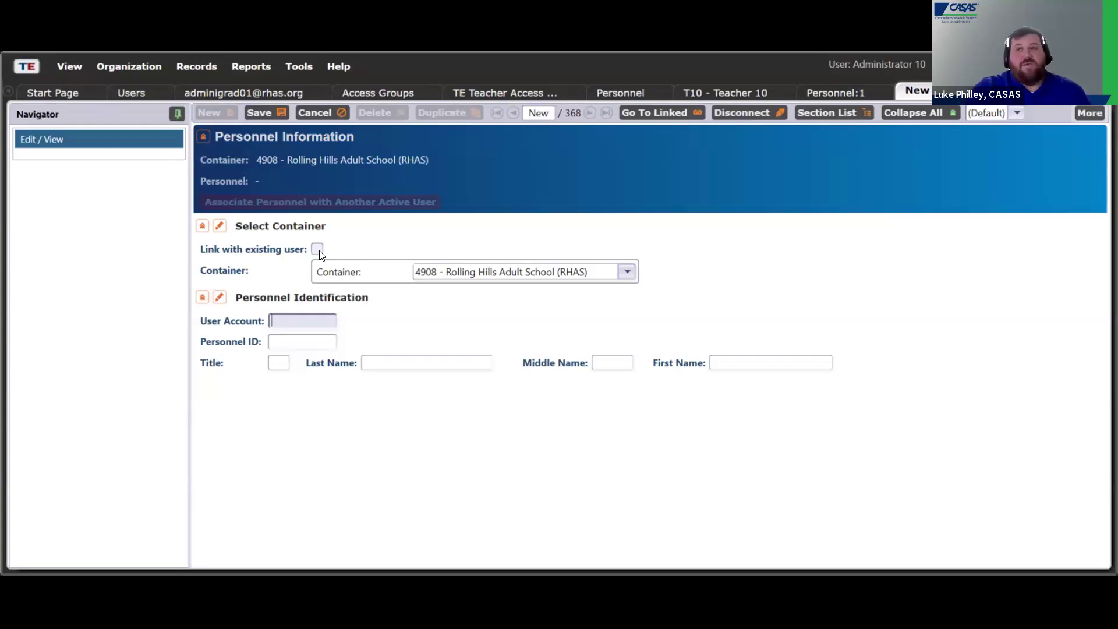
{"action": "left_click", "coordinate": [318, 249]}
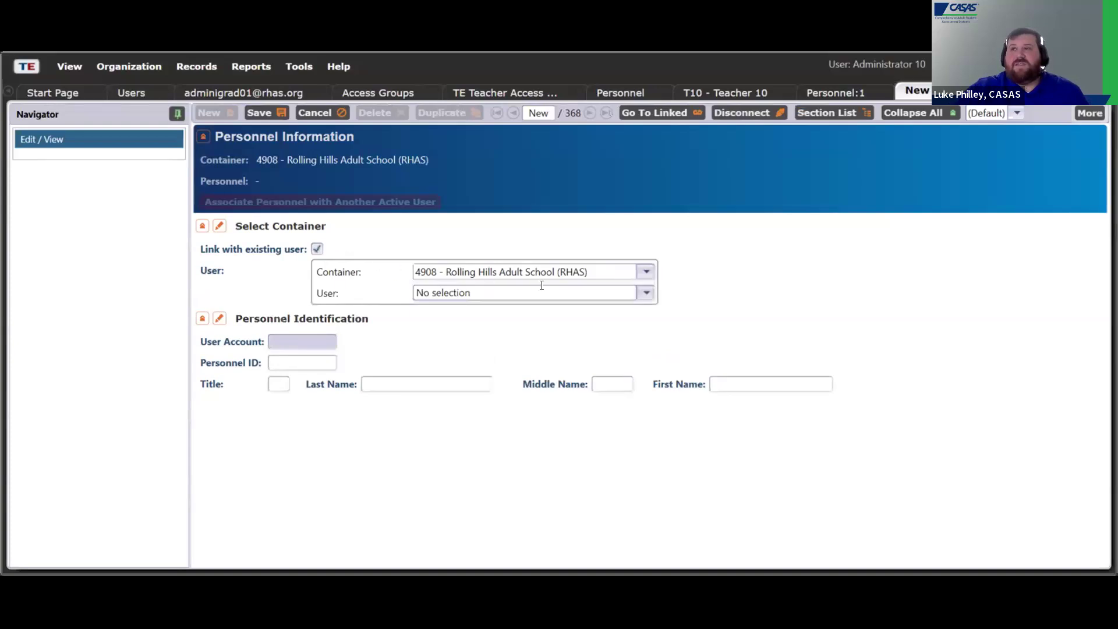
{"action": "left_click", "coordinate": [643, 293]}
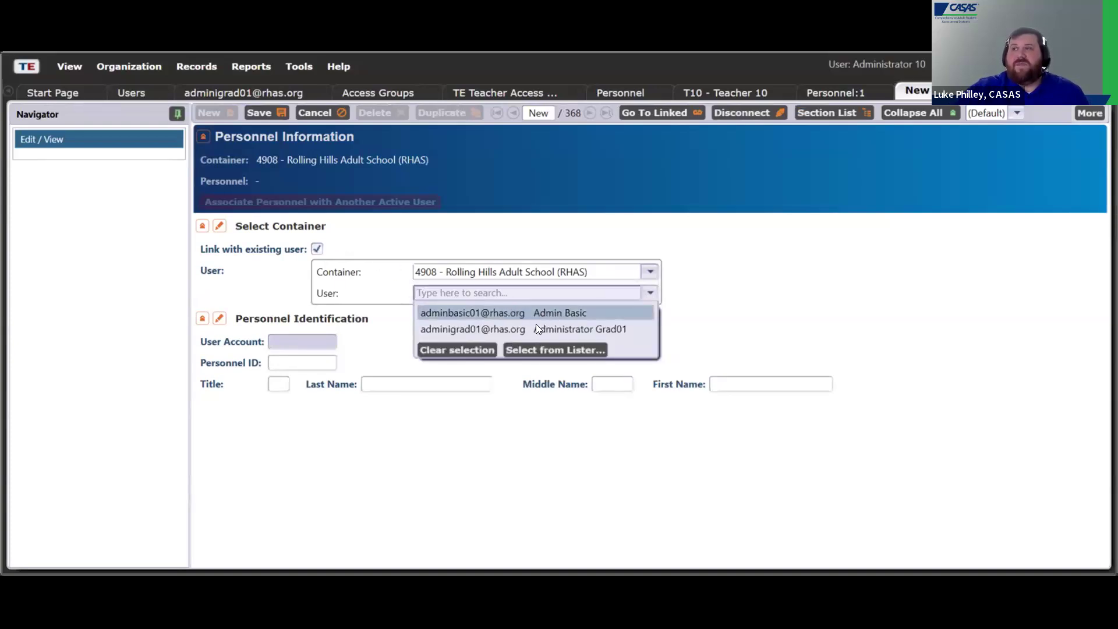
{"action": "left_click", "coordinate": [537, 329]}
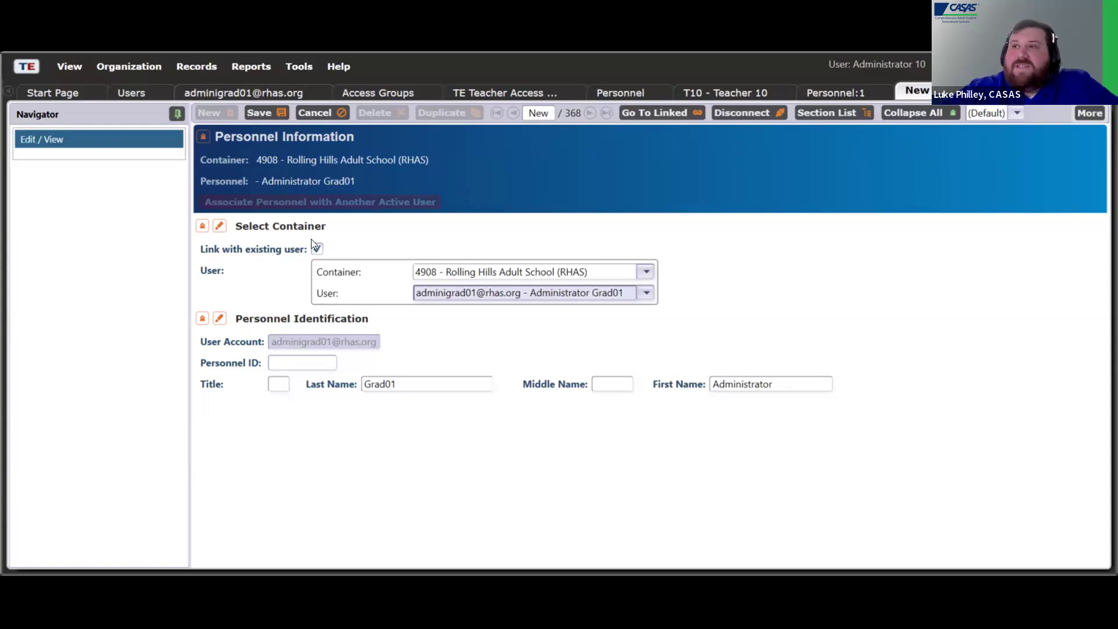
{"action": "left_click", "coordinate": [332, 113]}
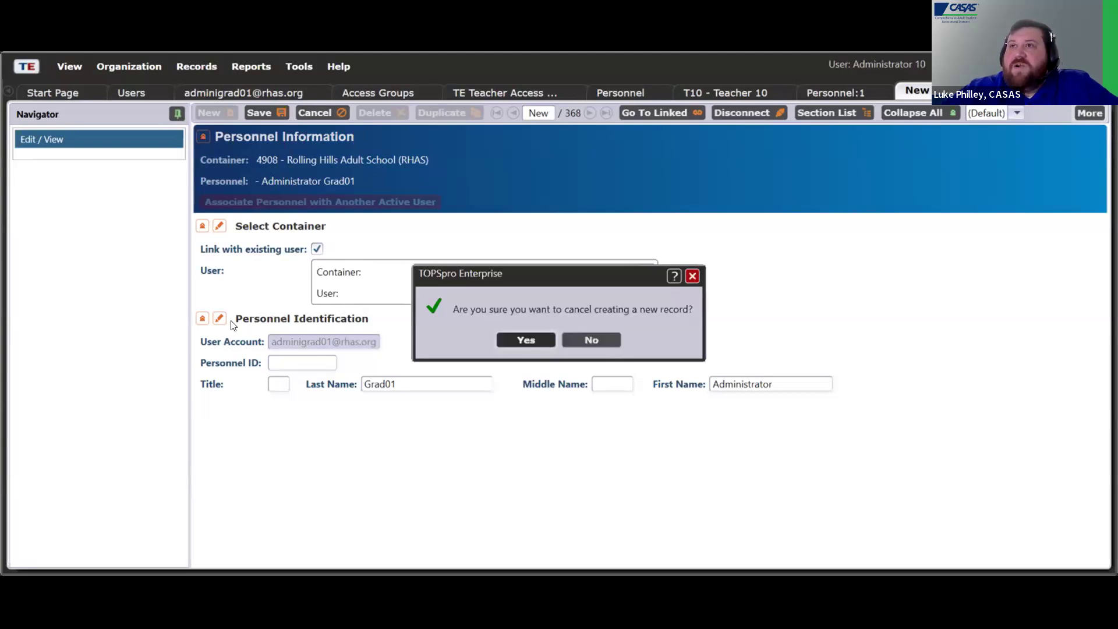
{"action": "key", "text": "Return"}
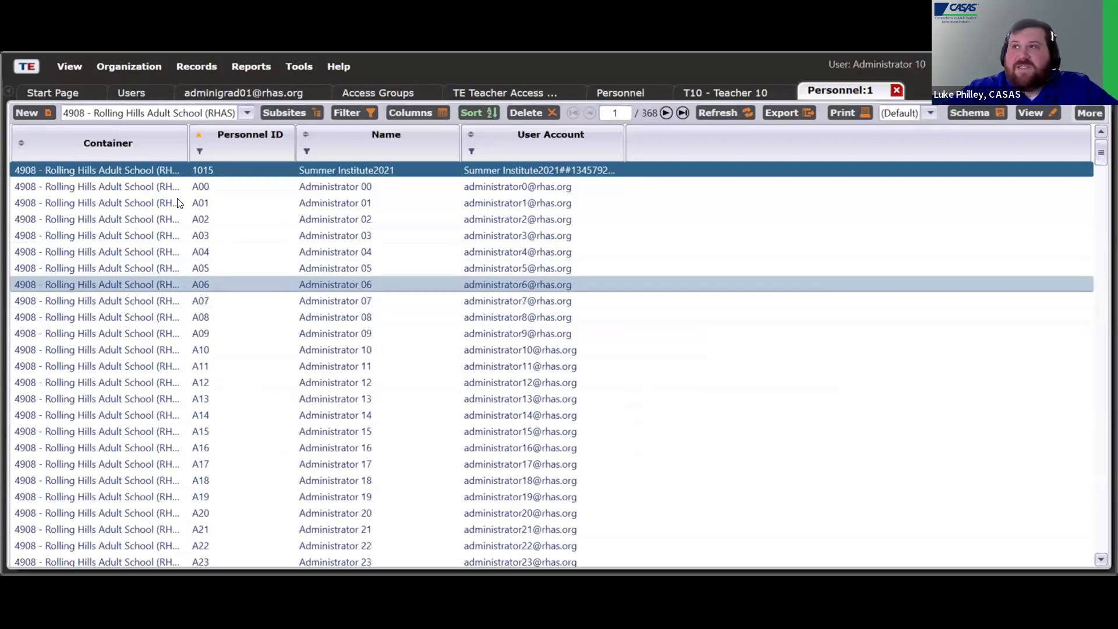
- Create and save a personnel record linked to the existing user Administrator Grad01, entering a personnel ID
{"action": "left_click", "coordinate": [37, 107]}
{"action": "left_click", "coordinate": [317, 249]}
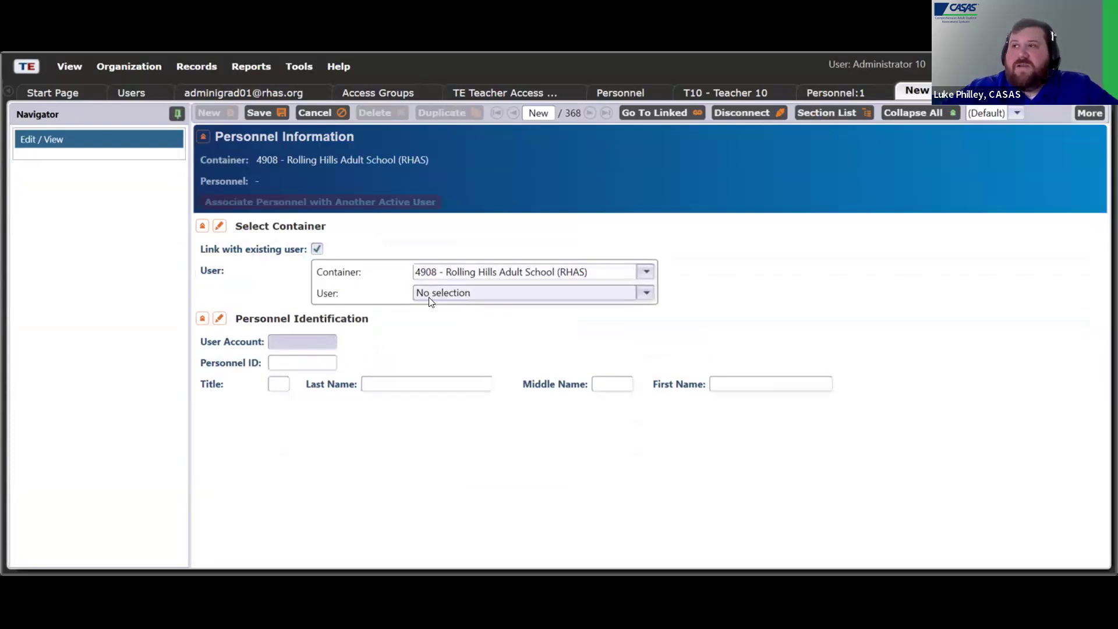
{"action": "left_click", "coordinate": [645, 293]}
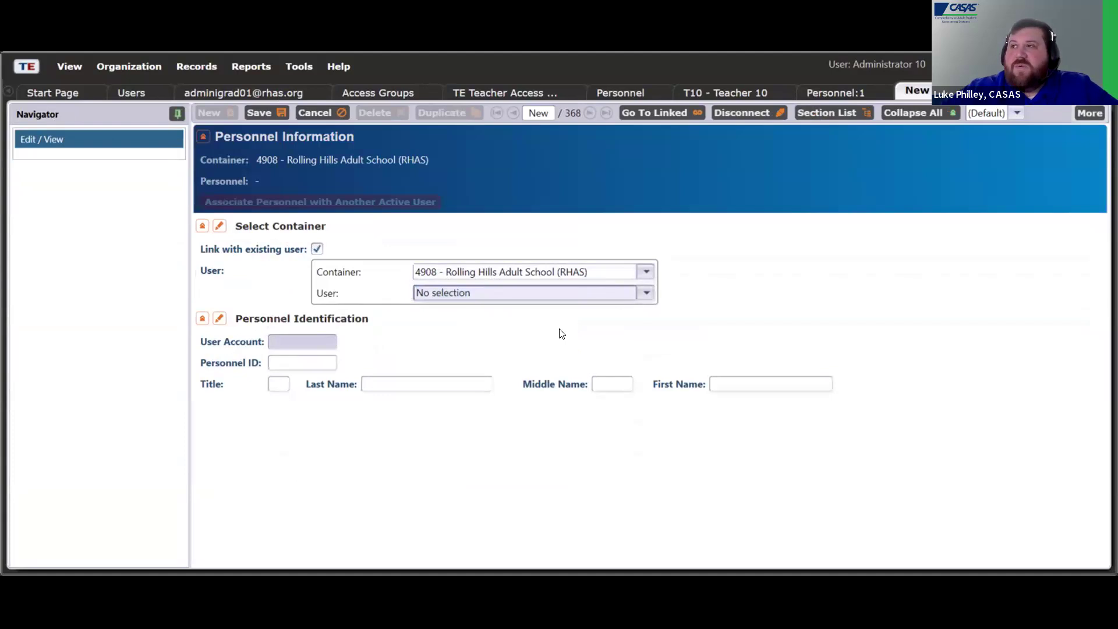
{"action": "left_click", "coordinate": [540, 325]}
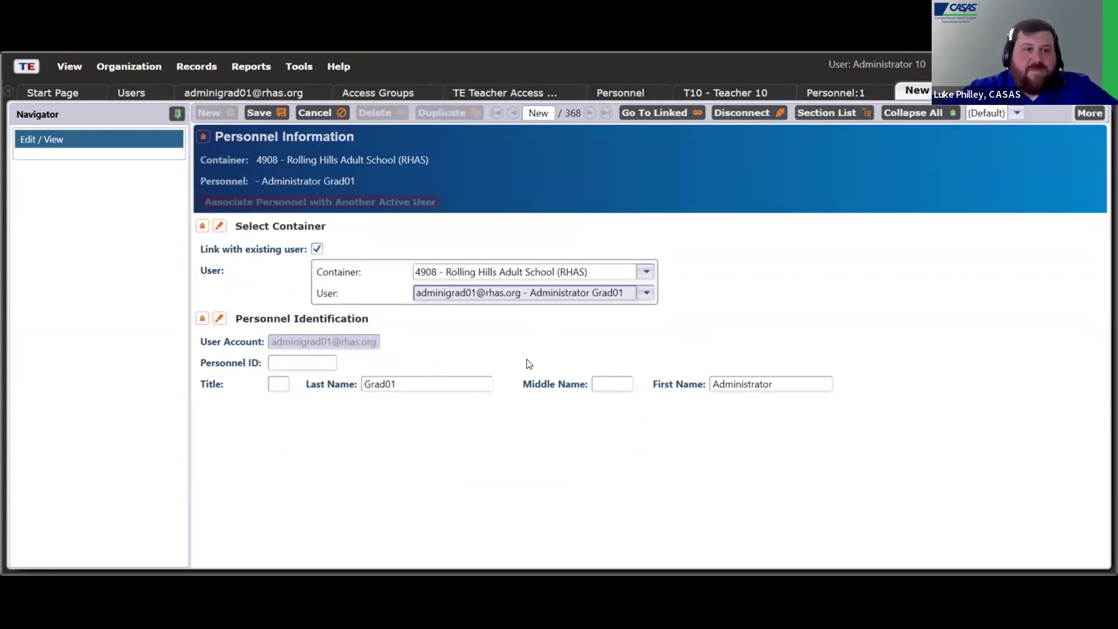
{"action": "left_click", "coordinate": [308, 362]}
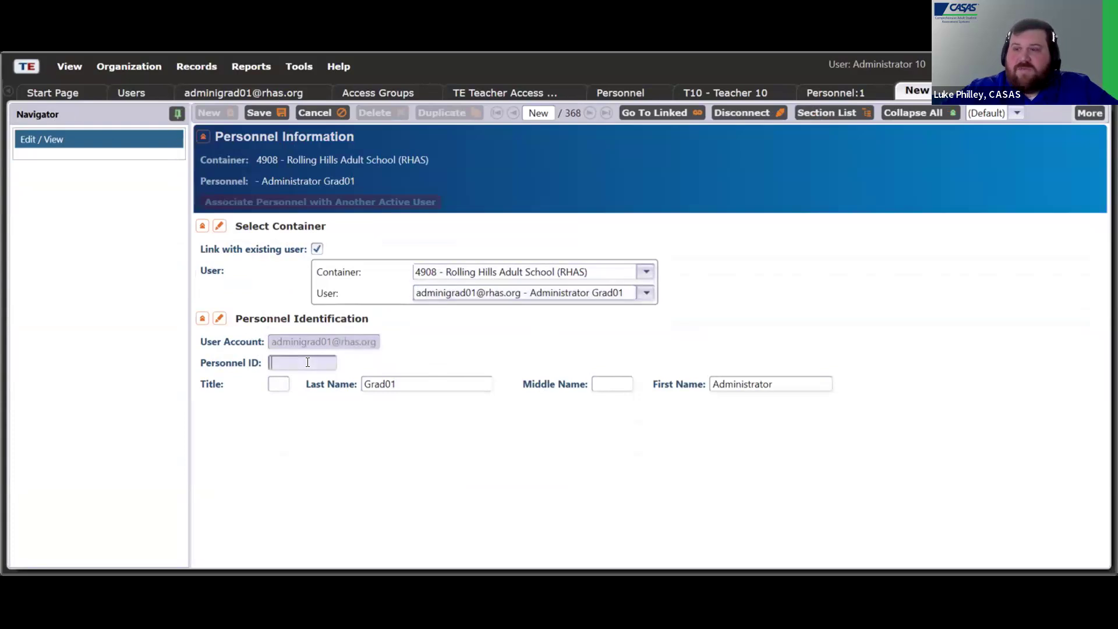
{"action": "type", "text": "10"}
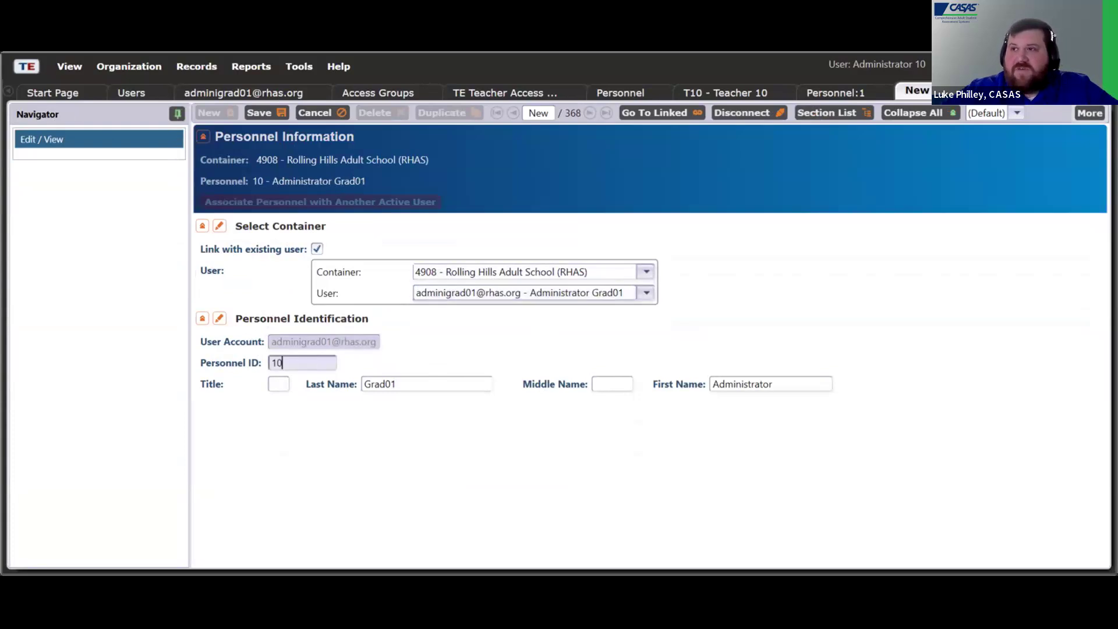
{"action": "left_click", "coordinate": [264, 112]}
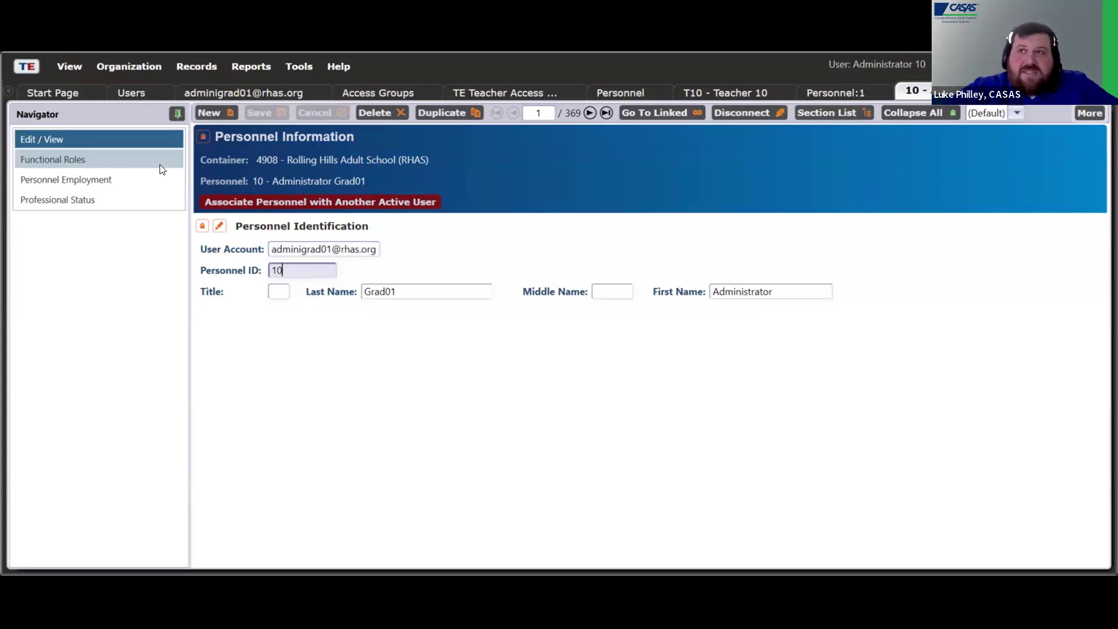
- Start a Teacher functional role for Administrator Grad01 at 01: RHAS Site Campus, linked to class 010315 FA16 Math Review/Pre-Algebra
{"action": "left_click", "coordinate": [67, 160]}
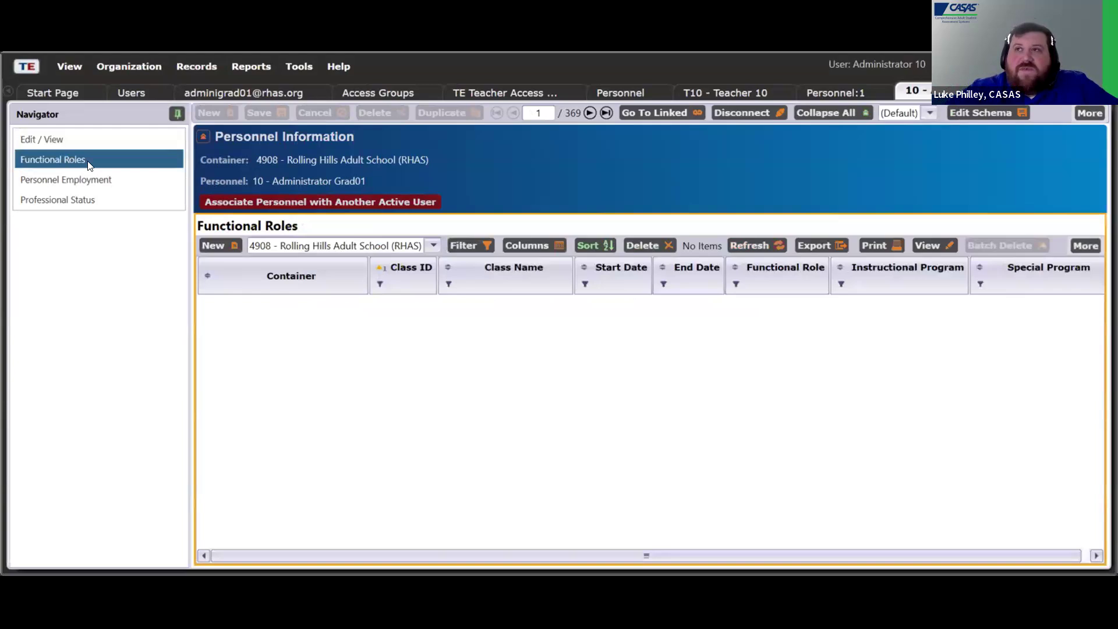
{"action": "left_click", "coordinate": [214, 245]}
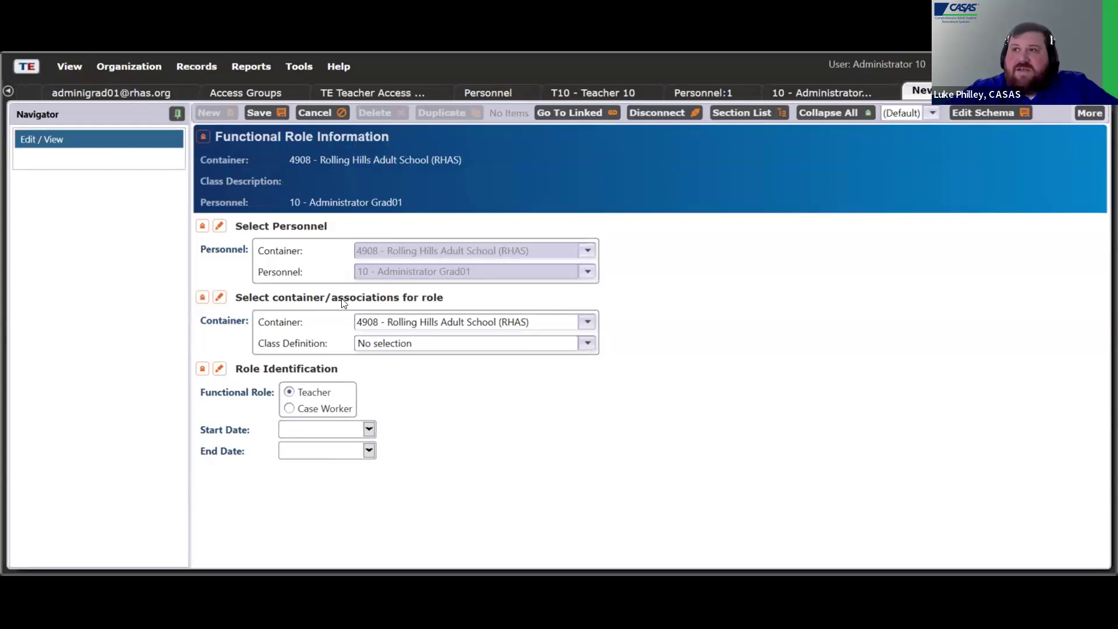
{"action": "left_click", "coordinate": [588, 322]}
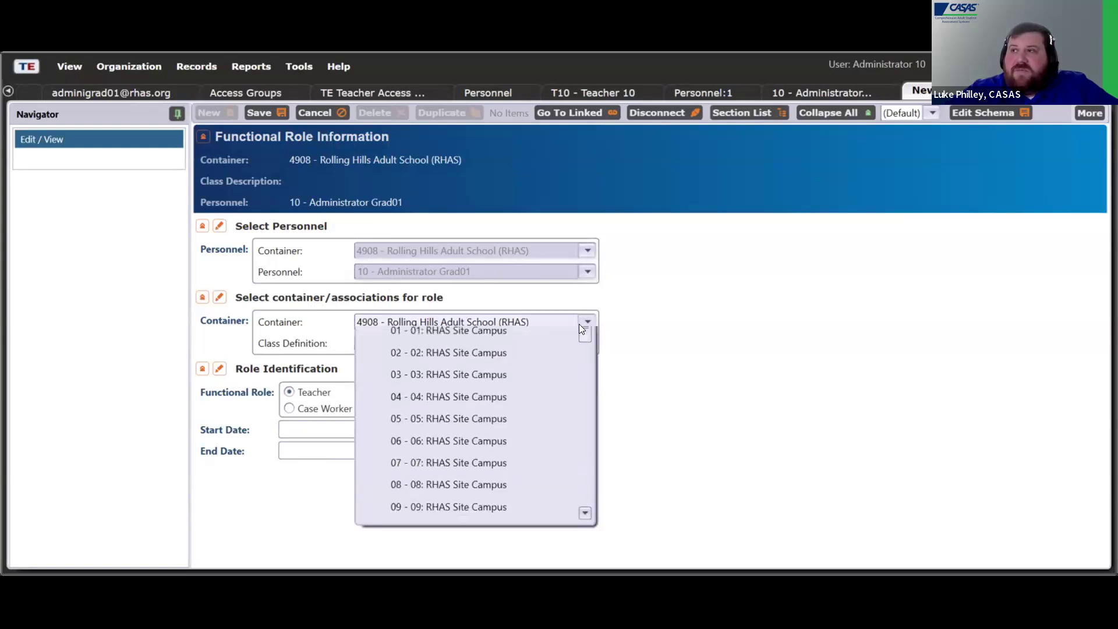
{"action": "left_click", "coordinate": [476, 369]}
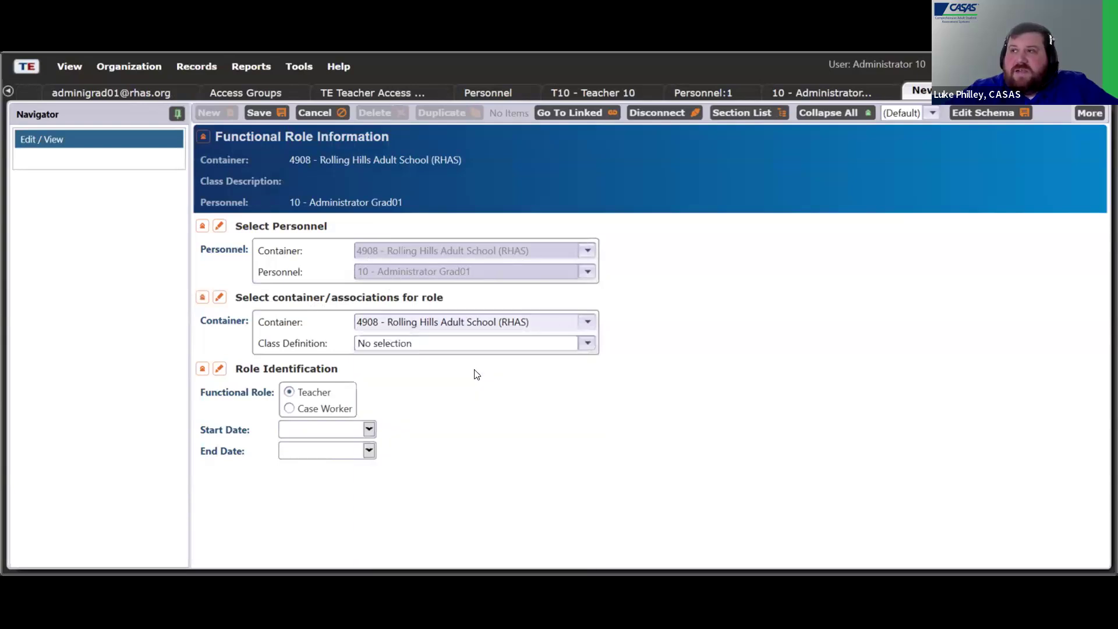
{"action": "left_click", "coordinate": [587, 341]}
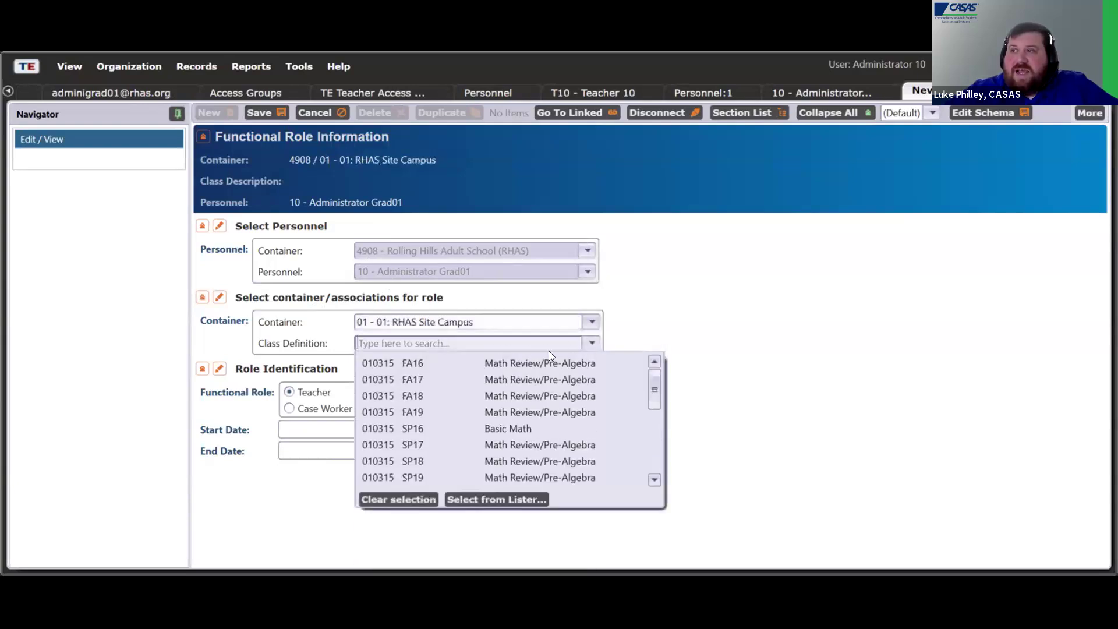
{"action": "left_click", "coordinate": [453, 362]}
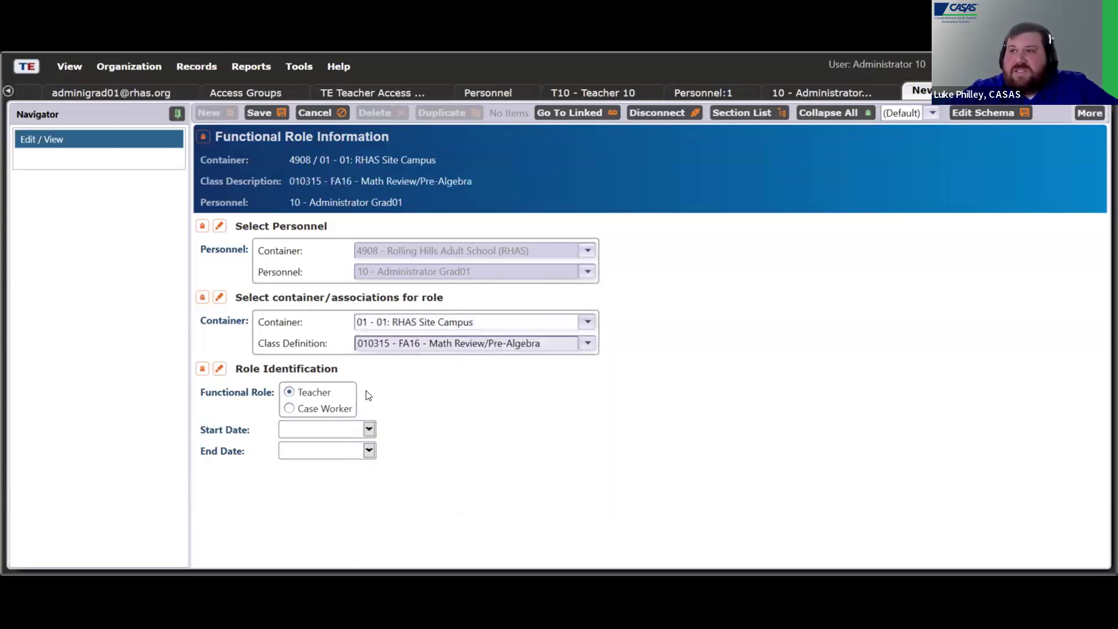
- Set the functional role's start date to 11/1/2024, save the role and return to the personnel record's Functional Roles
{"action": "left_click", "coordinate": [341, 429]}
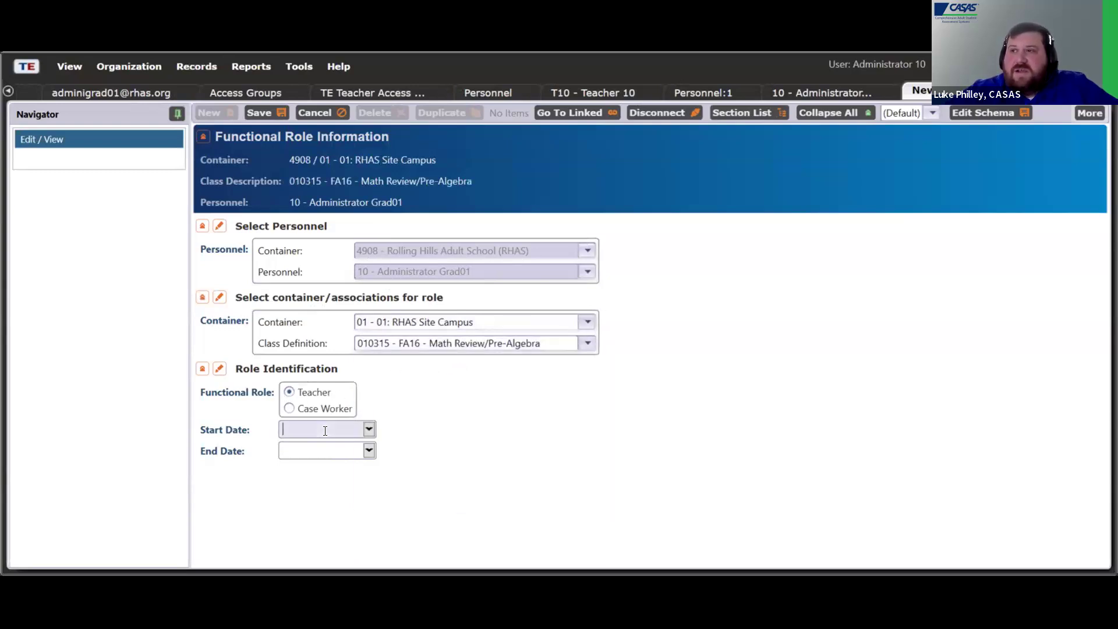
{"action": "left_click", "coordinate": [365, 432]}
{"action": "left_click", "coordinate": [403, 491]}
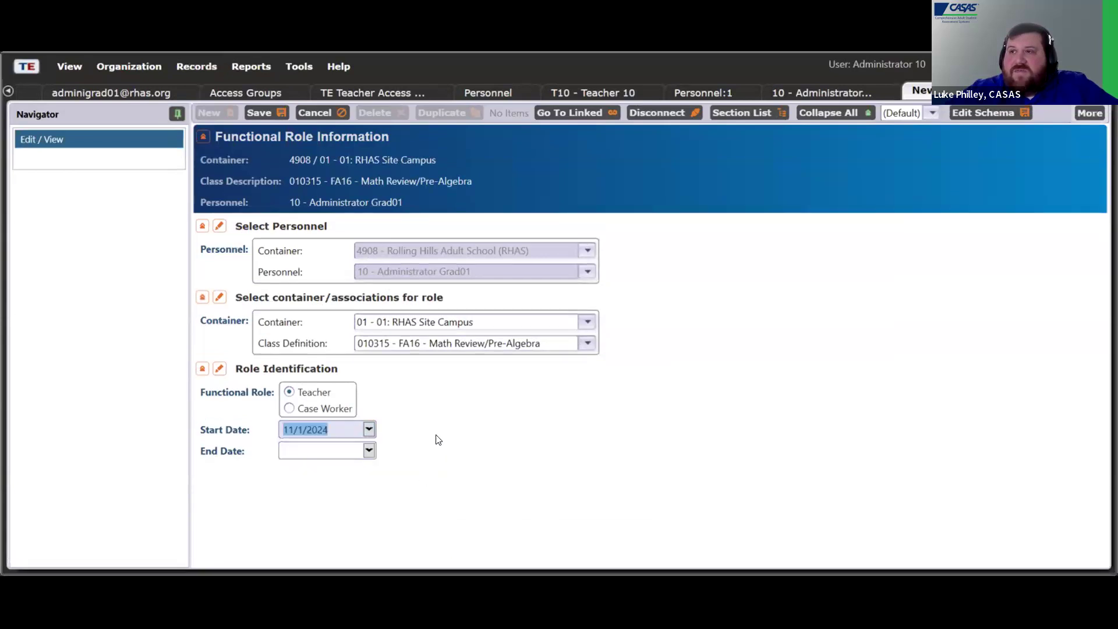
{"action": "left_click", "coordinate": [451, 407]}
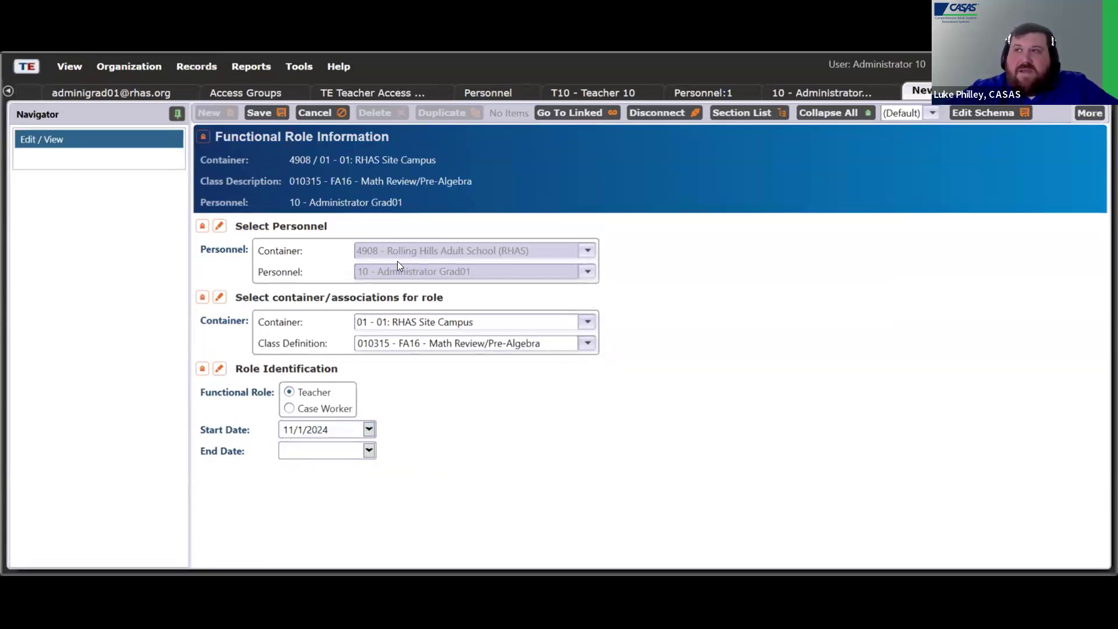
{"action": "left_click", "coordinate": [269, 114]}
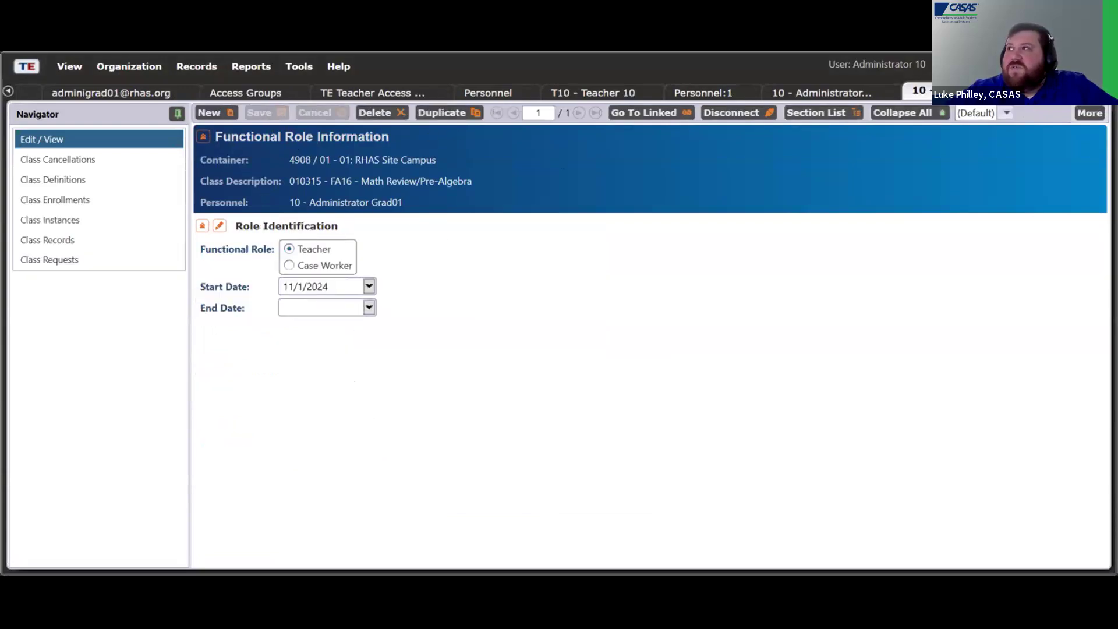
{"action": "left_click", "coordinate": [1043, 92]}
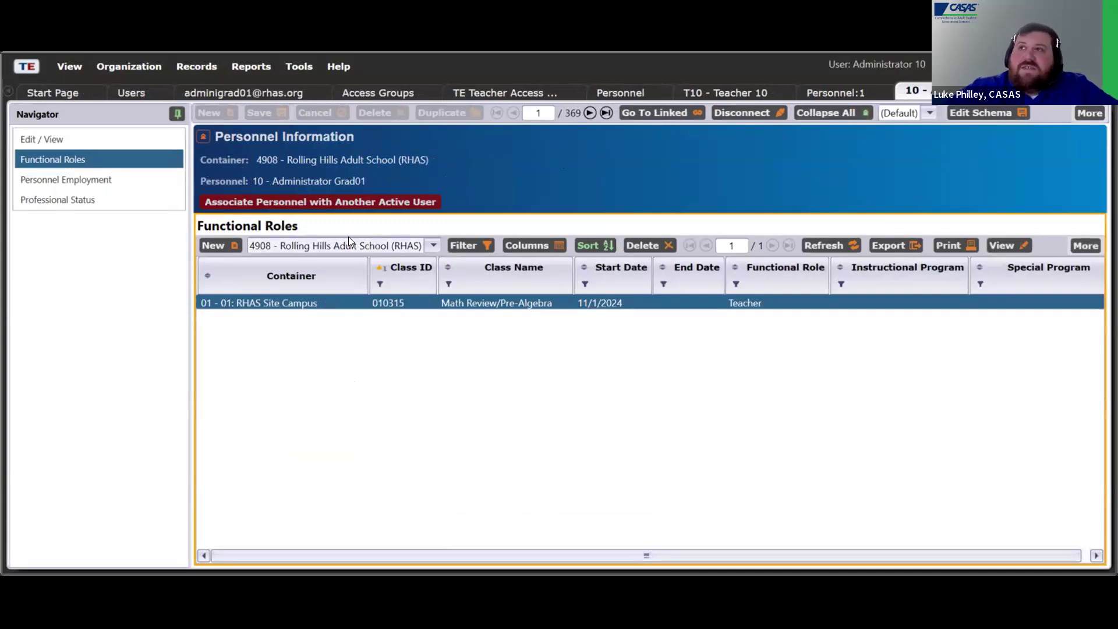
- Open the organization's class definitions and display the Teachers list of class 01101102 ABE H Math
{"action": "left_click", "coordinate": [127, 66]}
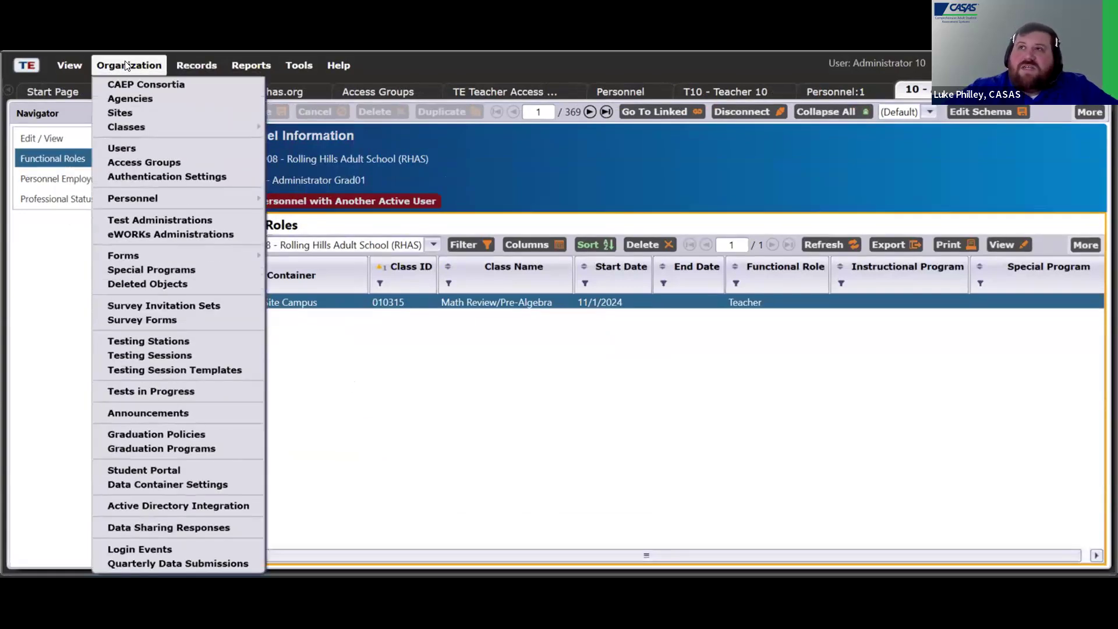
{"action": "mouse_move", "coordinate": [167, 126]}
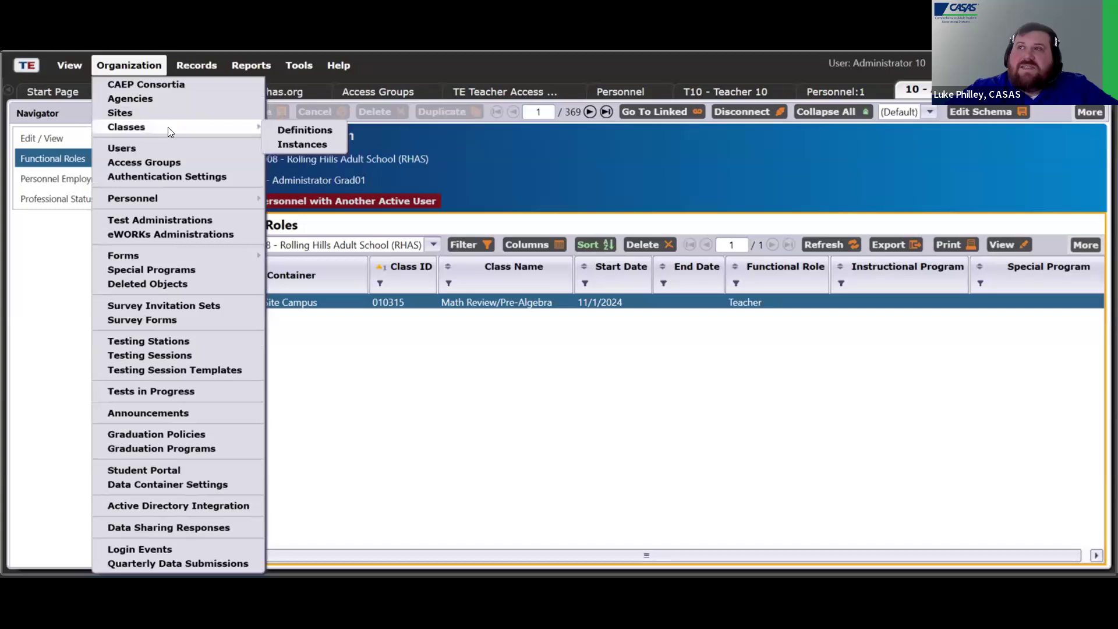
{"action": "left_click", "coordinate": [306, 132]}
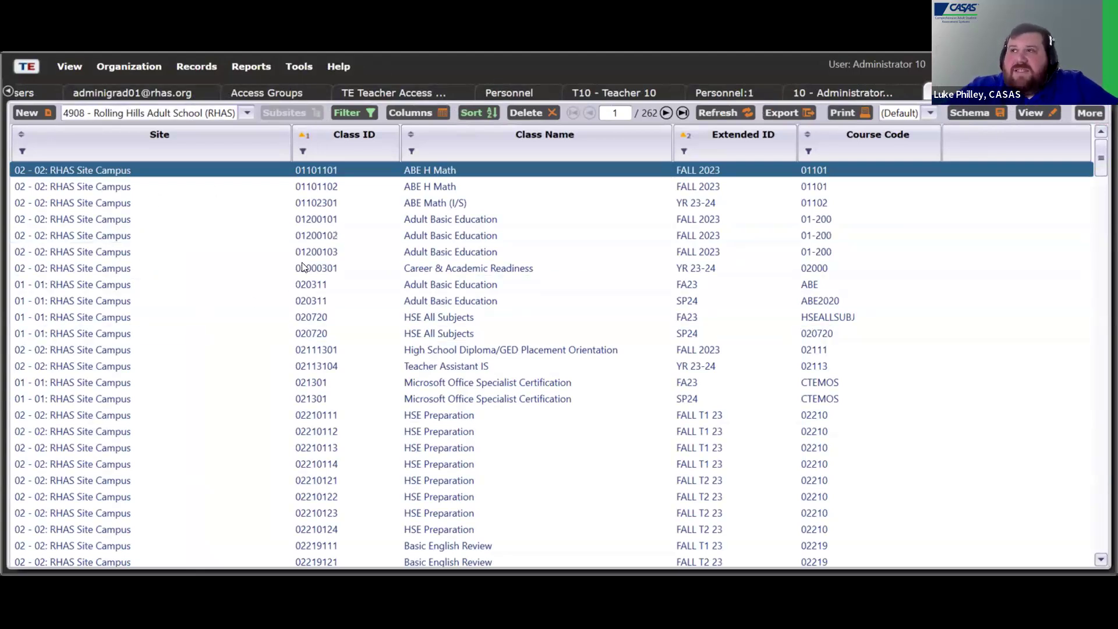
{"action": "double_click", "coordinate": [268, 187]}
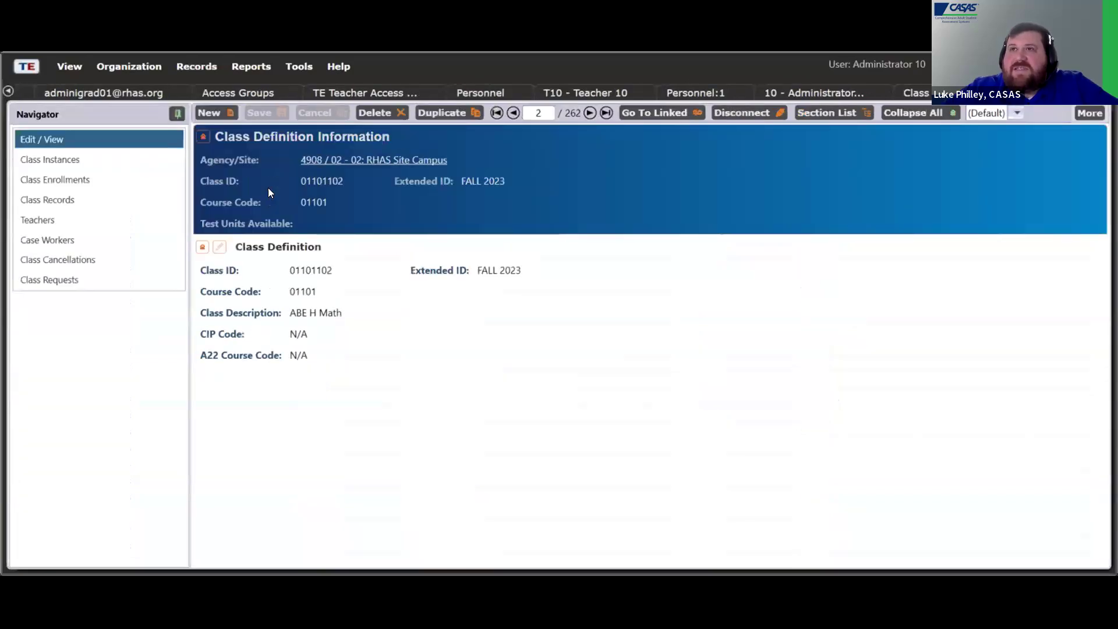
{"action": "left_click", "coordinate": [76, 220]}
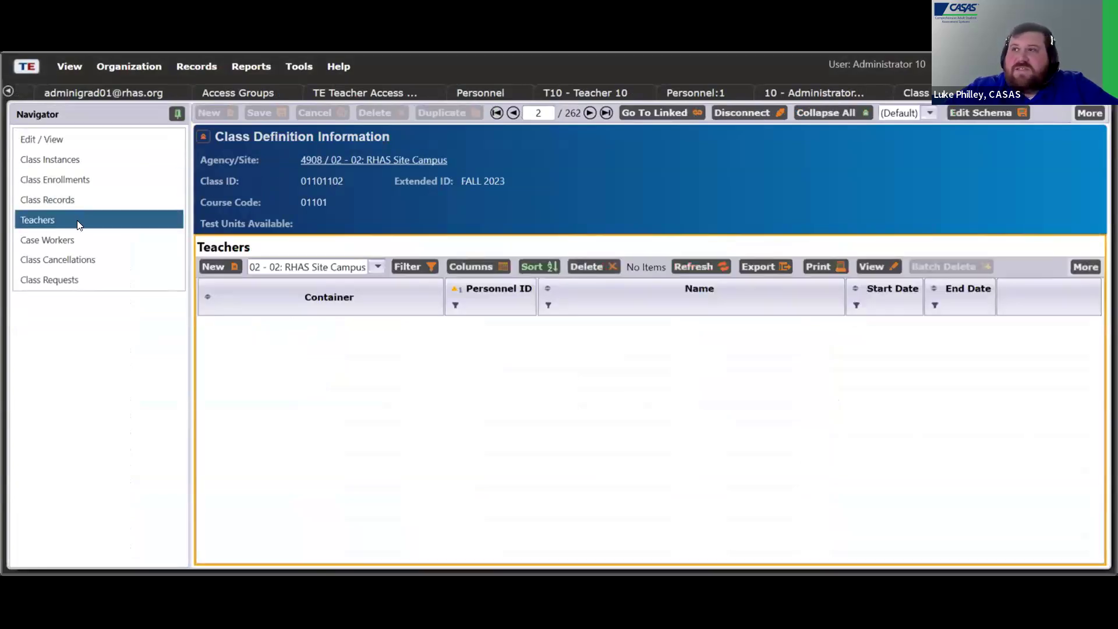
- Add Administrator Grad01 from 4908 - Rolling Hills Adult School (RHAS) as the class's teacher with start date 11/1/2024, and save the role
{"action": "left_click", "coordinate": [221, 266]}
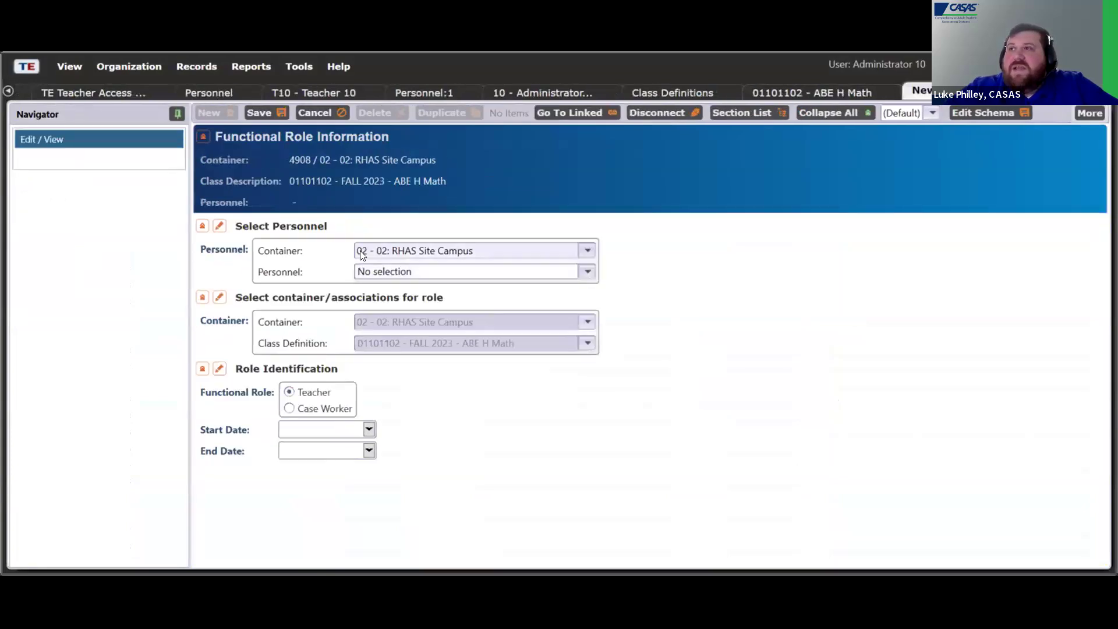
{"action": "left_click", "coordinate": [588, 251]}
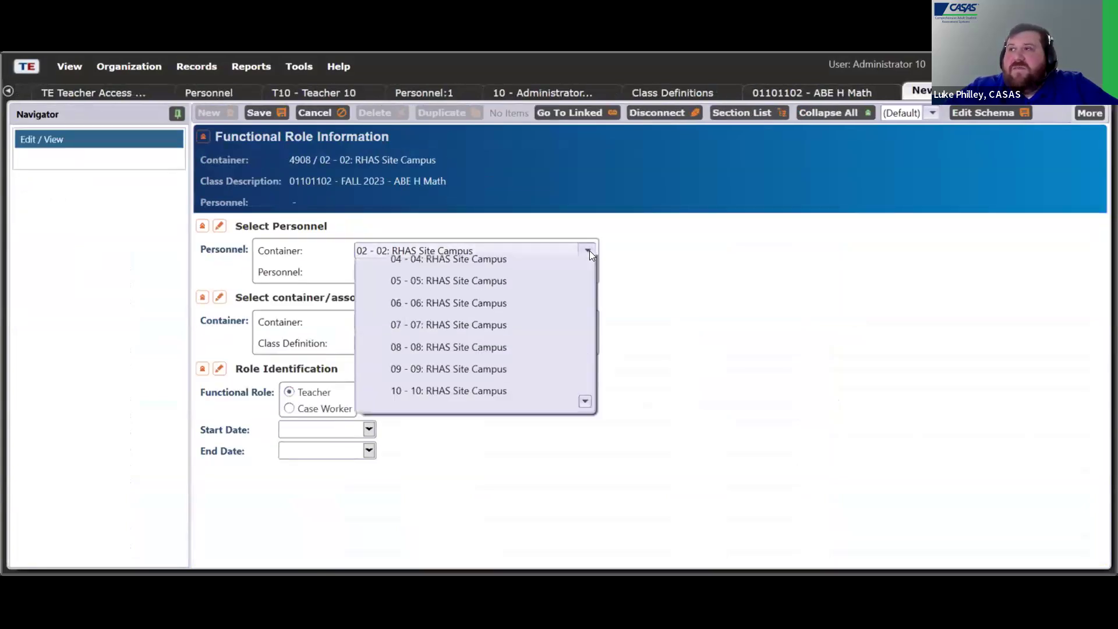
{"action": "left_click", "coordinate": [691, 264]}
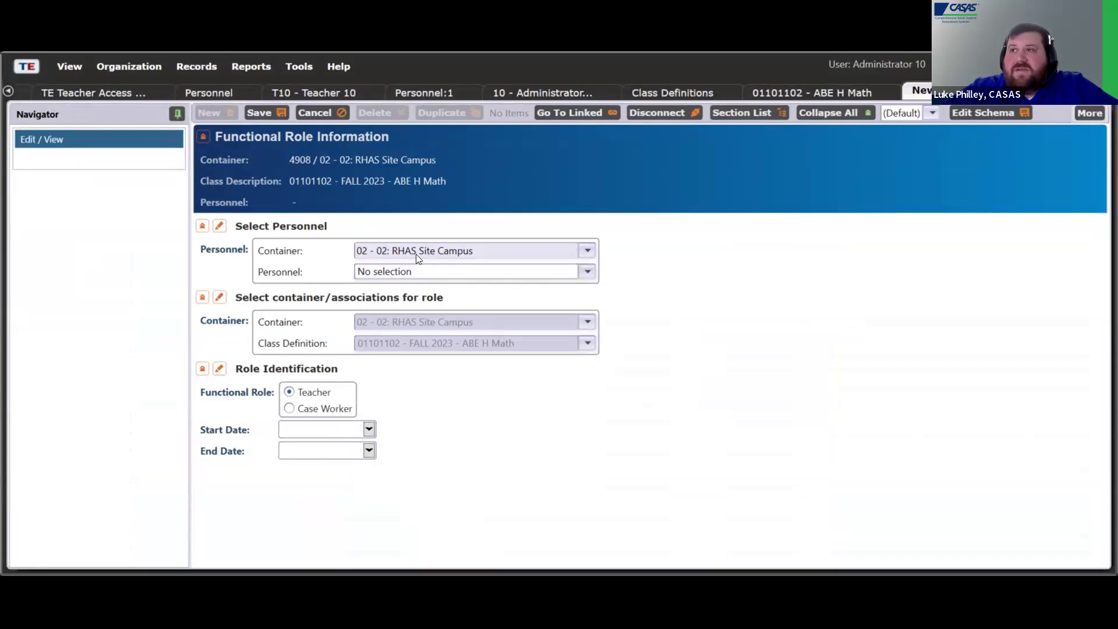
{"action": "left_click", "coordinate": [588, 251]}
{"action": "scroll", "coordinate": [583, 280], "scroll_direction": "up", "scroll_amount": 1}
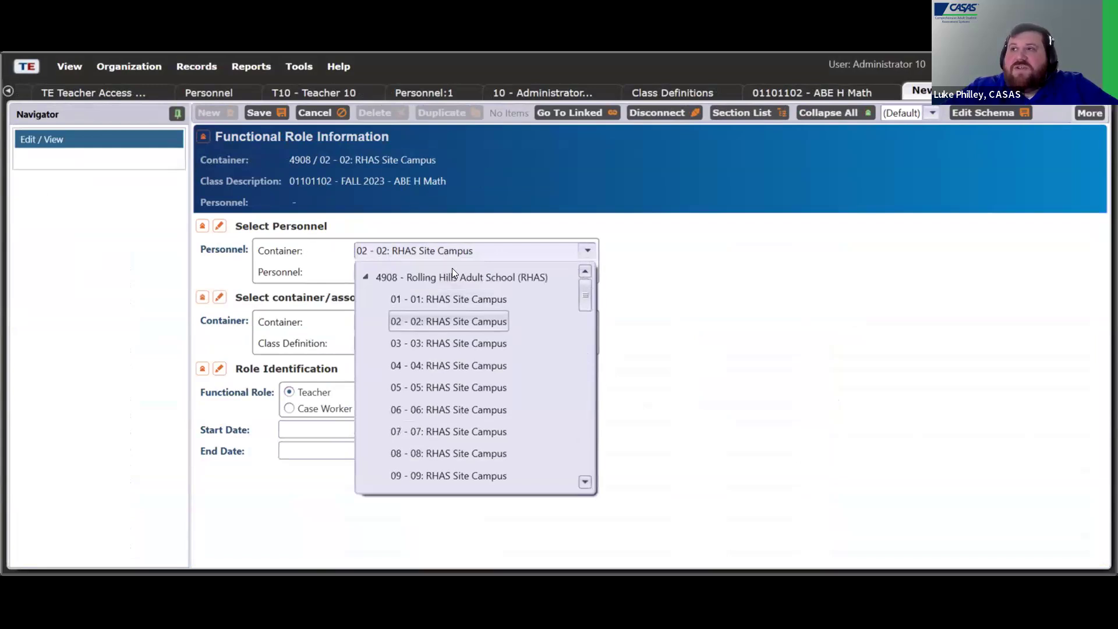
{"action": "left_click", "coordinate": [421, 275]}
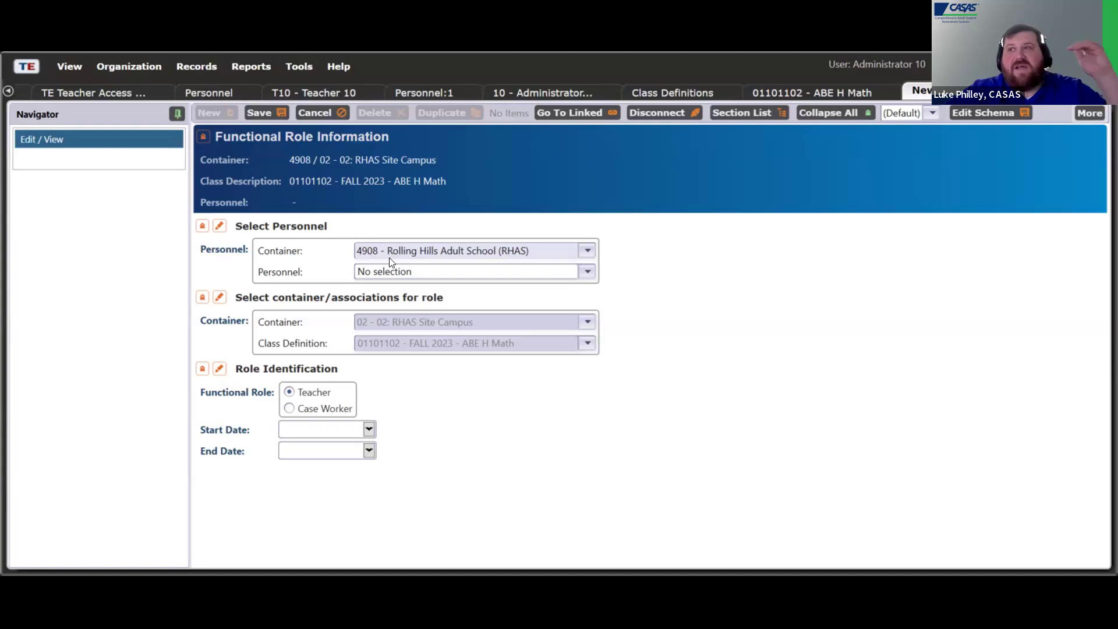
{"action": "left_click", "coordinate": [588, 274]}
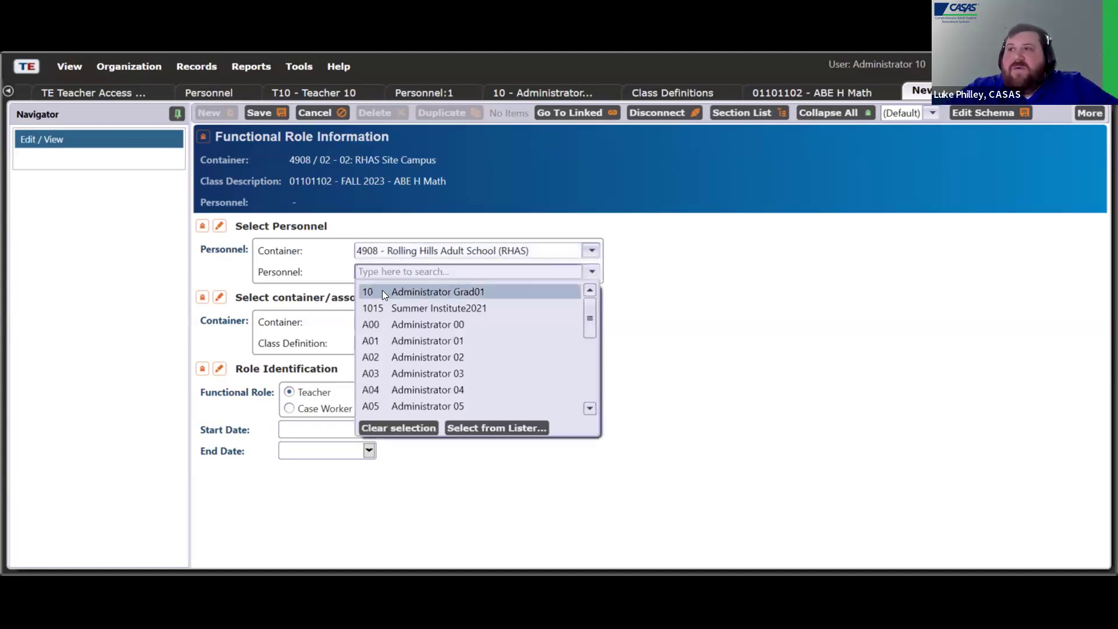
{"action": "left_click", "coordinate": [421, 291]}
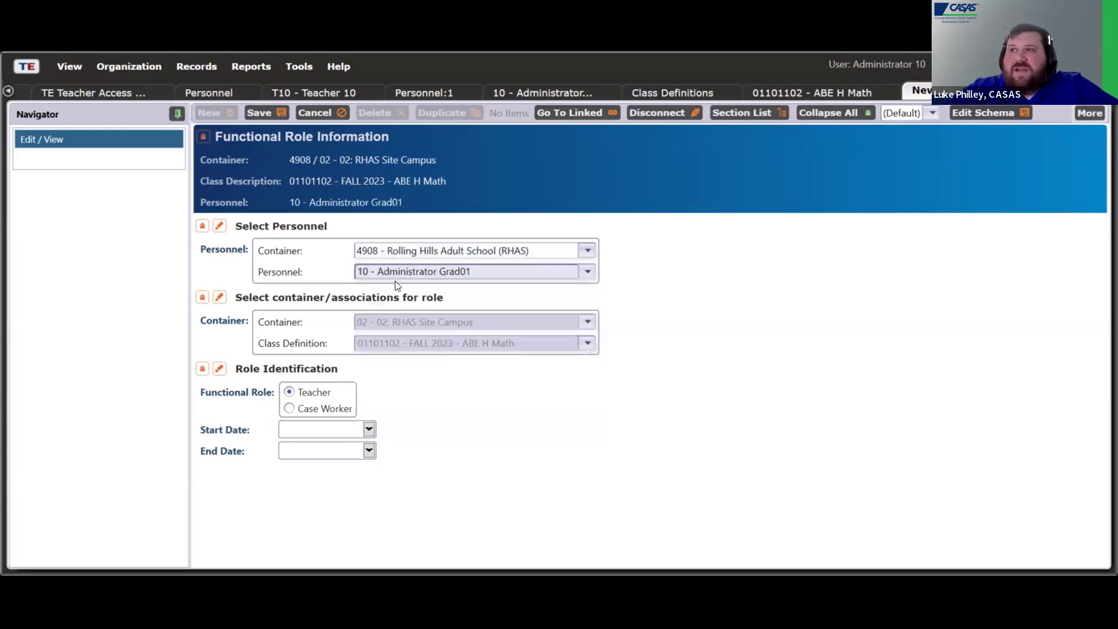
{"action": "left_click", "coordinate": [369, 430]}
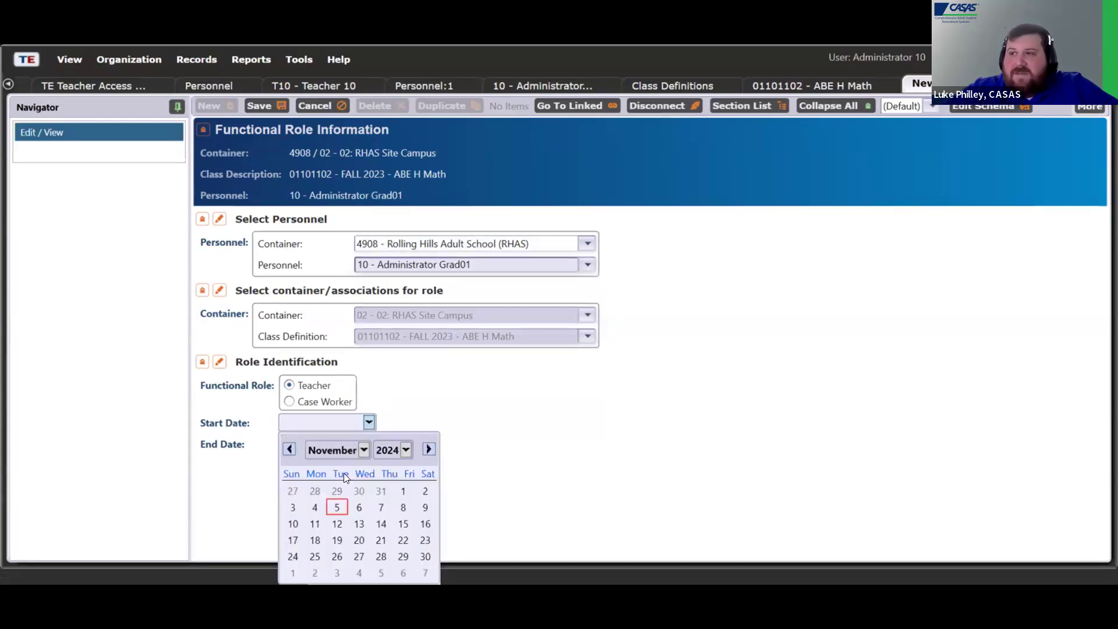
{"action": "left_click", "coordinate": [405, 489]}
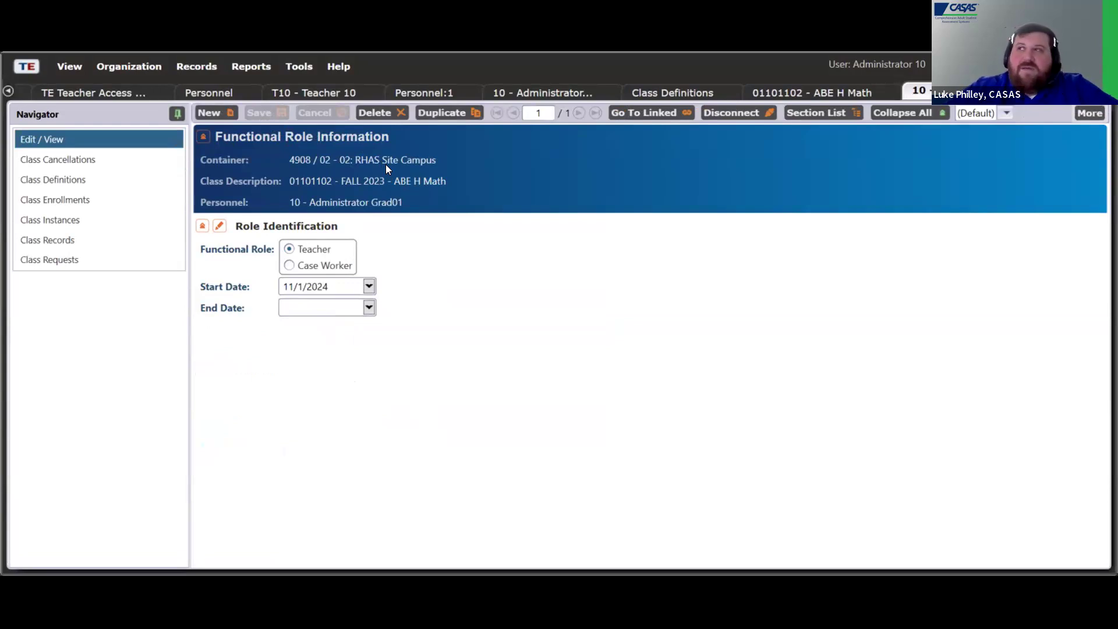
- Review the ABE H Math class's teachers and refresh the Functional Roles in Administrator Grad01's personnel record to check both class assignments
{"action": "left_click", "coordinate": [708, 94]}
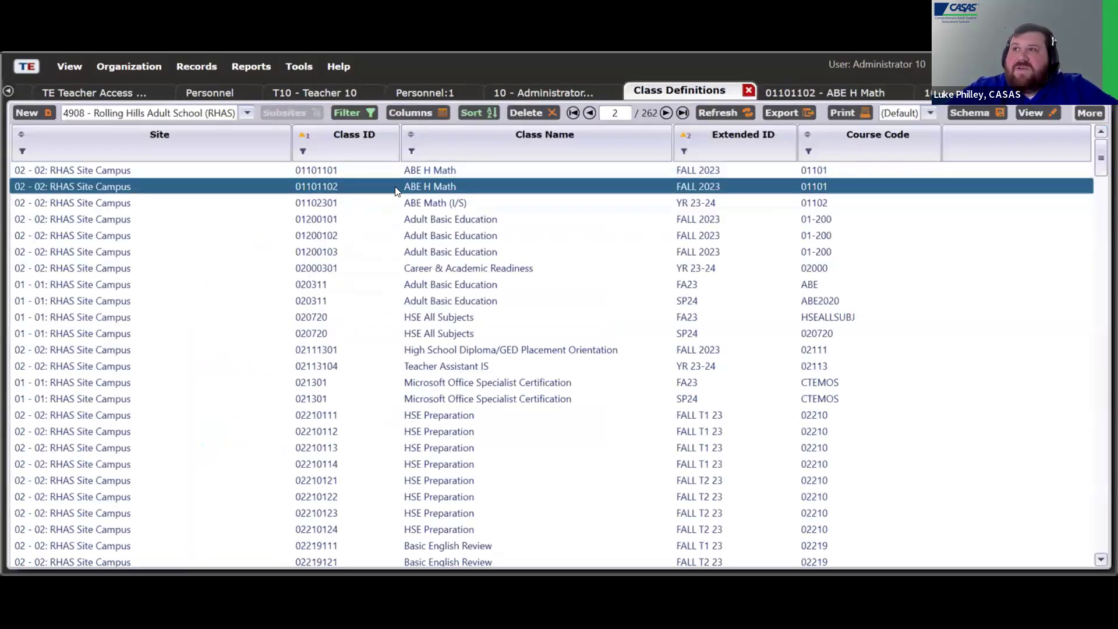
{"action": "left_click", "coordinate": [129, 66]}
{"action": "mouse_move", "coordinate": [245, 127]}
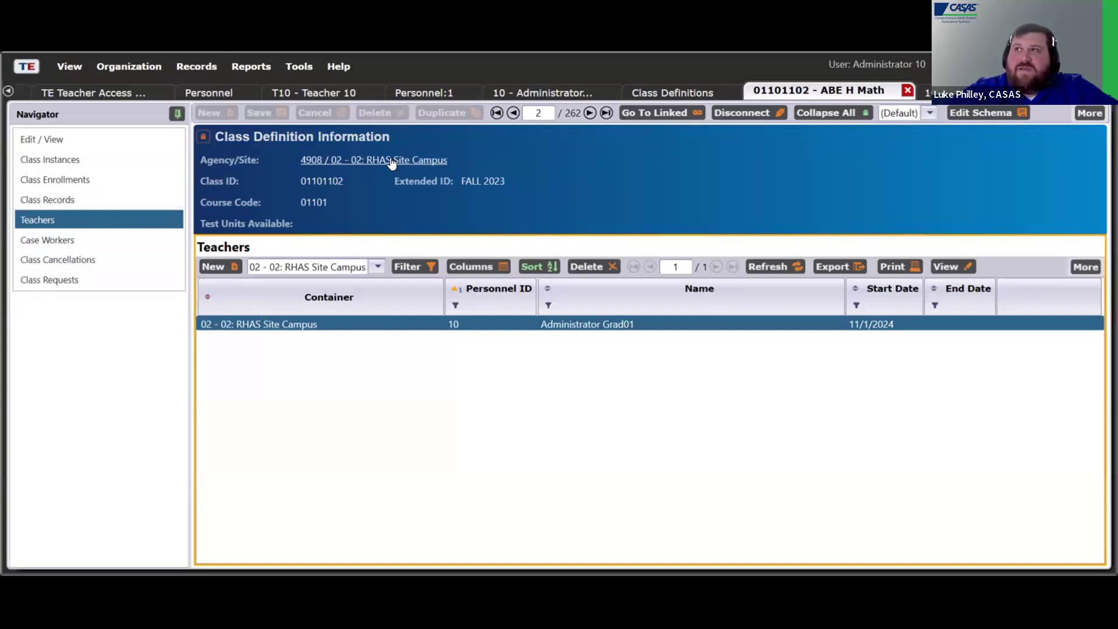
{"action": "left_click", "coordinate": [430, 95]}
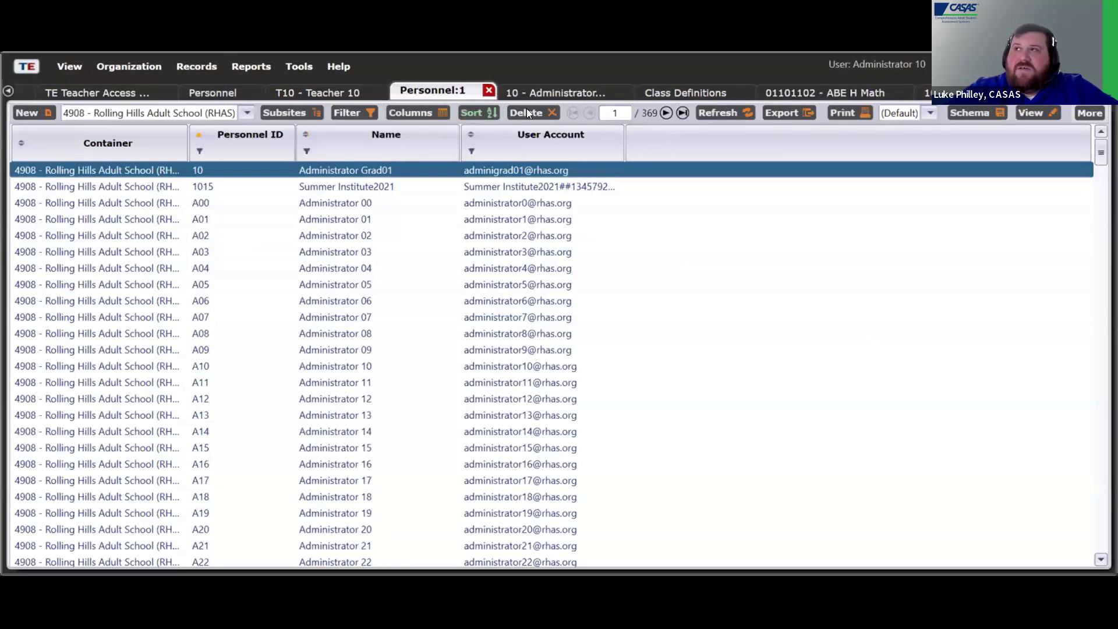
{"action": "left_click", "coordinate": [551, 88]}
{"action": "left_click", "coordinate": [422, 85]}
{"action": "left_click", "coordinate": [561, 91]}
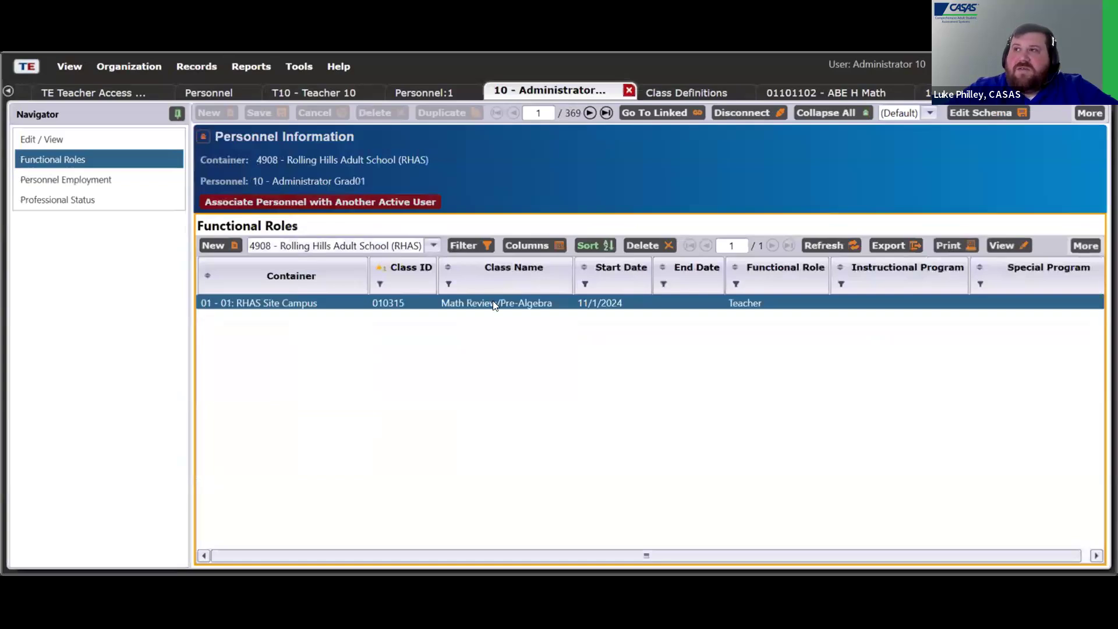
{"action": "left_click", "coordinate": [823, 241]}
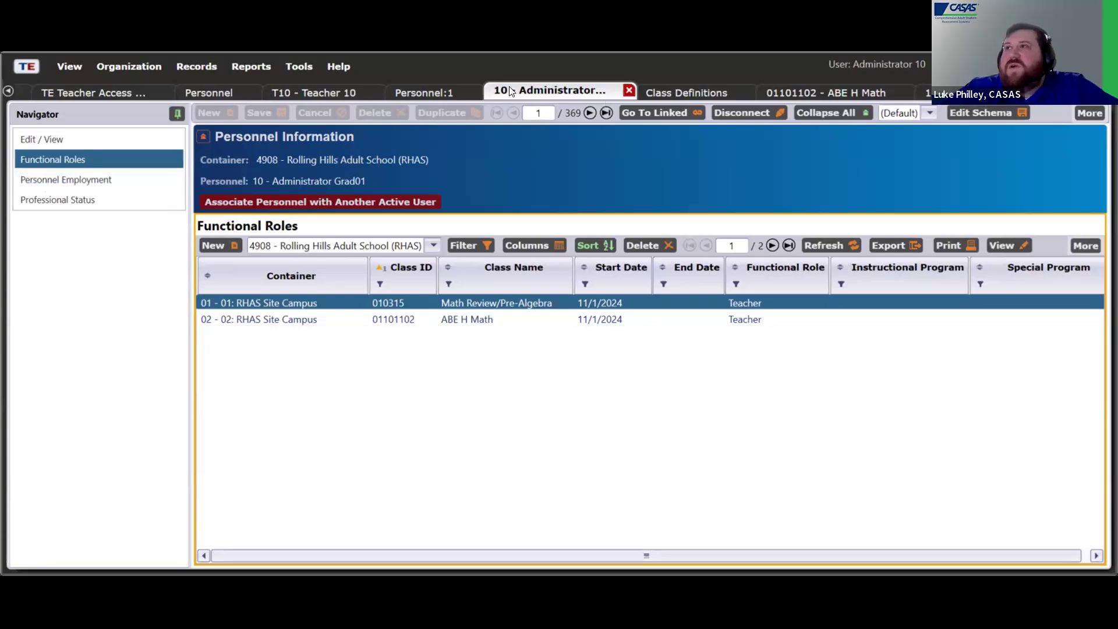
- Open personnel record A00 from the personnel list, check which active users it can be re-associated with, and dismiss the association without saving
{"action": "left_click", "coordinate": [449, 93]}
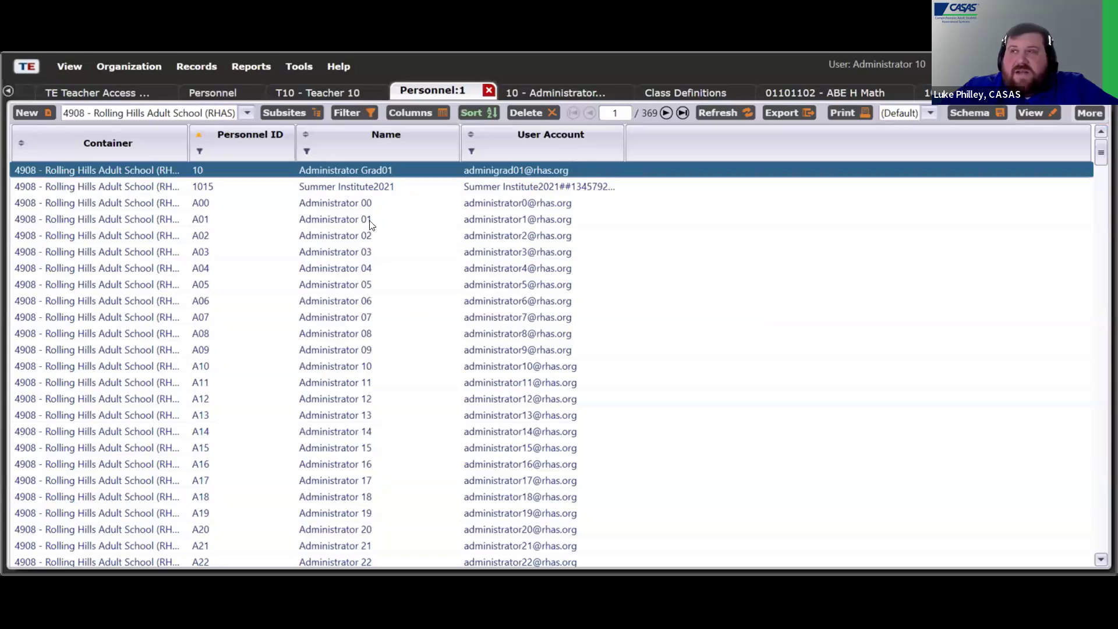
{"action": "double_click", "coordinate": [363, 202]}
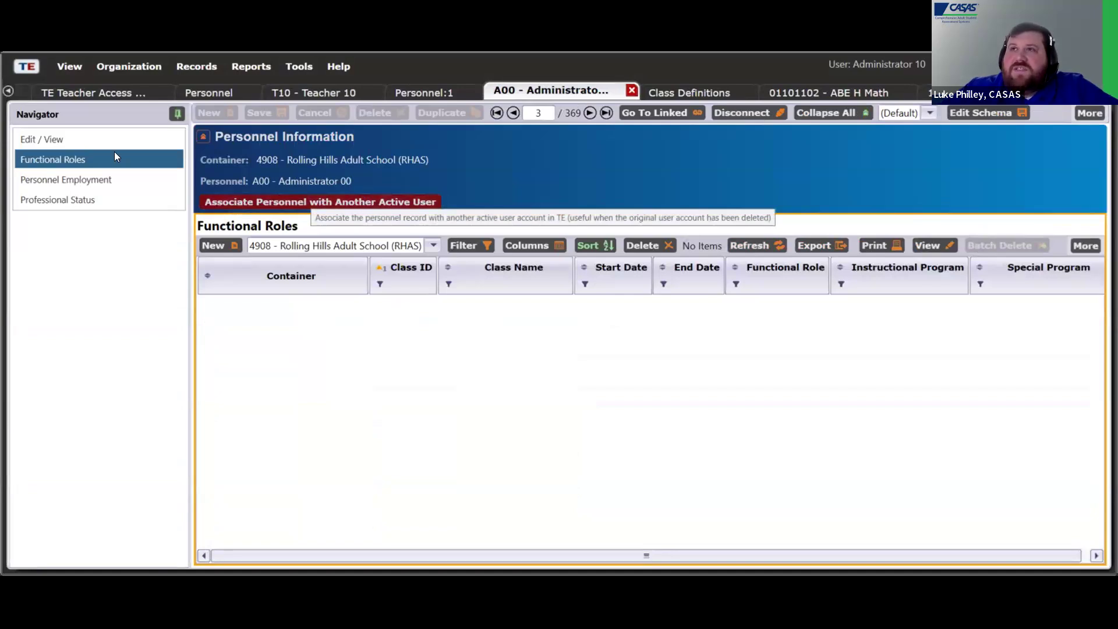
{"action": "left_click", "coordinate": [87, 140]}
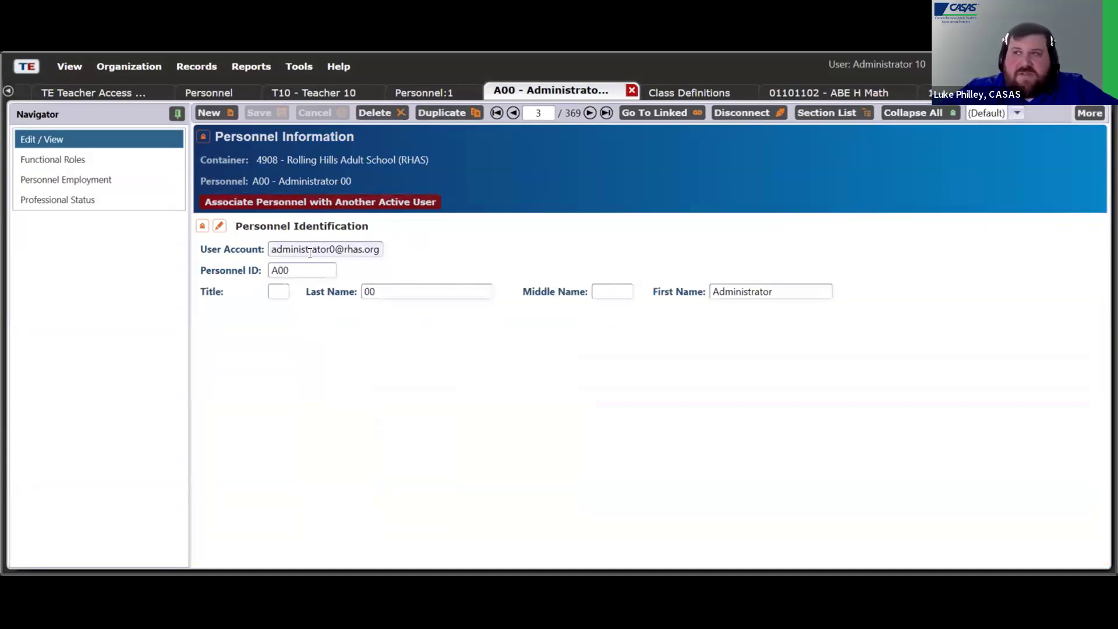
{"action": "left_click", "coordinate": [301, 202]}
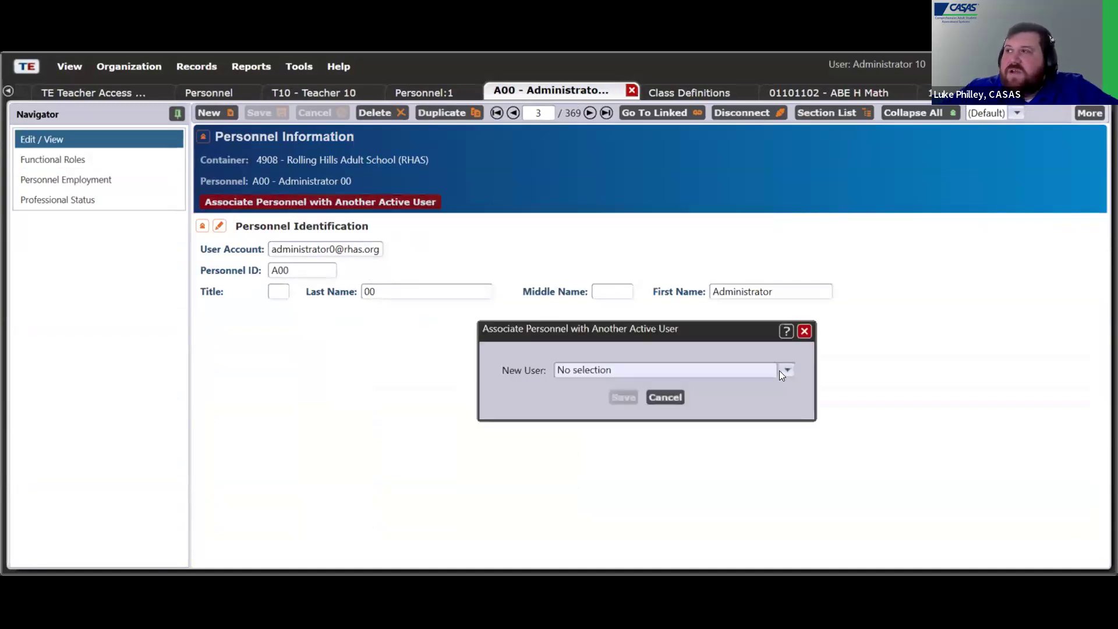
{"action": "left_click", "coordinate": [776, 372]}
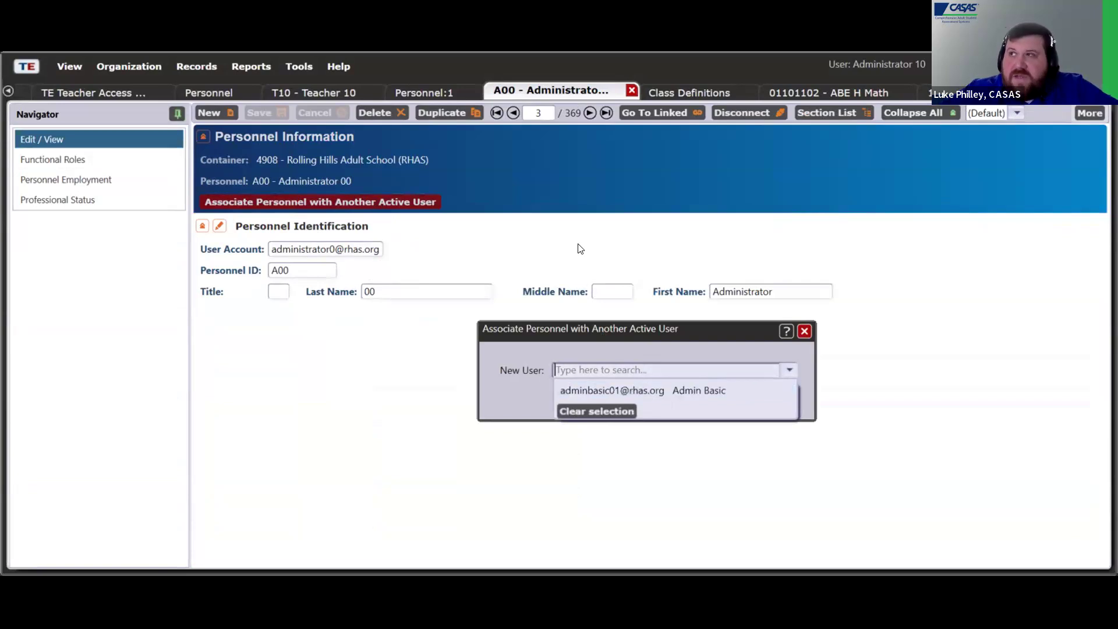
{"action": "left_click", "coordinate": [805, 331]}
- Open the organization's users and view the Administrator 01 user record, returning to the user list
{"action": "left_click", "coordinate": [129, 66]}
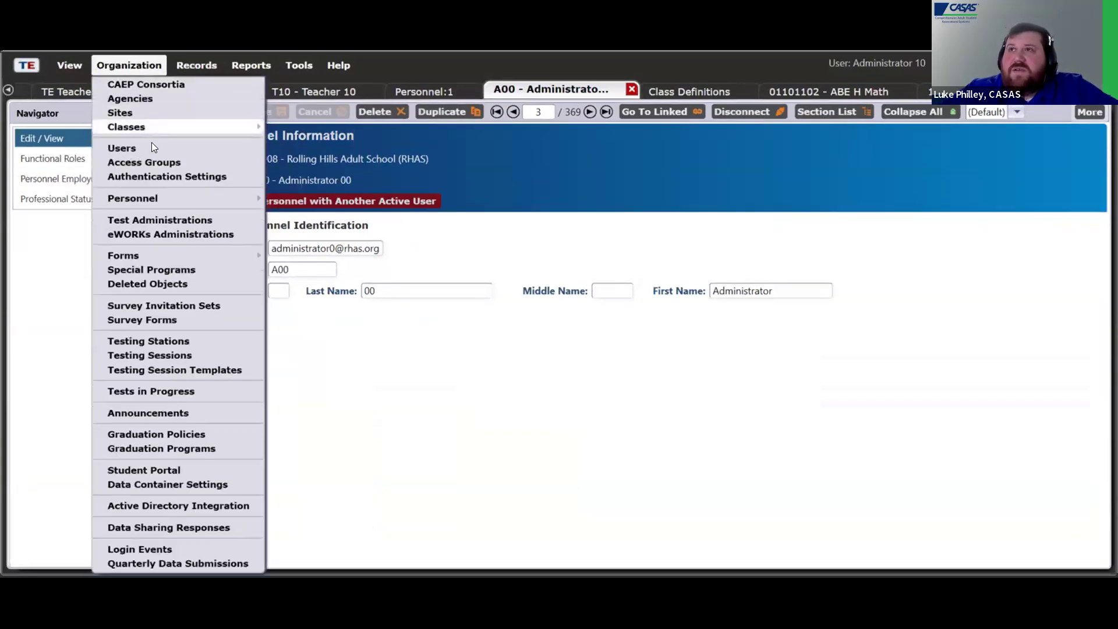
{"action": "left_click", "coordinate": [150, 148]}
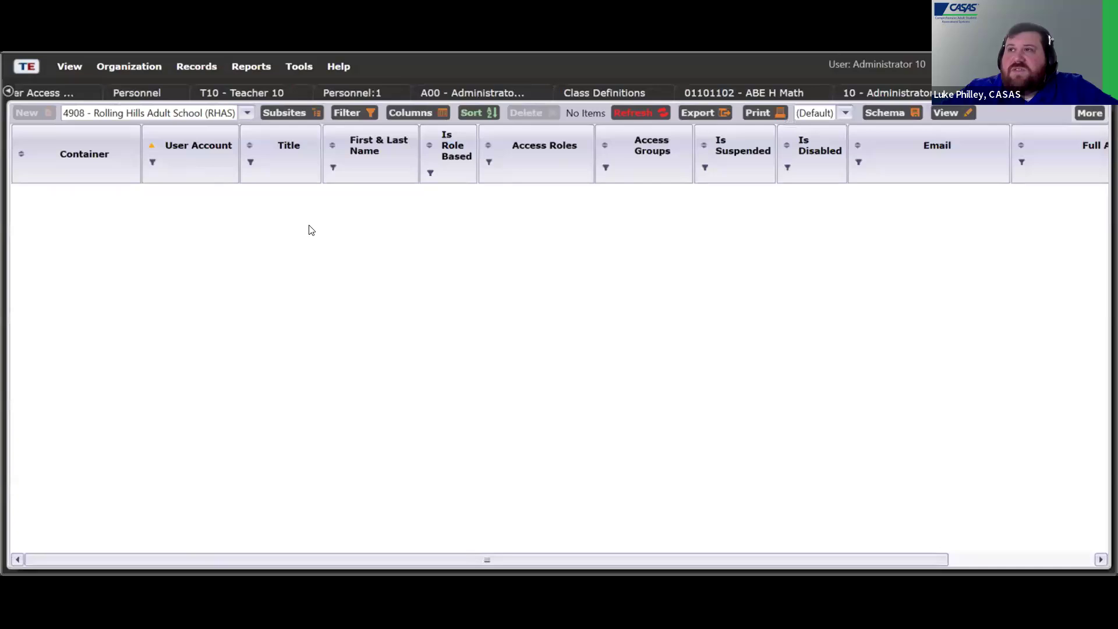
{"action": "double_click", "coordinate": [338, 239]}
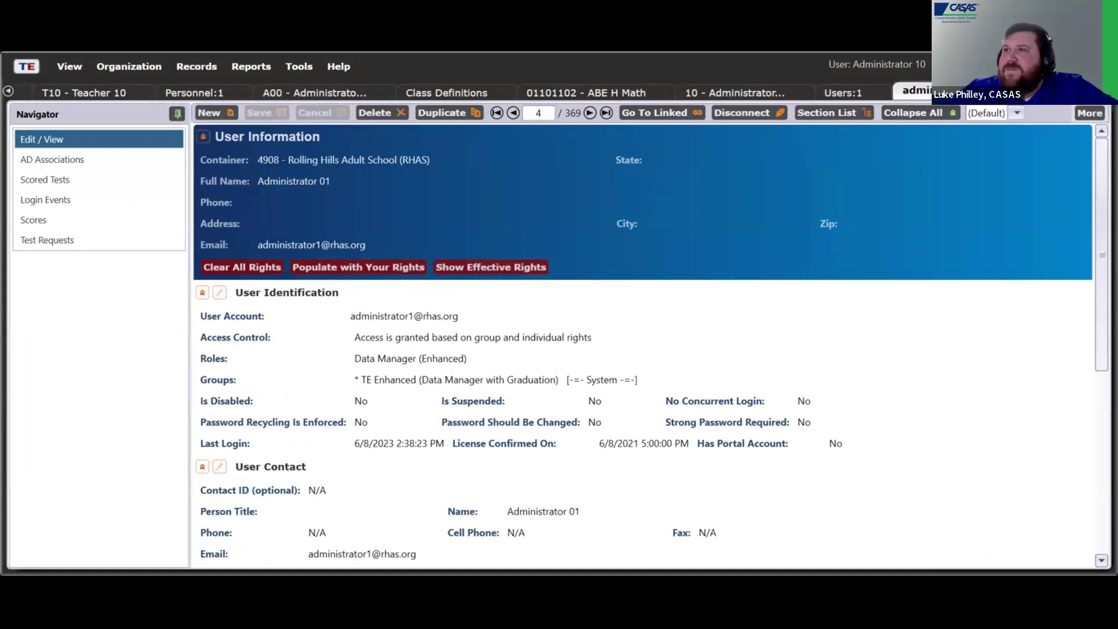
{"action": "key", "text": "ctrl+Tab"}
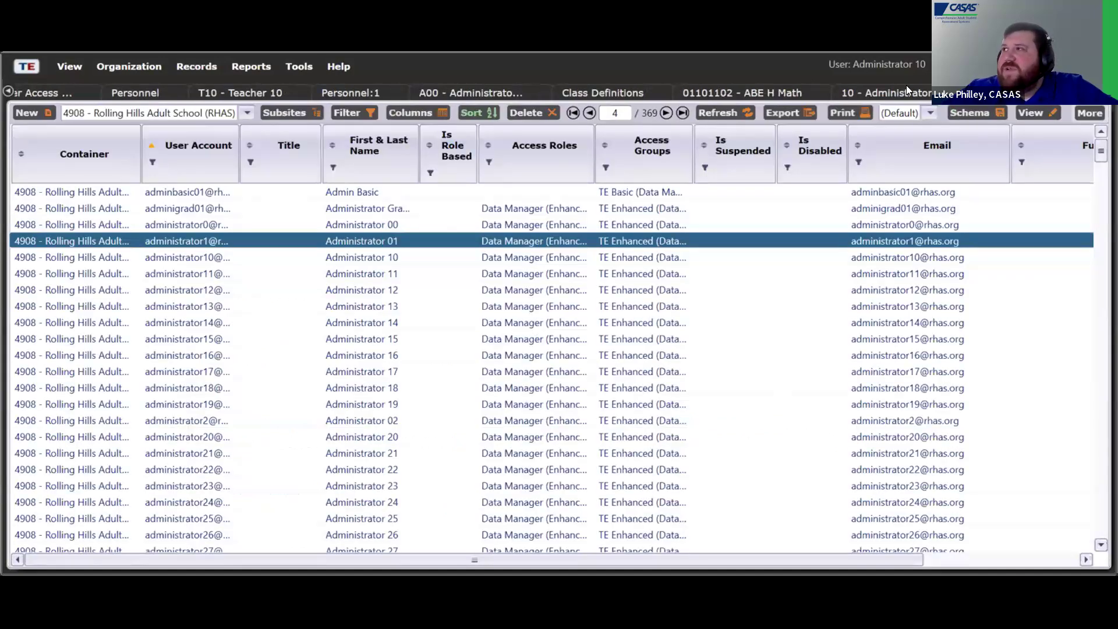
- Open personnel record A03, check the available active users for re-association, and close the association dialog without saving
{"action": "left_click", "coordinate": [342, 88]}
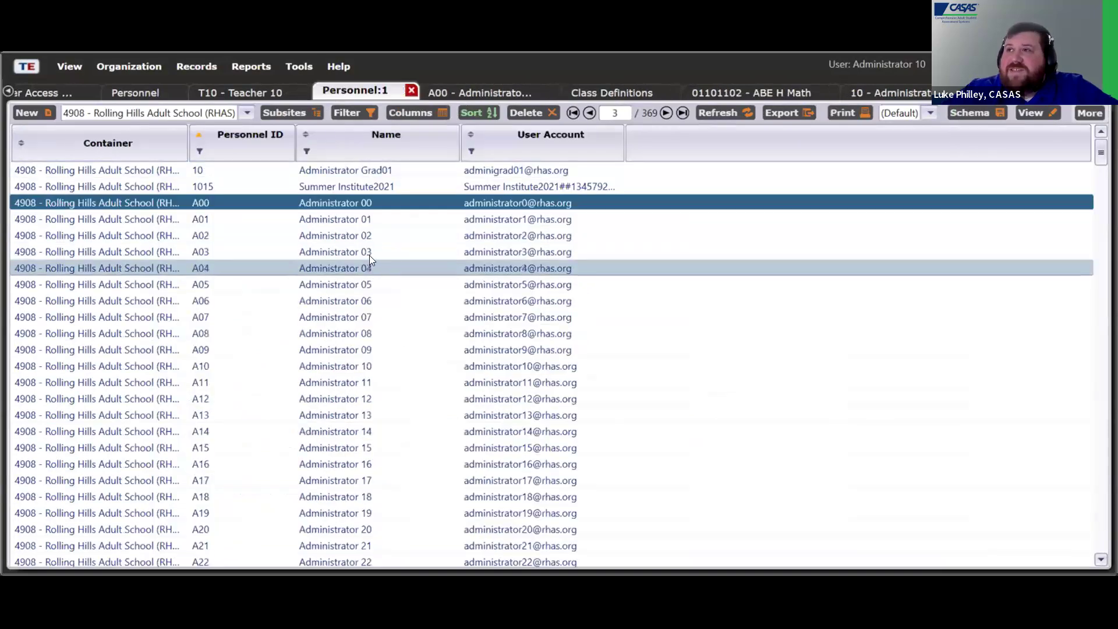
{"action": "key", "text": "ctrl+Tab"}
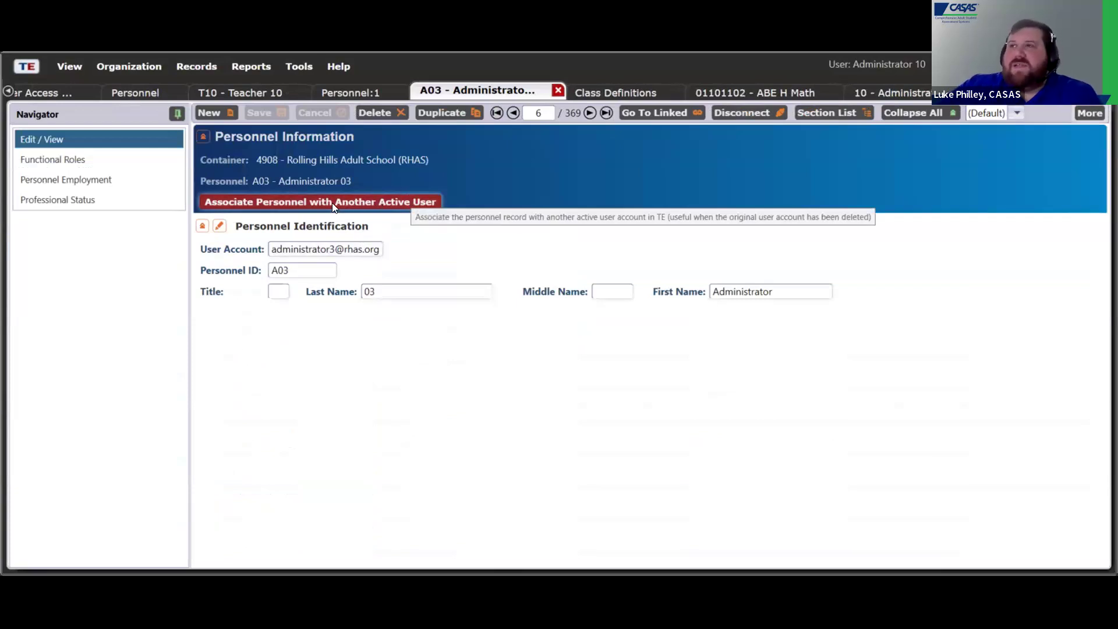
{"action": "left_click", "coordinate": [307, 202]}
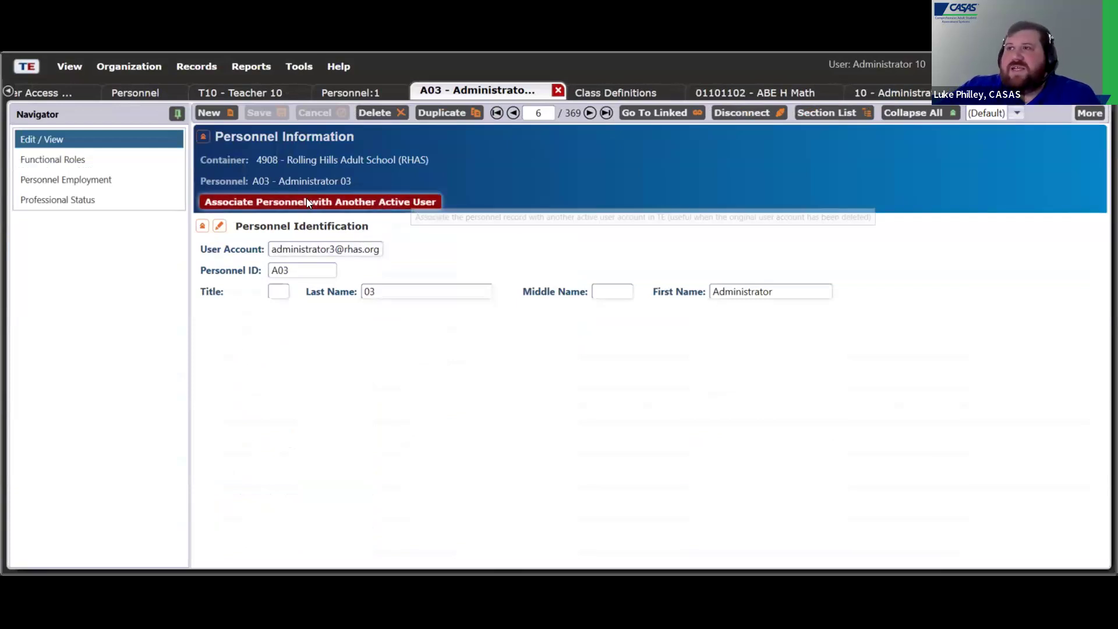
{"action": "left_click", "coordinate": [791, 368]}
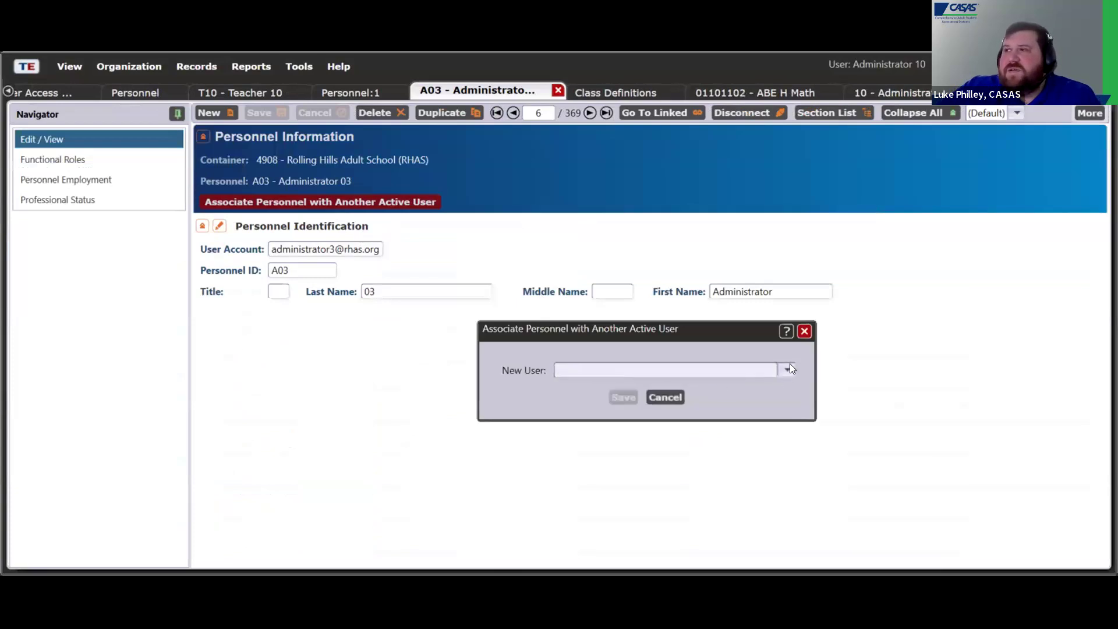
{"action": "left_click", "coordinate": [789, 369]}
{"action": "left_click", "coordinate": [804, 331]}
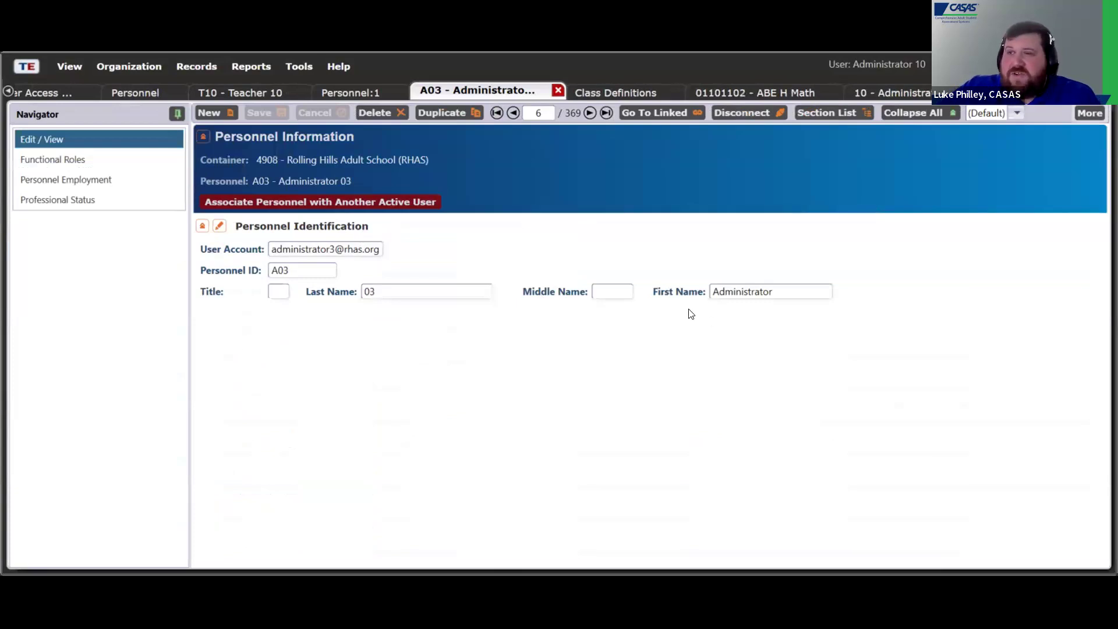
- Try to create a new user linked with existing personnel at 4908 - Rolling Hills Adult School (RHAS), and discard the new record
{"action": "left_click", "coordinate": [128, 66]}
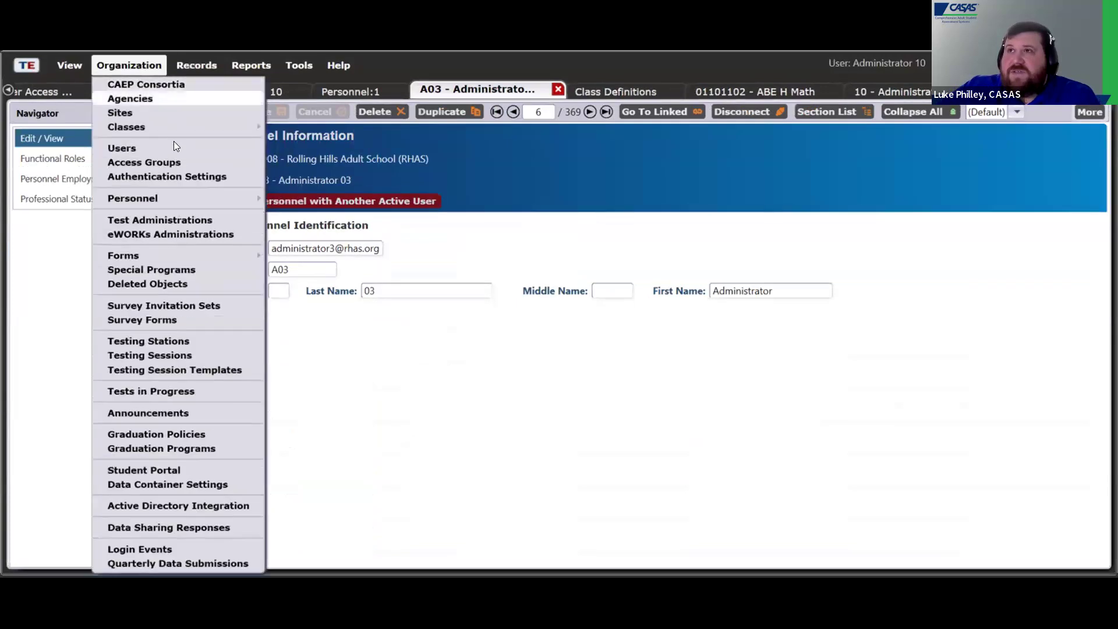
{"action": "left_click", "coordinate": [174, 148]}
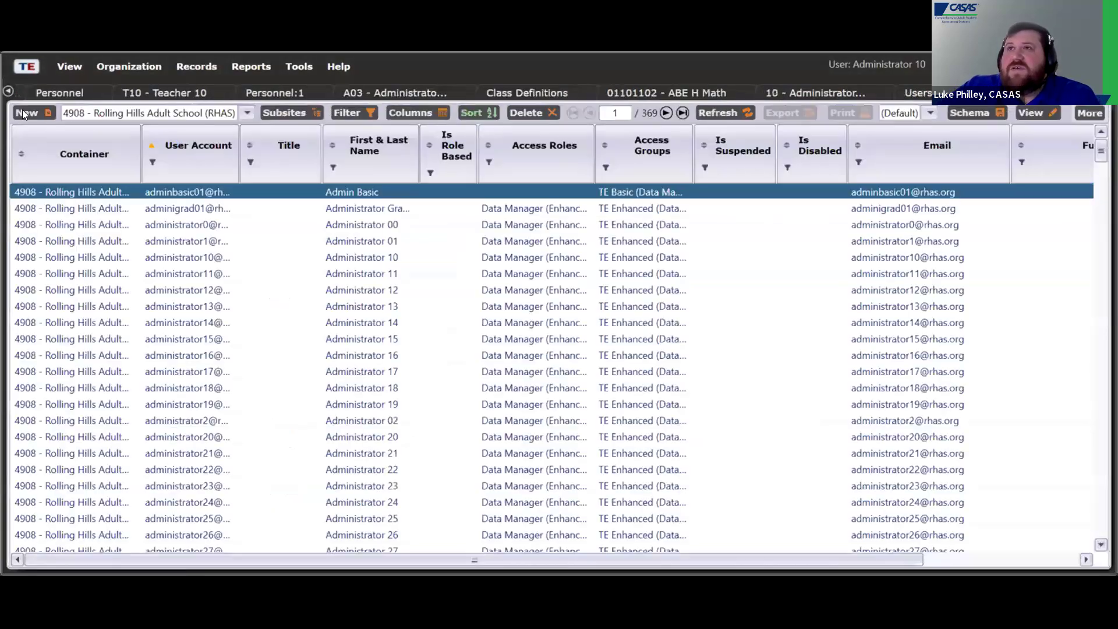
{"action": "left_click", "coordinate": [24, 113]}
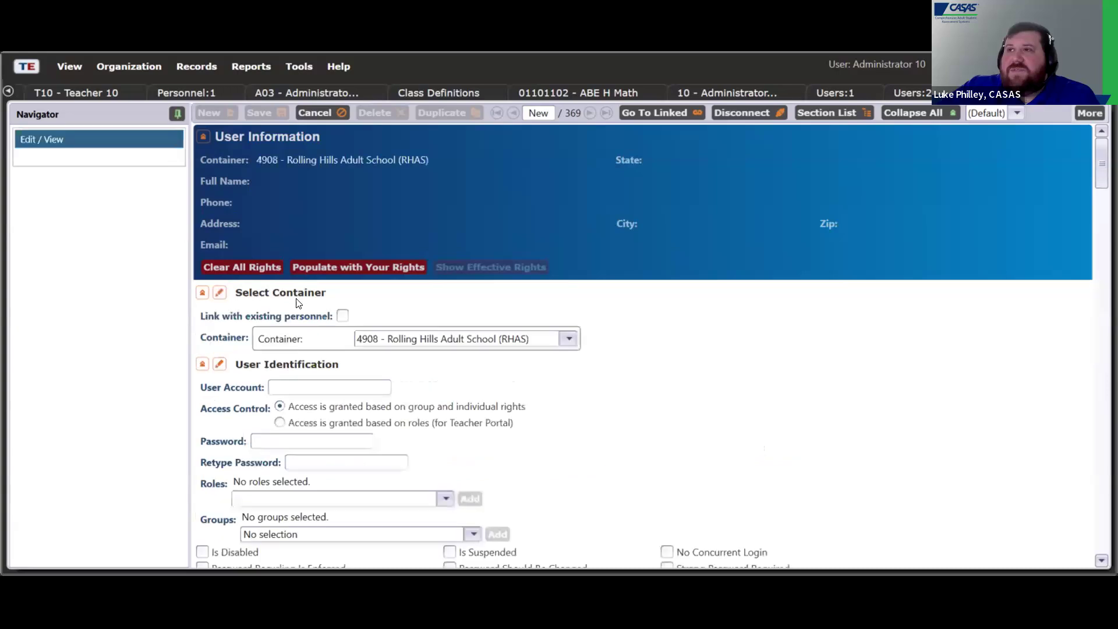
{"action": "left_click", "coordinate": [341, 317]}
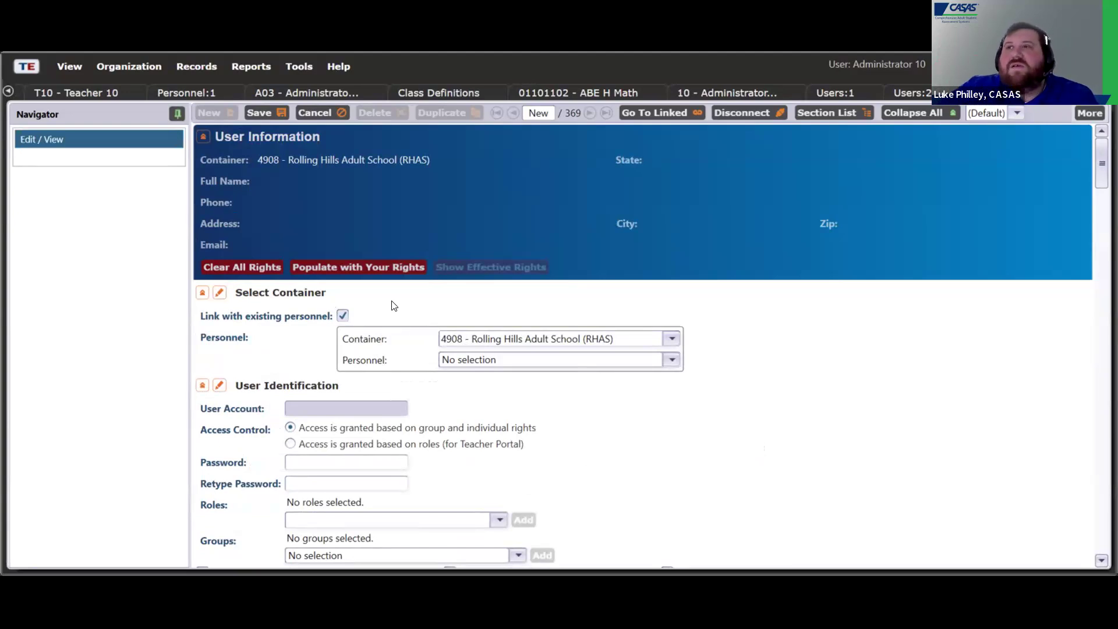
{"action": "left_click", "coordinate": [317, 113]}
{"action": "left_click", "coordinate": [522, 339]}
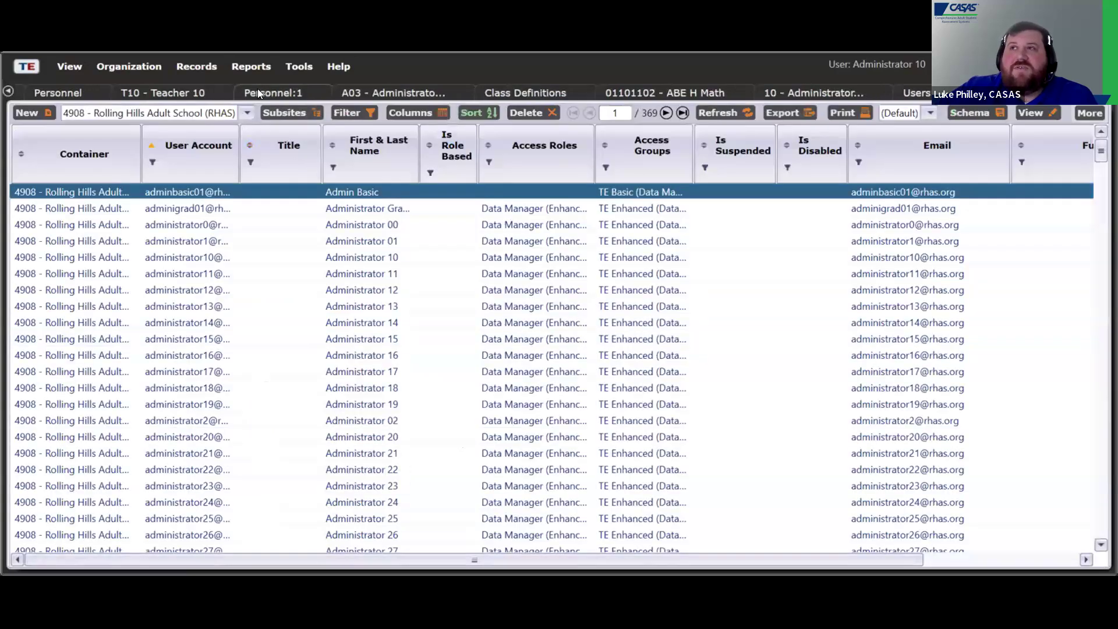
- Return to the personnel list and select personnel record A08
{"action": "left_click", "coordinate": [258, 91]}
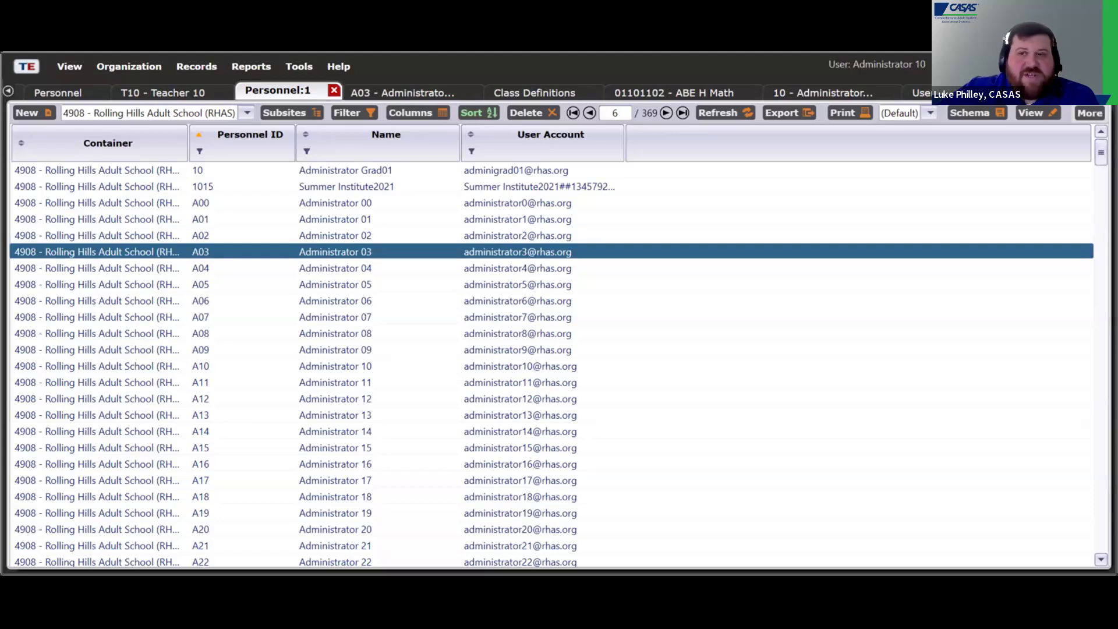
{"action": "left_click", "coordinate": [246, 332]}
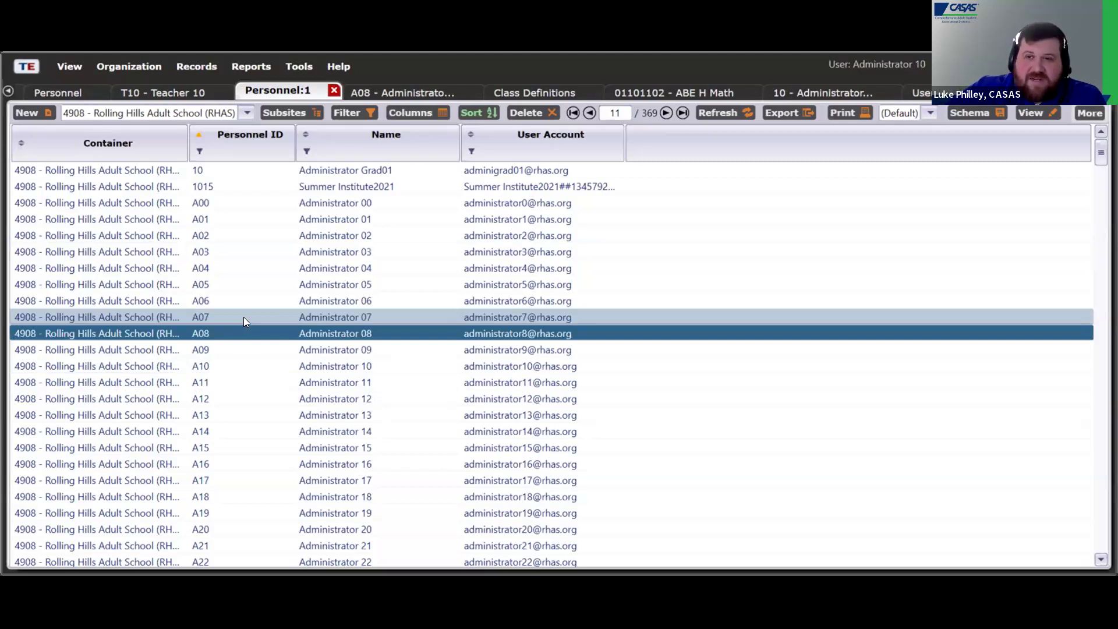
- Start a new record in the organization's class definitions and set its site to 01 - 01: RHAS Site Campus
{"action": "left_click", "coordinate": [136, 66]}
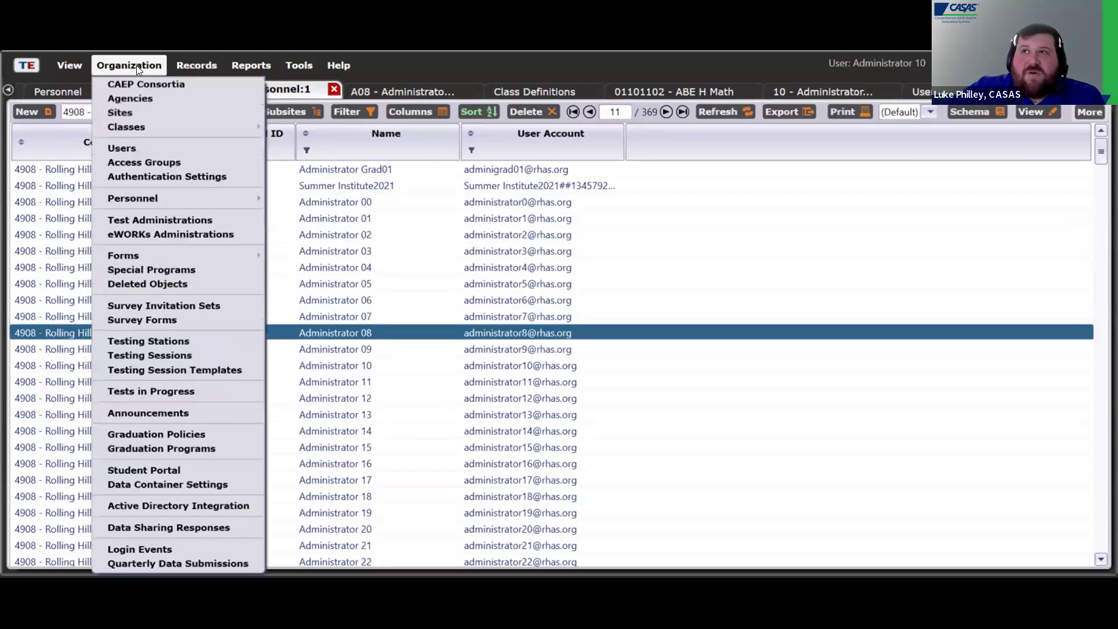
{"action": "mouse_move", "coordinate": [171, 128]}
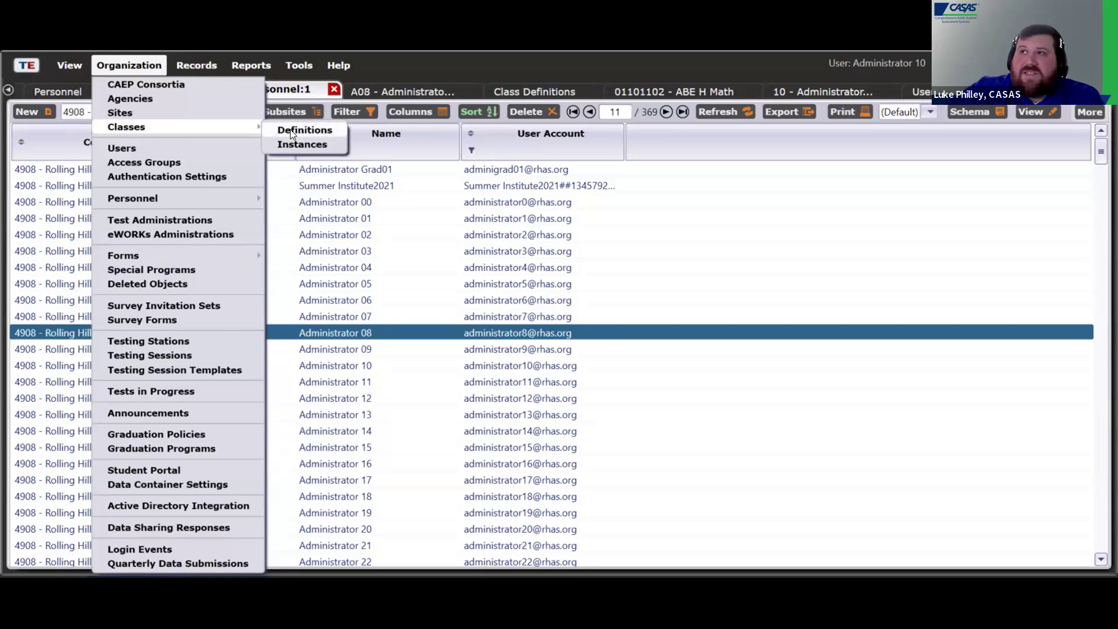
{"action": "left_click", "coordinate": [292, 131]}
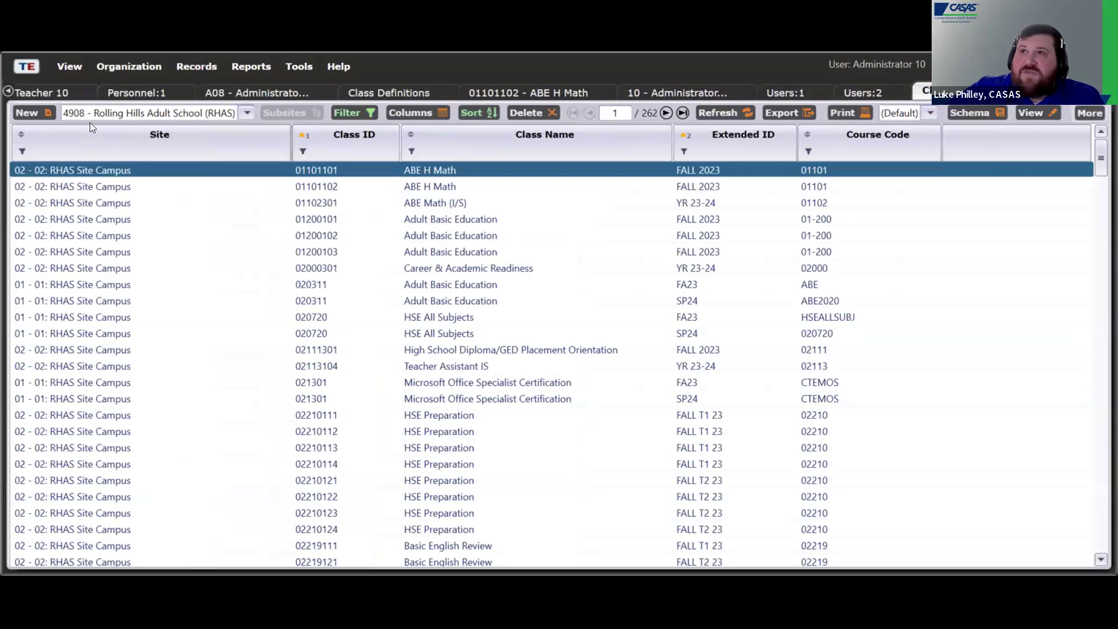
{"action": "left_click", "coordinate": [25, 113]}
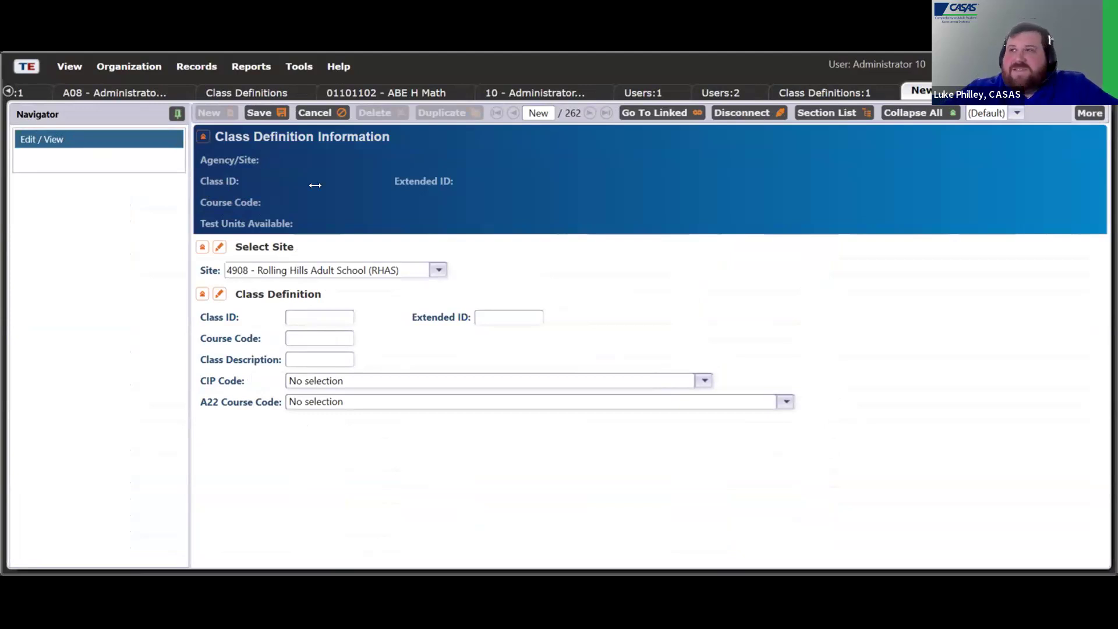
{"action": "left_click", "coordinate": [439, 270]}
{"action": "left_click", "coordinate": [434, 267]}
{"action": "left_click", "coordinate": [434, 267]}
{"action": "left_click", "coordinate": [357, 317]}
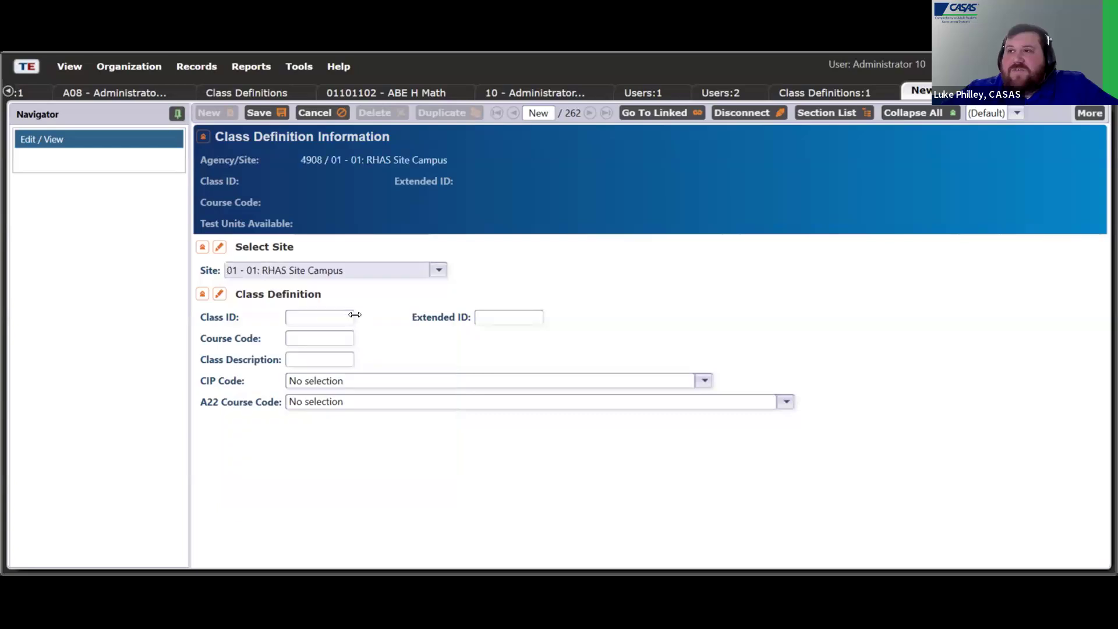
- Set the new class definition's Class ID to 10 and Class Description to ABE, and save it
{"action": "left_click", "coordinate": [325, 314]}
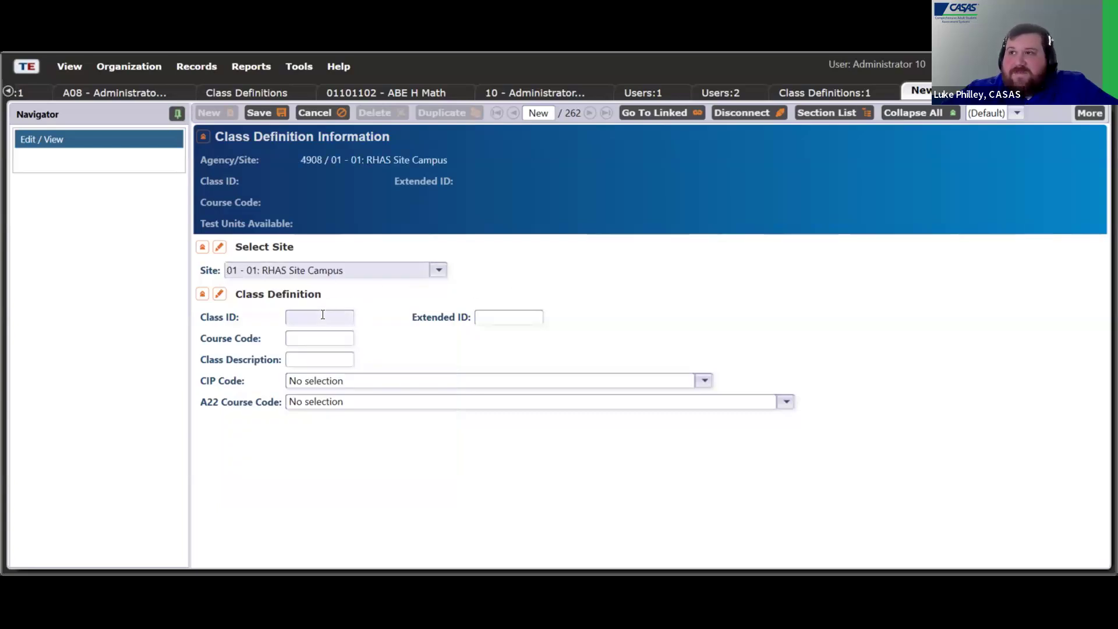
{"action": "type", "text": "10"}
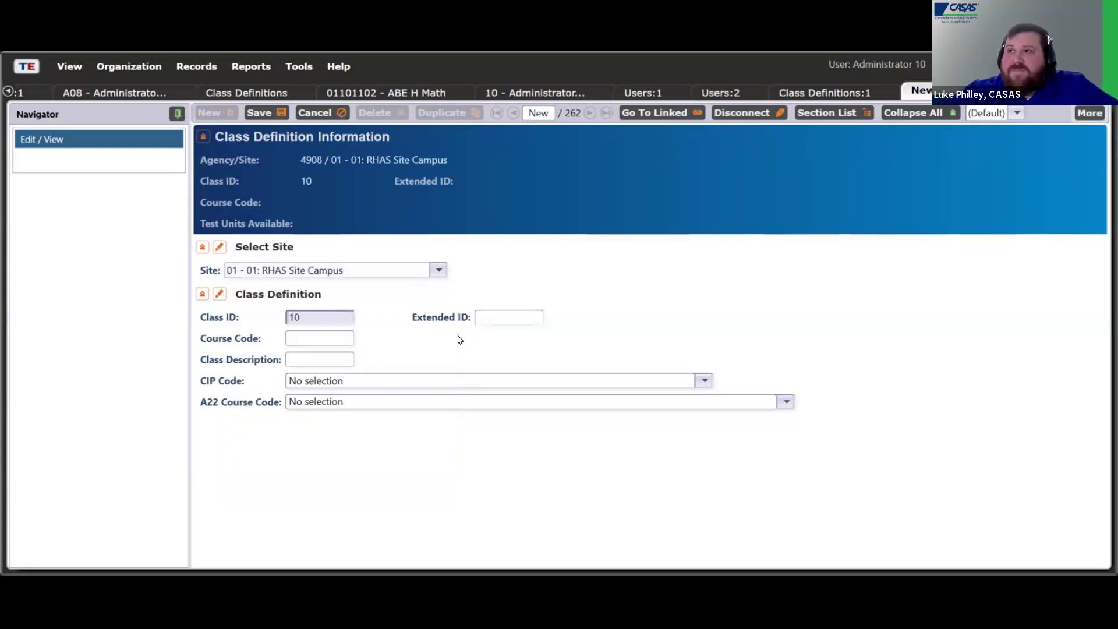
{"action": "left_click", "coordinate": [323, 358]}
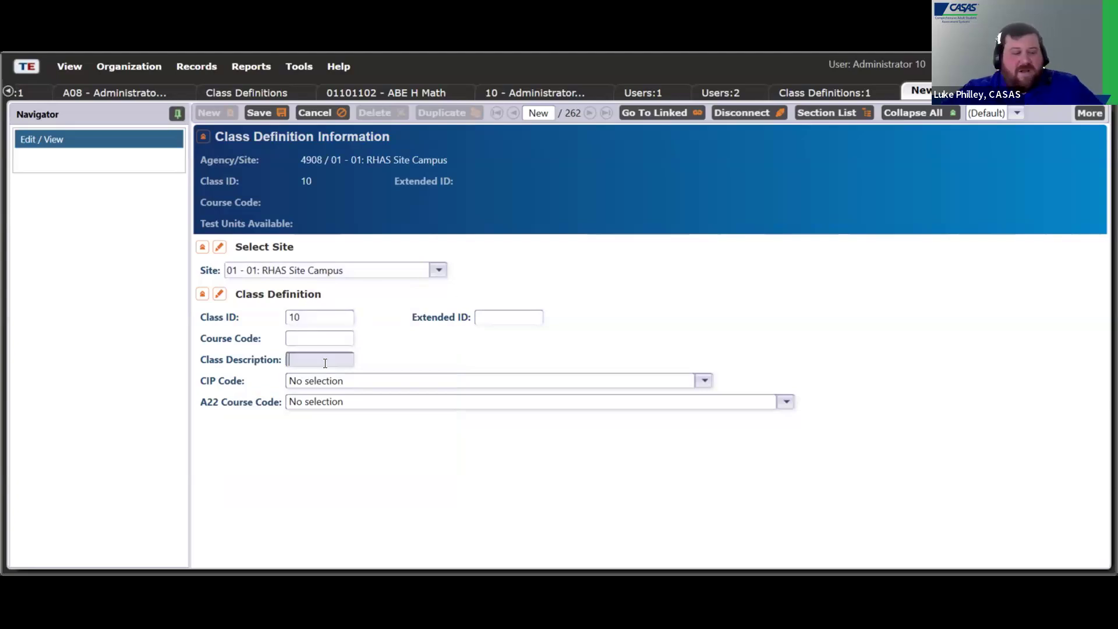
{"action": "type", "text": "ABE"}
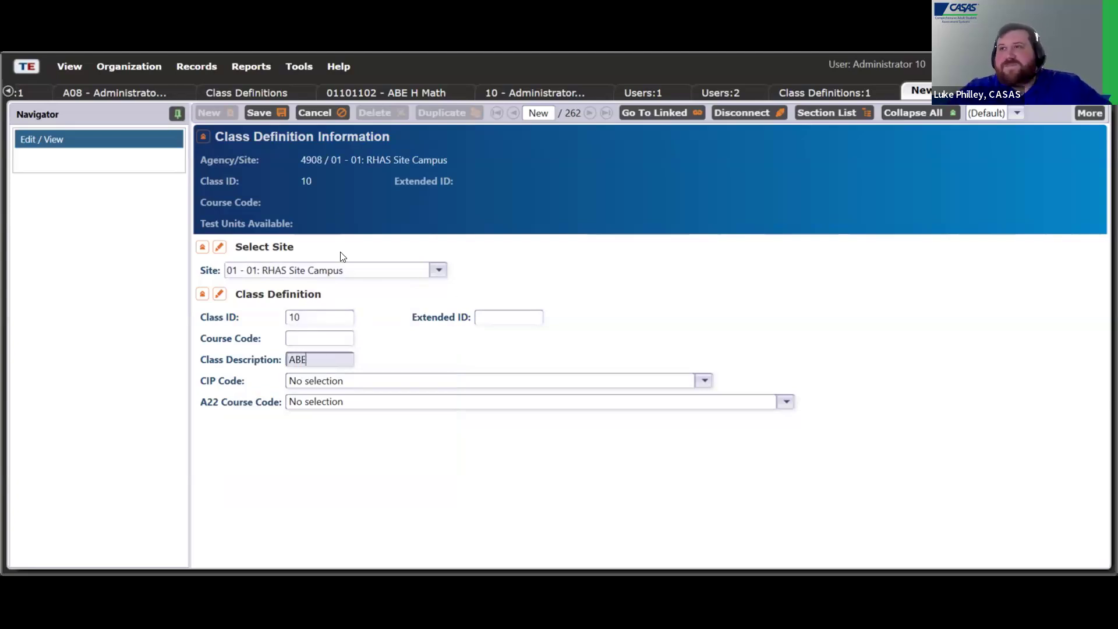
{"action": "left_click", "coordinate": [264, 113]}
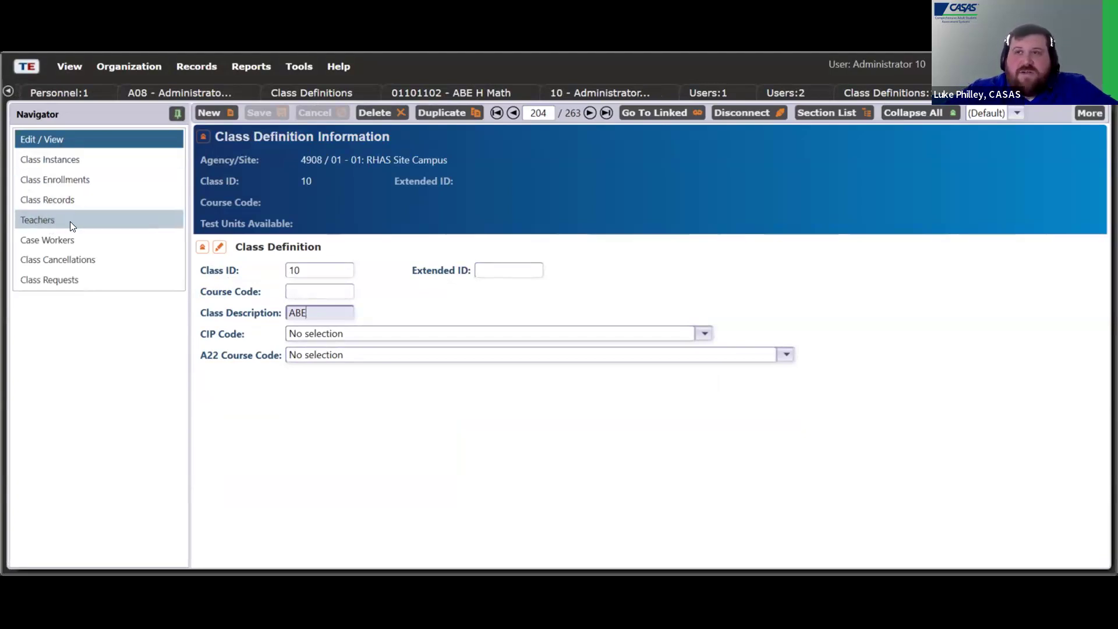
- Start a new class instance for class 10 - ABE and set its program year to 7/1/2024 - 6/30/2025 (Current)
{"action": "left_click", "coordinate": [84, 160]}
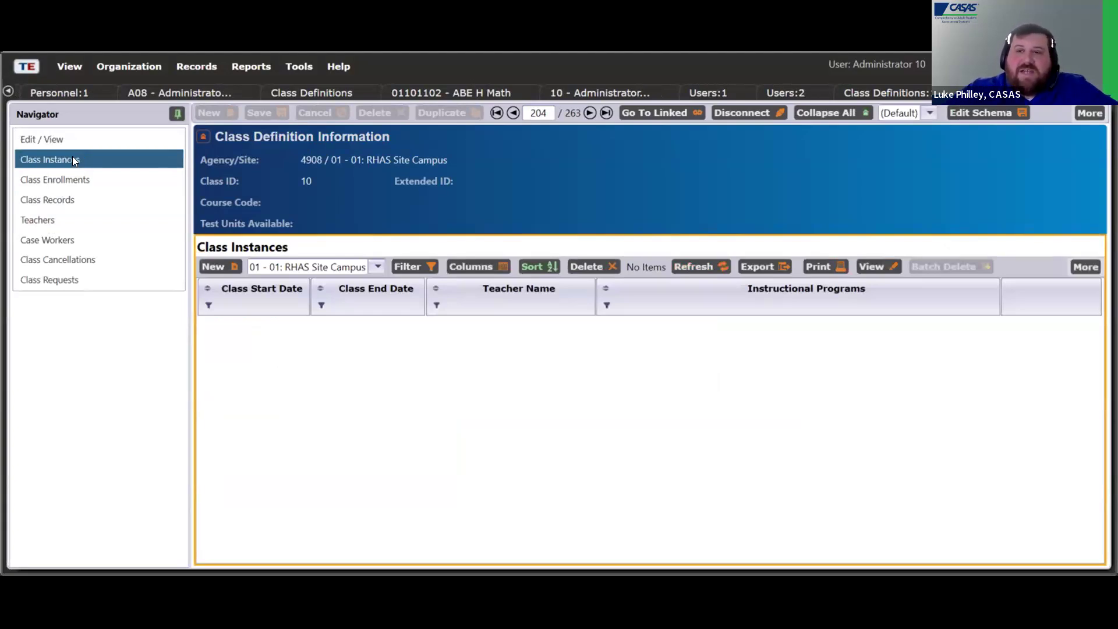
{"action": "left_click", "coordinate": [214, 266]}
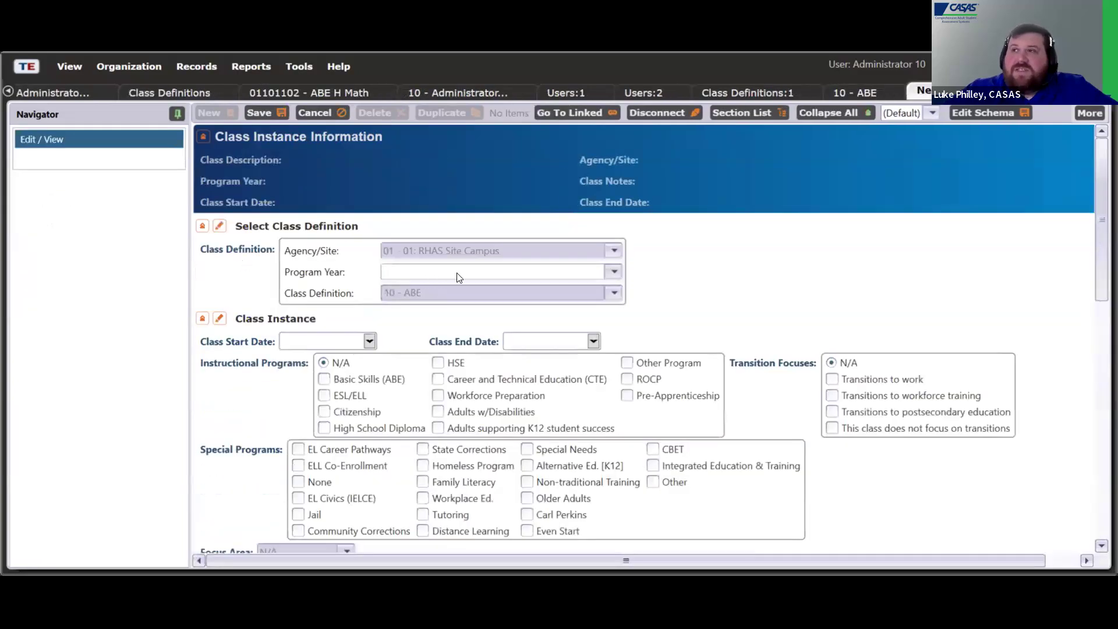
{"action": "left_click", "coordinate": [611, 271]}
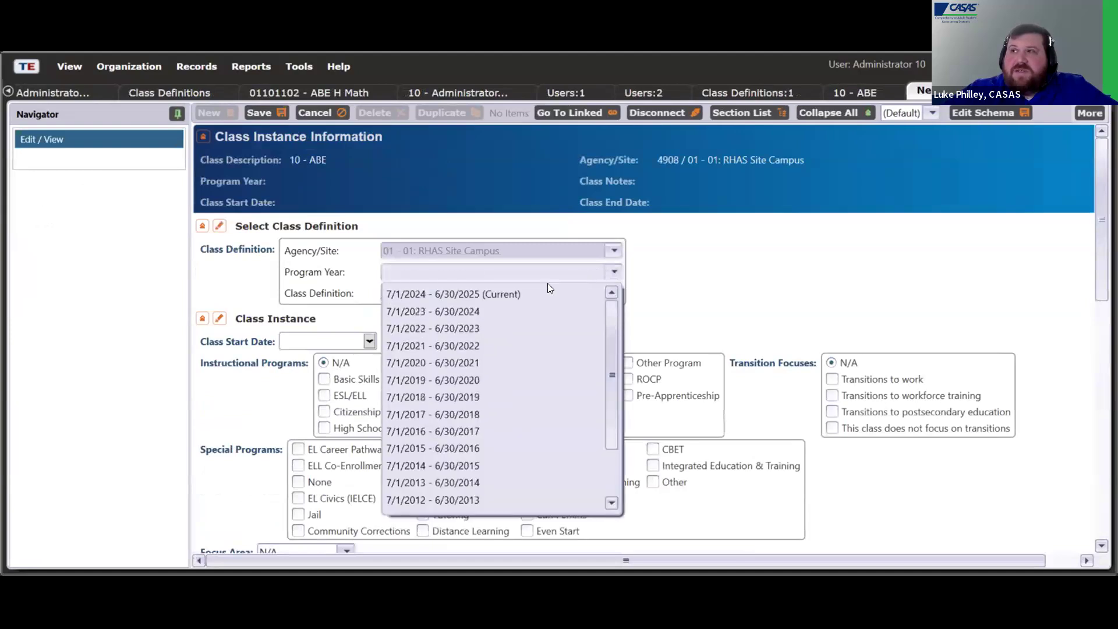
{"action": "left_click", "coordinate": [474, 295]}
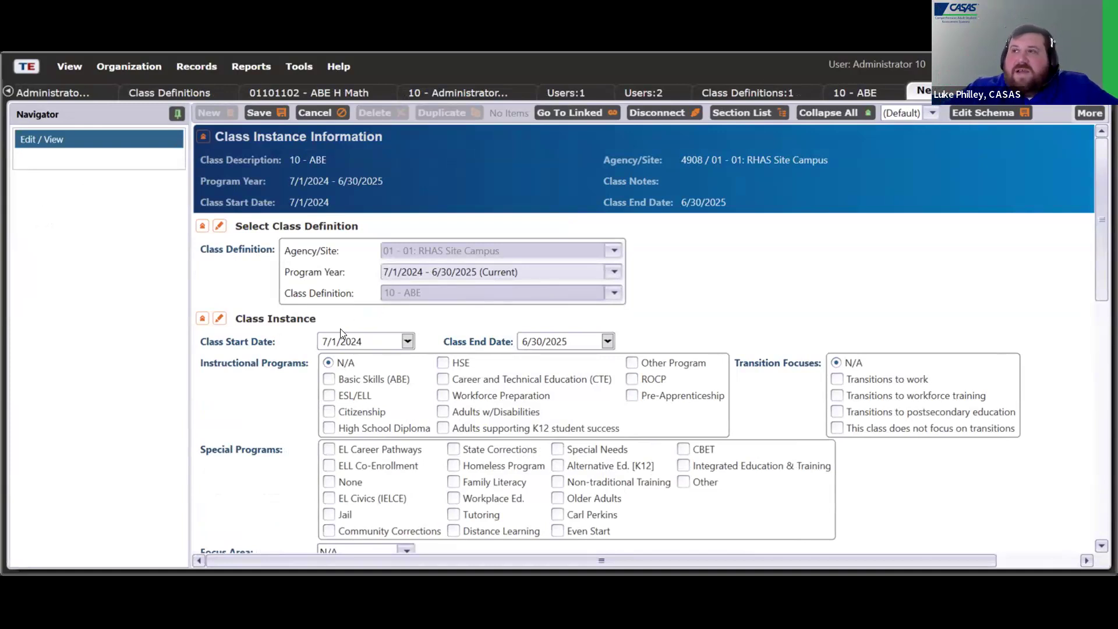
- Set the new 10 - ABE class instance's instructional program to Basic Skills (ABE), review the remaining fields, and save the instance
{"action": "left_click", "coordinate": [382, 387]}
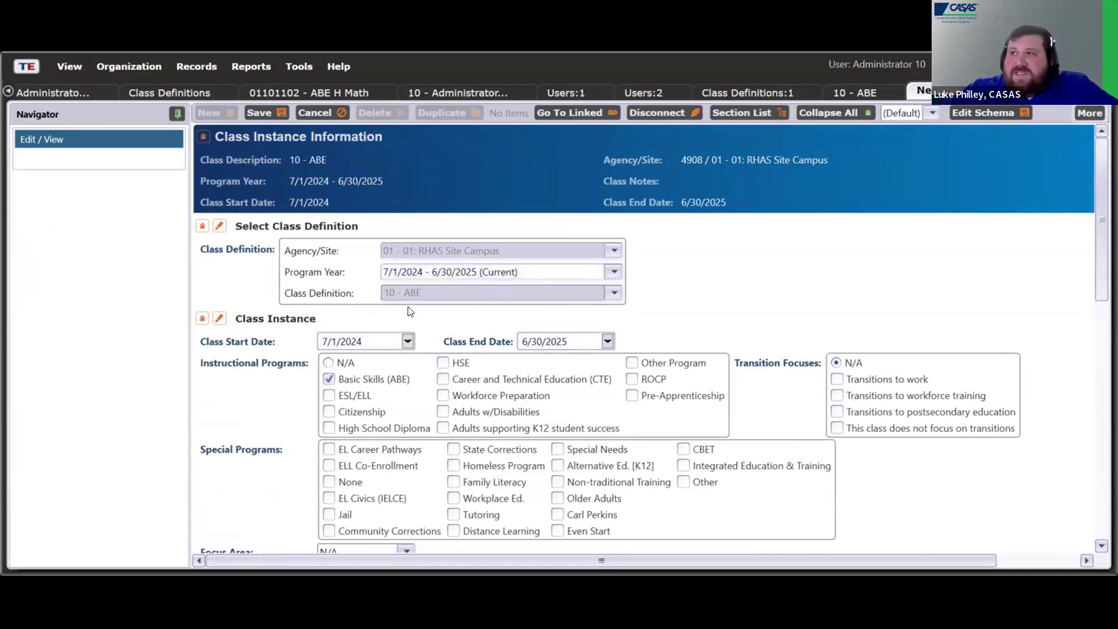
{"action": "scroll", "coordinate": [520, 295], "scroll_direction": "down", "scroll_amount": 2}
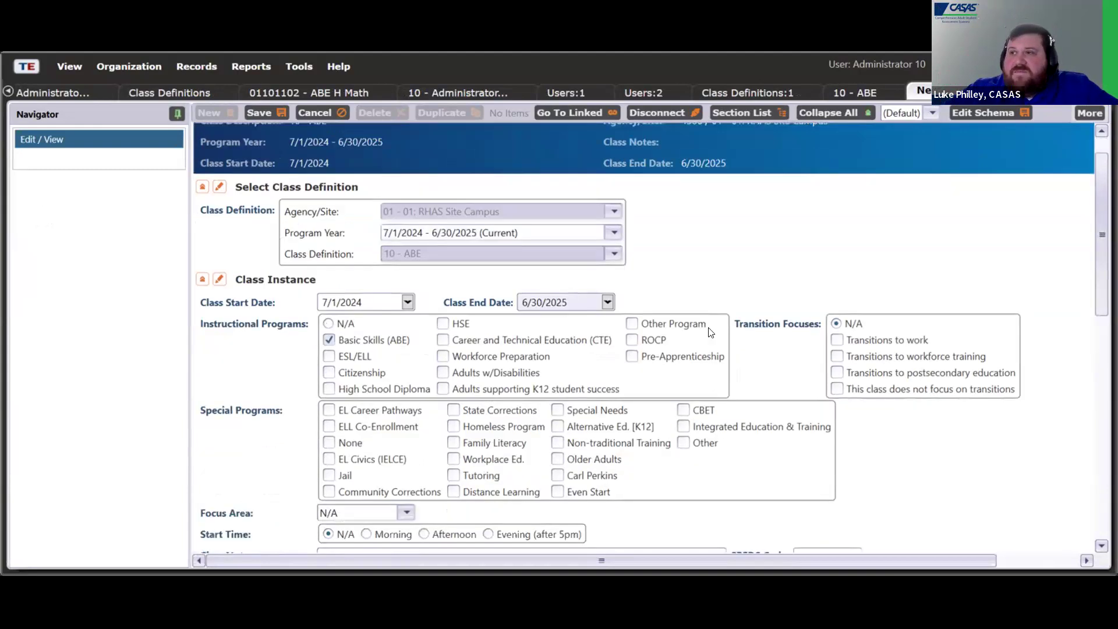
{"action": "scroll", "coordinate": [362, 265], "scroll_direction": "down", "scroll_amount": 4}
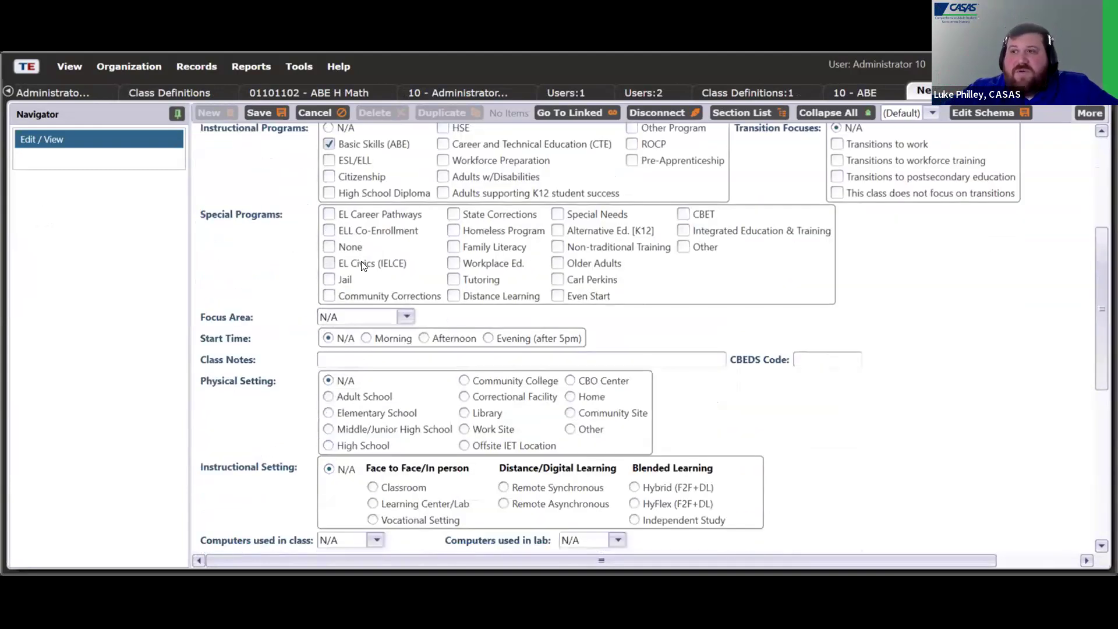
{"action": "scroll", "coordinate": [375, 267], "scroll_direction": "down", "scroll_amount": 3}
{"action": "scroll", "coordinate": [569, 309], "scroll_direction": "down", "scroll_amount": 3}
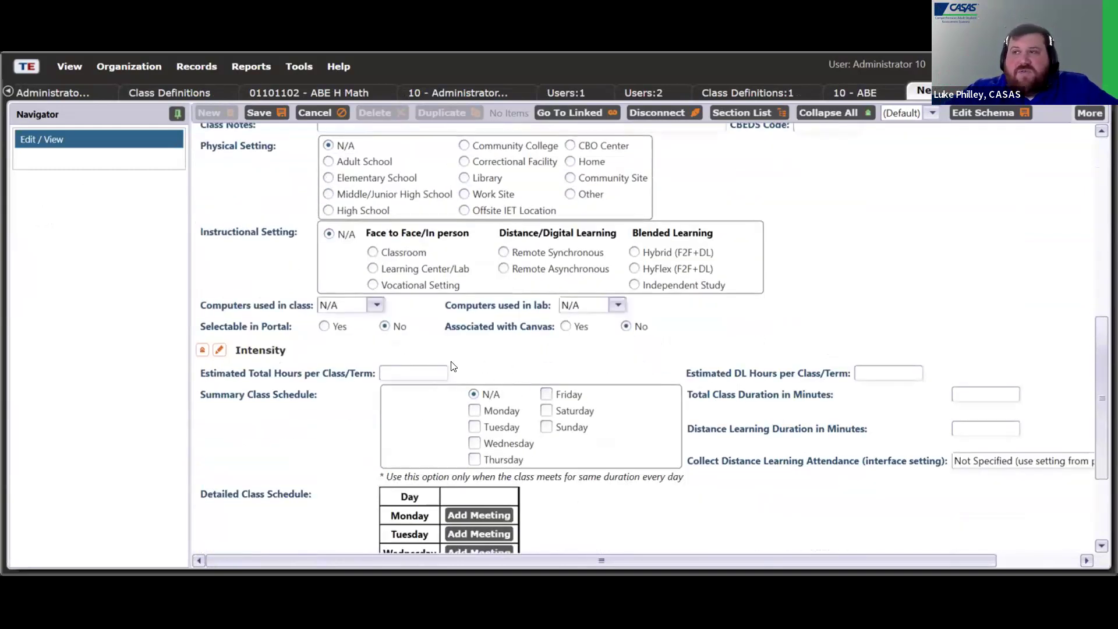
{"action": "scroll", "coordinate": [429, 347], "scroll_direction": "up", "scroll_amount": 9}
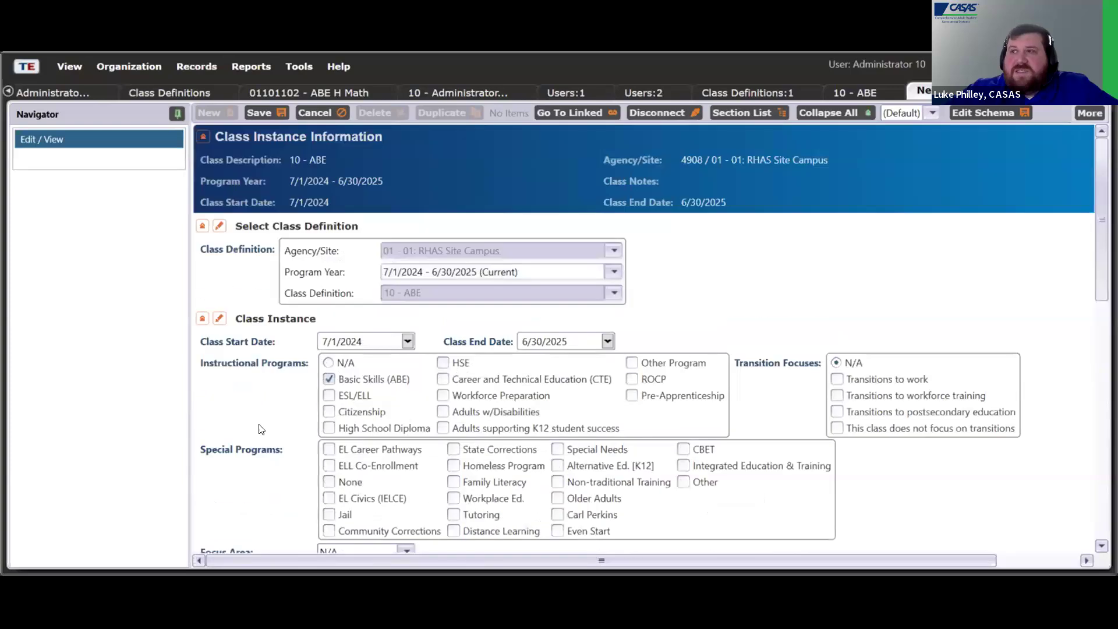
{"action": "left_click", "coordinate": [257, 108]}
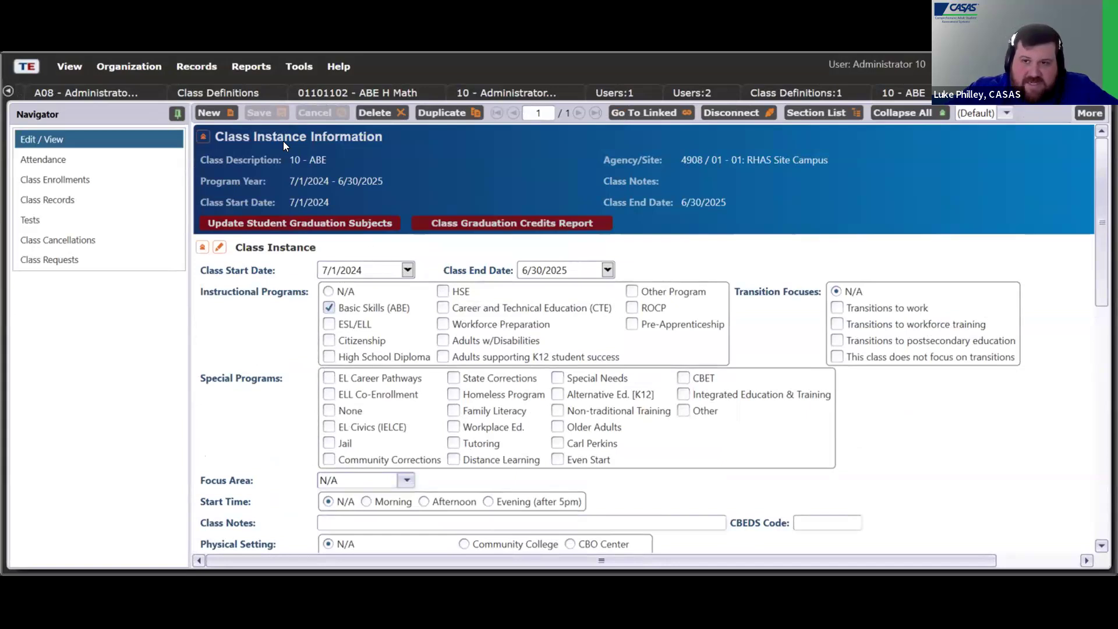
- Add a class enrollment for a student in the 10 - ABE class instance with Active class status, and save it
{"action": "left_click", "coordinate": [60, 176]}
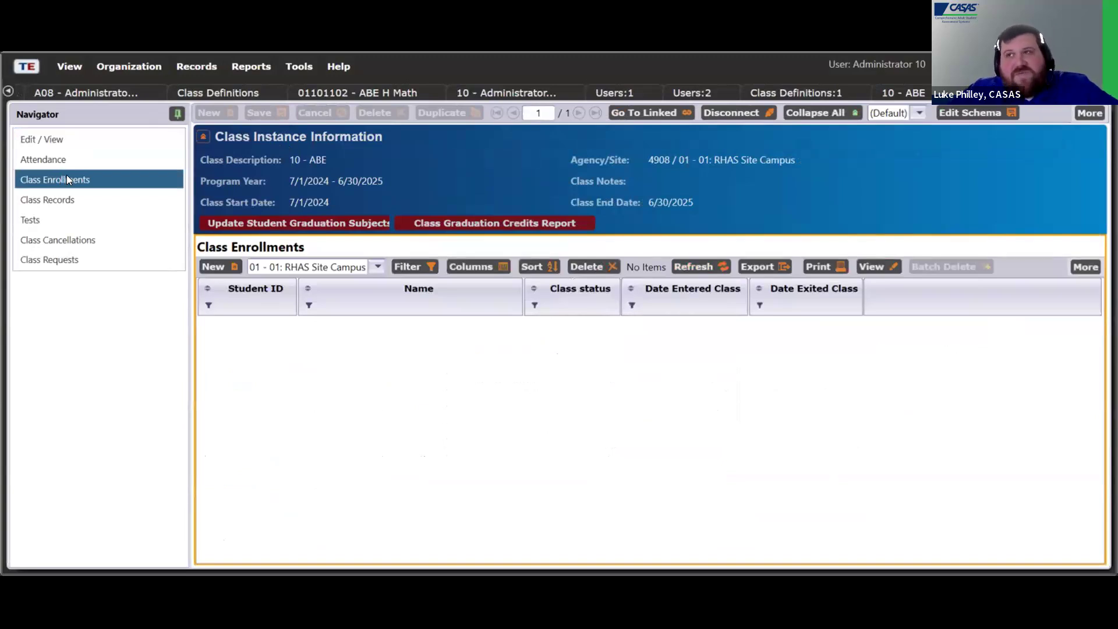
{"action": "left_click", "coordinate": [221, 267]}
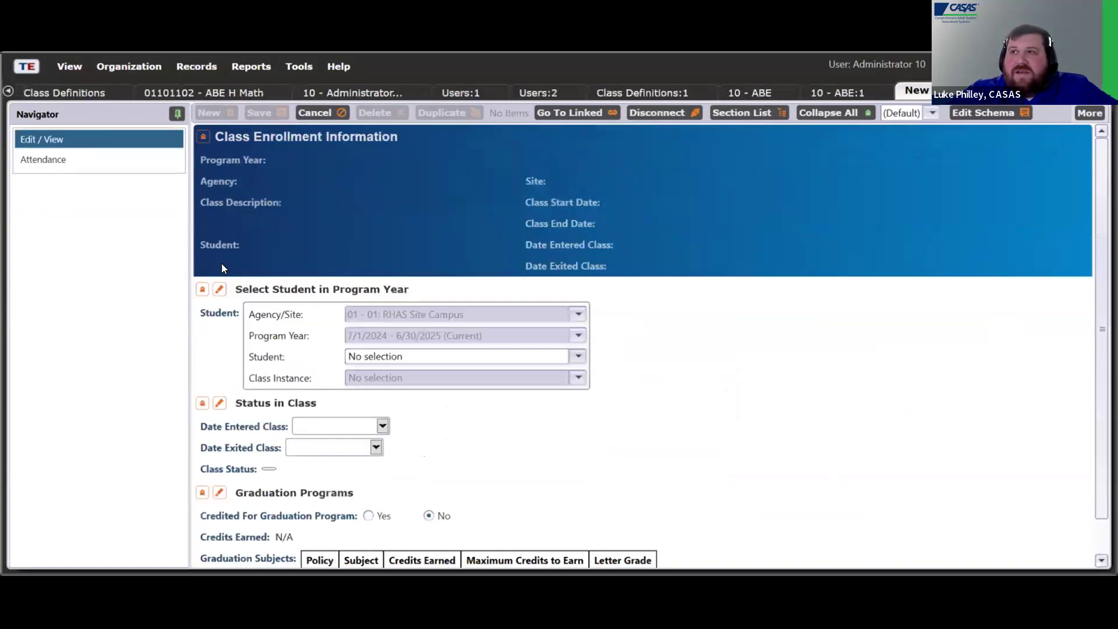
{"action": "left_click", "coordinate": [579, 357]}
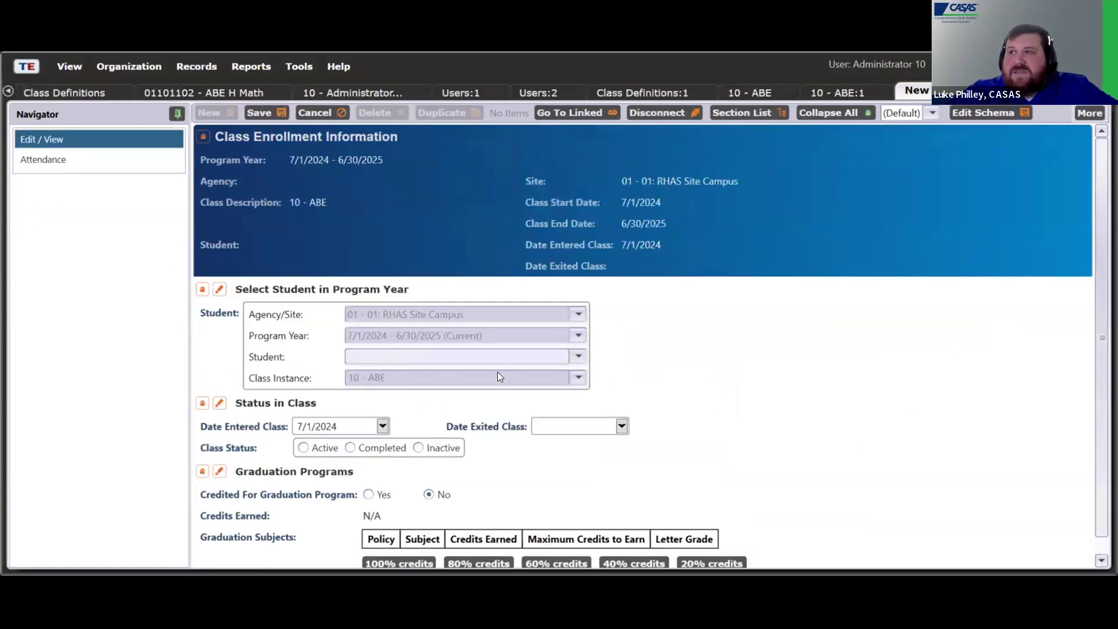
{"action": "left_click", "coordinate": [499, 376]}
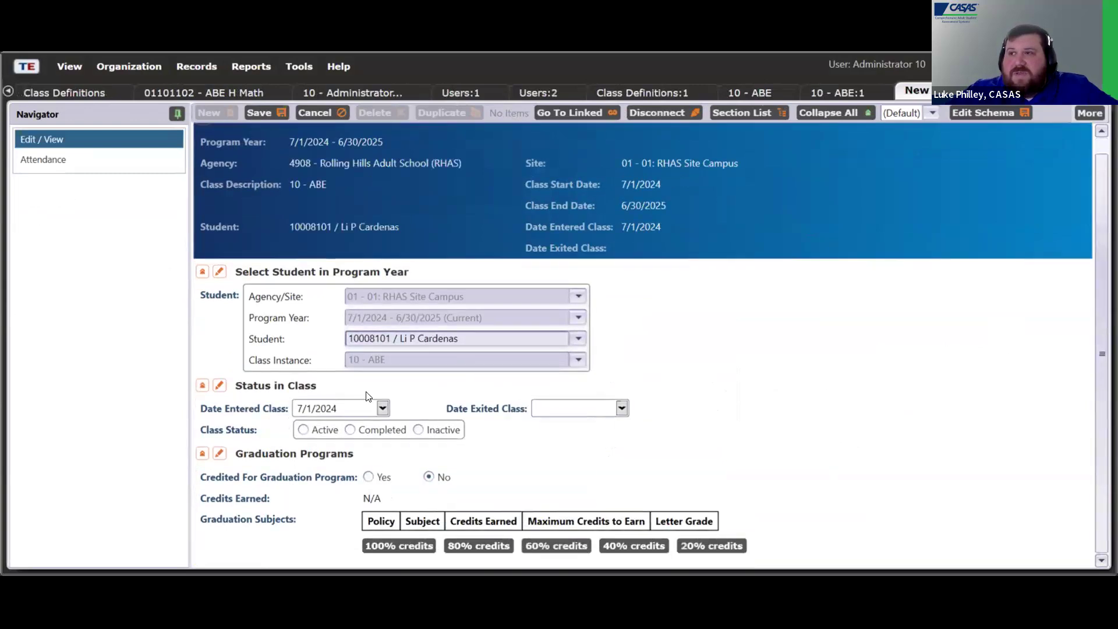
{"action": "left_click", "coordinate": [304, 430]}
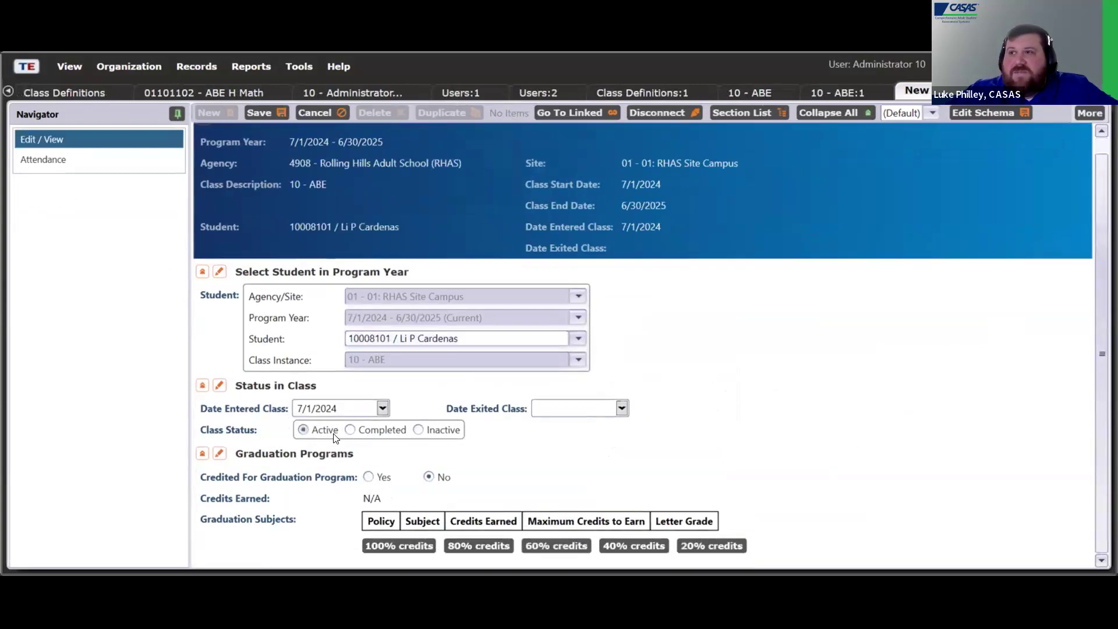
{"action": "left_click", "coordinate": [262, 110]}
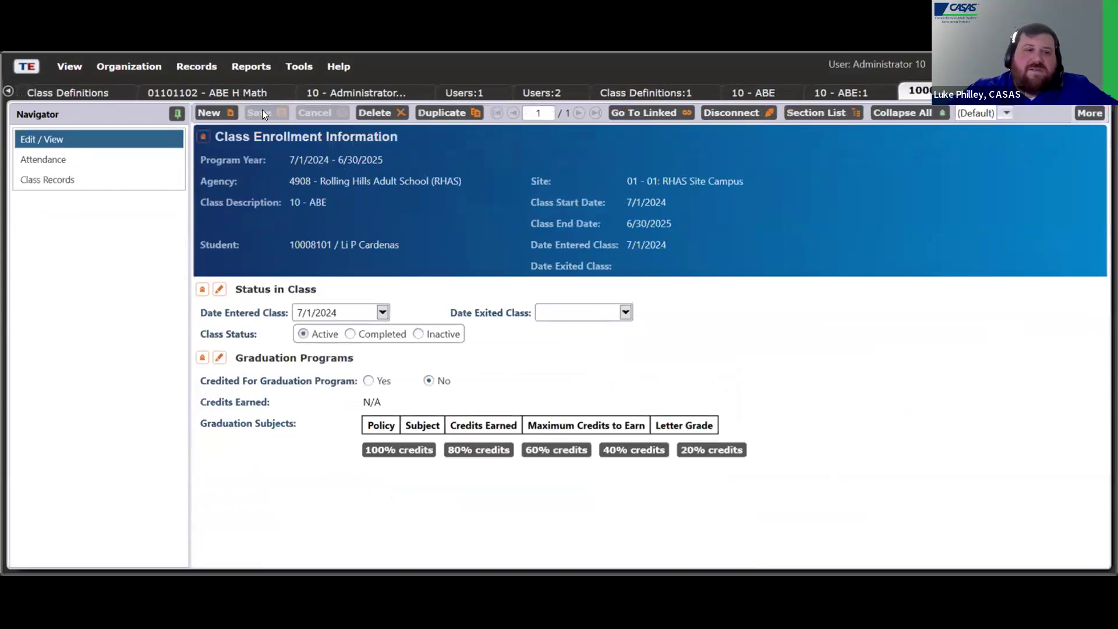
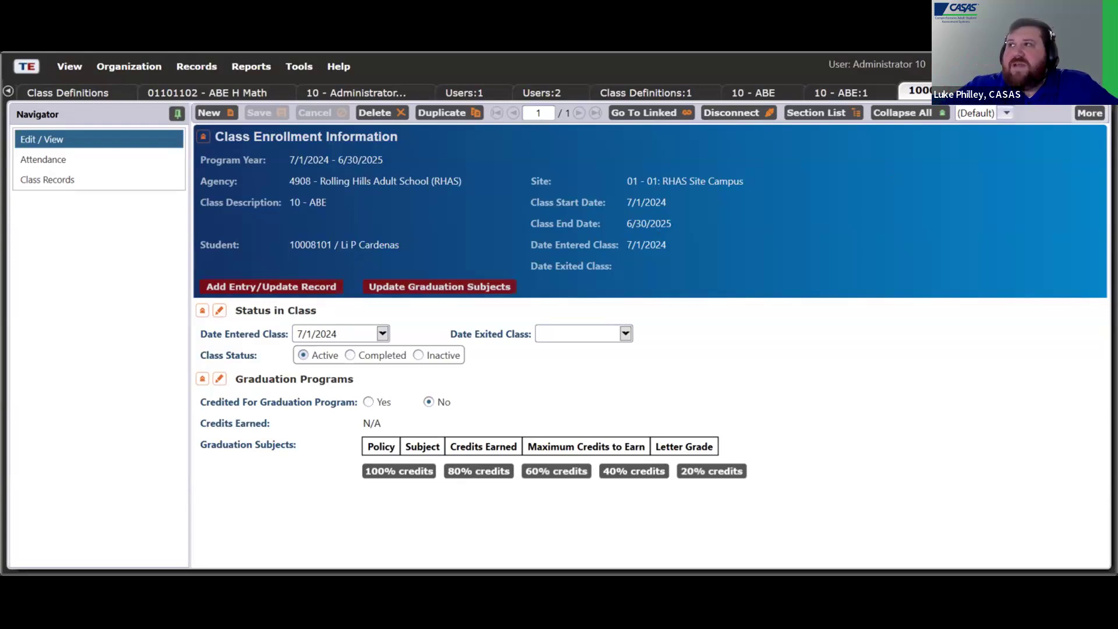
- Close all open pages, discarding the unsaved changes to the user account record
{"action": "left_click", "coordinate": [1037, 92]}
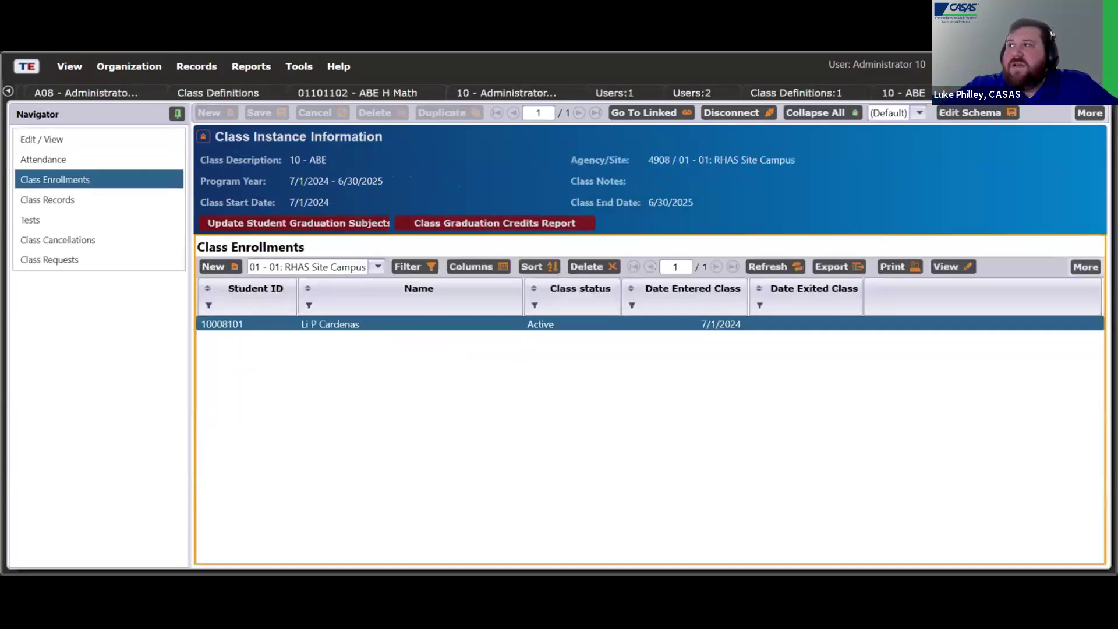
{"action": "left_click", "coordinate": [1037, 92]}
{"action": "left_click", "coordinate": [1038, 92]}
{"action": "left_click", "coordinate": [1038, 91]}
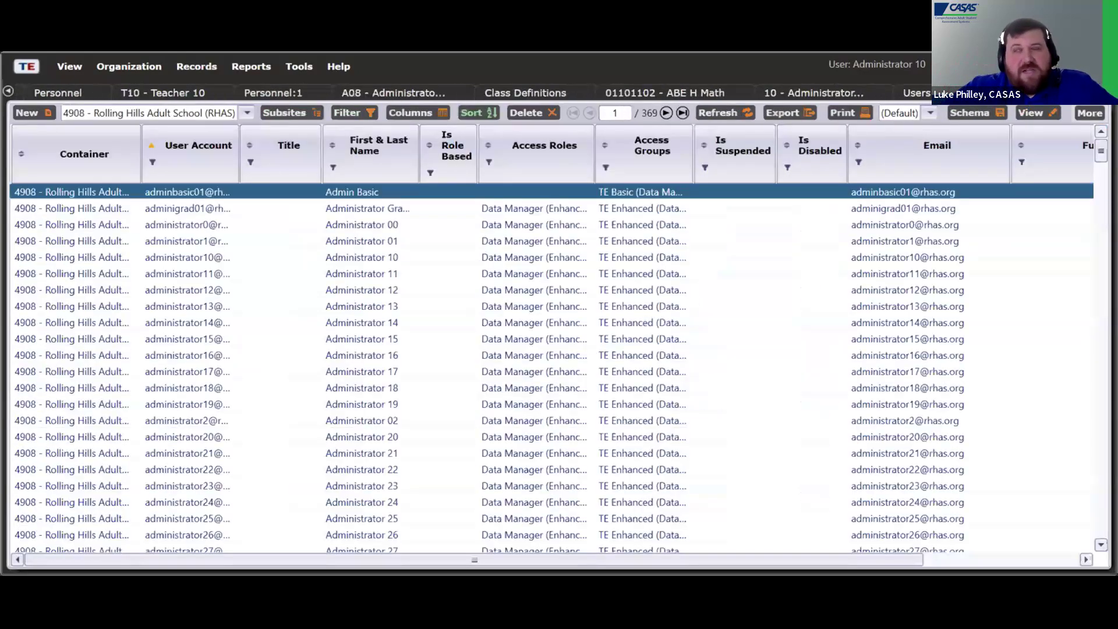
{"action": "left_click", "coordinate": [885, 93]}
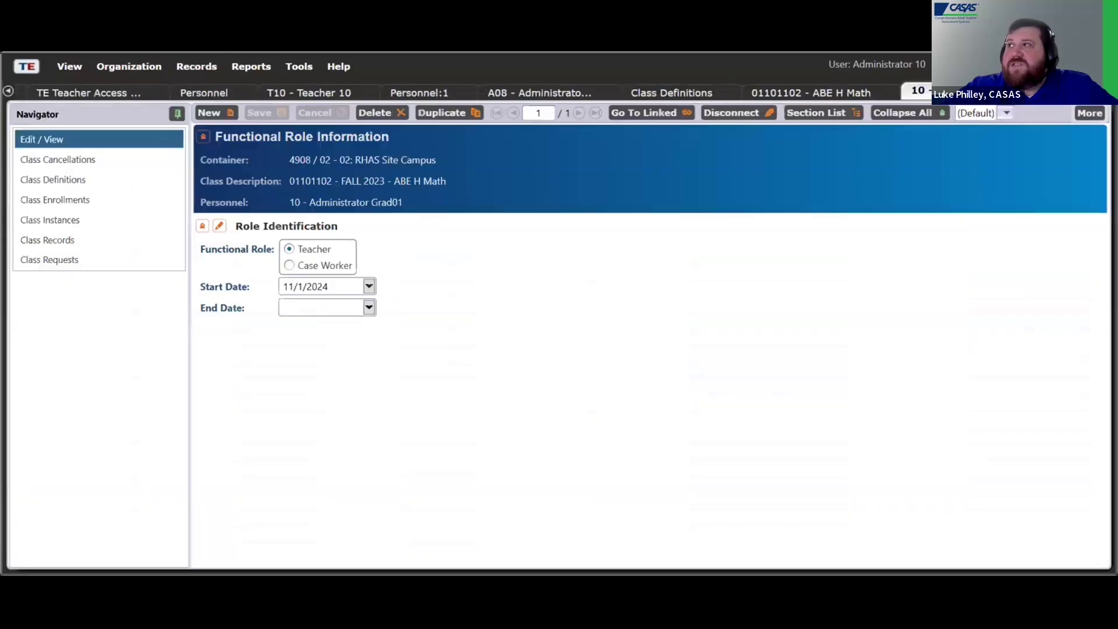
{"action": "left_click", "coordinate": [432, 95]}
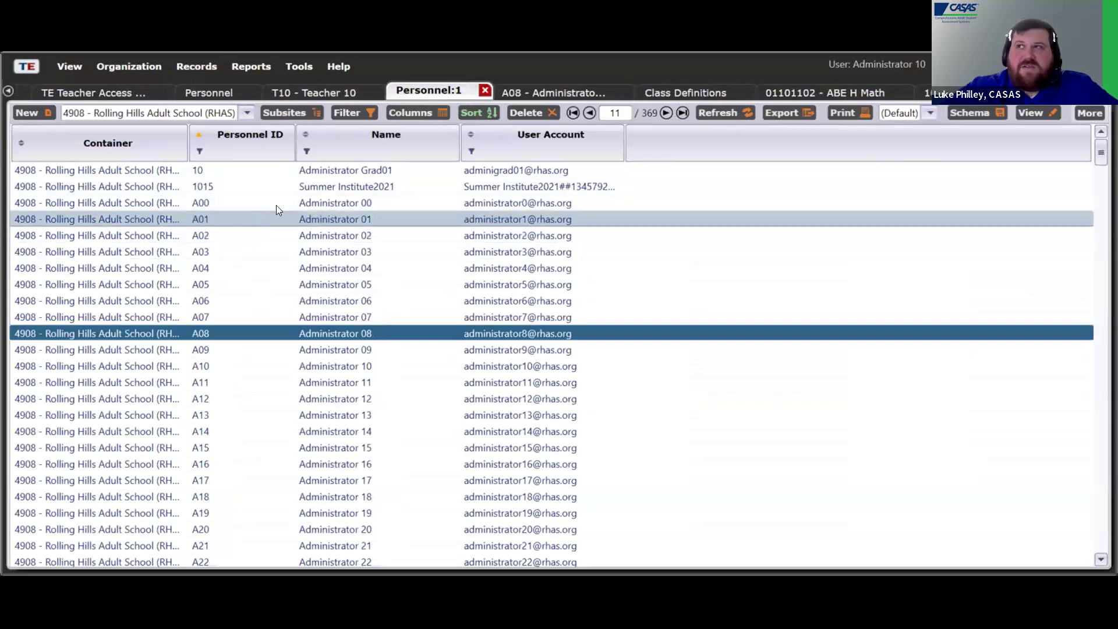
{"action": "left_click", "coordinate": [1094, 89]}
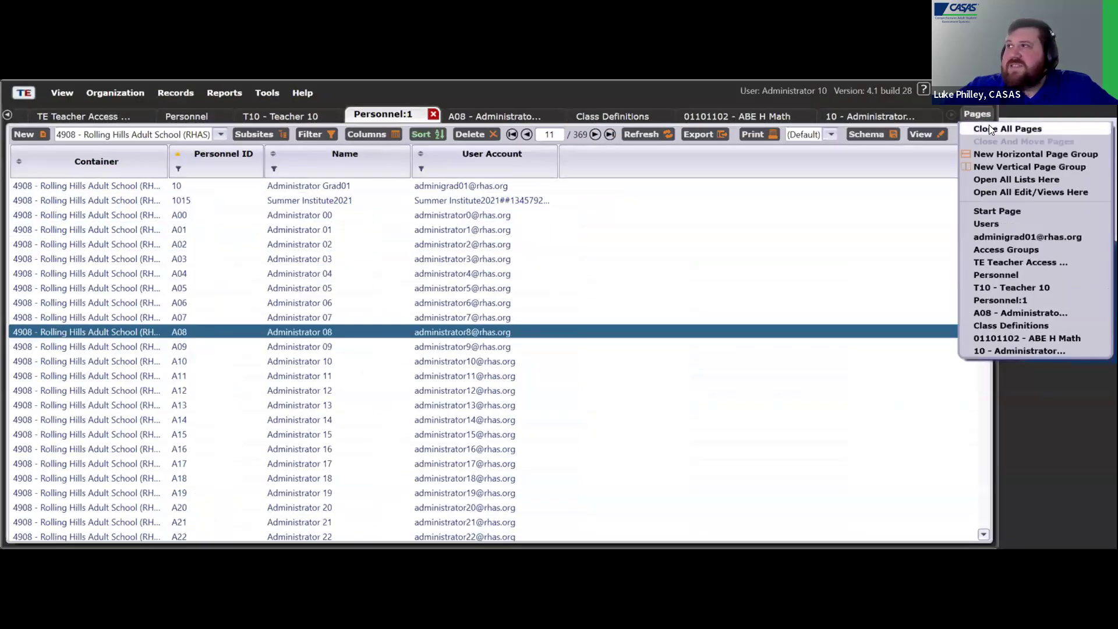
{"action": "left_click", "coordinate": [978, 124]}
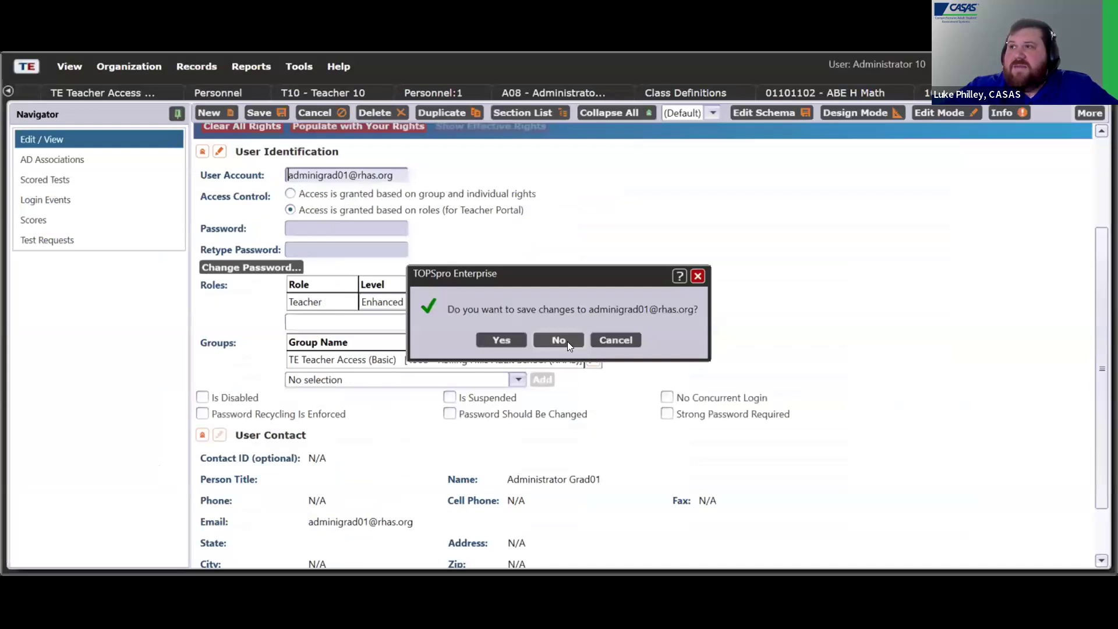
{"action": "left_click", "coordinate": [559, 339]}
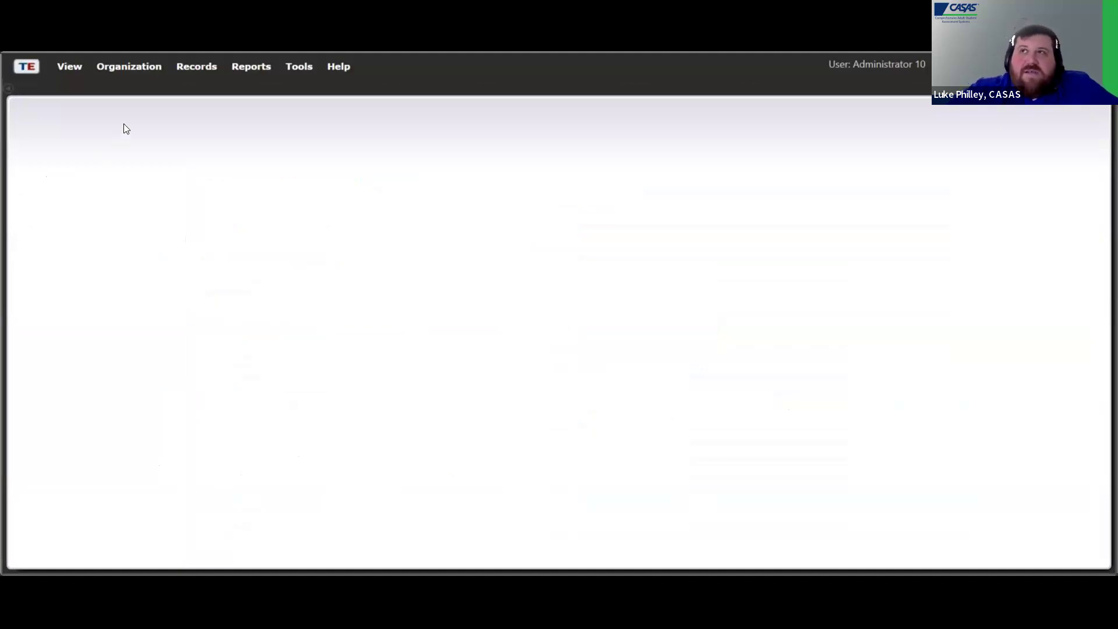
- Open the organization's users list and select the Administrator 01 user
{"action": "left_click", "coordinate": [124, 66]}
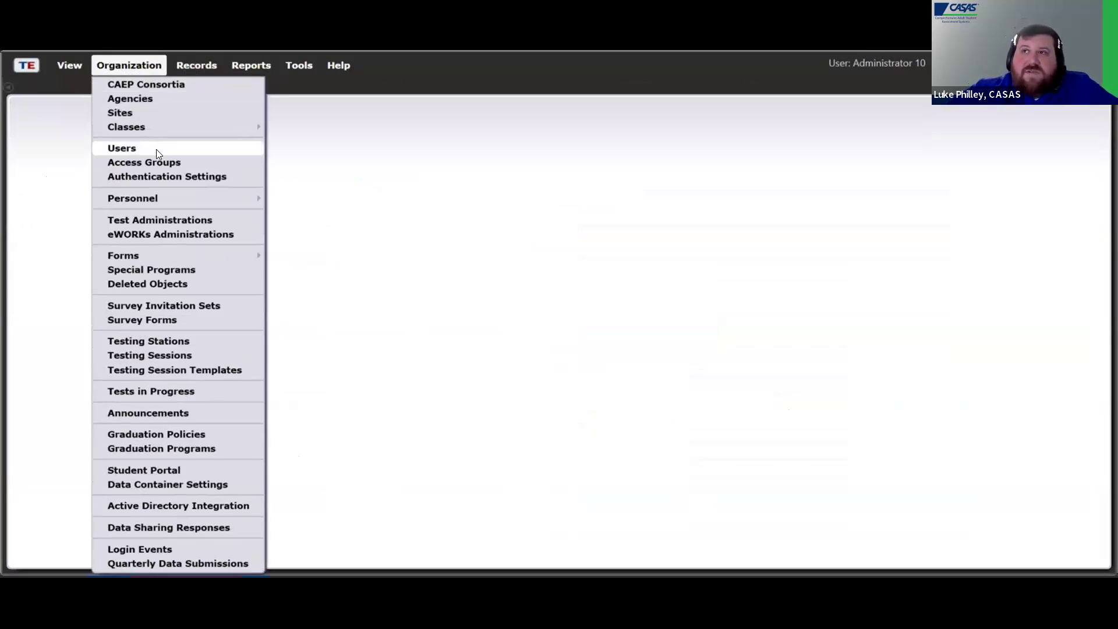
{"action": "left_click", "coordinate": [156, 149]}
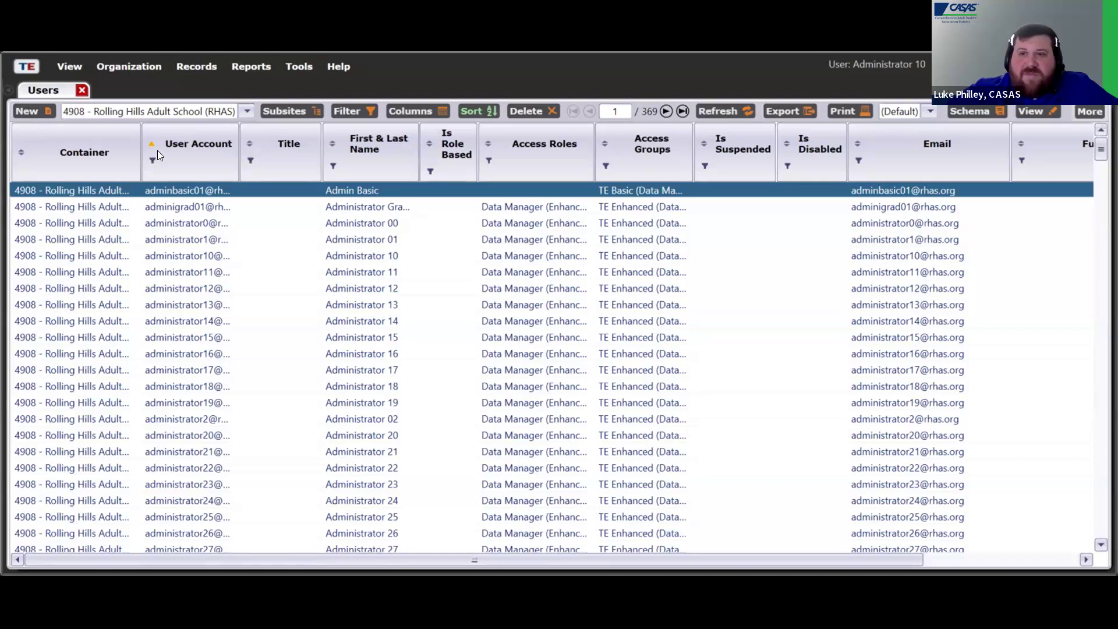
{"action": "left_click", "coordinate": [316, 240]}
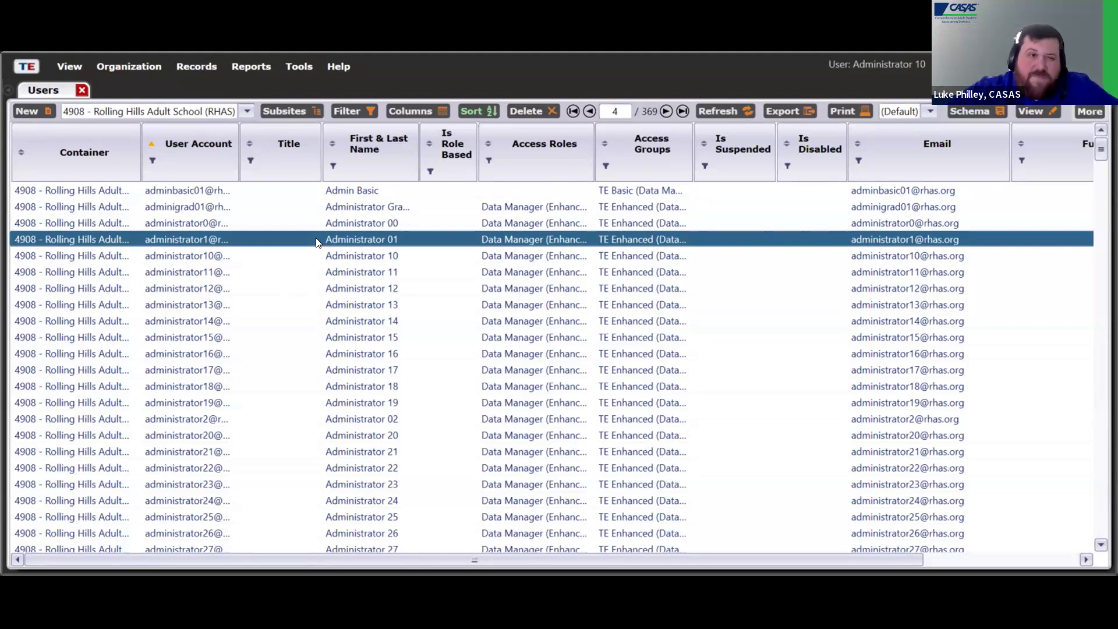
- Open the organization's personnel registration list
{"action": "left_click", "coordinate": [139, 69]}
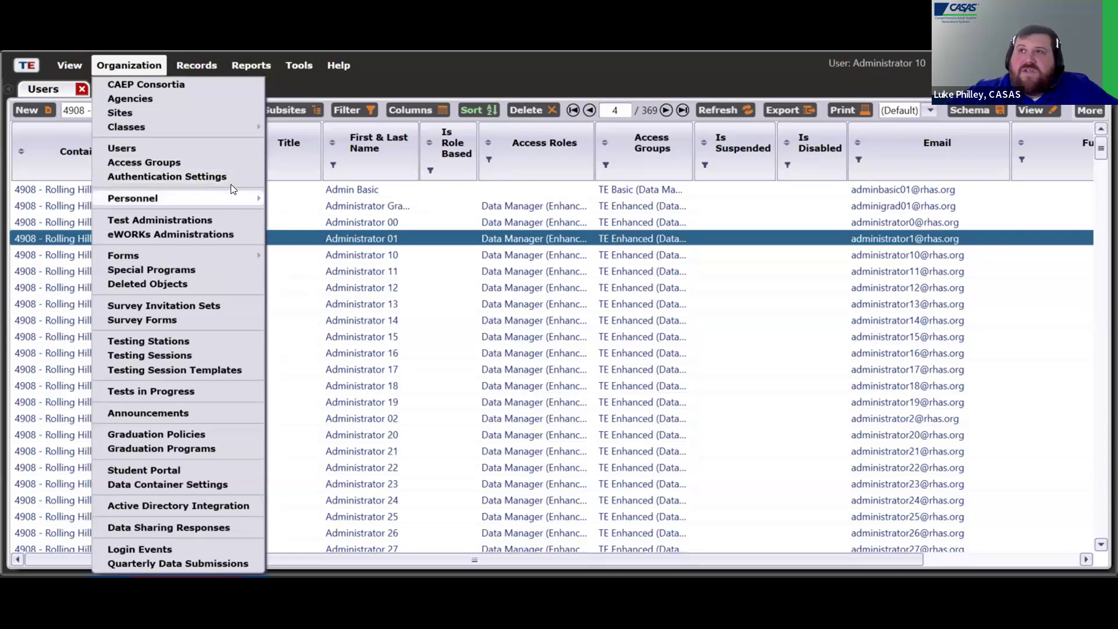
{"action": "mouse_move", "coordinate": [238, 199]}
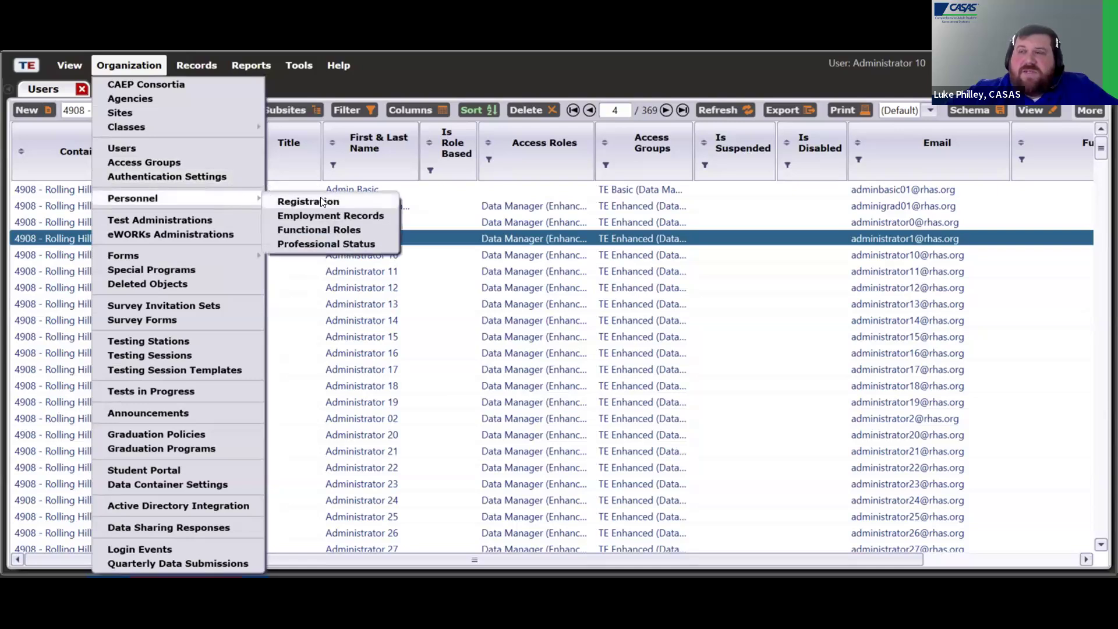
{"action": "left_click", "coordinate": [317, 198]}
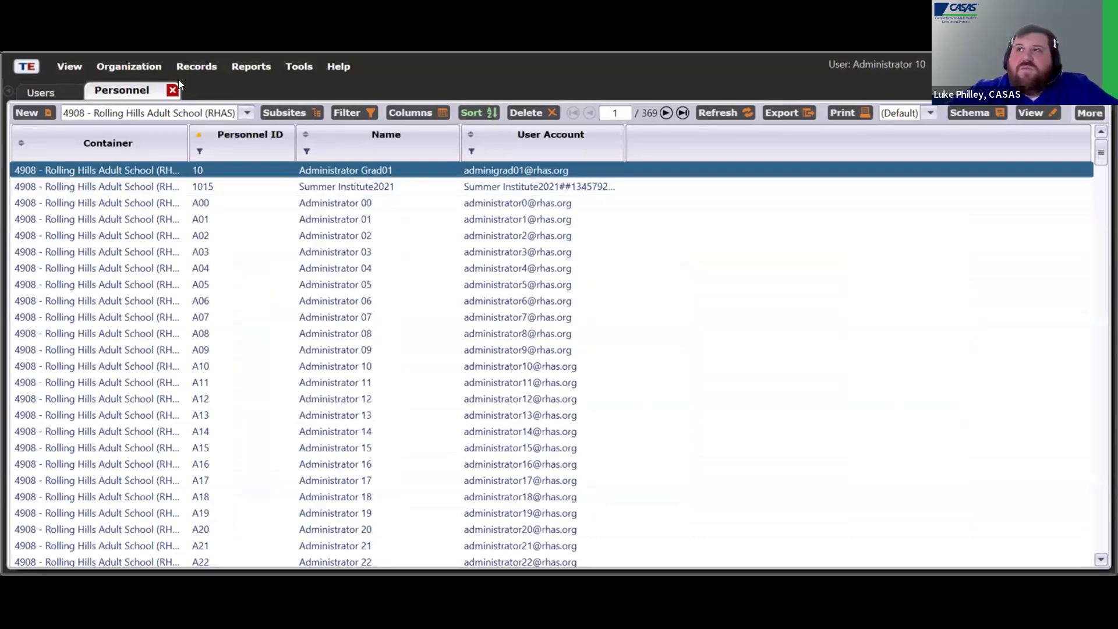
{"action": "left_click", "coordinate": [134, 67]}
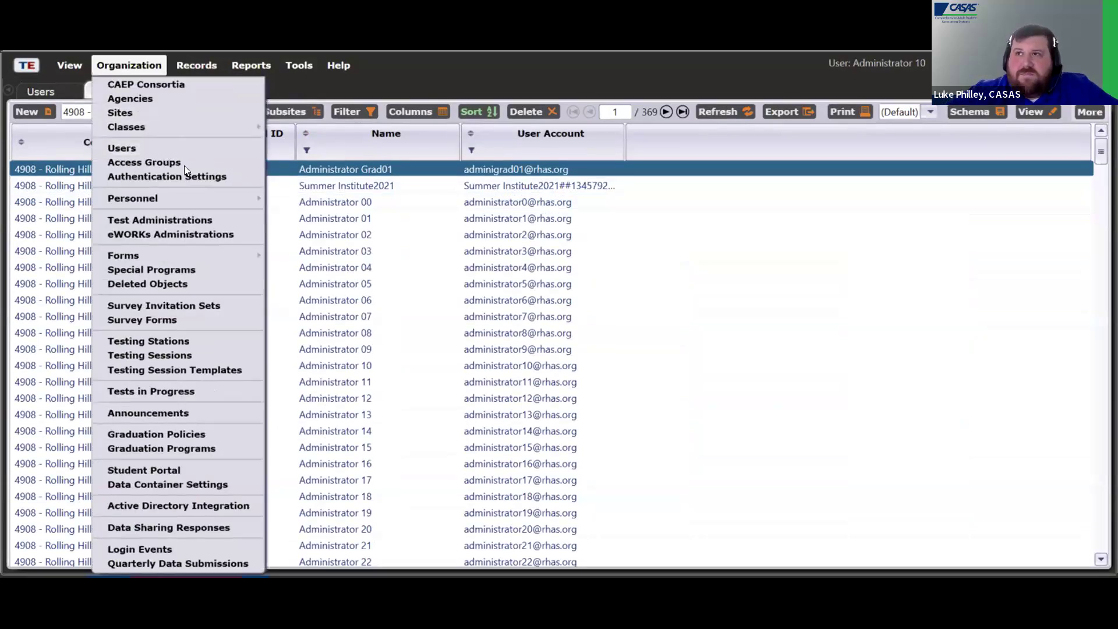
{"action": "mouse_move", "coordinate": [189, 198]}
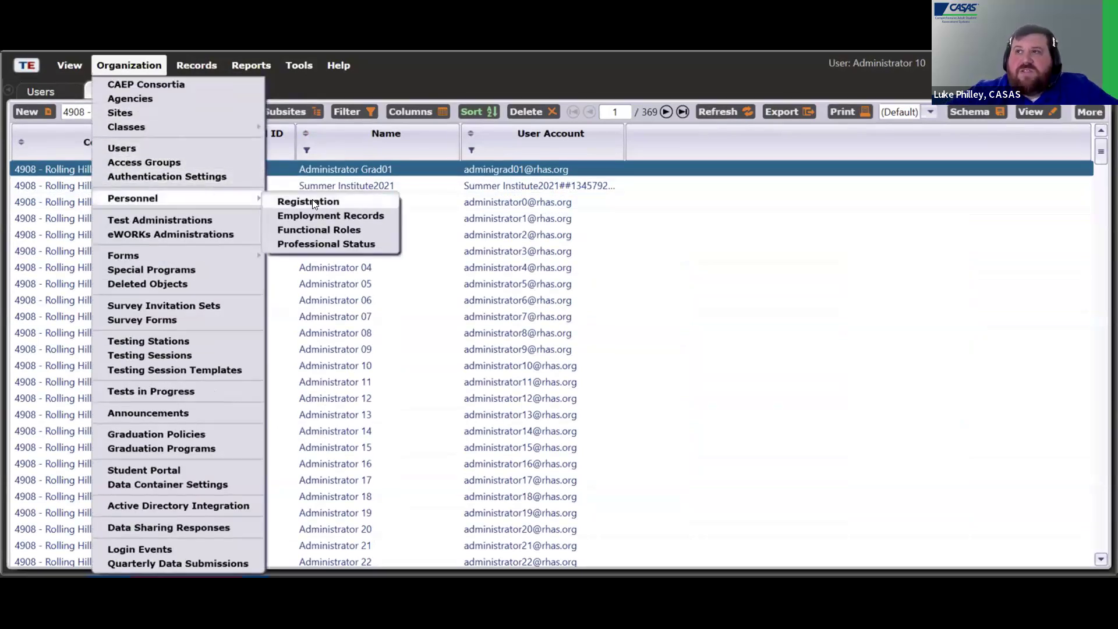
{"action": "left_click", "coordinate": [378, 200]}
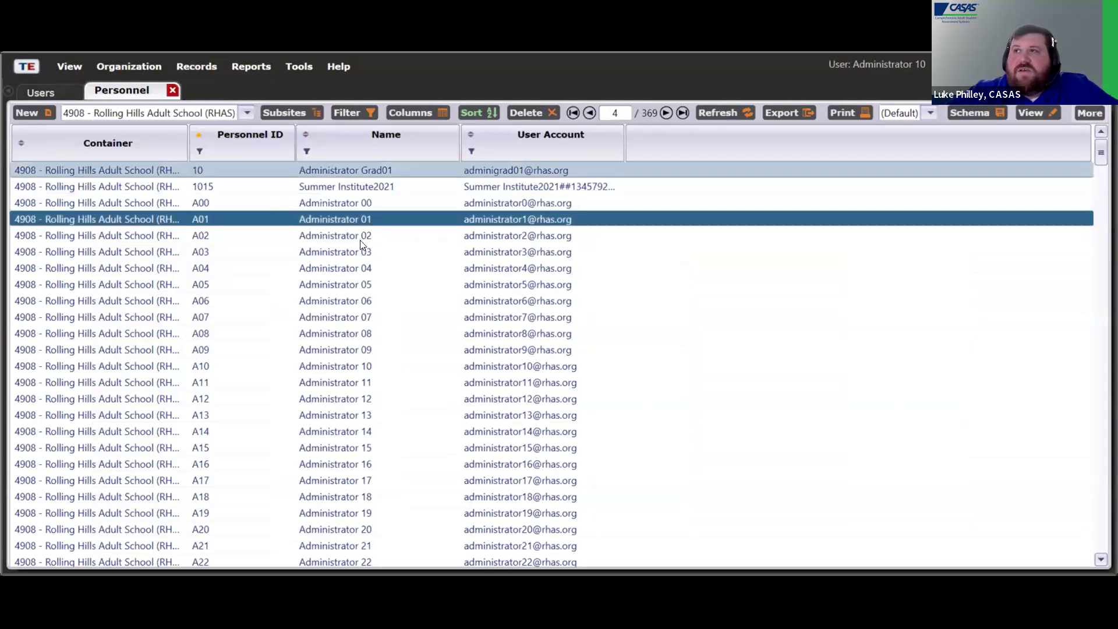
- Open personnel record 10 and delete its functional role for class 01101102, ABE H Math, at 02 - 02: RHAS Site Campus
{"action": "double_click", "coordinate": [359, 167]}
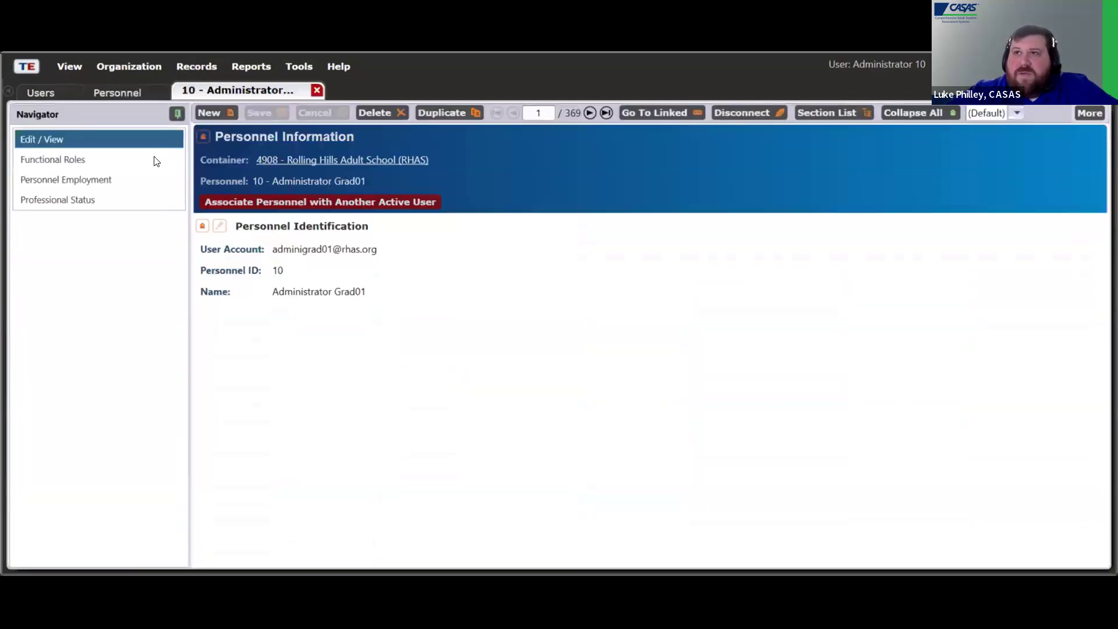
{"action": "left_click", "coordinate": [115, 157]}
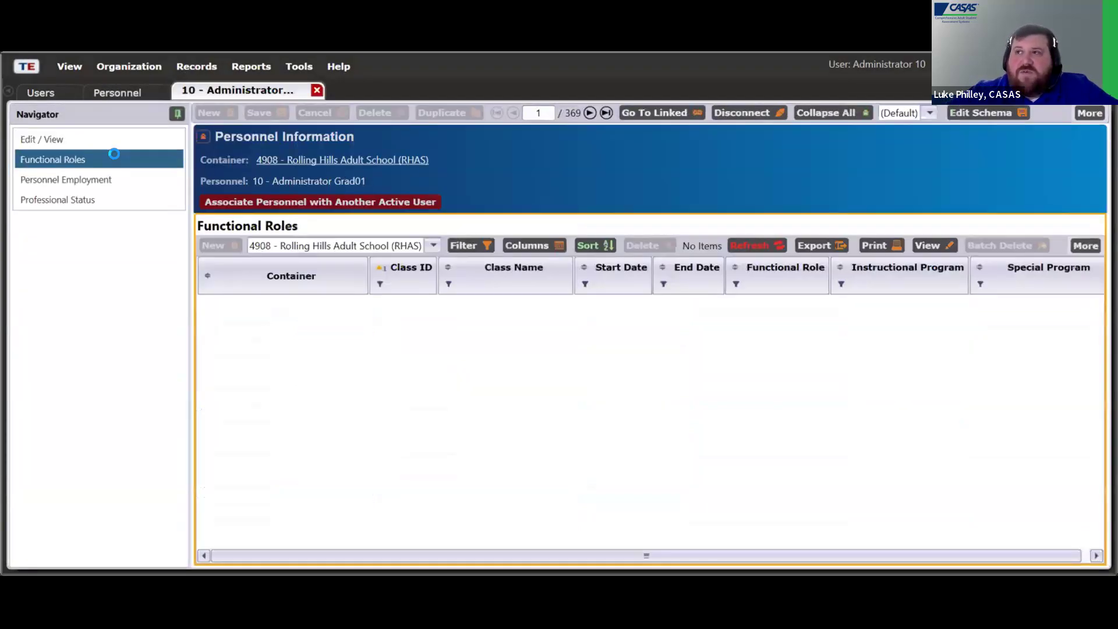
{"action": "left_click", "coordinate": [564, 315]}
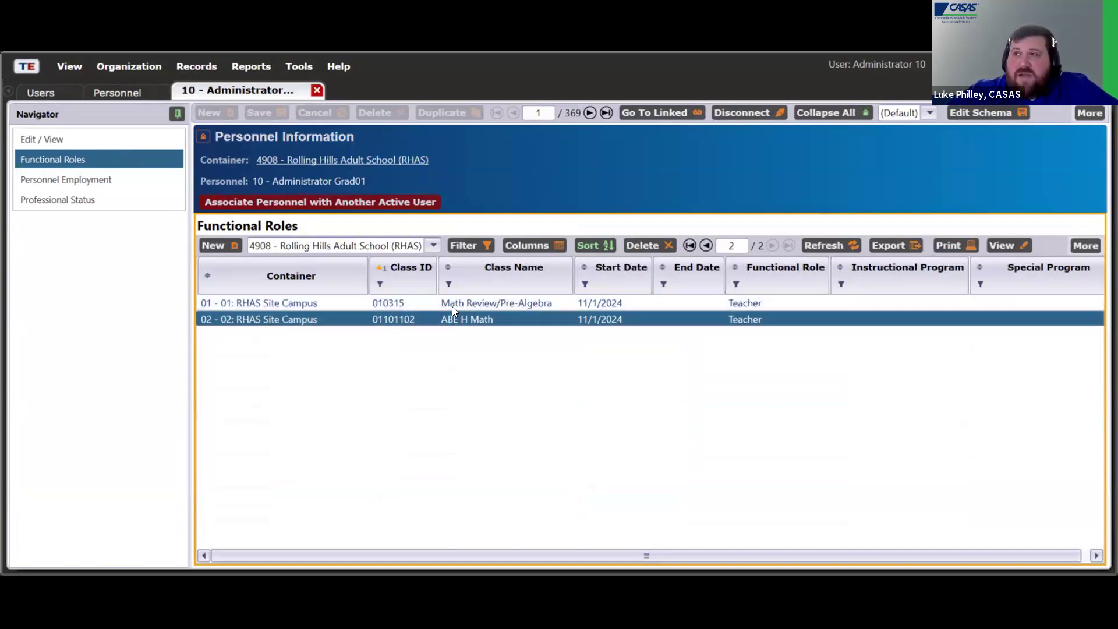
{"action": "left_click", "coordinate": [643, 247]}
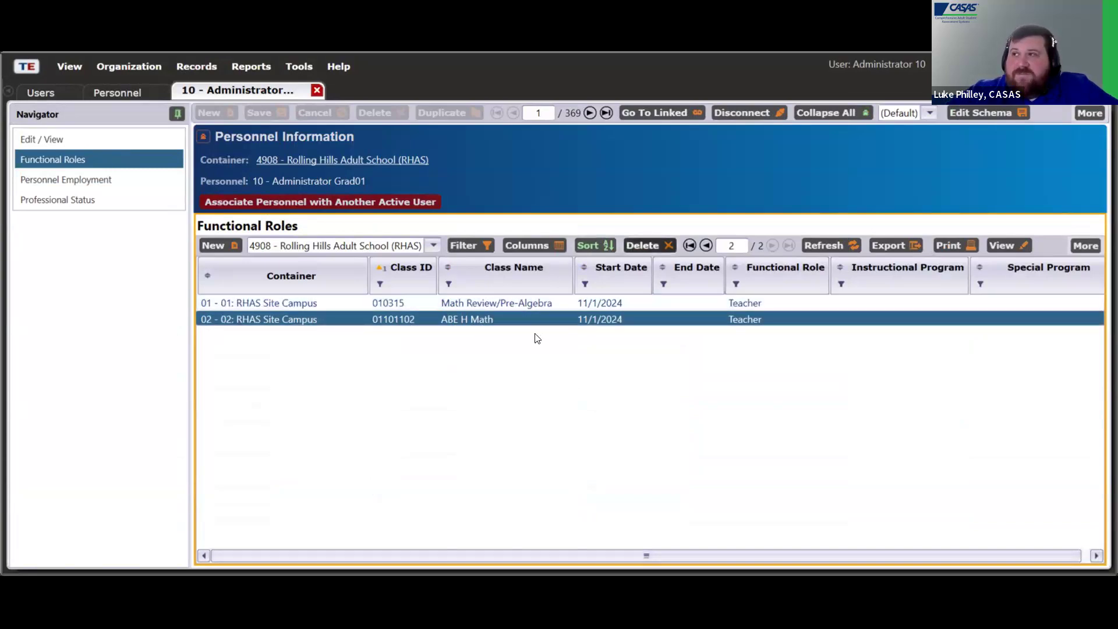
{"action": "left_click", "coordinate": [530, 333]}
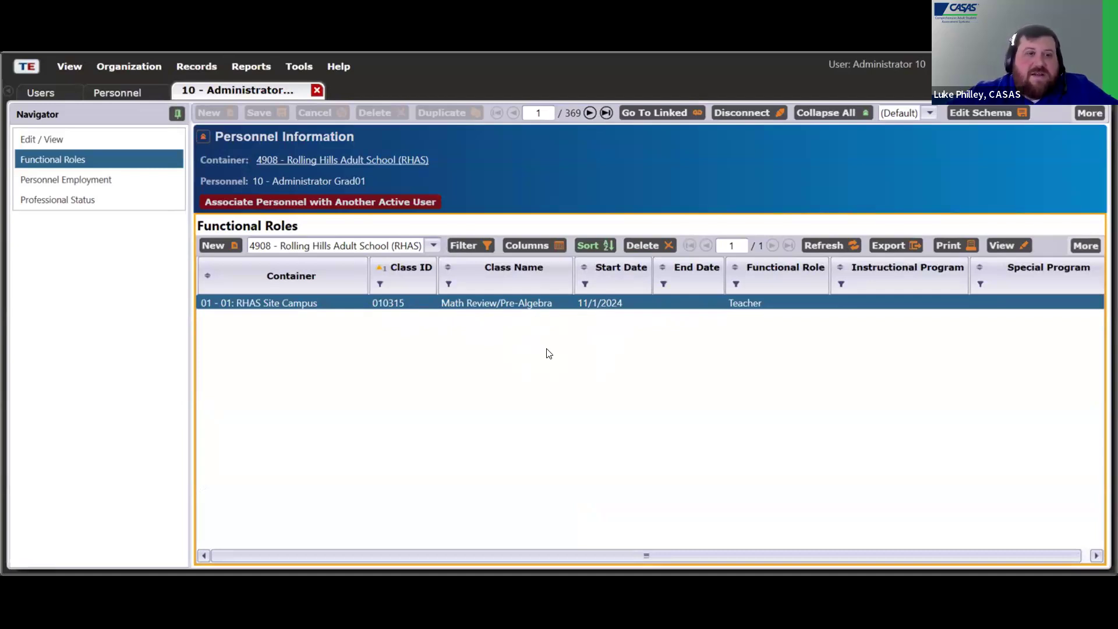
- Set the end date of the teacher role for class 010315, Math Review/Pre-Algebra, to 11/30/2024 and save it
{"action": "double_click", "coordinate": [594, 304]}
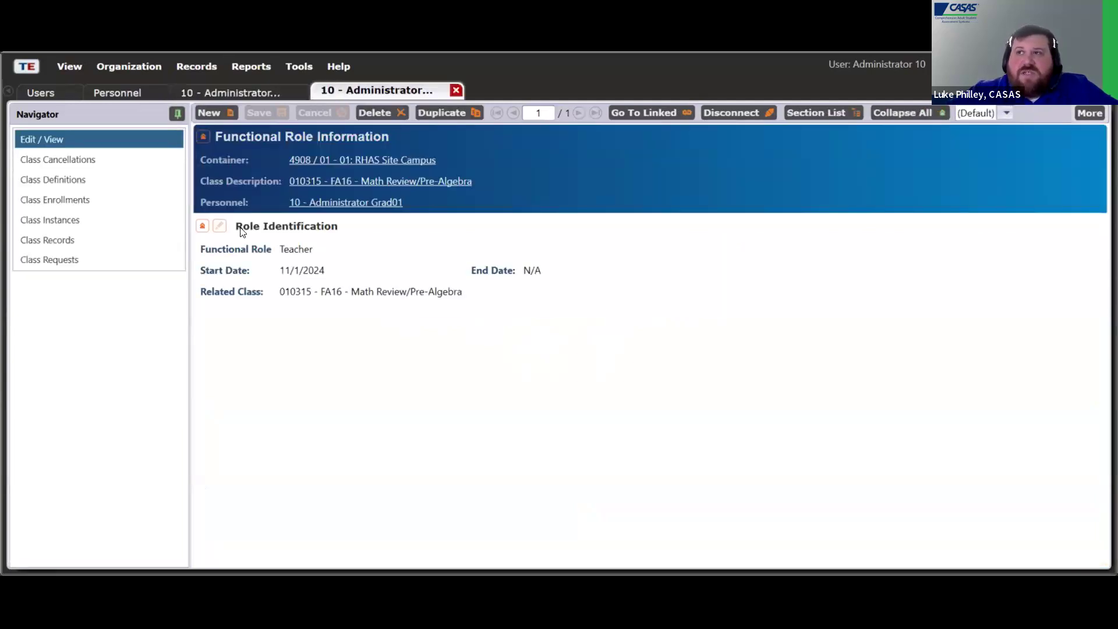
{"action": "left_click", "coordinate": [220, 226]}
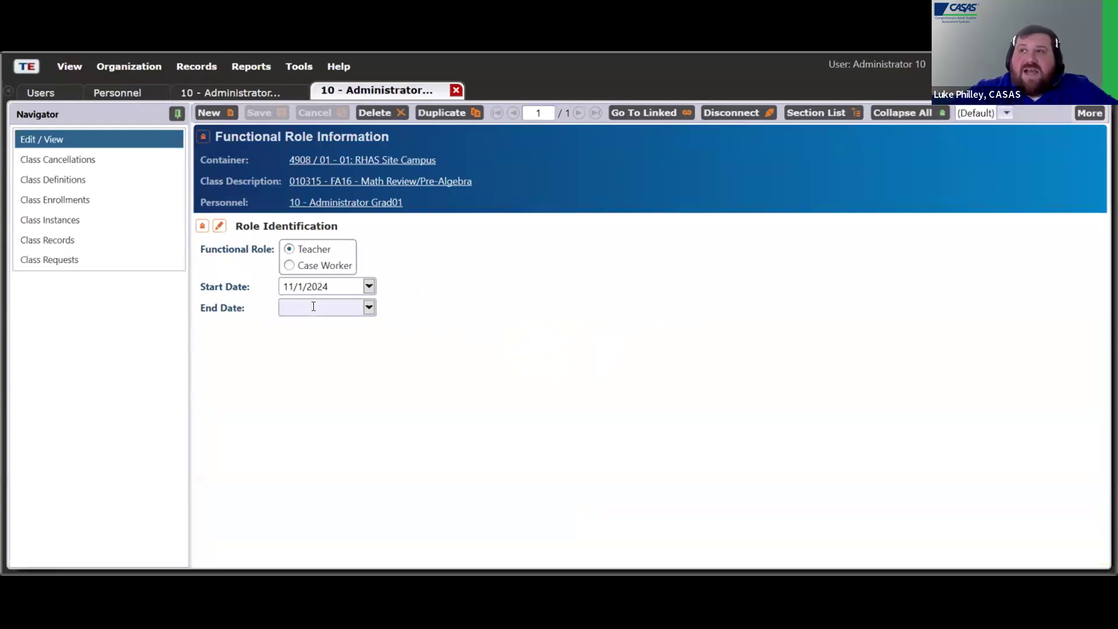
{"action": "left_click", "coordinate": [369, 307]}
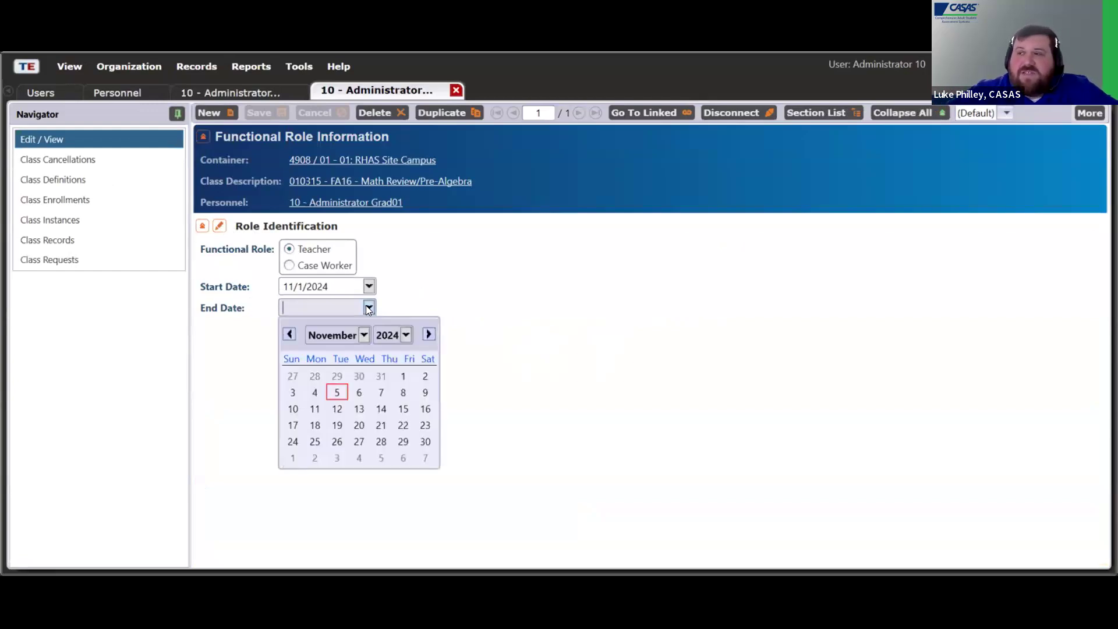
{"action": "left_click", "coordinate": [424, 443]}
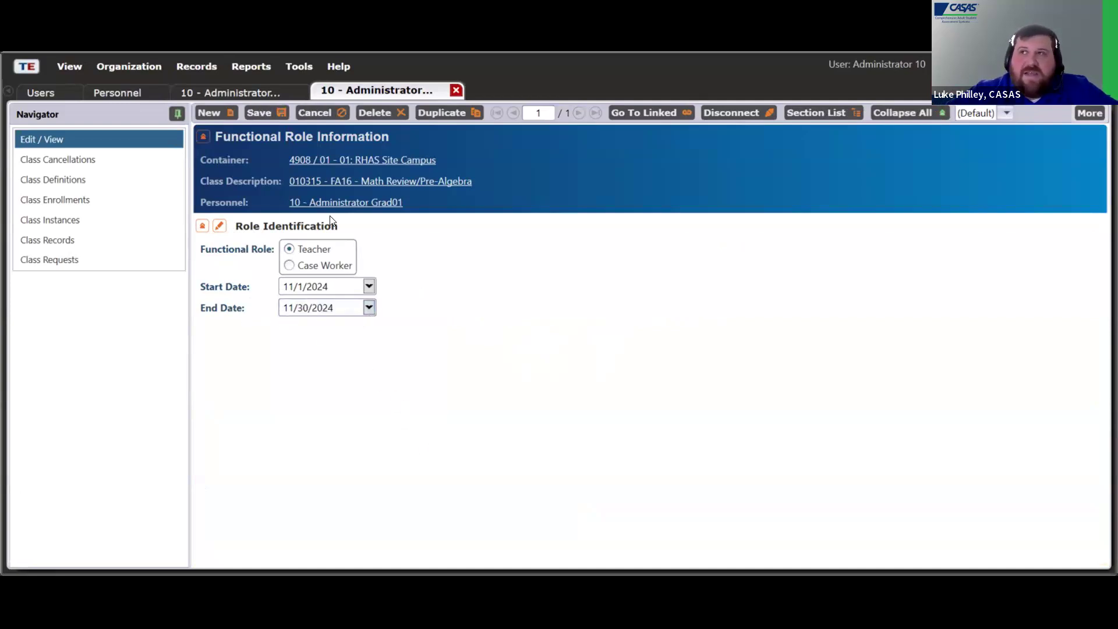
{"action": "left_click", "coordinate": [269, 112]}
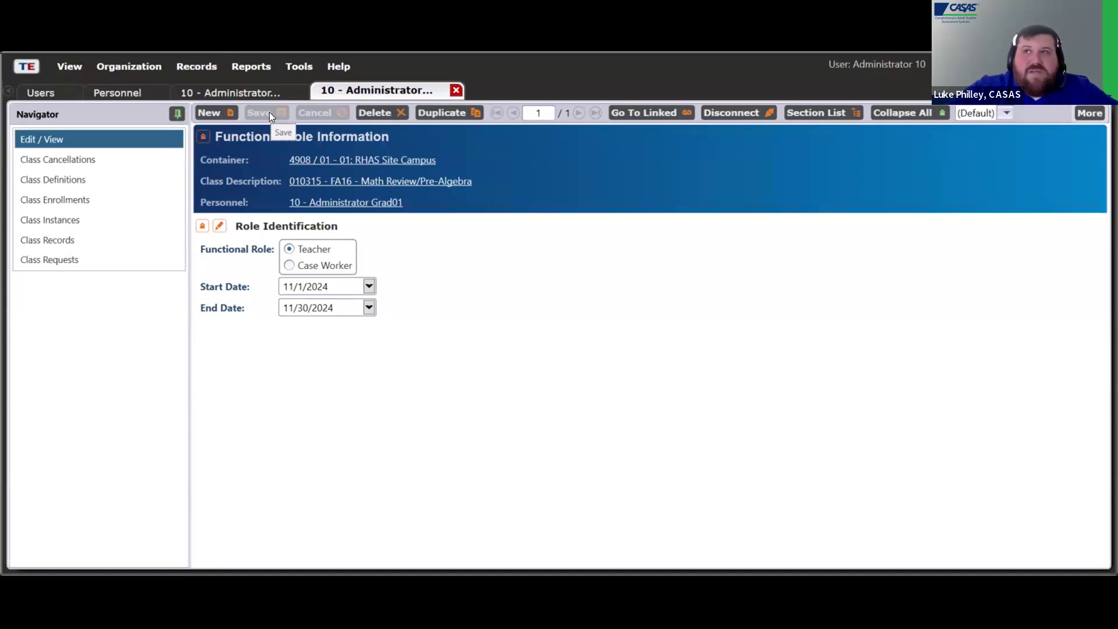
- From the organization's class definitions, open class 020311, Adult Basic Education, extended ID SP24, and display its teachers
{"action": "left_click", "coordinate": [140, 66]}
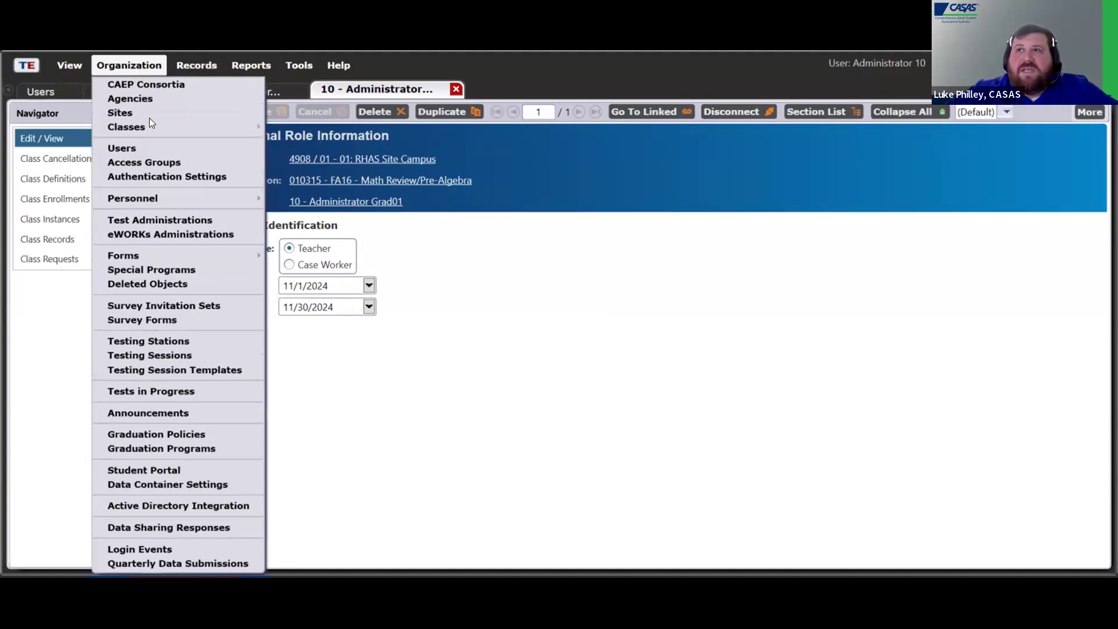
{"action": "mouse_move", "coordinate": [166, 126]}
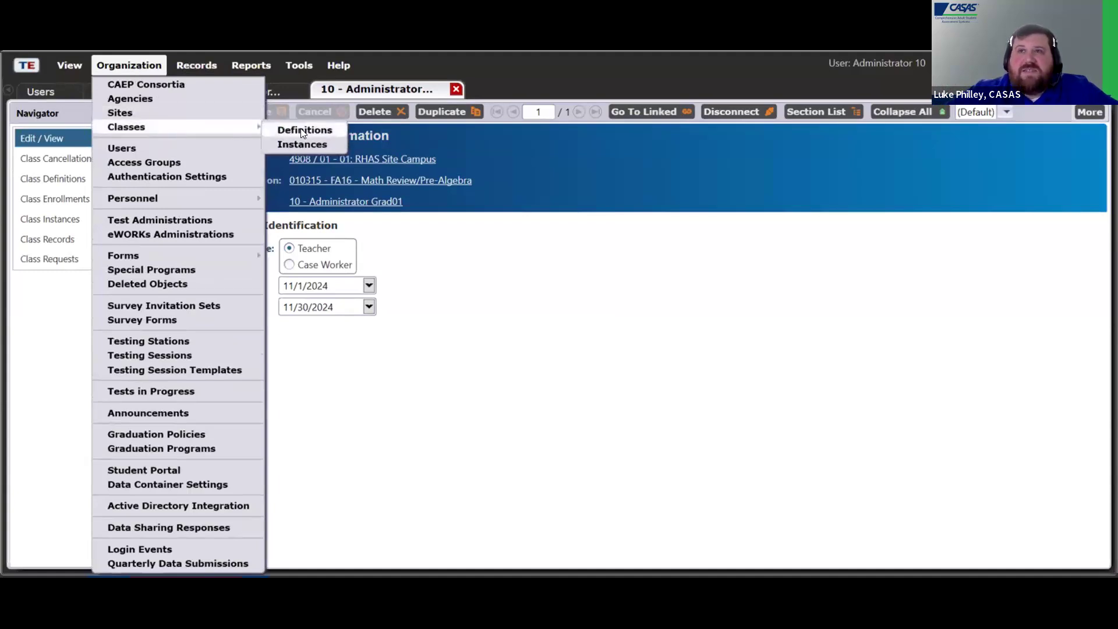
{"action": "left_click", "coordinate": [300, 131]}
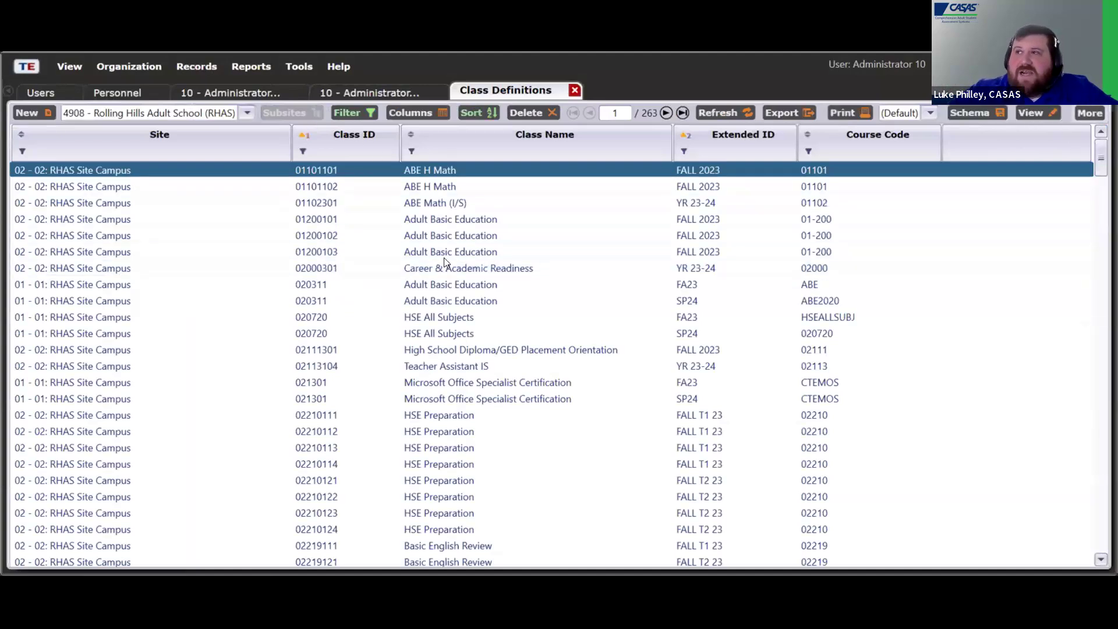
{"action": "double_click", "coordinate": [426, 293]}
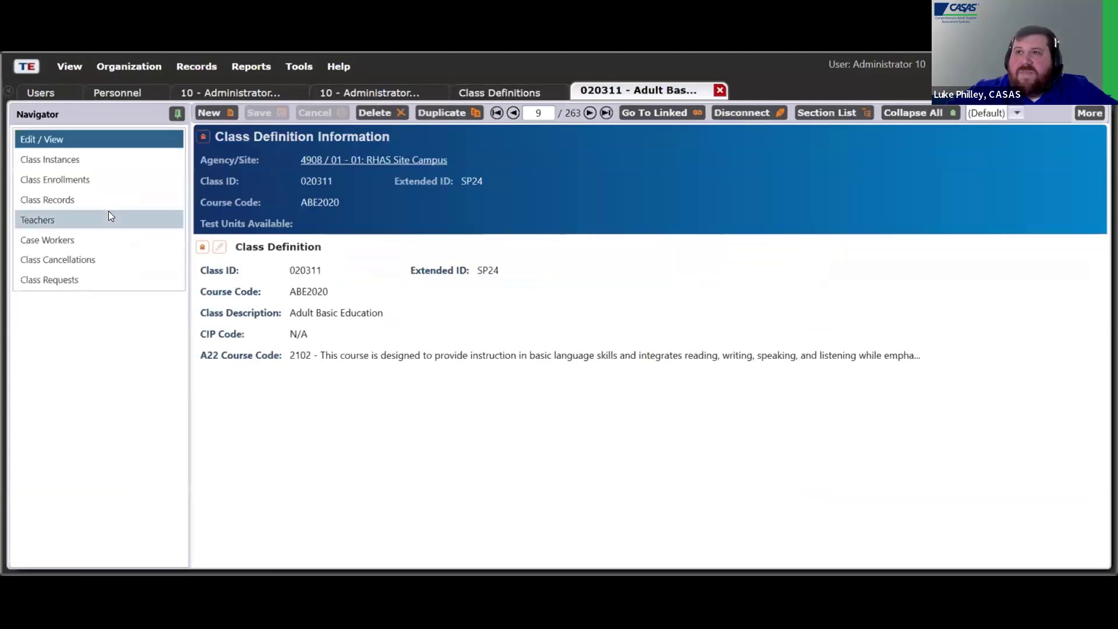
{"action": "left_click", "coordinate": [107, 213]}
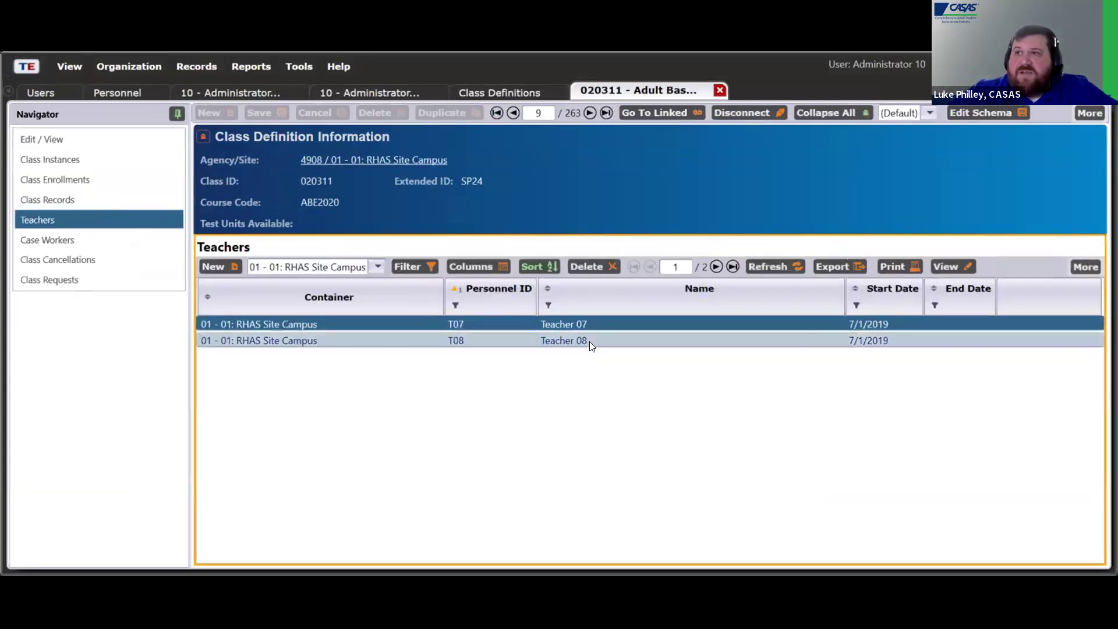
- Delete the functional role of Teacher 08 from the class's teachers
{"action": "left_click", "coordinate": [590, 342]}
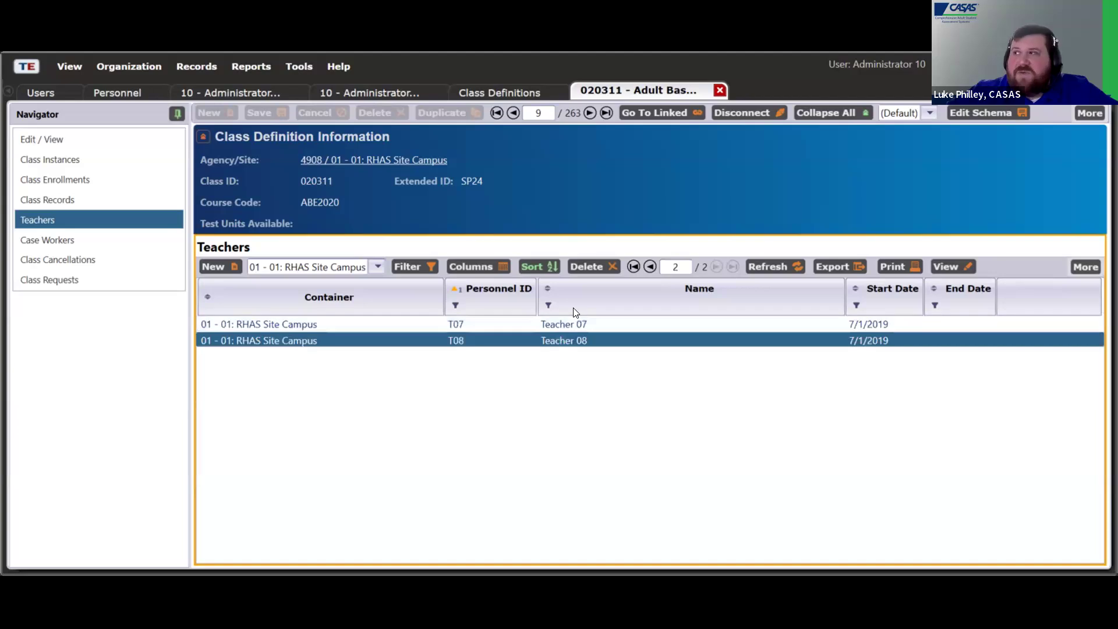
{"action": "left_click", "coordinate": [594, 266]}
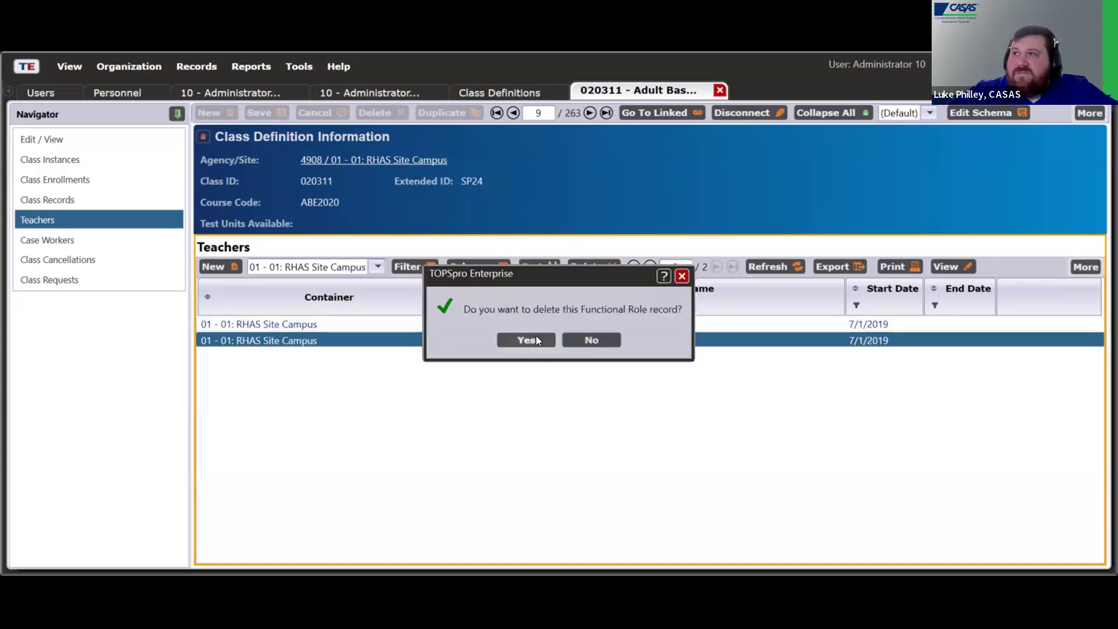
{"action": "left_click", "coordinate": [535, 340]}
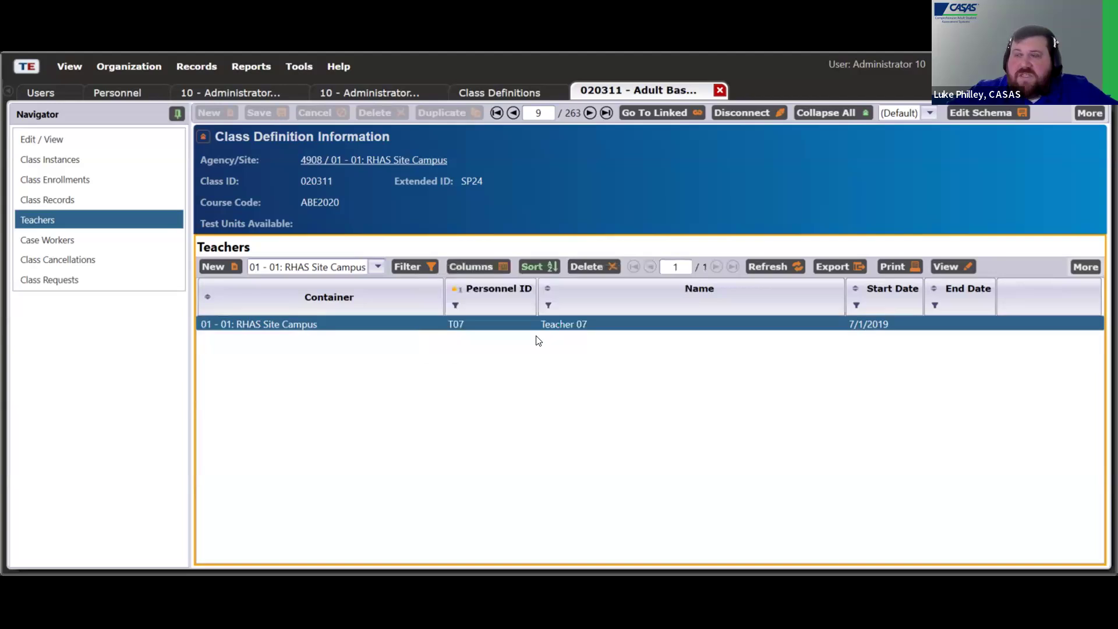
- Set the end date of Teacher 07's functional role to 11/5/2024, save it, and close the role record
{"action": "double_click", "coordinate": [591, 325]}
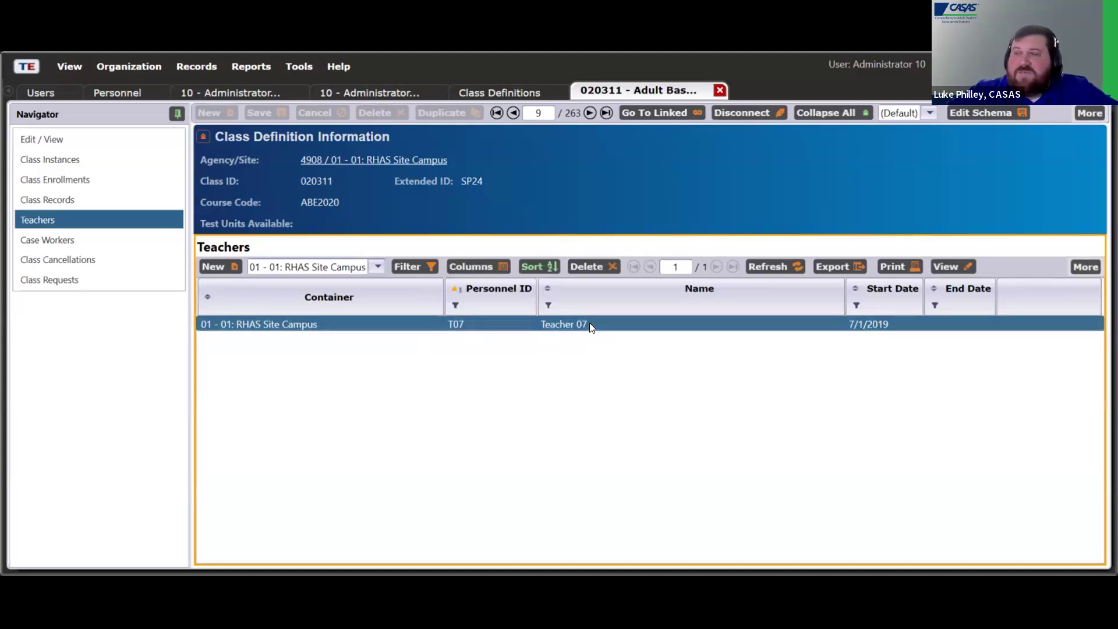
{"action": "left_click", "coordinate": [221, 228]}
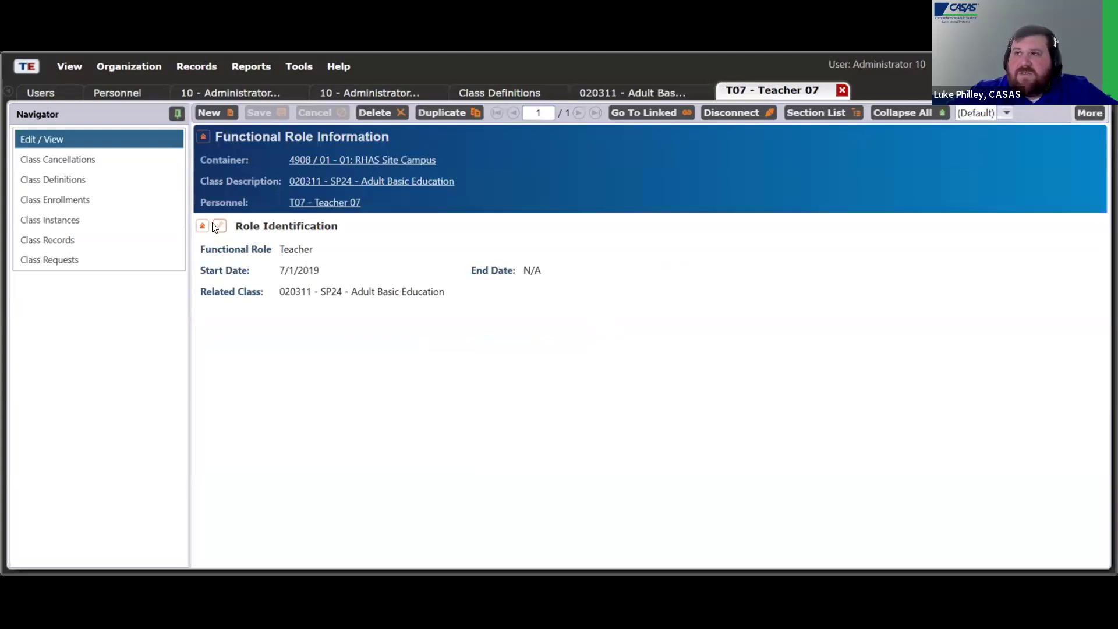
{"action": "left_click", "coordinate": [369, 308]}
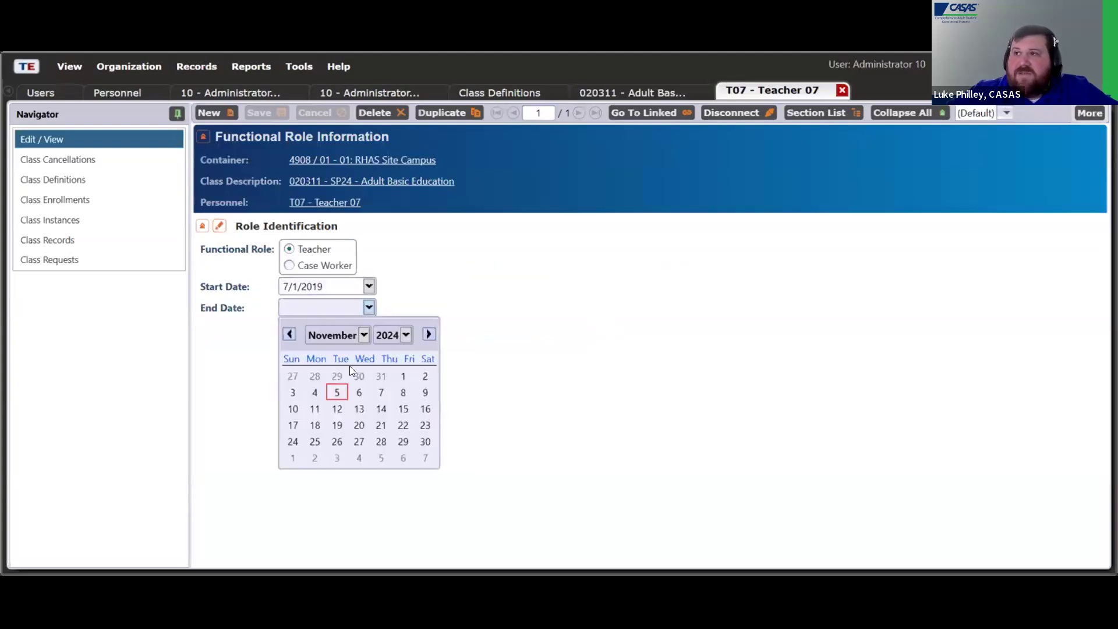
{"action": "left_click", "coordinate": [338, 393]}
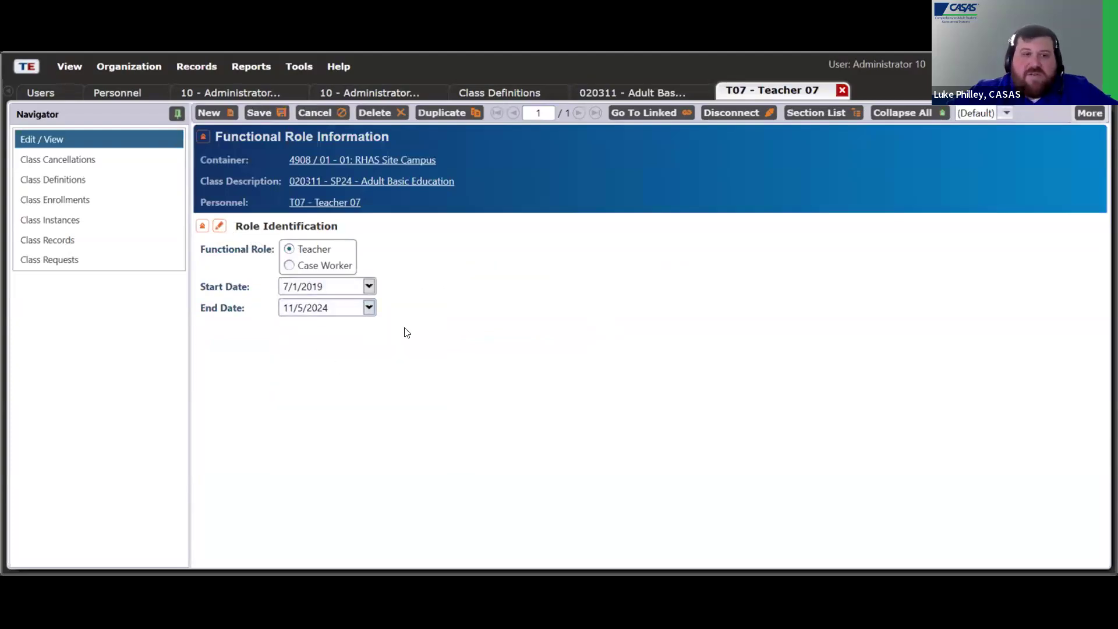
{"action": "left_click", "coordinate": [260, 111]}
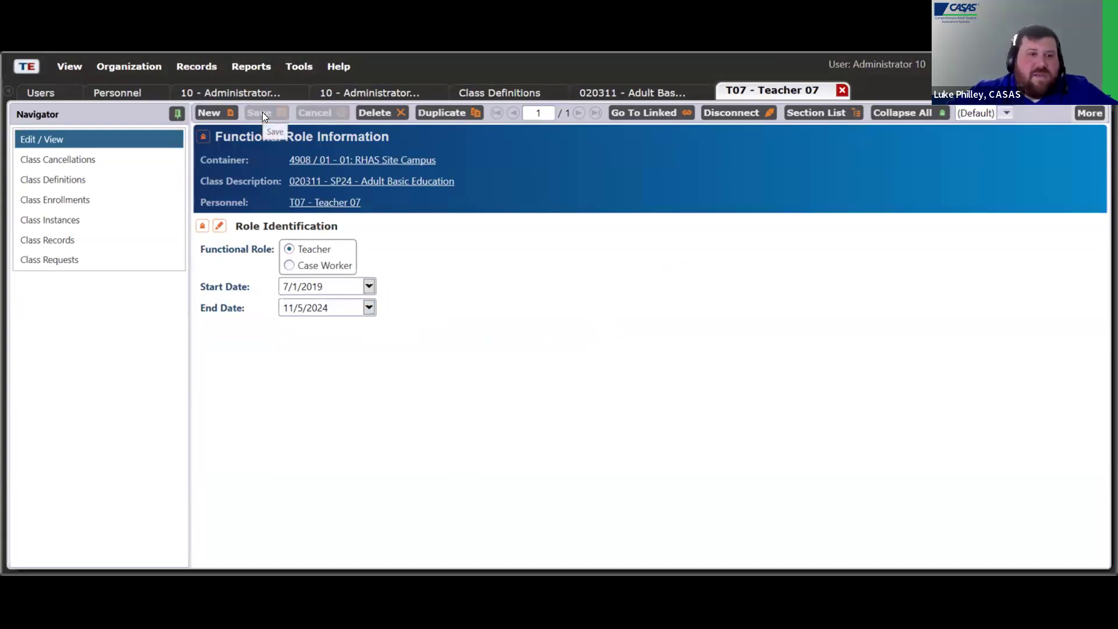
{"action": "left_click", "coordinate": [842, 90]}
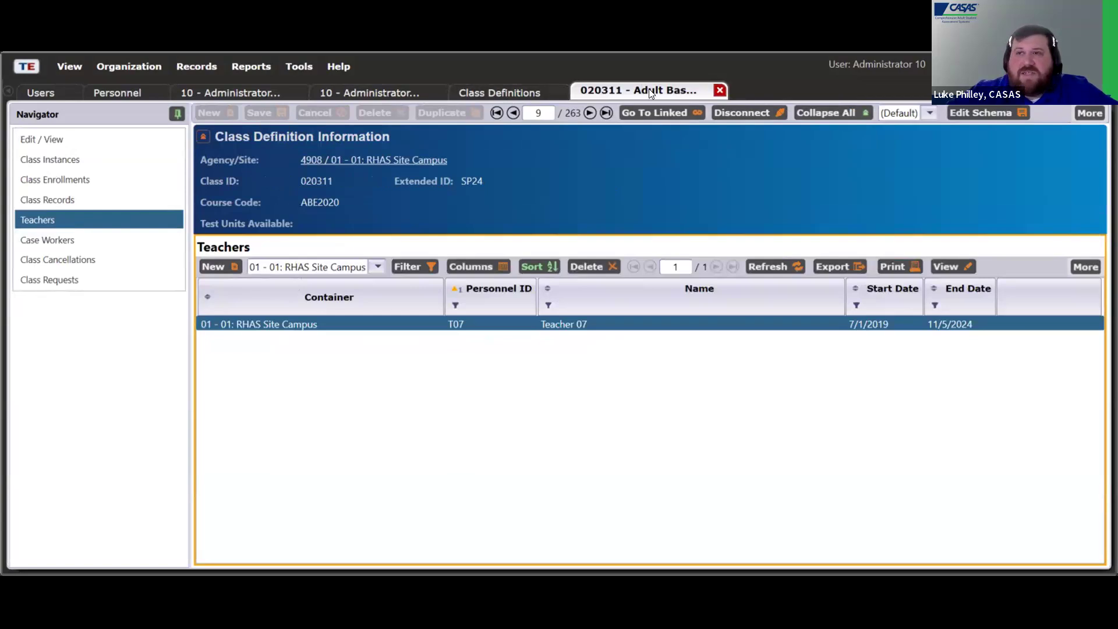
- Start a new functional role for the class, choosing container 4908 - Rolling Hills Adult School (RHAS) and personnel record 10
{"action": "left_click", "coordinate": [224, 267]}
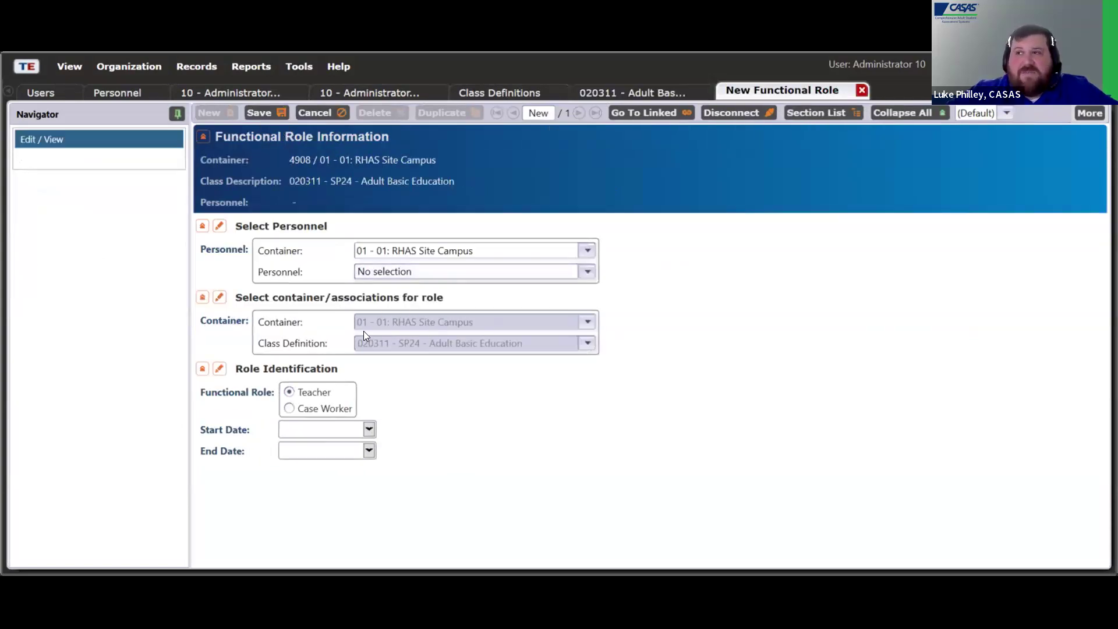
{"action": "left_click", "coordinate": [385, 248]}
{"action": "left_click", "coordinate": [449, 273]}
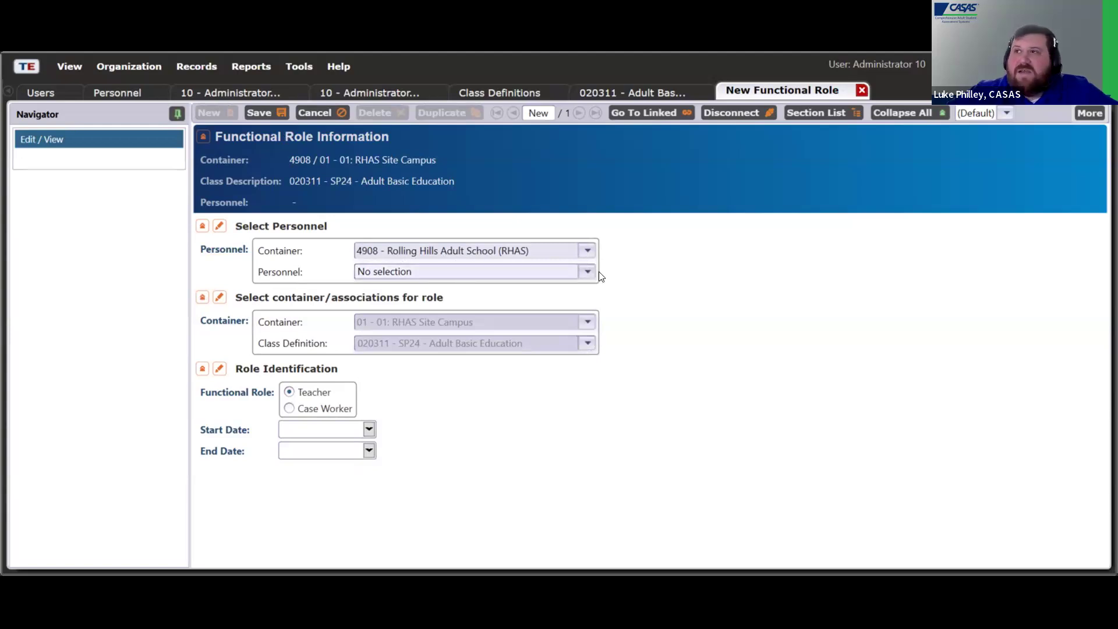
{"action": "left_click", "coordinate": [555, 277]}
{"action": "left_click", "coordinate": [482, 289]}
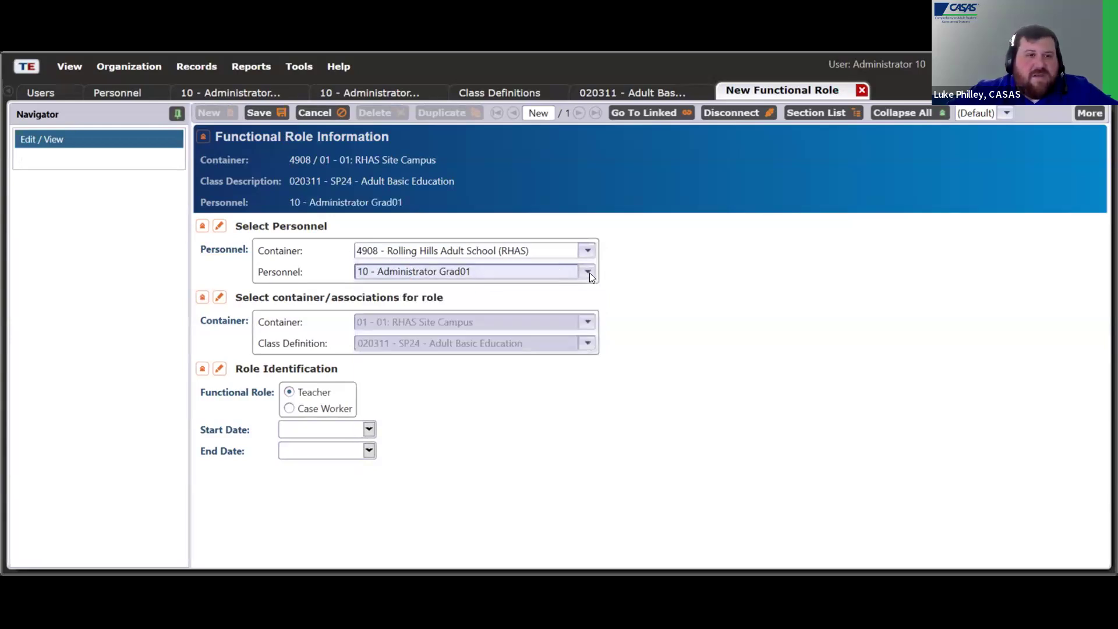
- Set the new teacher role's start date to 11/1/2024 and end date to 11/30/2024, and save it
{"action": "left_click", "coordinate": [368, 428]}
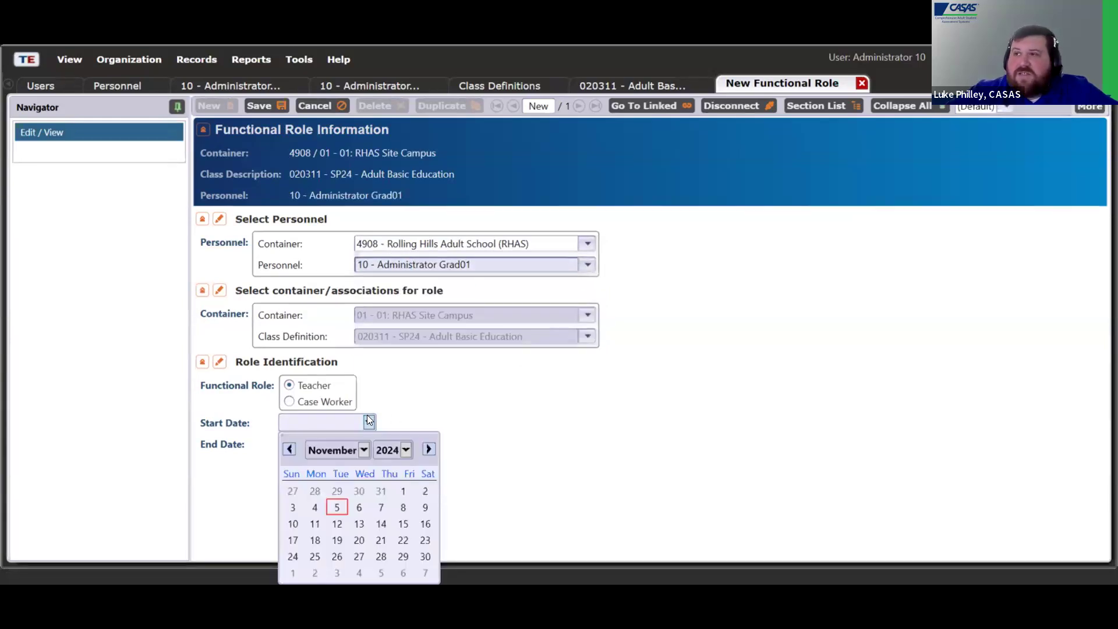
{"action": "left_click", "coordinate": [403, 491]}
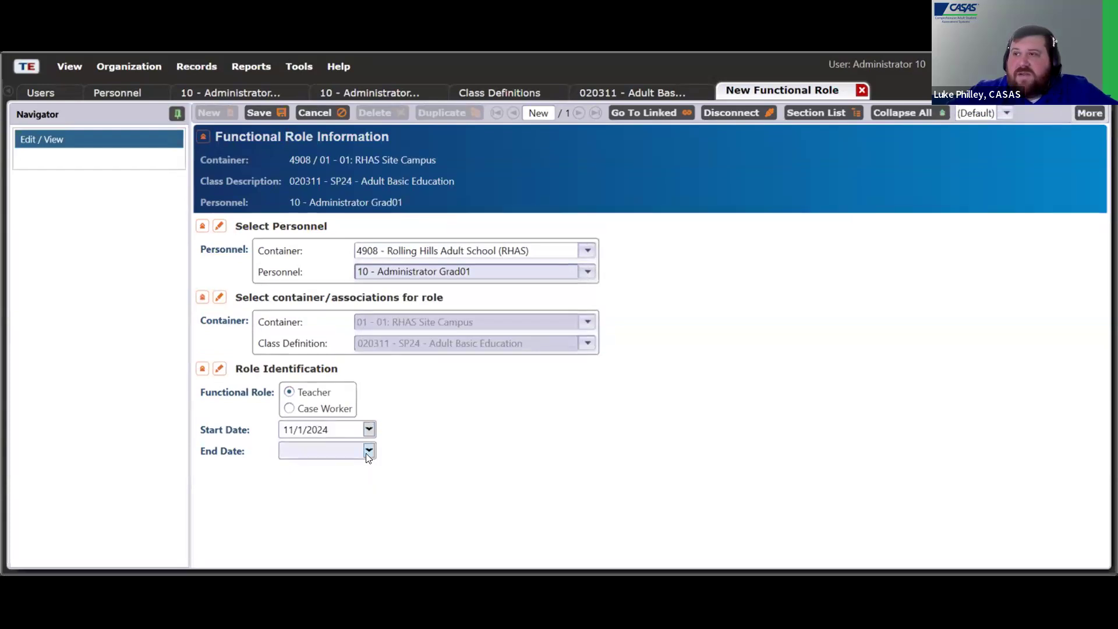
{"action": "left_click", "coordinate": [369, 444]}
{"action": "left_click", "coordinate": [425, 566]}
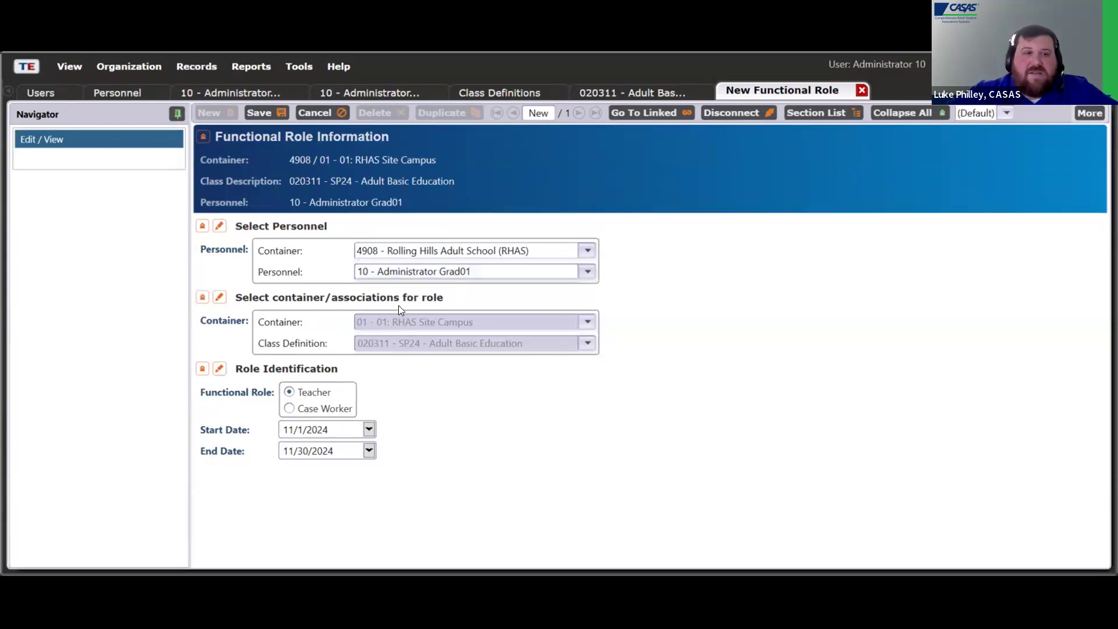
{"action": "left_click", "coordinate": [267, 113]}
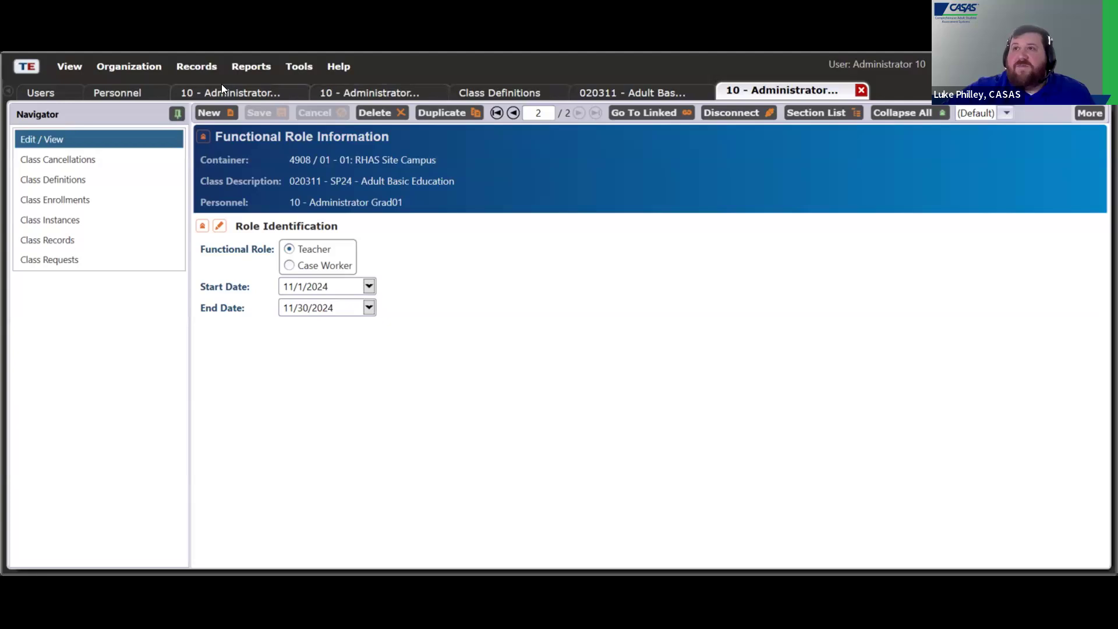
- Return to the users list, then switch to the Chrome browser and load casas.org in a new tab
{"action": "left_click", "coordinate": [54, 90]}
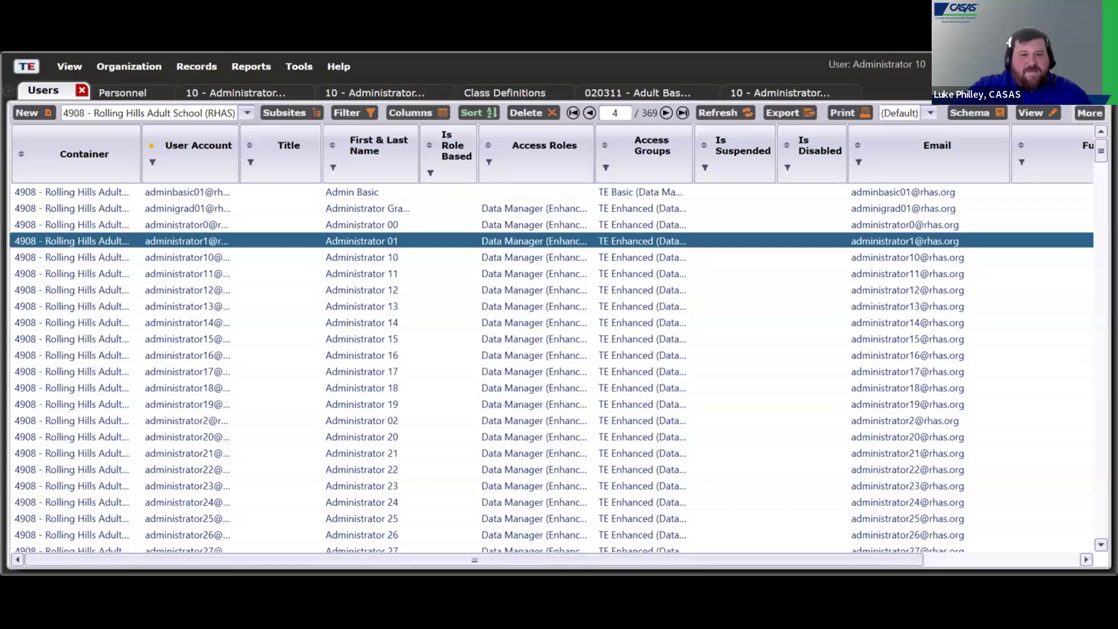
{"action": "key", "text": "alt+Tab"}
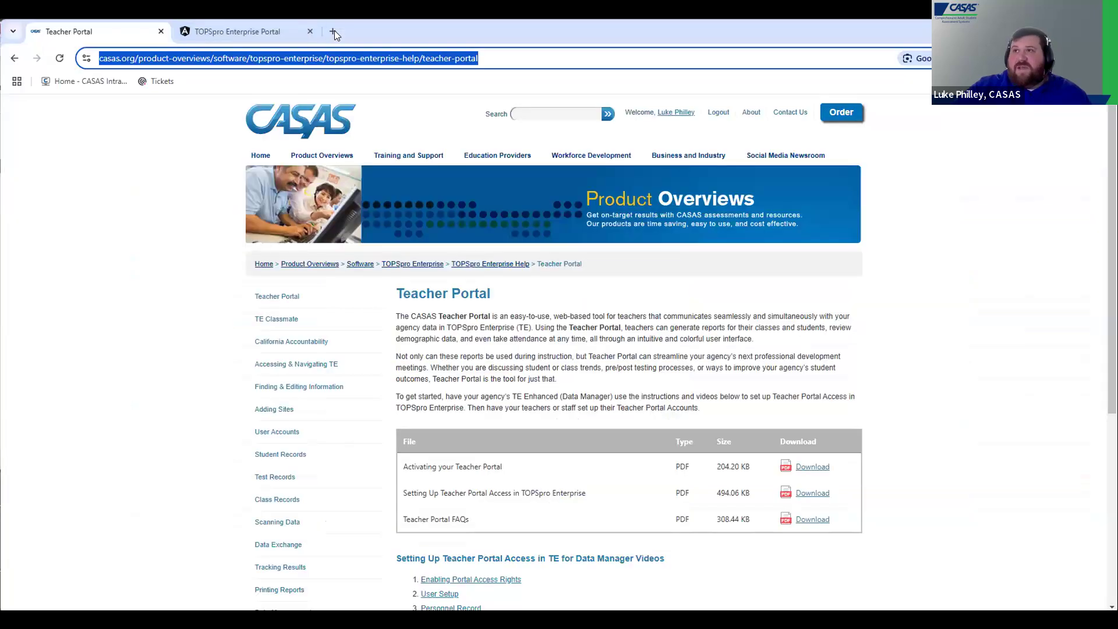
{"action": "left_click", "coordinate": [333, 31]}
{"action": "type", "text": "cas"}
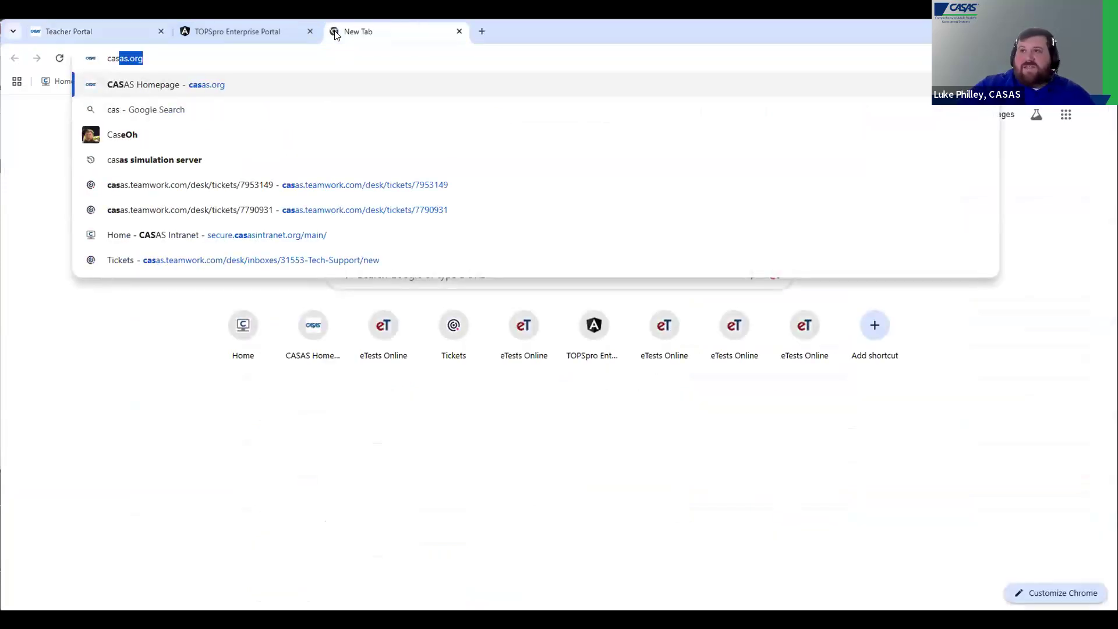
{"action": "key", "text": "Return"}
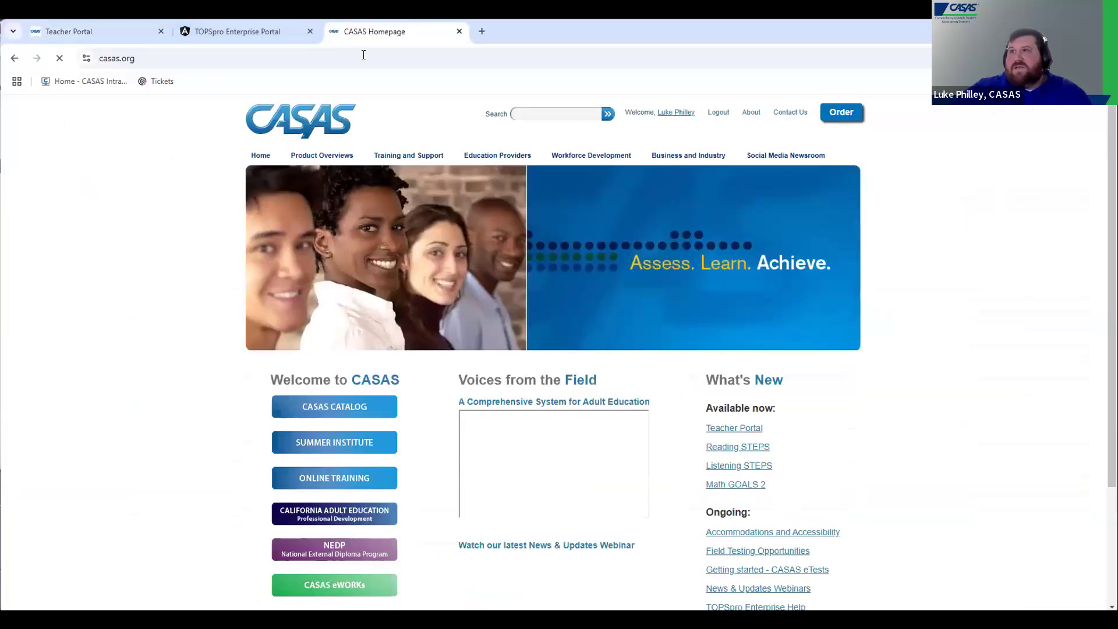
- Open the Teacher Portal page from the CASAS homepage's What's New list and review its downloadable documents and setup videos
{"action": "left_click", "coordinate": [748, 432]}
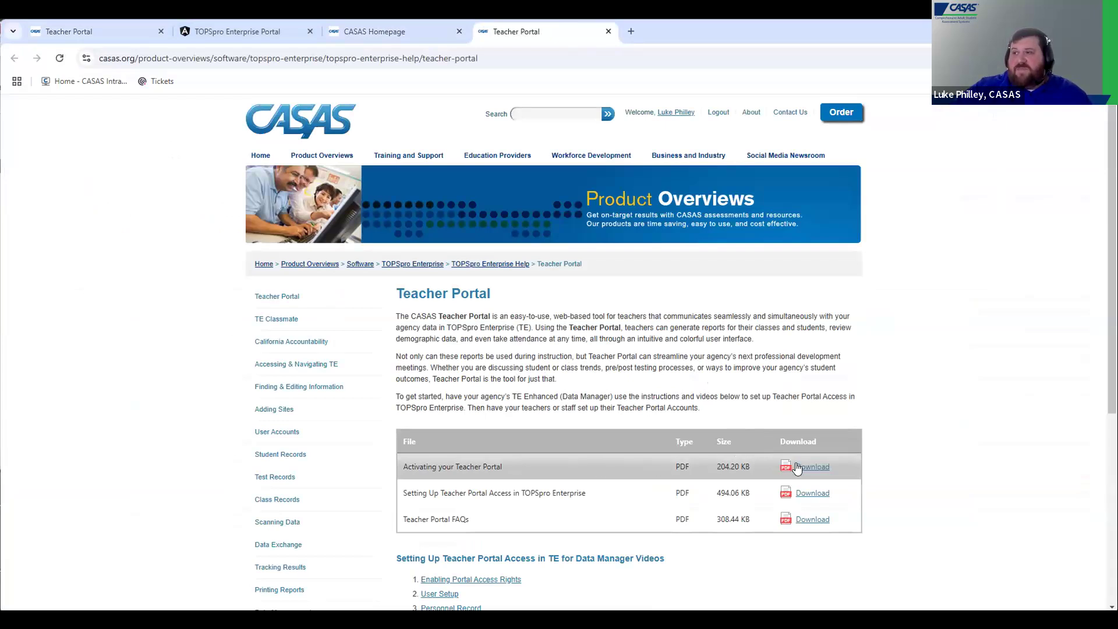
{"action": "scroll", "coordinate": [640, 443], "scroll_direction": "down", "scroll_amount": 1}
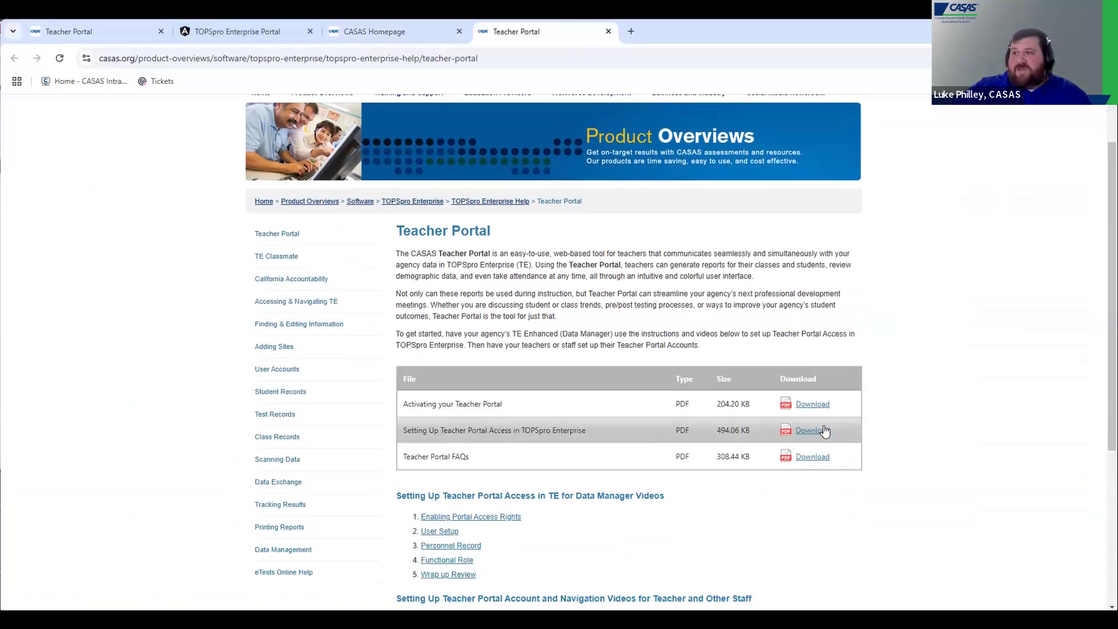
{"action": "scroll", "coordinate": [633, 411], "scroll_direction": "down", "scroll_amount": 1}
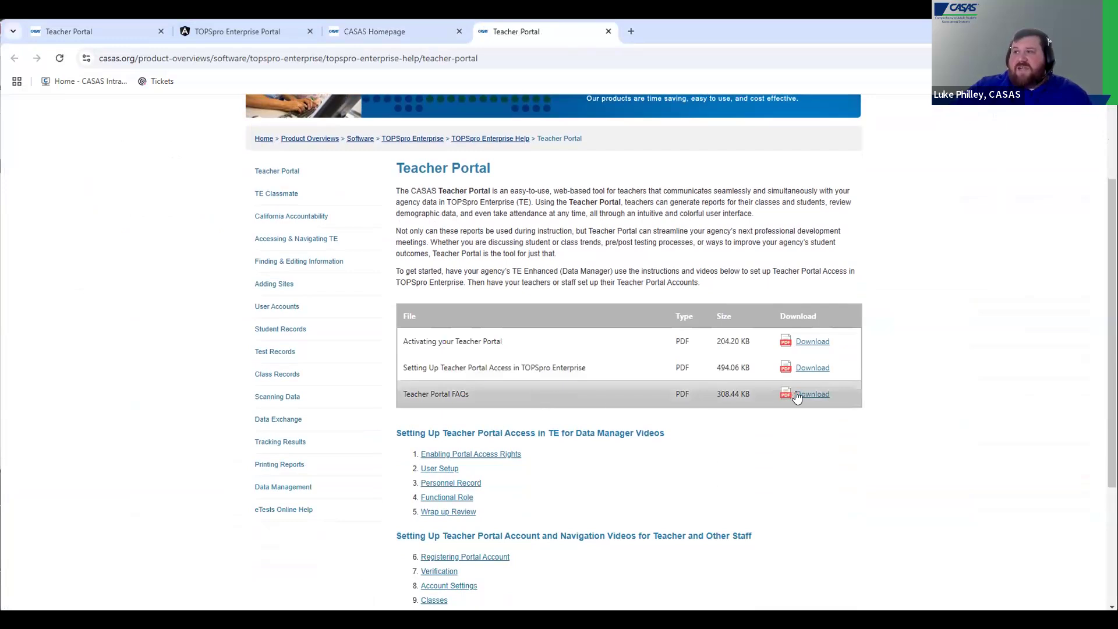
{"action": "scroll", "coordinate": [716, 385], "scroll_direction": "down", "scroll_amount": 3}
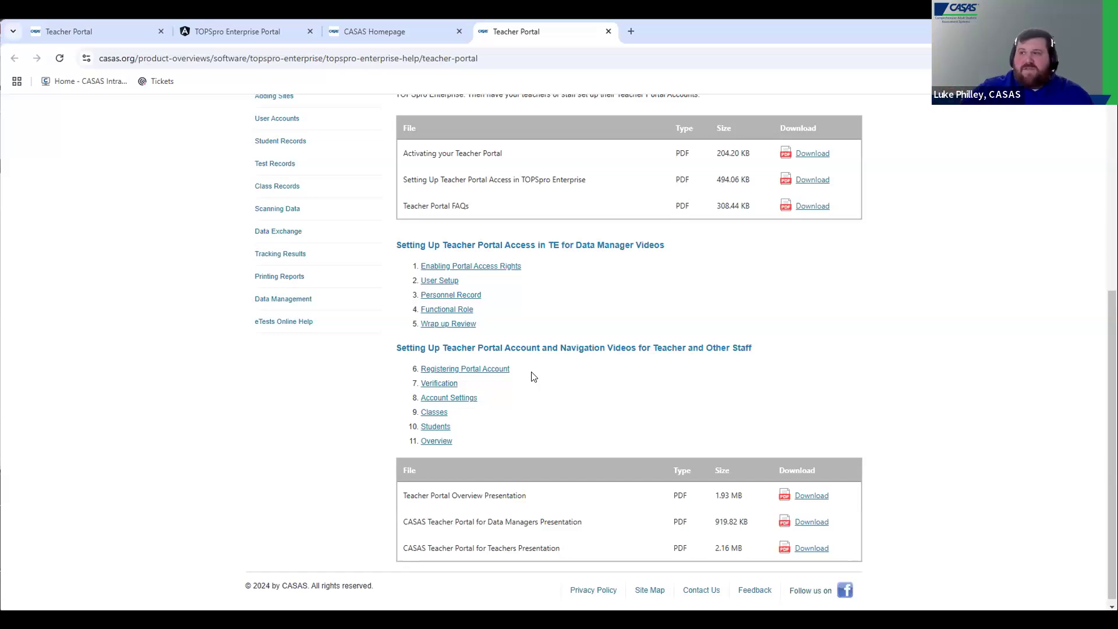
{"action": "scroll", "coordinate": [521, 418], "scroll_direction": "down", "scroll_amount": 1}
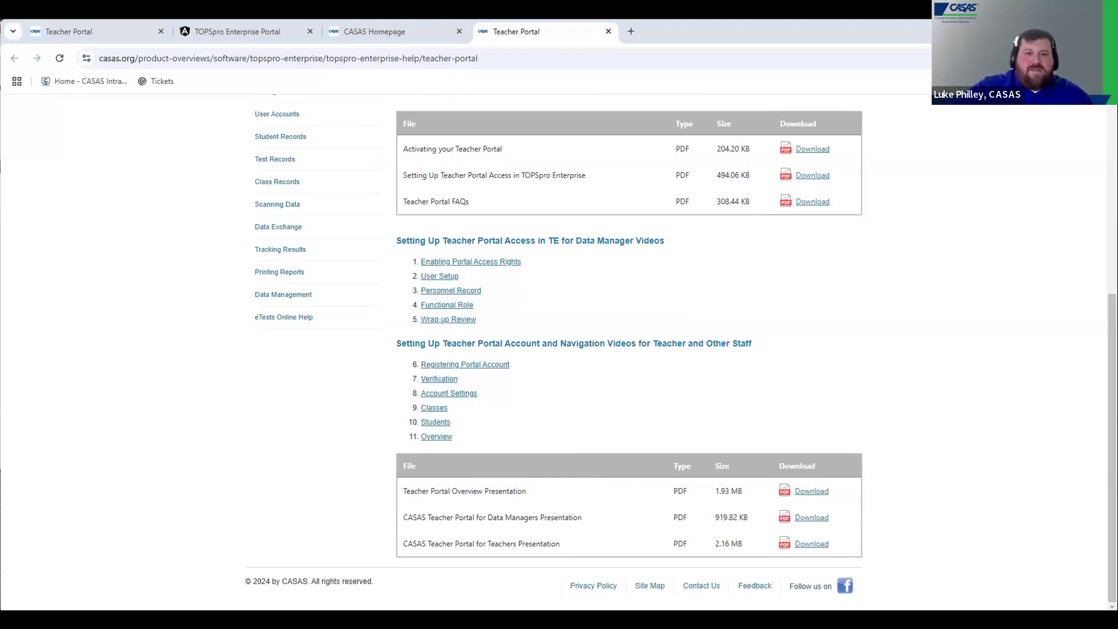
- Switch to TOPSpro Enterprise and open the Administrator 16 user record from the users list
{"action": "key", "text": "alt+Tab"}
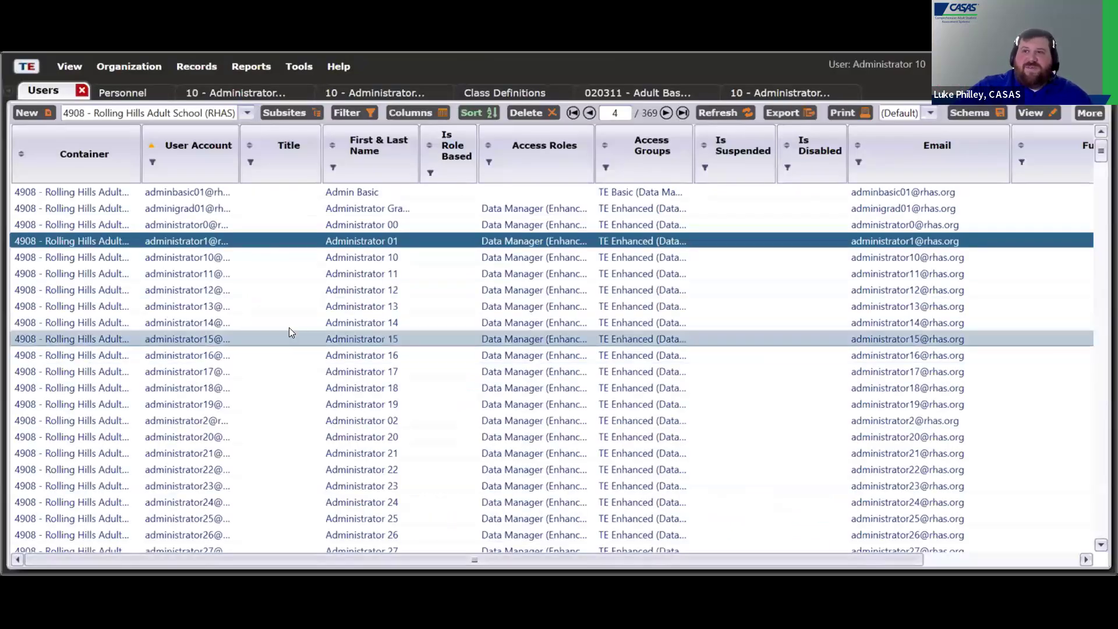
{"action": "left_click", "coordinate": [297, 324]}
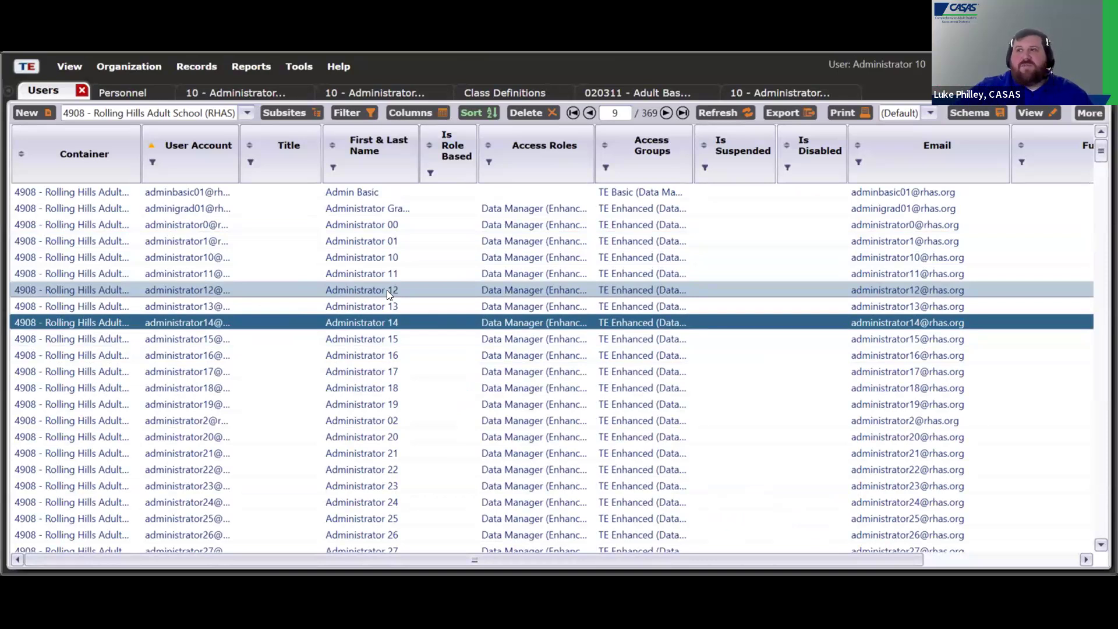
{"action": "left_click", "coordinate": [425, 209]}
{"action": "double_click", "coordinate": [449, 360]}
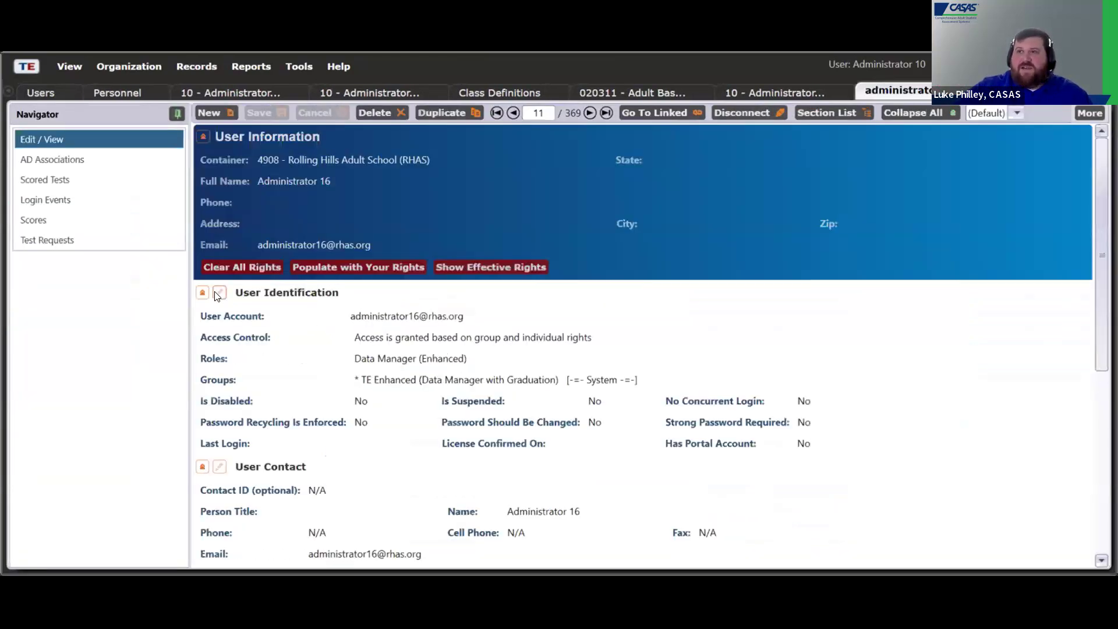
- Edit the user identification to grant access based on roles (for Teacher Portal) and remove the Data Manager role
{"action": "left_click", "coordinate": [218, 294]}
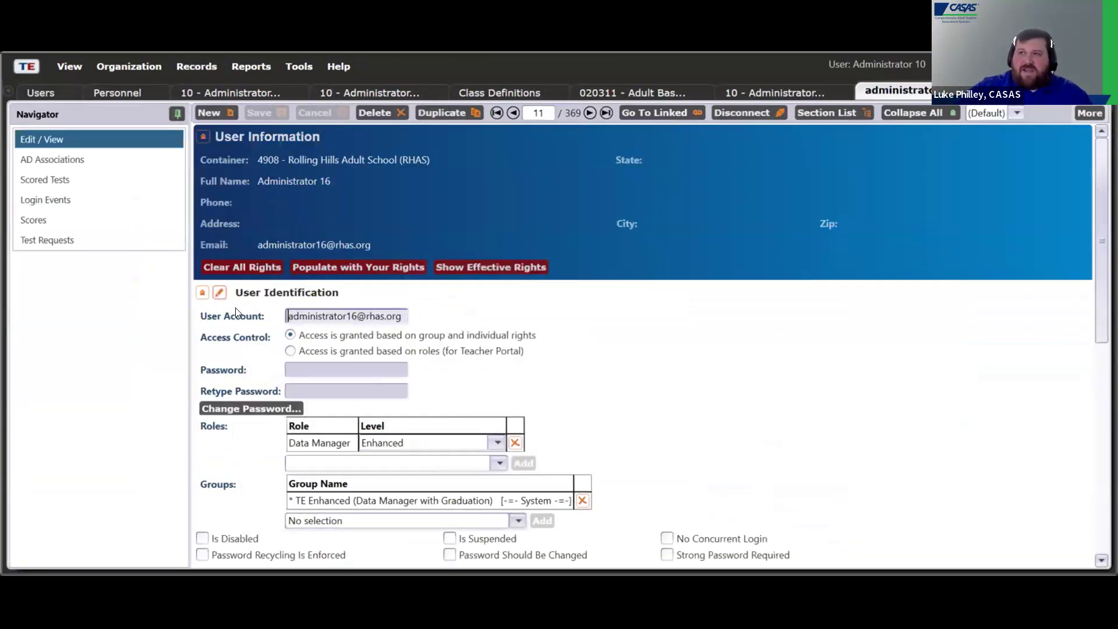
{"action": "left_click", "coordinate": [332, 353]}
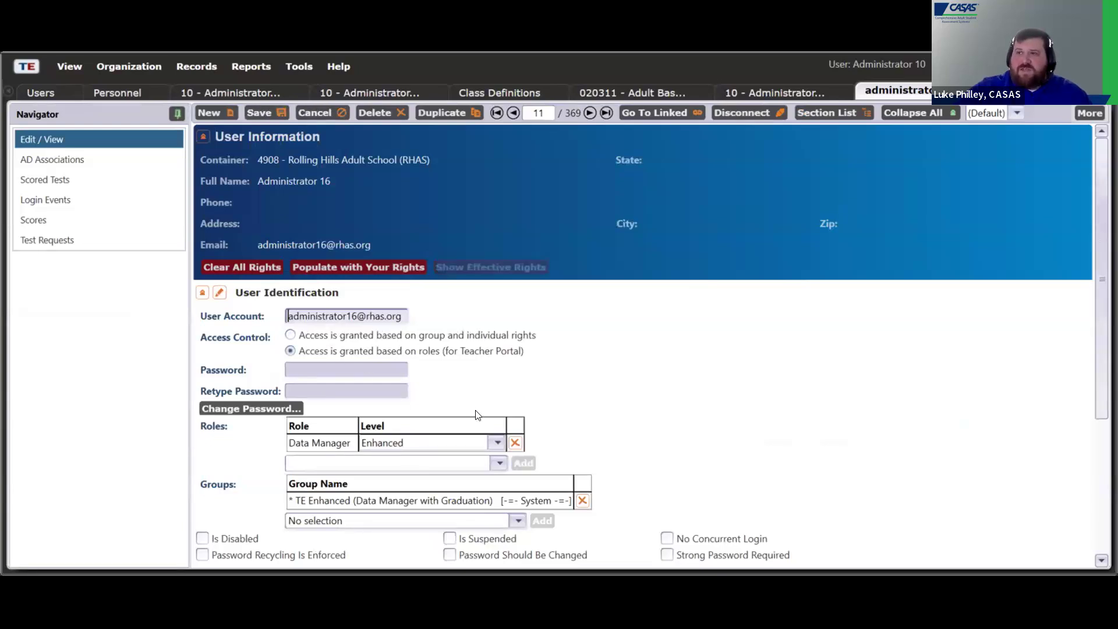
{"action": "left_click", "coordinate": [515, 443]}
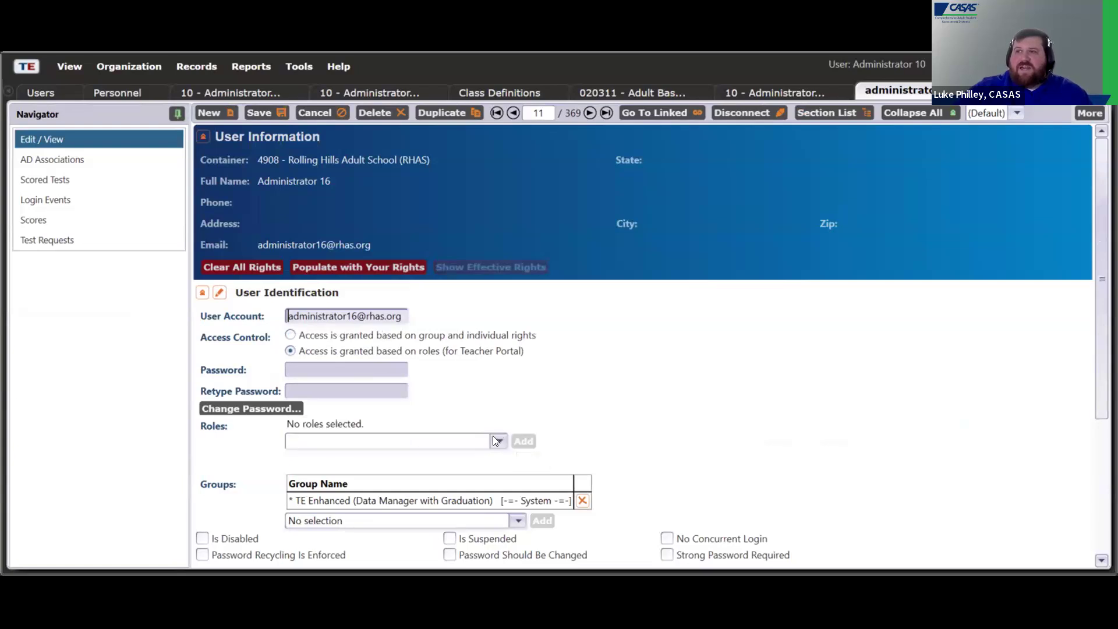
- Try the Program Administrator role at the Standard level for this user, and remove it
{"action": "left_click", "coordinate": [493, 438]}
{"action": "left_click", "coordinate": [398, 478]}
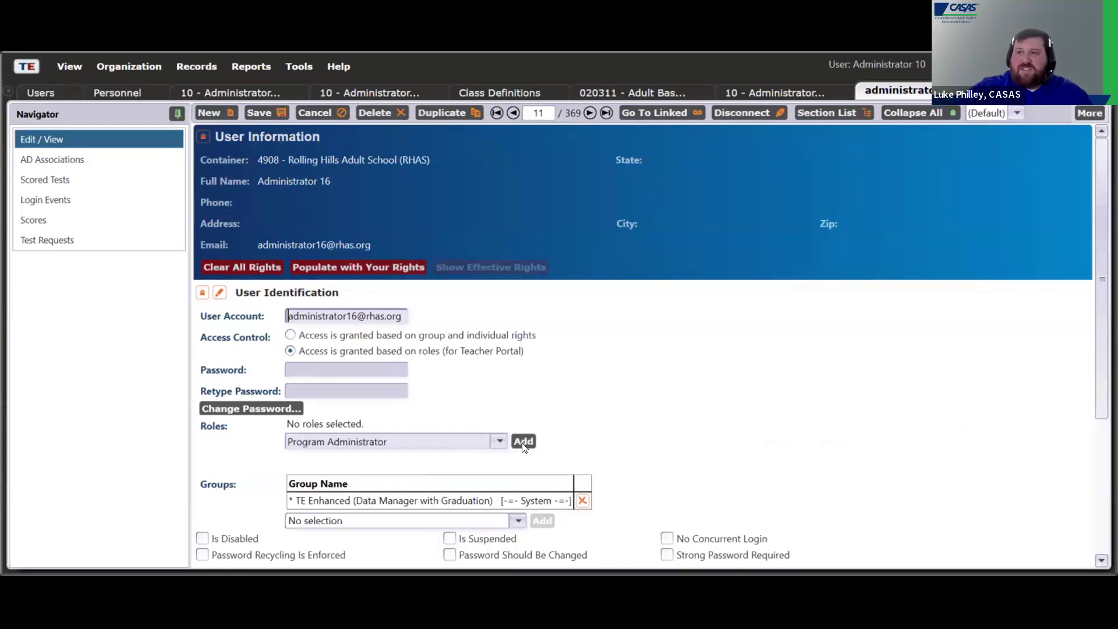
{"action": "left_click", "coordinate": [521, 444]}
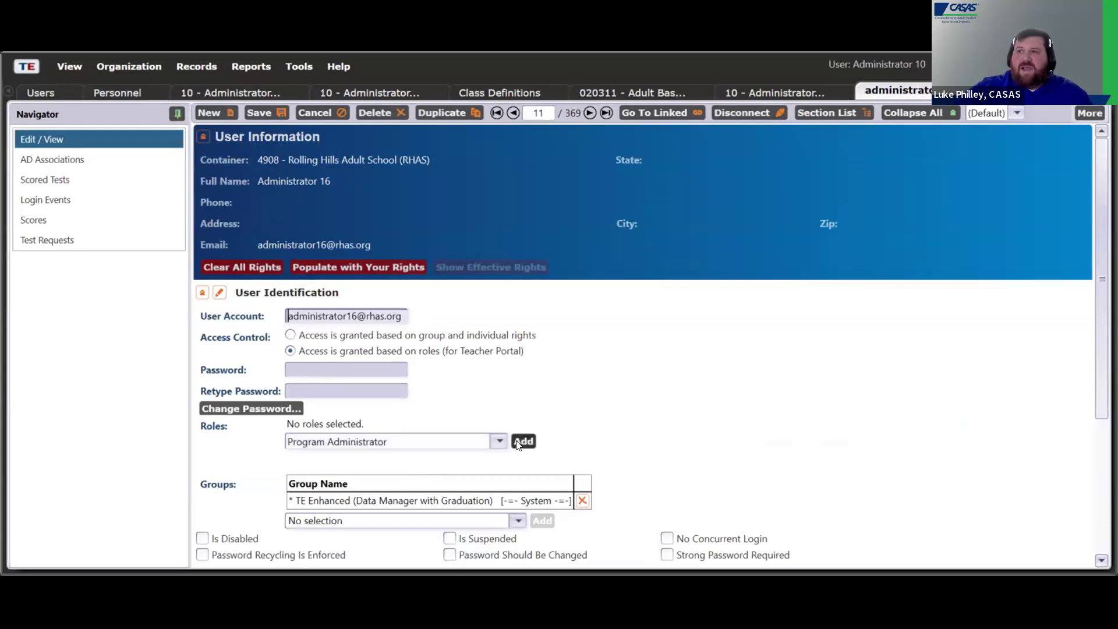
{"action": "left_click", "coordinate": [525, 441]}
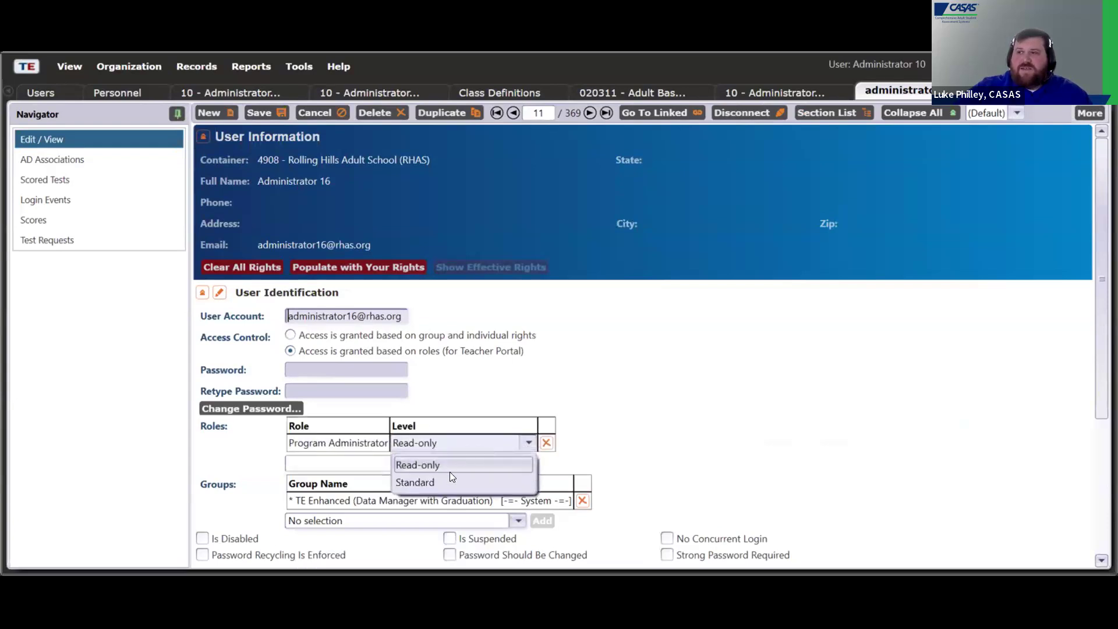
{"action": "key", "text": "Return"}
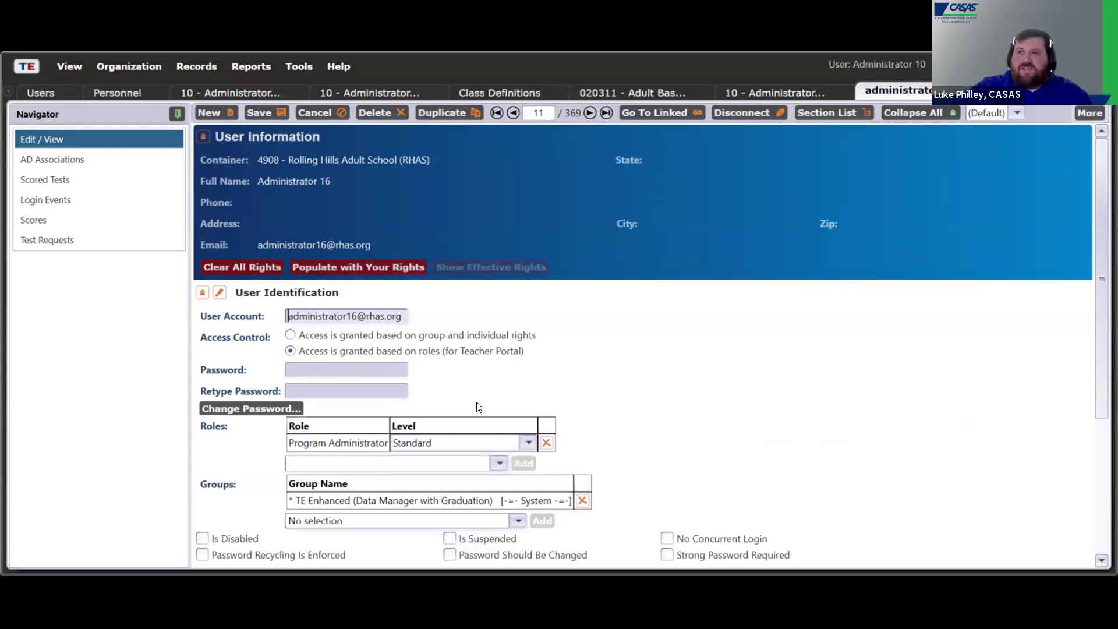
{"action": "left_click", "coordinate": [548, 444]}
- Add the Teacher role to the user and set its level to Enhanced
{"action": "left_click", "coordinate": [442, 440]}
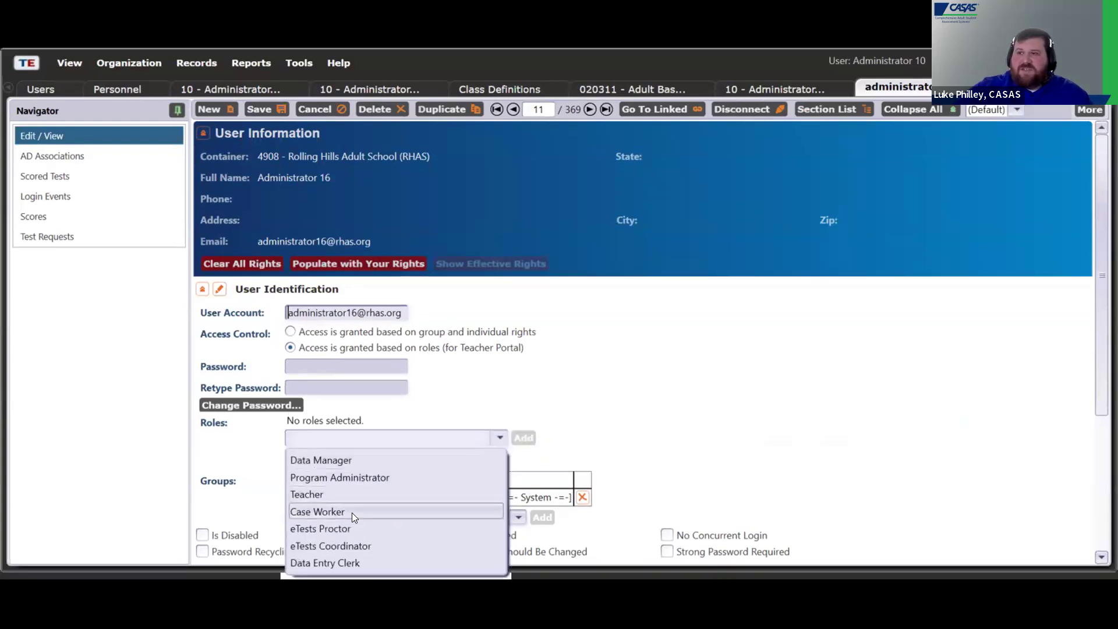
{"action": "left_click", "coordinate": [353, 494]}
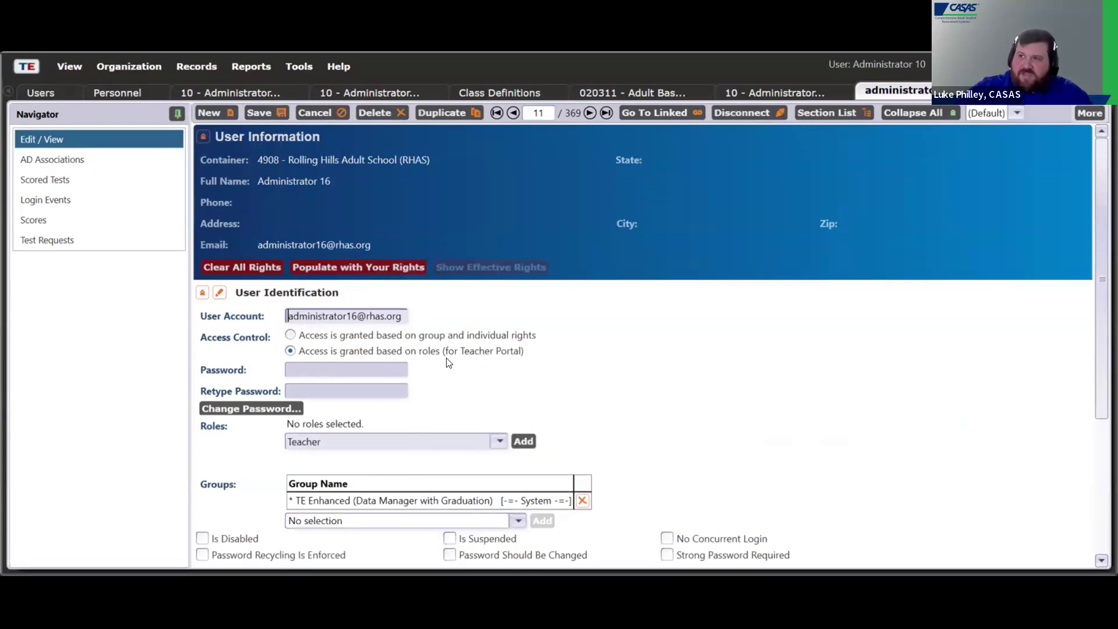
{"action": "left_click", "coordinate": [520, 448]}
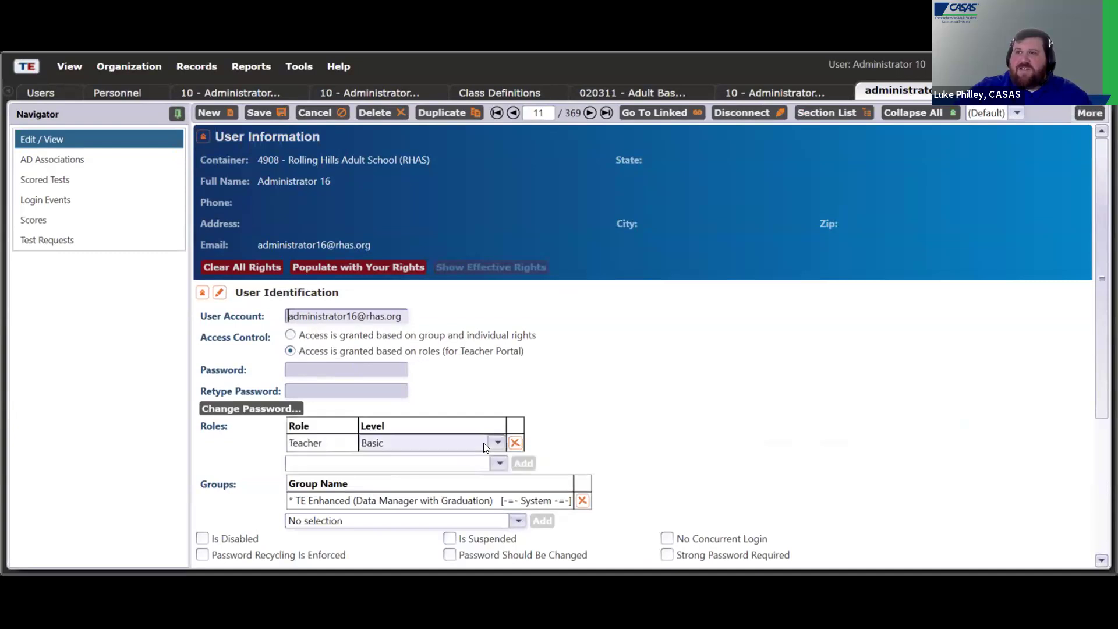
{"action": "left_click", "coordinate": [488, 443]}
{"action": "left_click", "coordinate": [496, 454]}
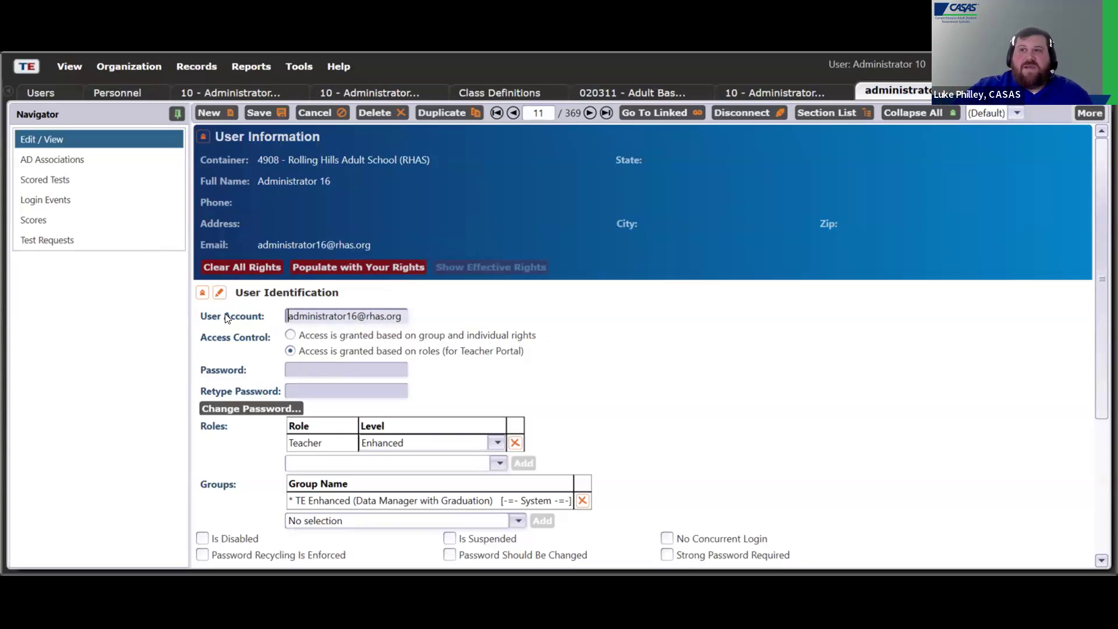
- Change the user's password by entering it in both the password and retype fields, and save the record
{"action": "left_click", "coordinate": [263, 410]}
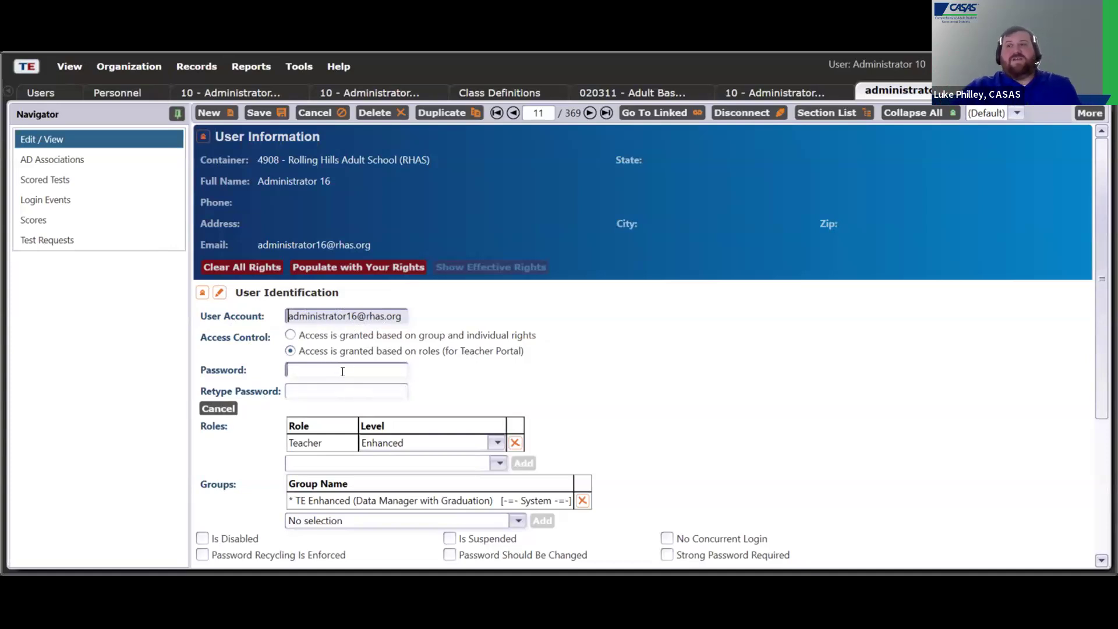
{"action": "type", "text": "***"}
{"action": "key", "text": "Tab"}
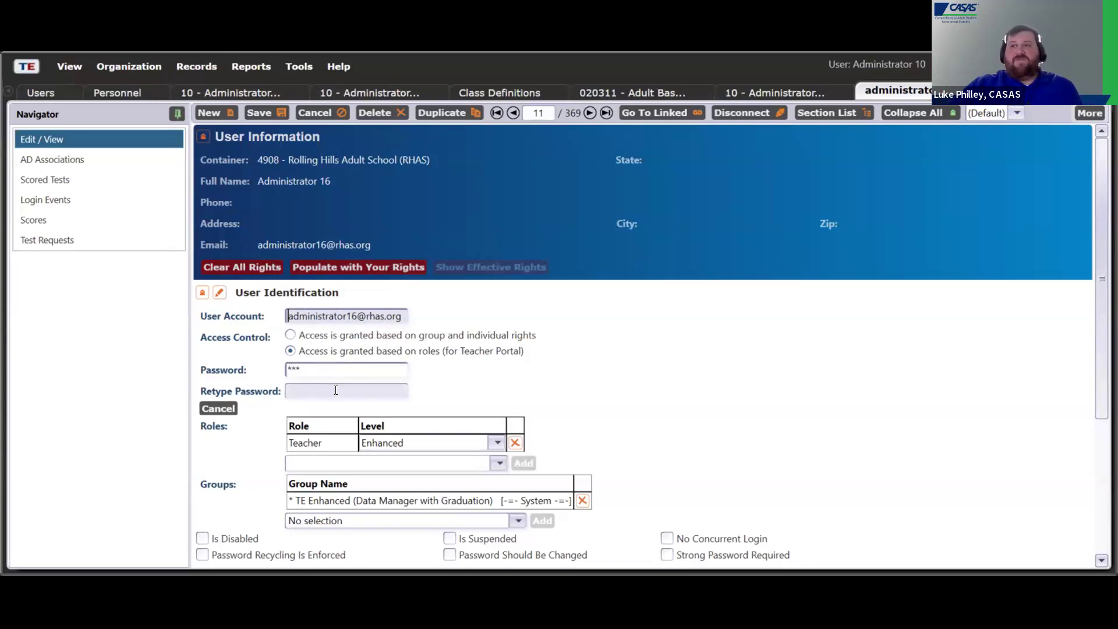
{"action": "type", "text": "***"}
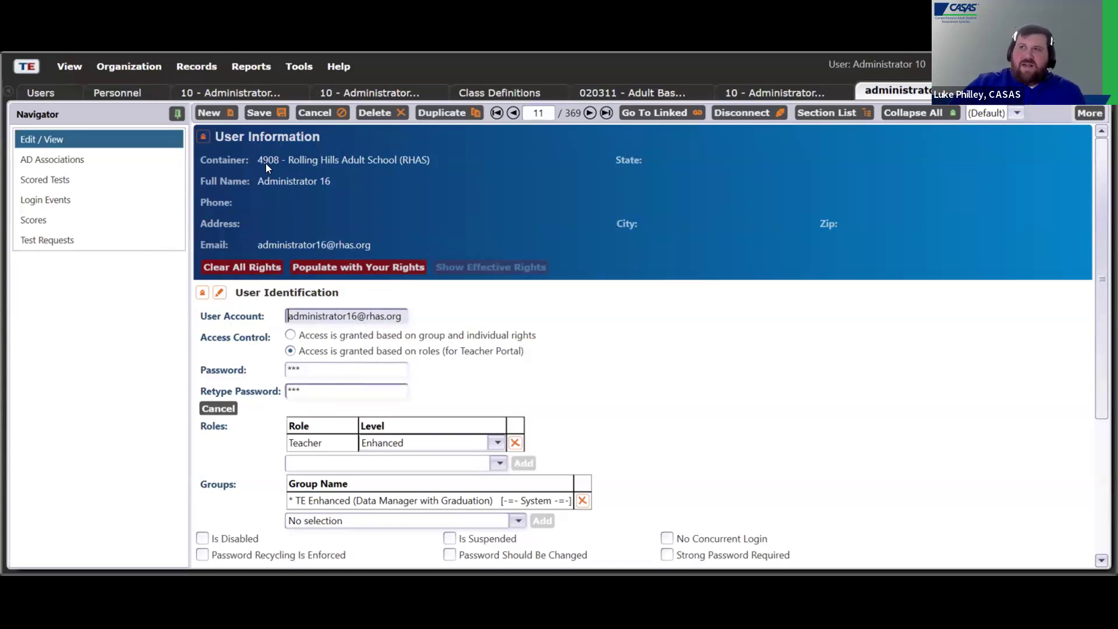
{"action": "left_click", "coordinate": [264, 112]}
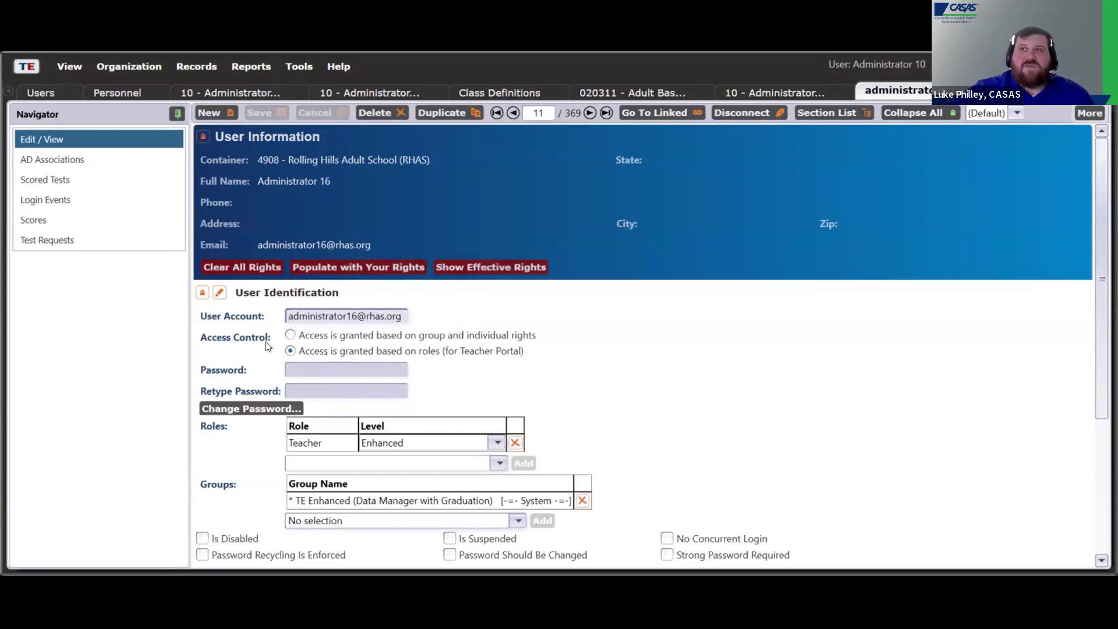
- Disconnect the current session and log back in to server Rolling Hills Simulation by entering the account password
{"action": "left_click", "coordinate": [35, 73]}
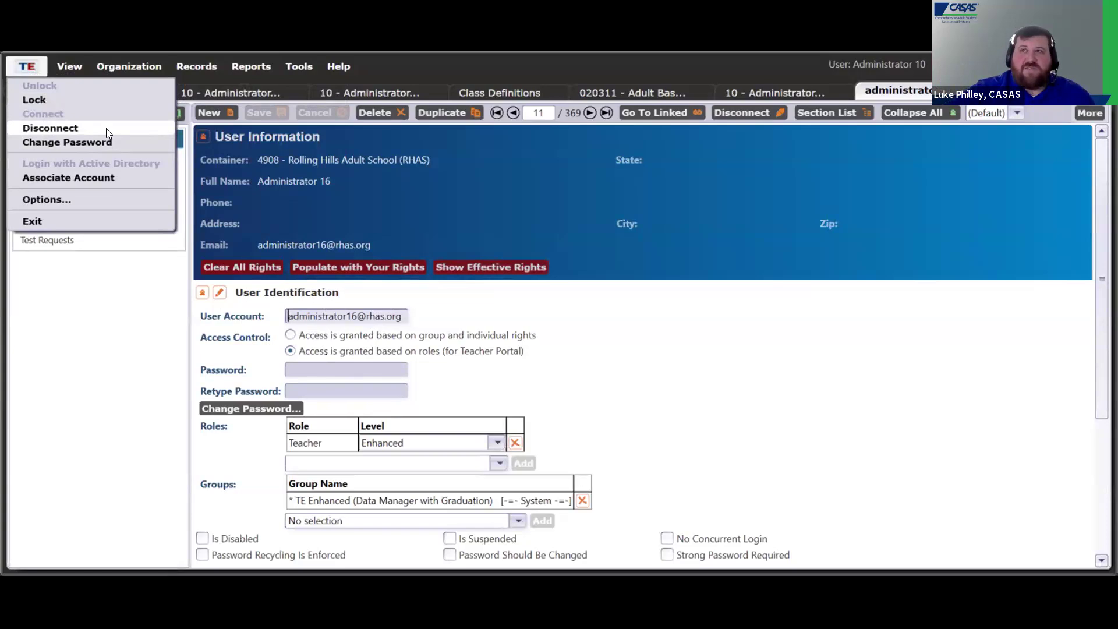
{"action": "left_click", "coordinate": [106, 128]}
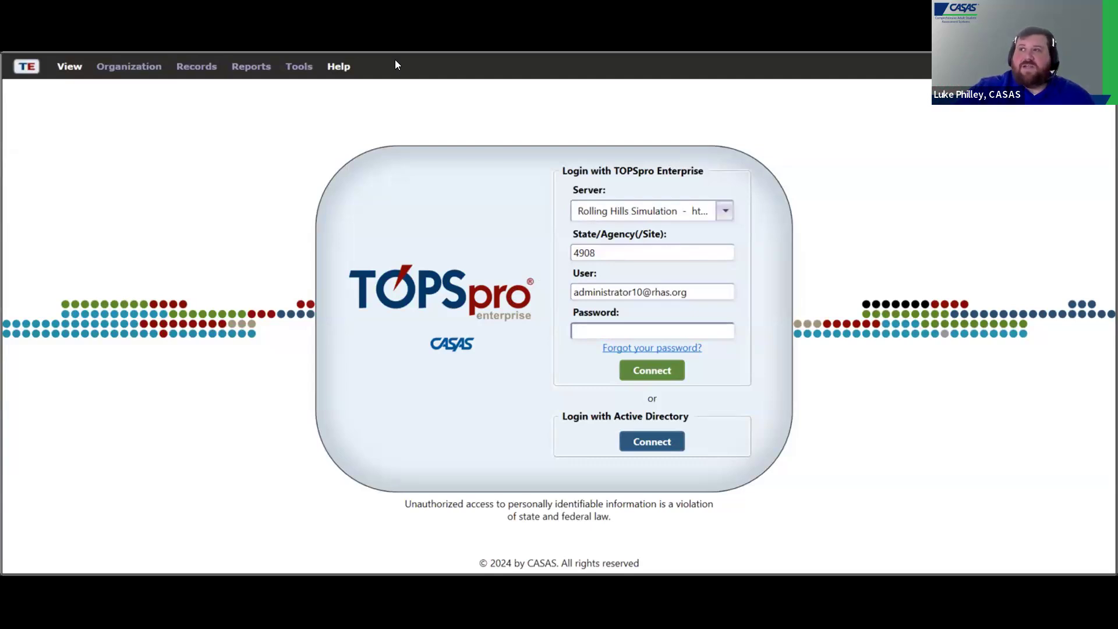
{"action": "type", "text": "*****"}
{"action": "key", "text": "Return"}
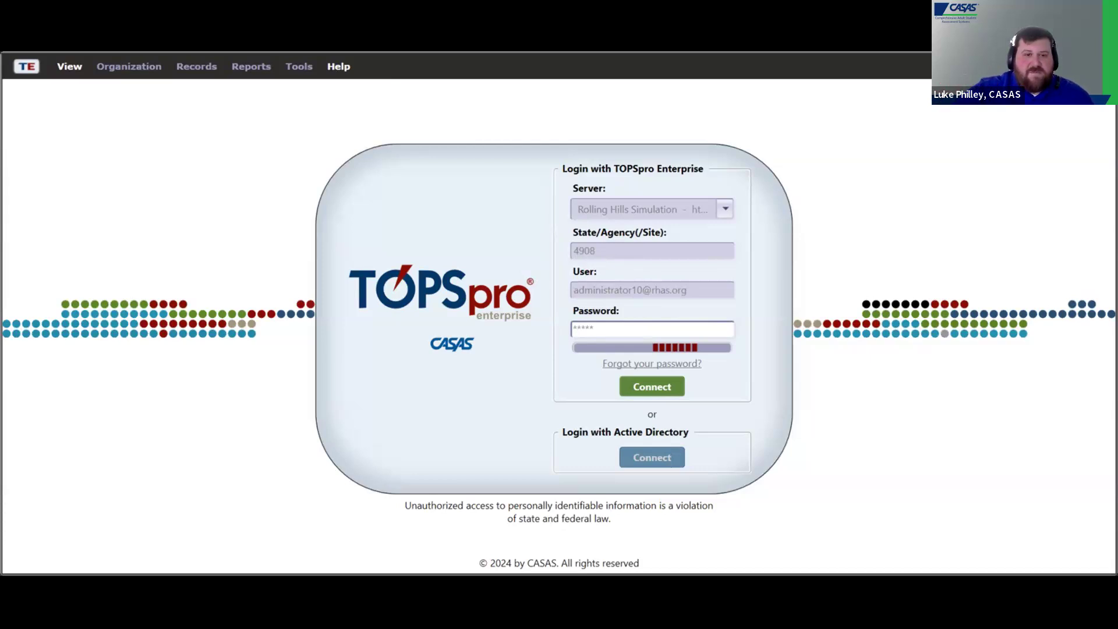
- Switch to the Chrome browser and load teportal.org in a new tab
{"action": "key", "text": "alt+Tab"}
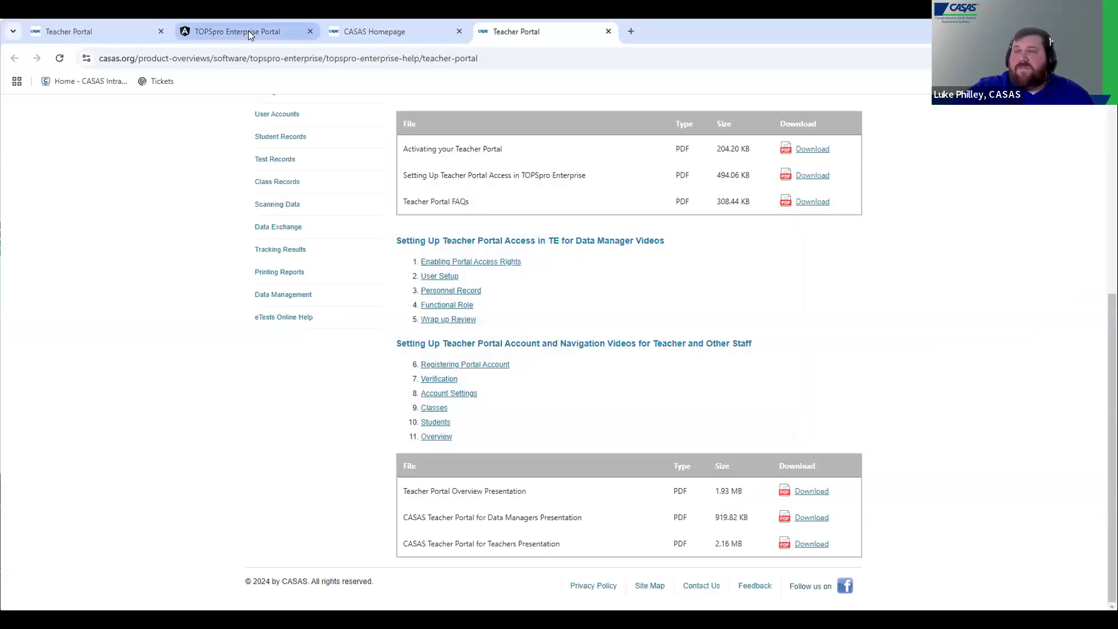
{"action": "left_click", "coordinate": [632, 31]}
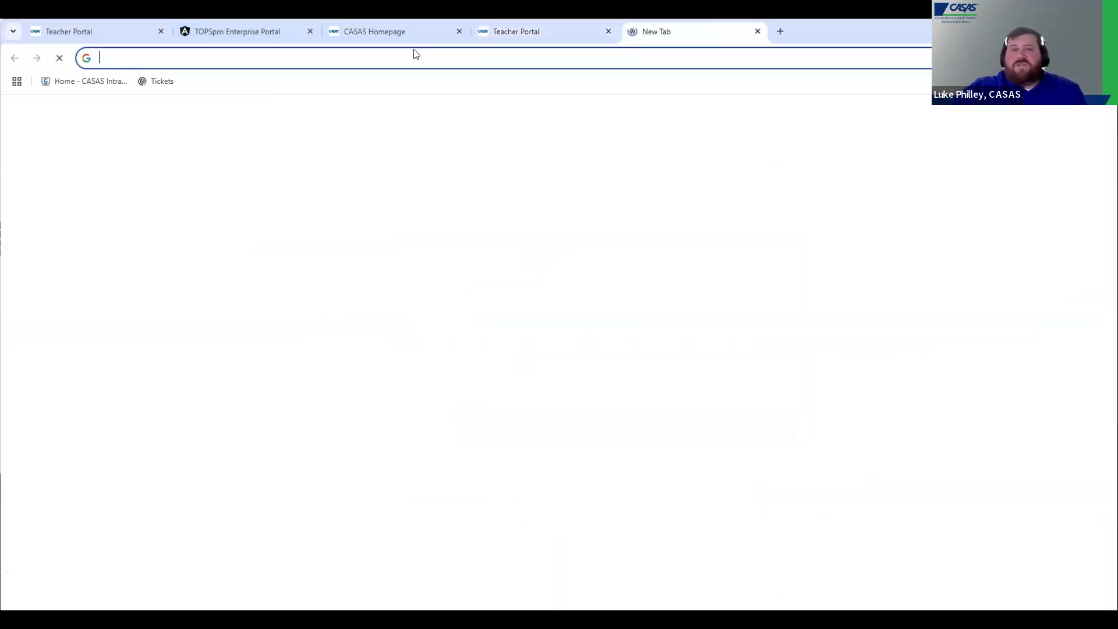
{"action": "type", "text": "te"}
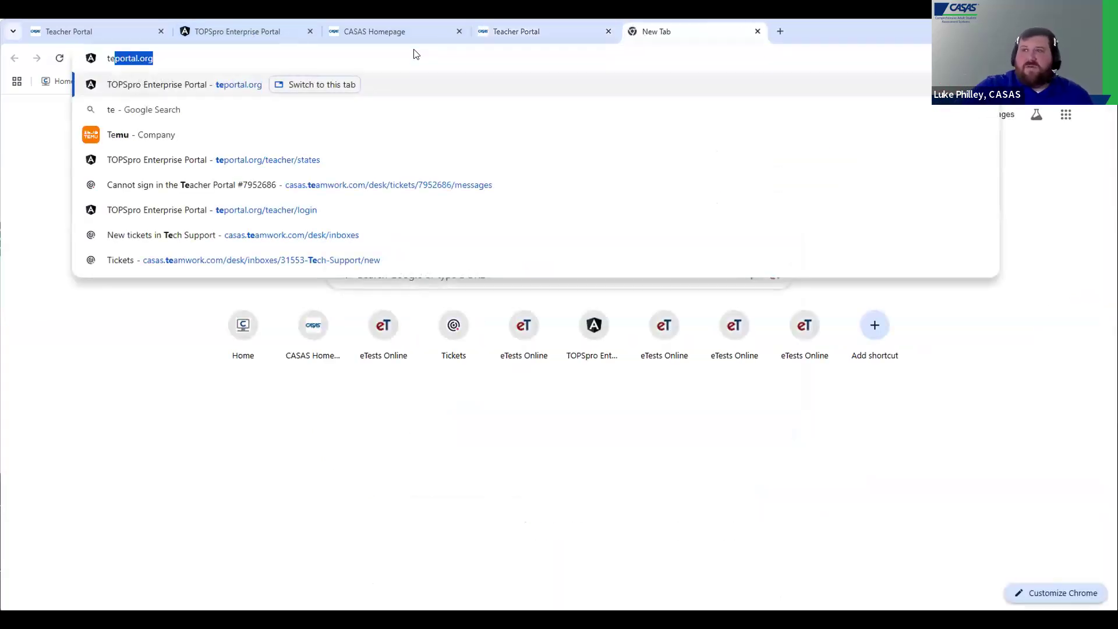
{"action": "key", "text": "Return"}
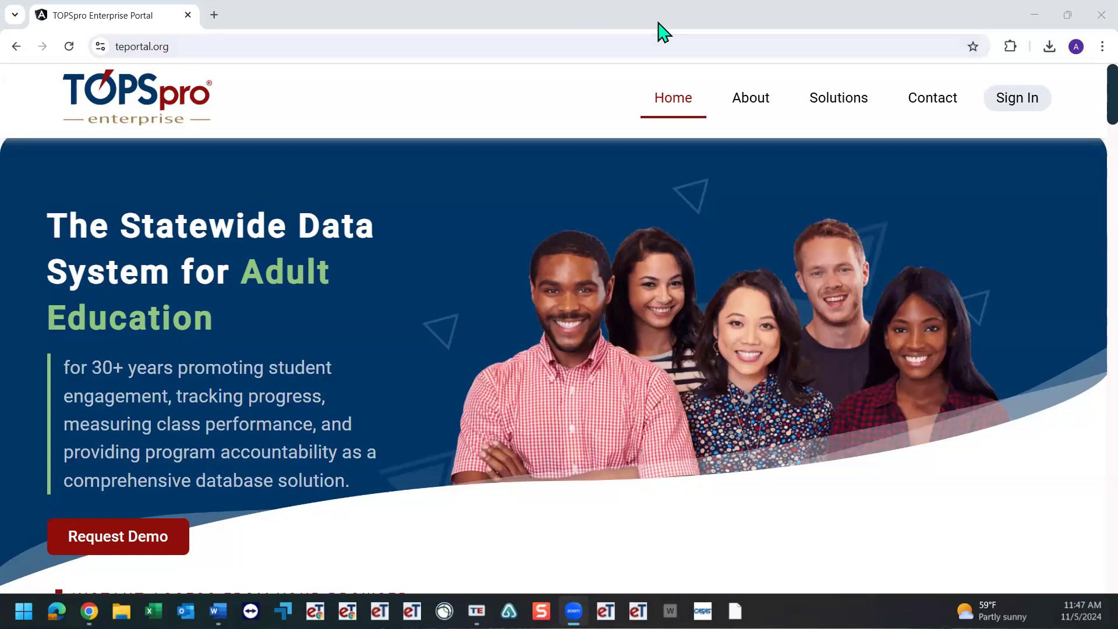
- Go to the teacher/administrator sign-in page and open its sign-up form
{"action": "left_click", "coordinate": [1017, 116]}
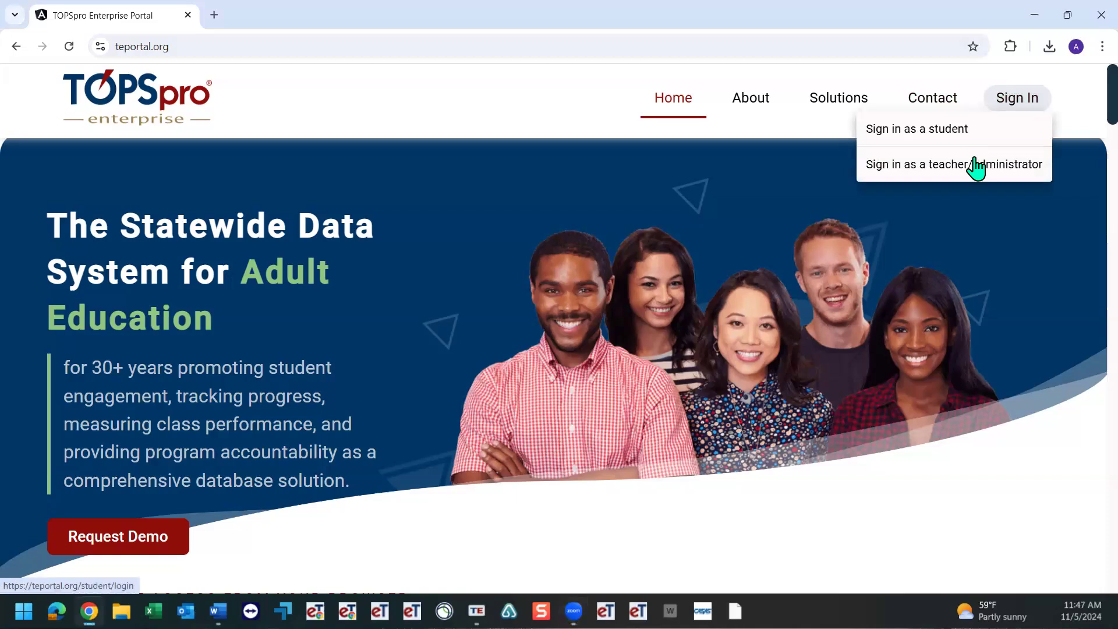
{"action": "left_click", "coordinate": [973, 157]}
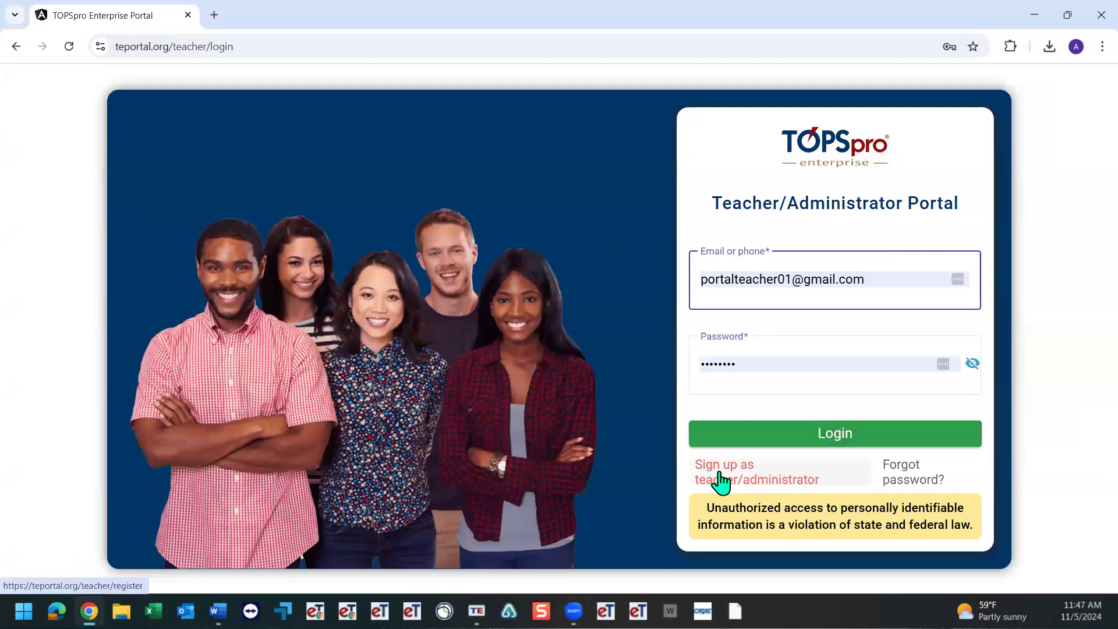
{"action": "left_click", "coordinate": [774, 478]}
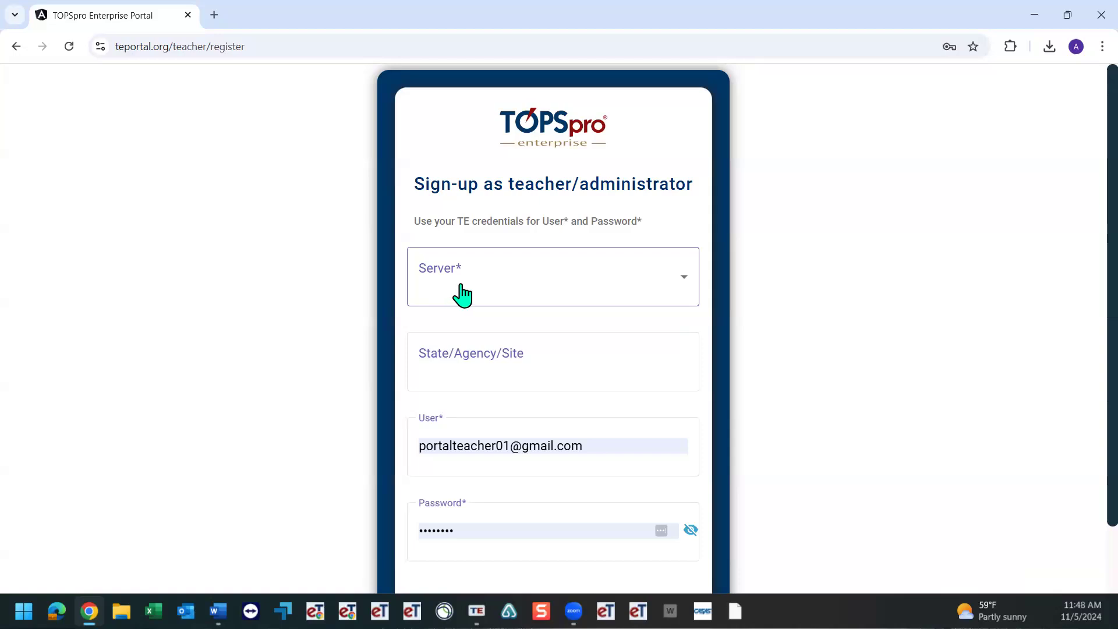
- Set the sign-up form's server to California and its State/Agency/Site to 113
{"action": "left_click", "coordinate": [657, 289]}
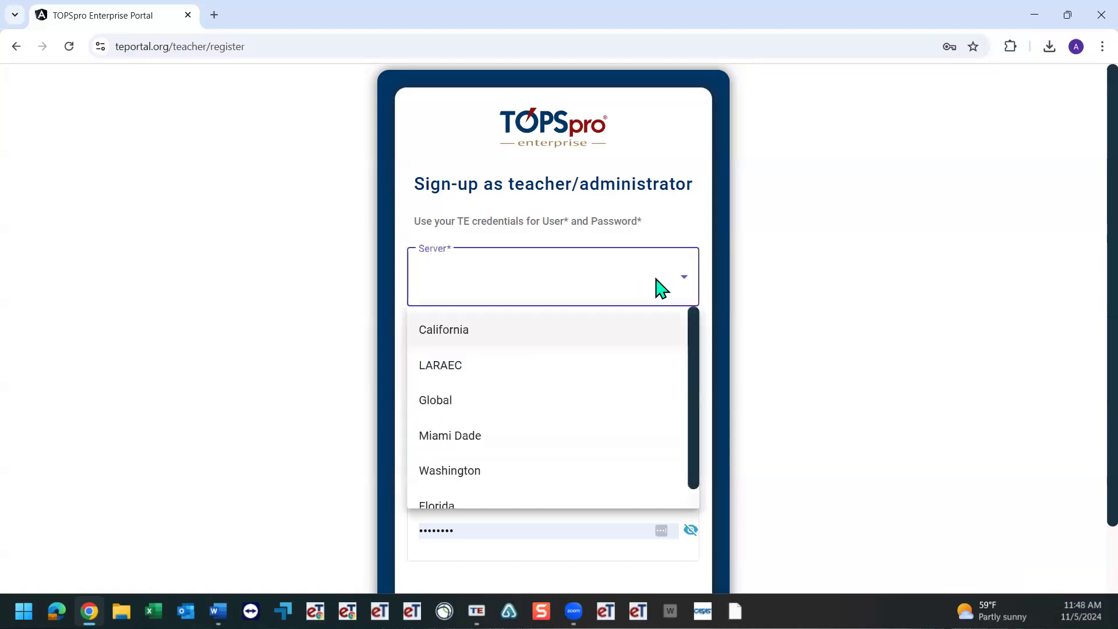
{"action": "left_click", "coordinate": [470, 339]}
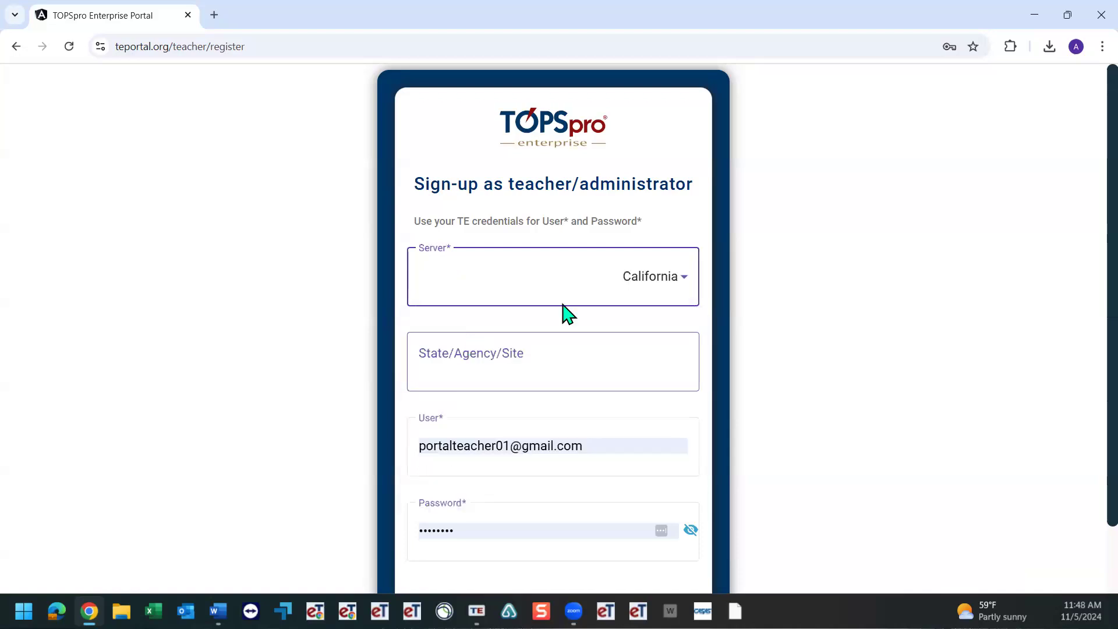
{"action": "left_click", "coordinate": [595, 359]}
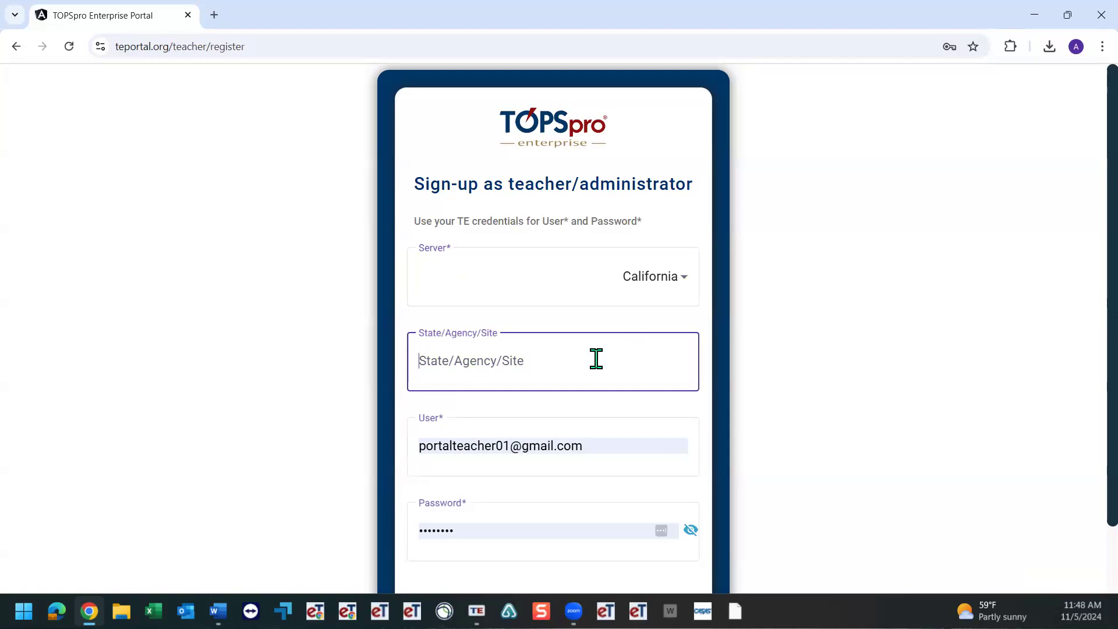
{"action": "type", "text": "113"}
- Check the prefilled user and password fields, and continue past the teacher/administrator sign-up form
{"action": "left_click", "coordinate": [617, 443]}
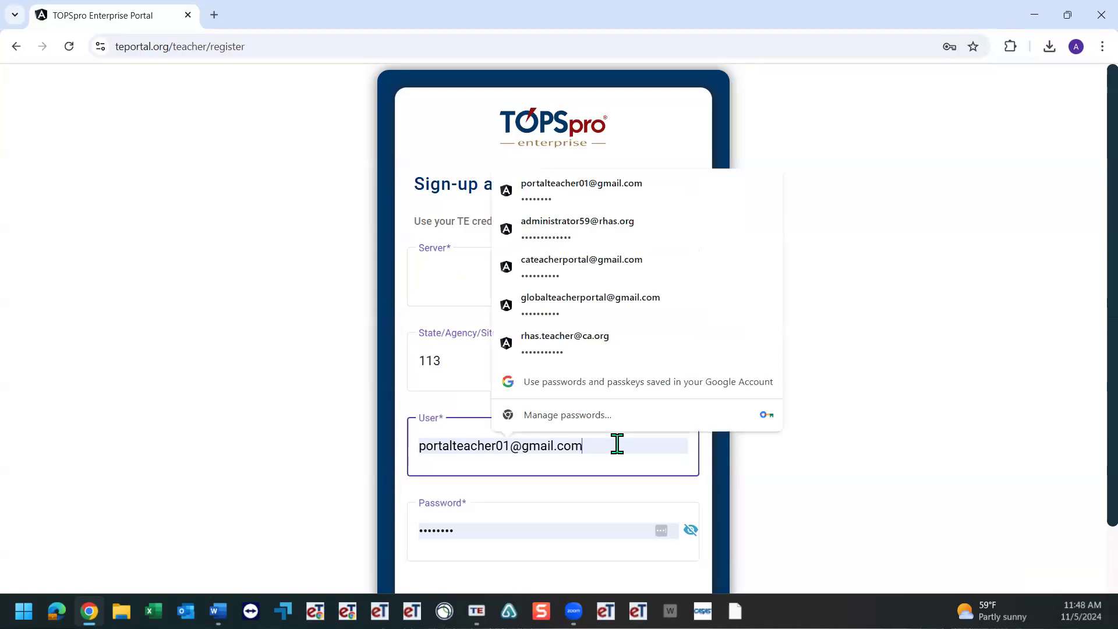
{"action": "left_click", "coordinate": [934, 512]}
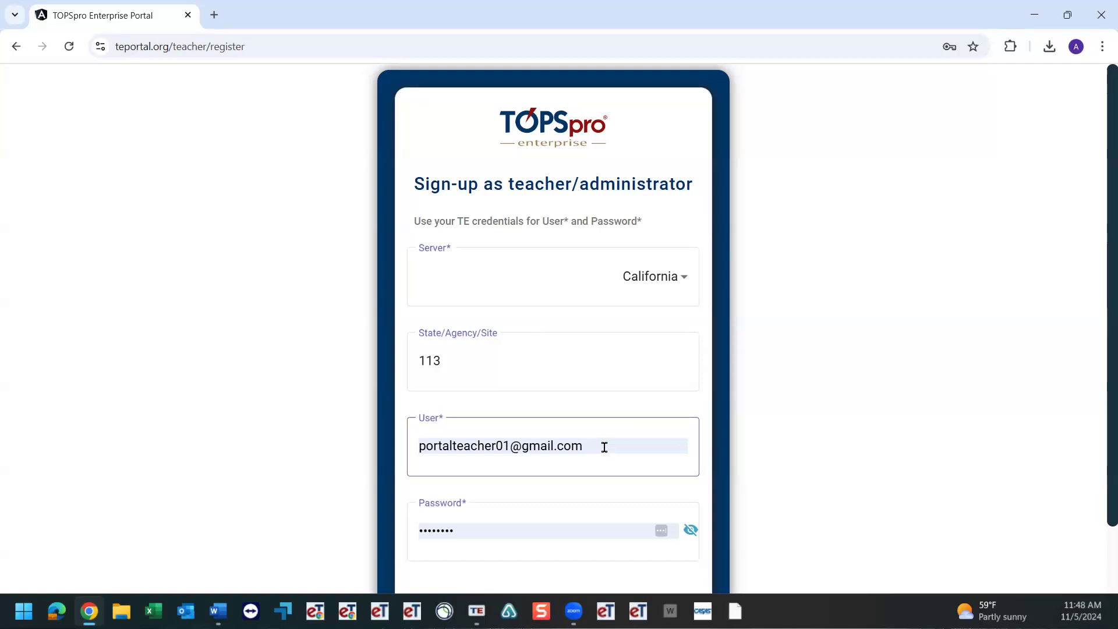
{"action": "scroll", "coordinate": [618, 423], "scroll_direction": "down", "scroll_amount": 2}
{"action": "left_click", "coordinate": [455, 456]}
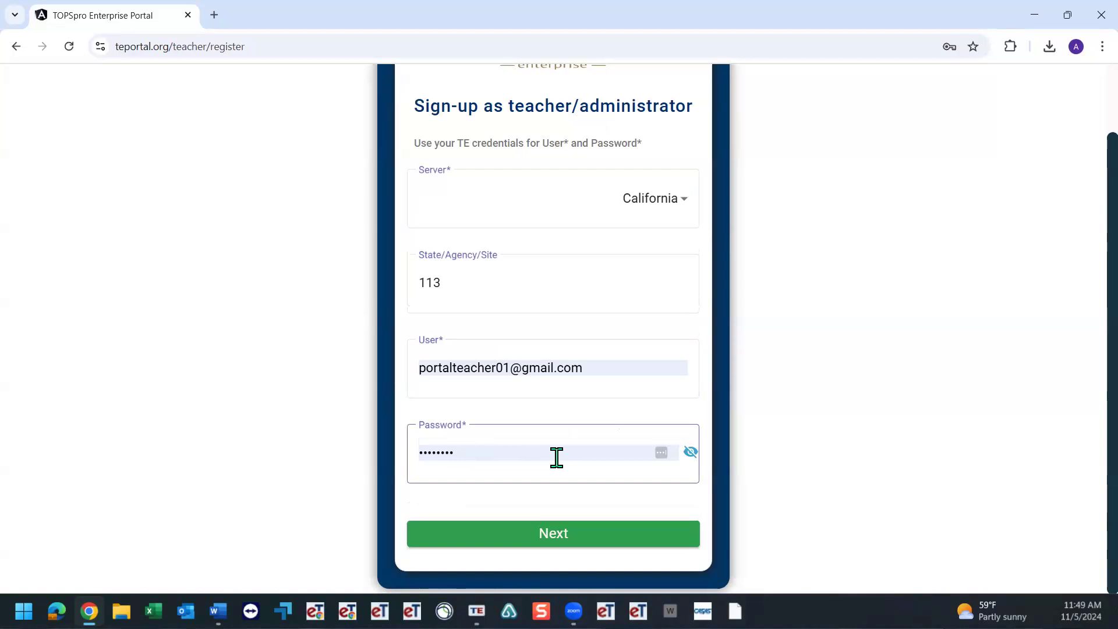
{"action": "left_click", "coordinate": [563, 541]}
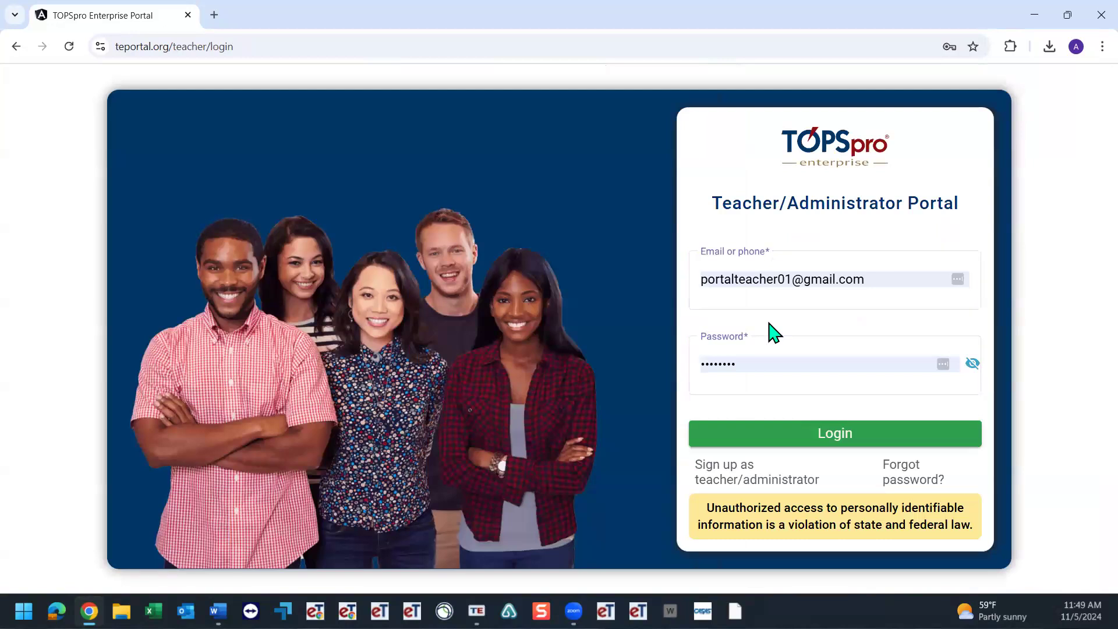
- Reopen the teacher/administrator sign-up form, review its server options and credential fields, and return to the sign-in page
{"action": "left_click", "coordinate": [754, 473]}
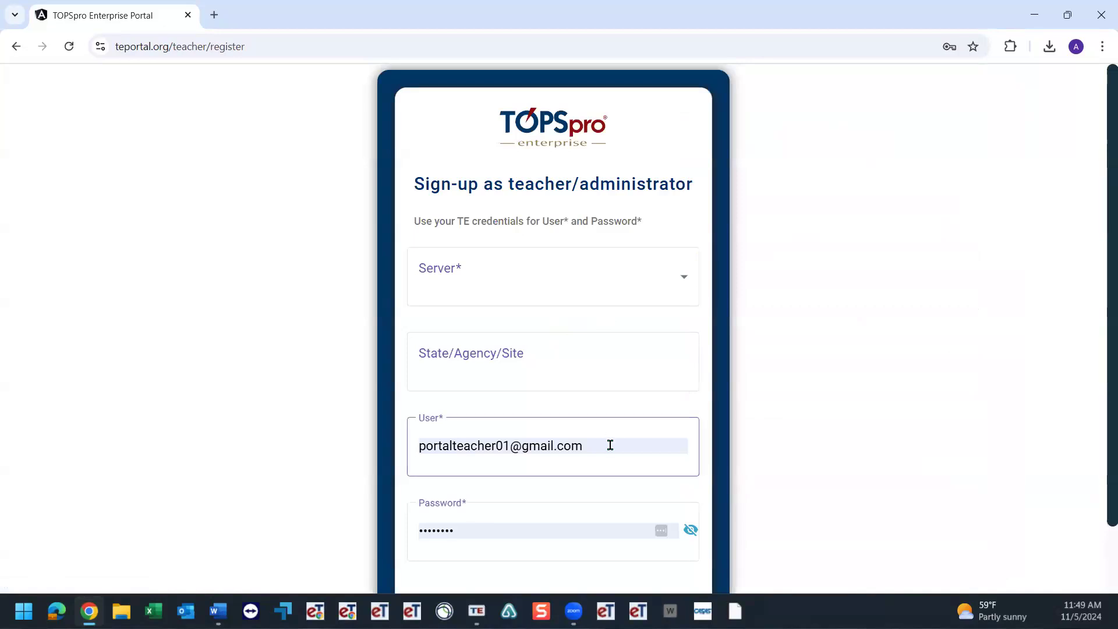
{"action": "left_click", "coordinate": [691, 278]}
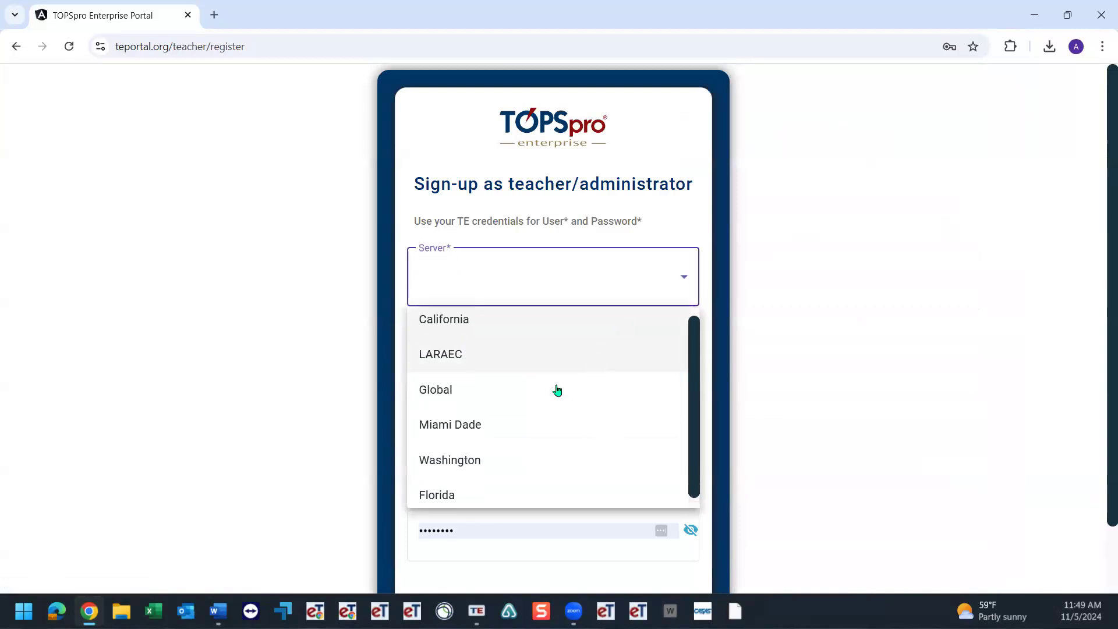
{"action": "left_click", "coordinate": [821, 328]}
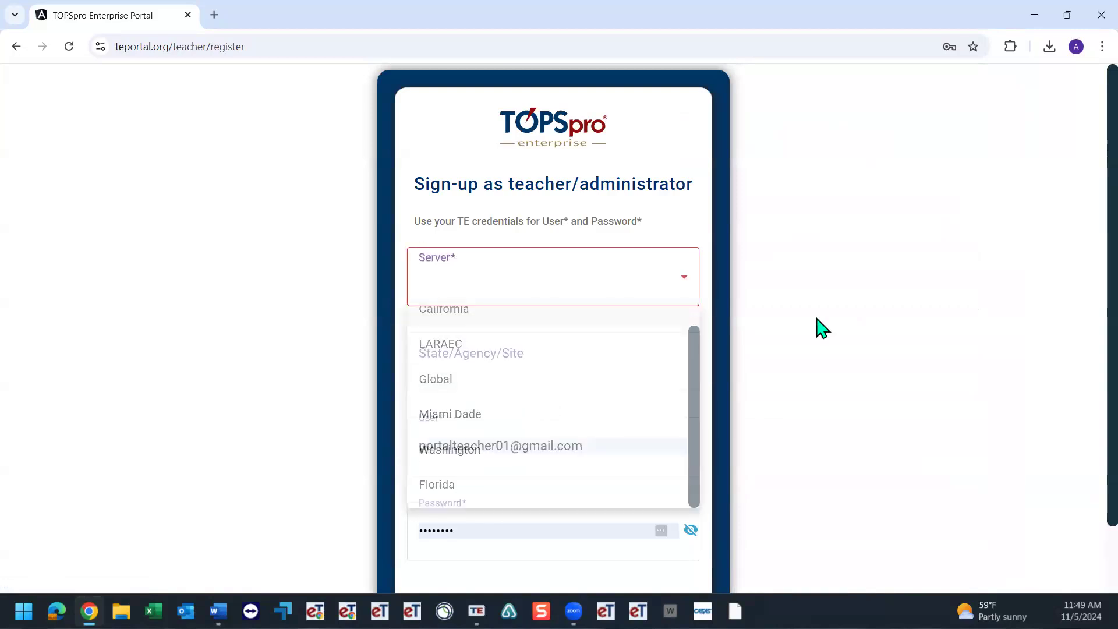
{"action": "scroll", "coordinate": [637, 362], "scroll_direction": "down", "scroll_amount": 2}
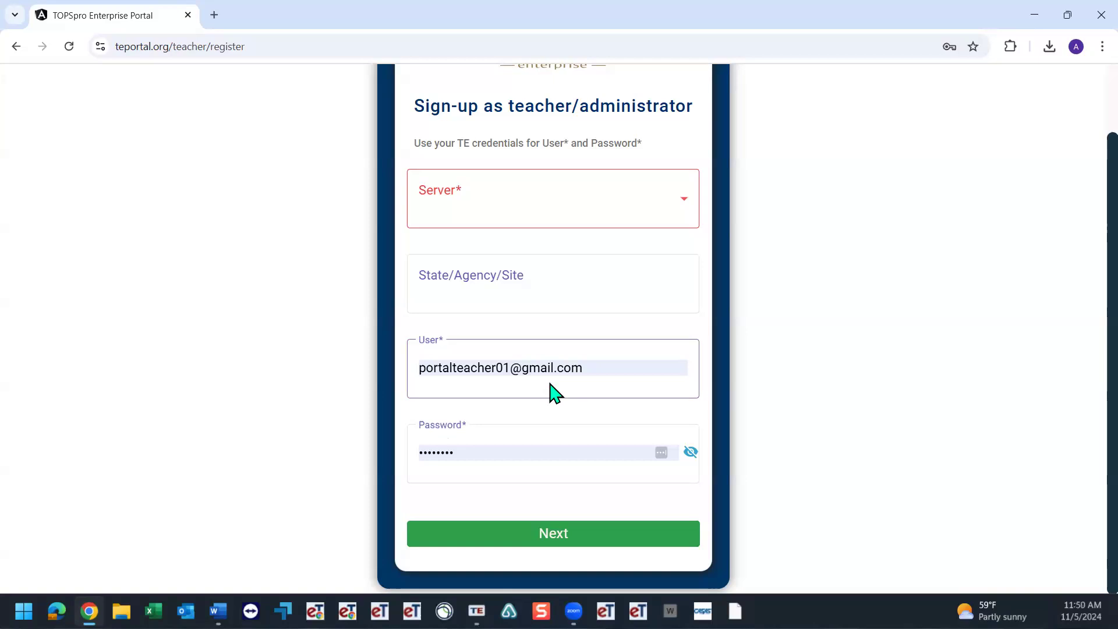
{"action": "scroll", "coordinate": [549, 389], "scroll_direction": "up", "scroll_amount": 1}
{"action": "scroll", "coordinate": [550, 386], "scroll_direction": "up", "scroll_amount": 1}
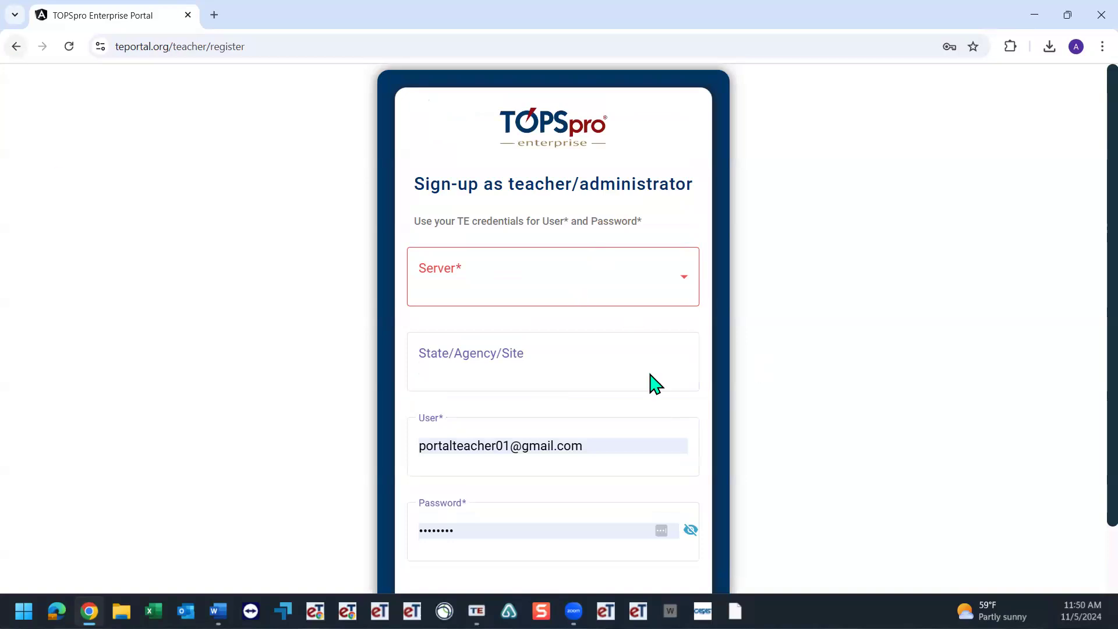
{"action": "key", "text": "alt+Left"}
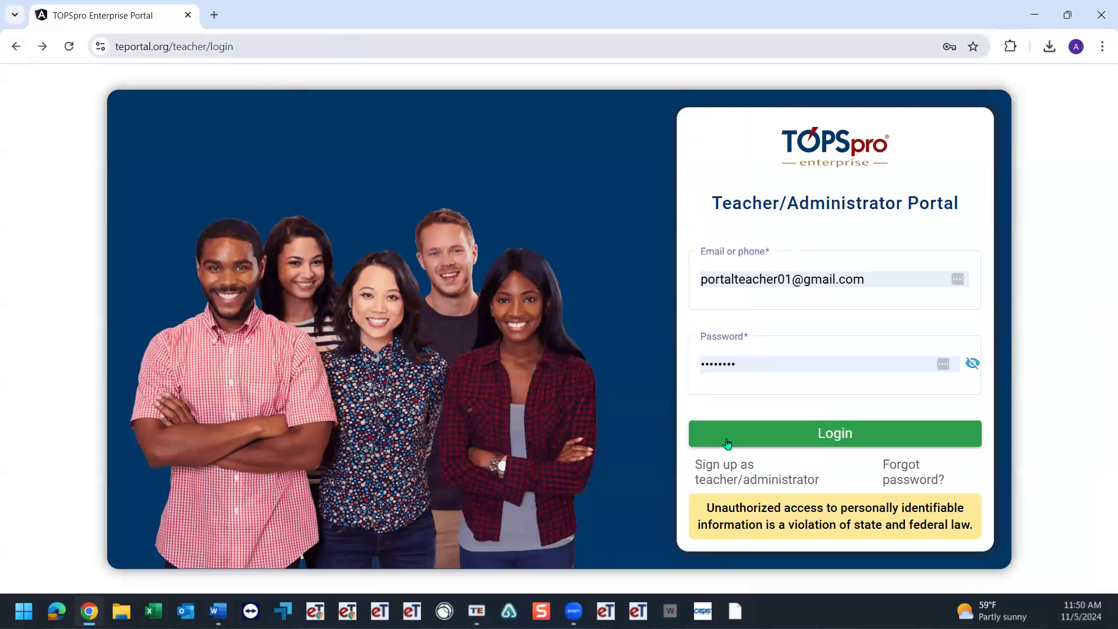
- Log in to the Teacher/Administrator Portal with the prefilled credentials and show the agency's user accounts
{"action": "left_click", "coordinate": [811, 447]}
{"action": "left_click", "coordinate": [811, 448]}
{"action": "left_click", "coordinate": [811, 447]}
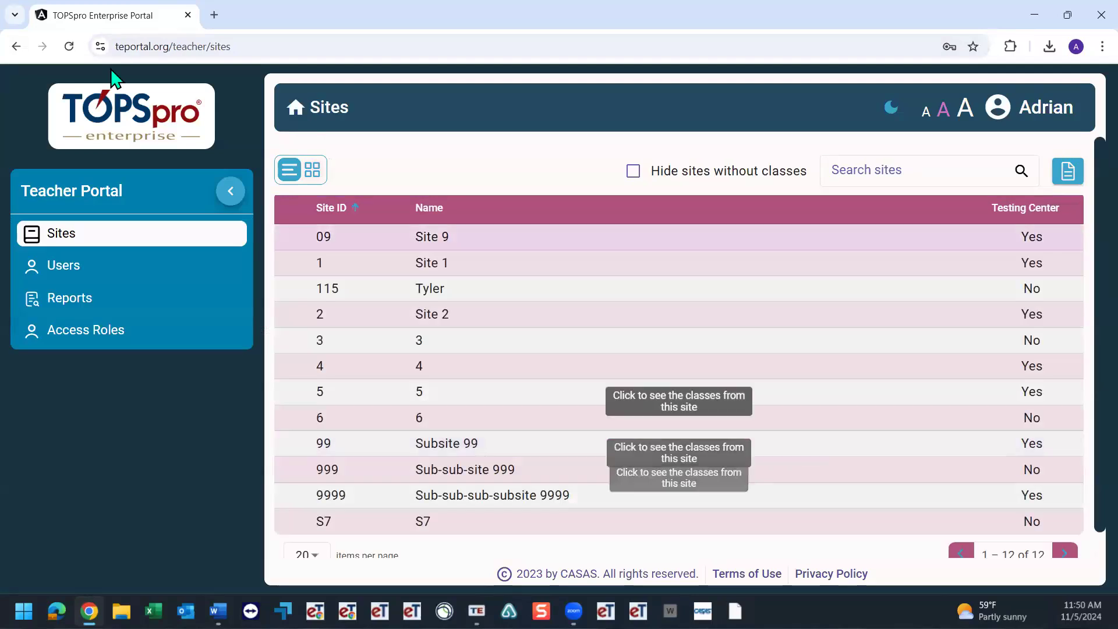
{"action": "left_click", "coordinate": [82, 270]}
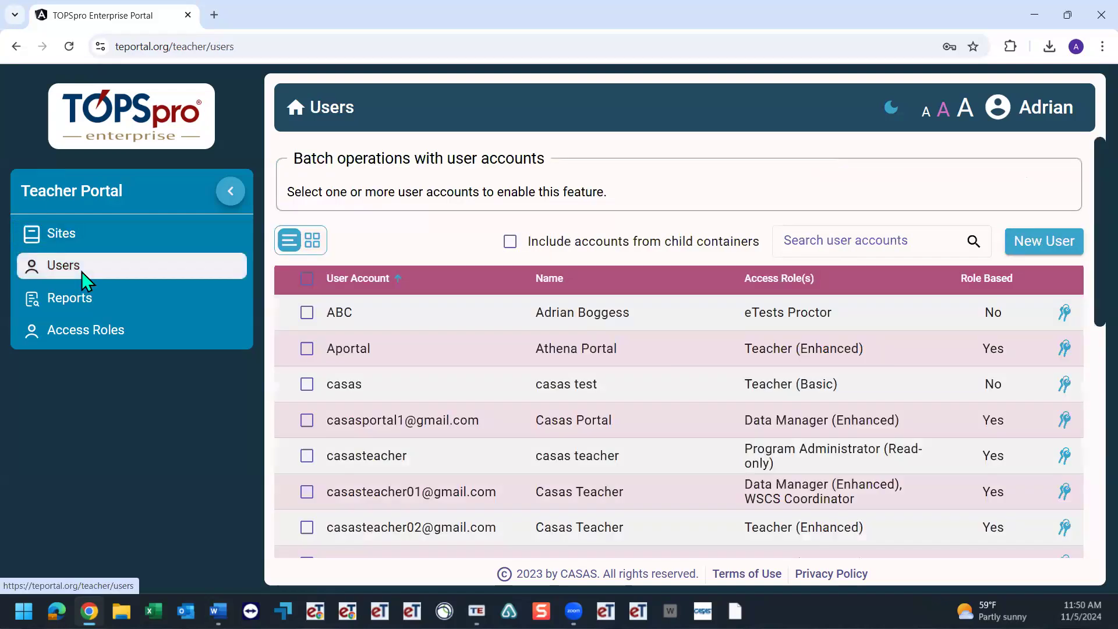
- Open the Teacher access role and examine its Portal Access Rights across the read-only, basic, standard and enhanced levels
{"action": "left_click", "coordinate": [66, 332]}
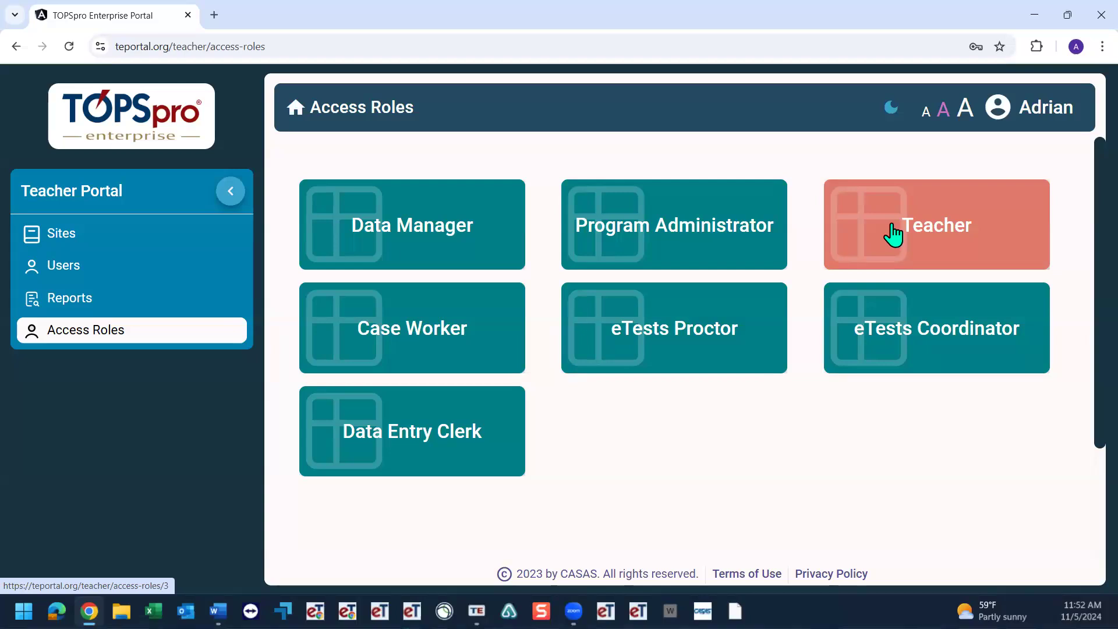
{"action": "left_click", "coordinate": [842, 227]}
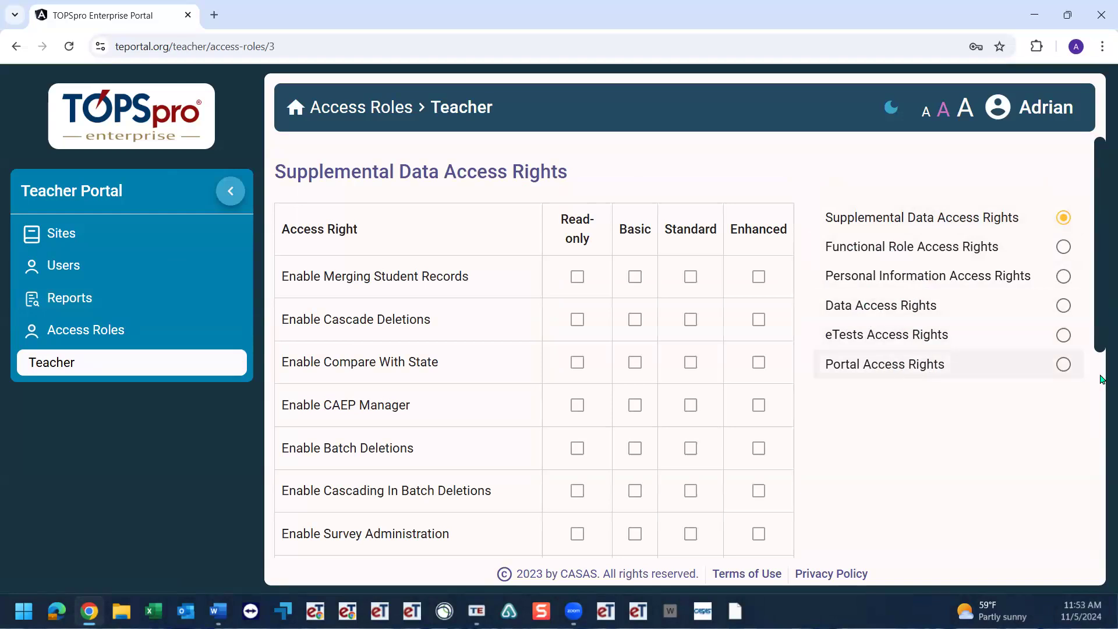
{"action": "left_click", "coordinate": [1063, 366]}
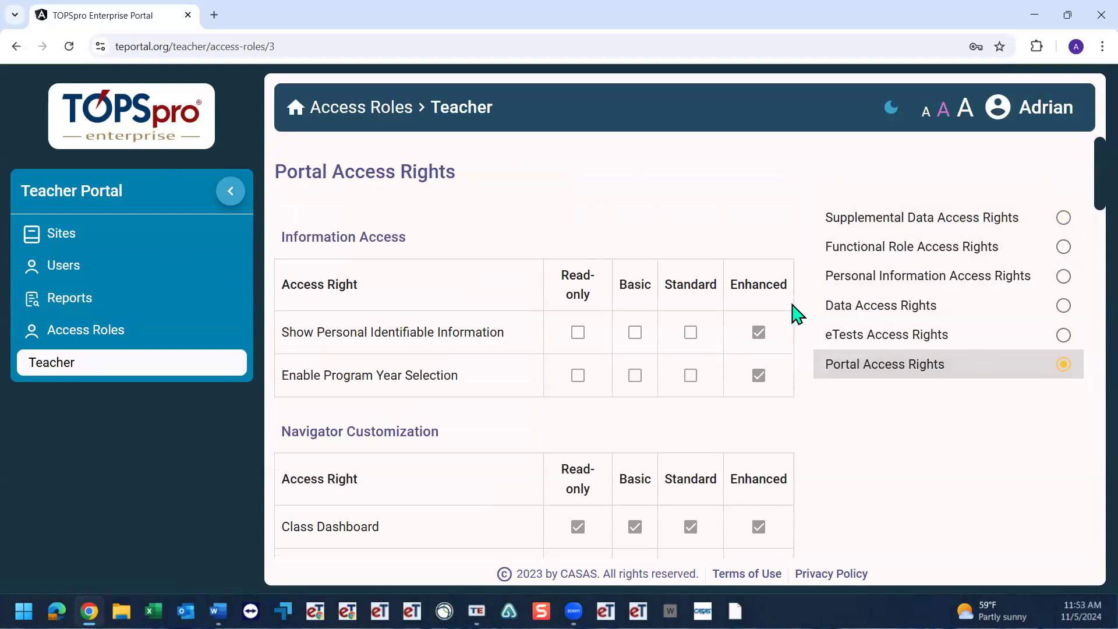
{"action": "scroll", "coordinate": [801, 312], "scroll_direction": "down", "scroll_amount": 10}
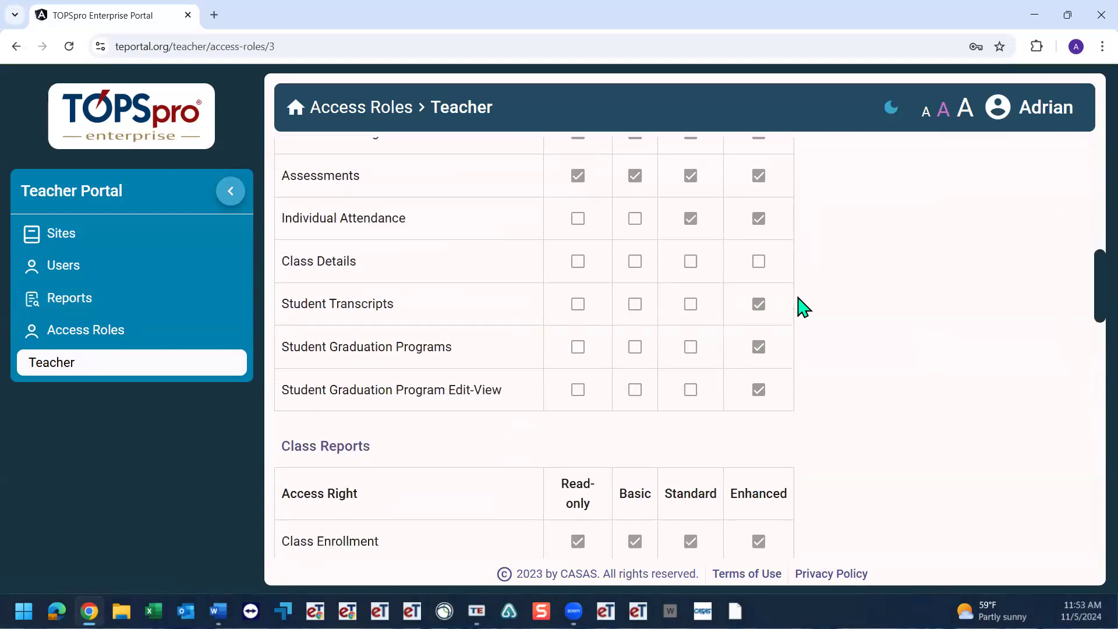
{"action": "scroll", "coordinate": [802, 305], "scroll_direction": "up", "scroll_amount": 10}
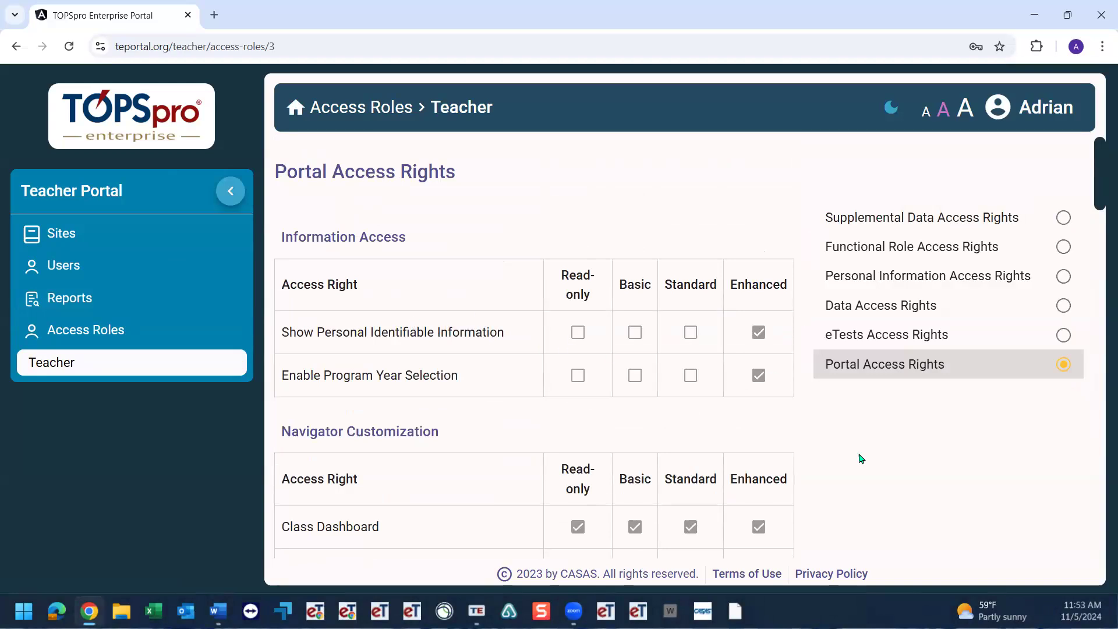
{"action": "scroll", "coordinate": [863, 461], "scroll_direction": "down", "scroll_amount": 3}
{"action": "scroll", "coordinate": [863, 461], "scroll_direction": "down", "scroll_amount": 1}
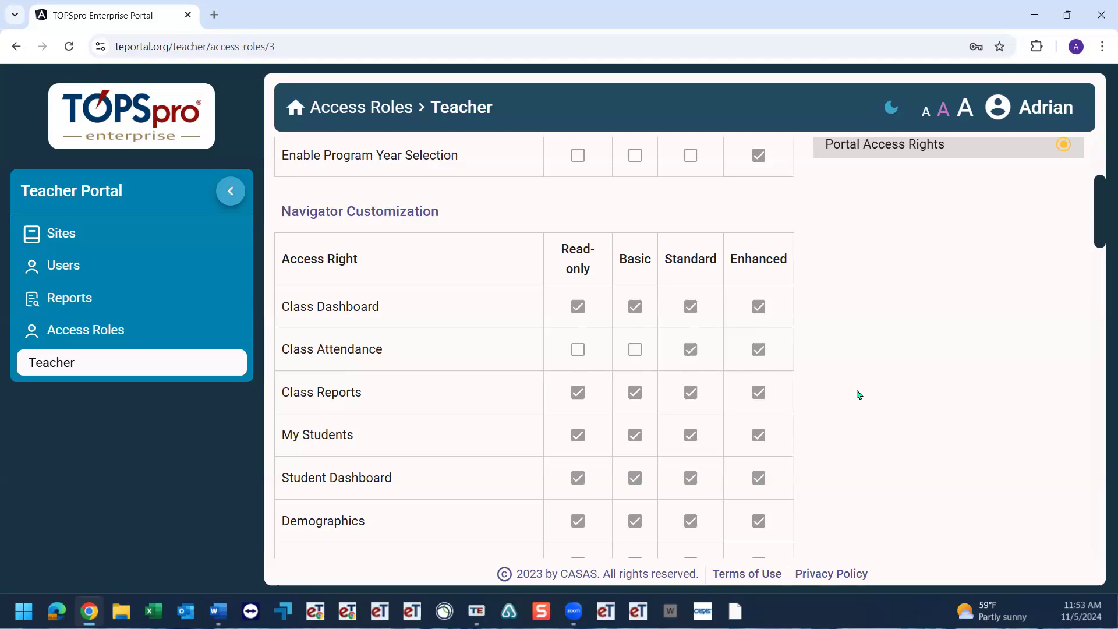
- Open the signed-in user's account page and examine its personal information, authentication options and account menu
{"action": "left_click", "coordinate": [61, 236]}
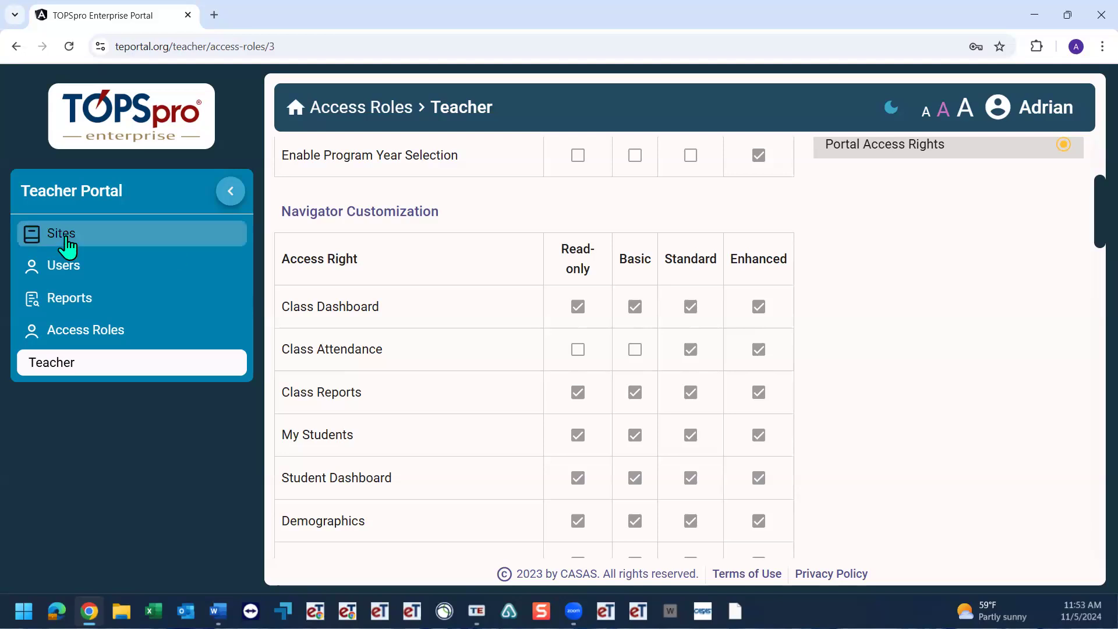
{"action": "left_click", "coordinate": [1014, 111]}
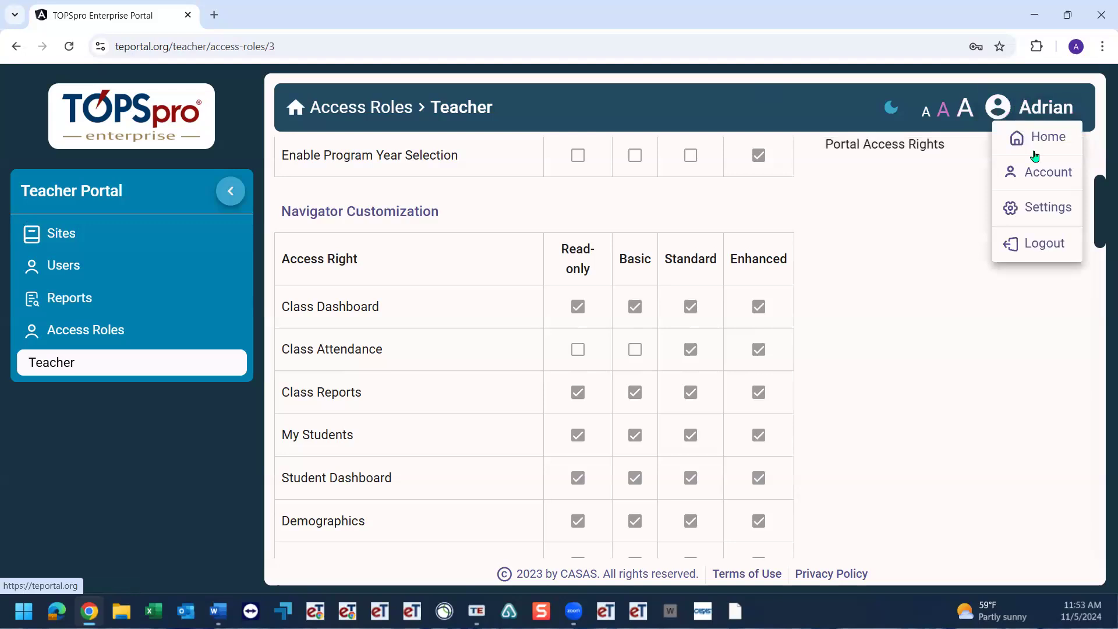
{"action": "left_click", "coordinate": [1037, 176]}
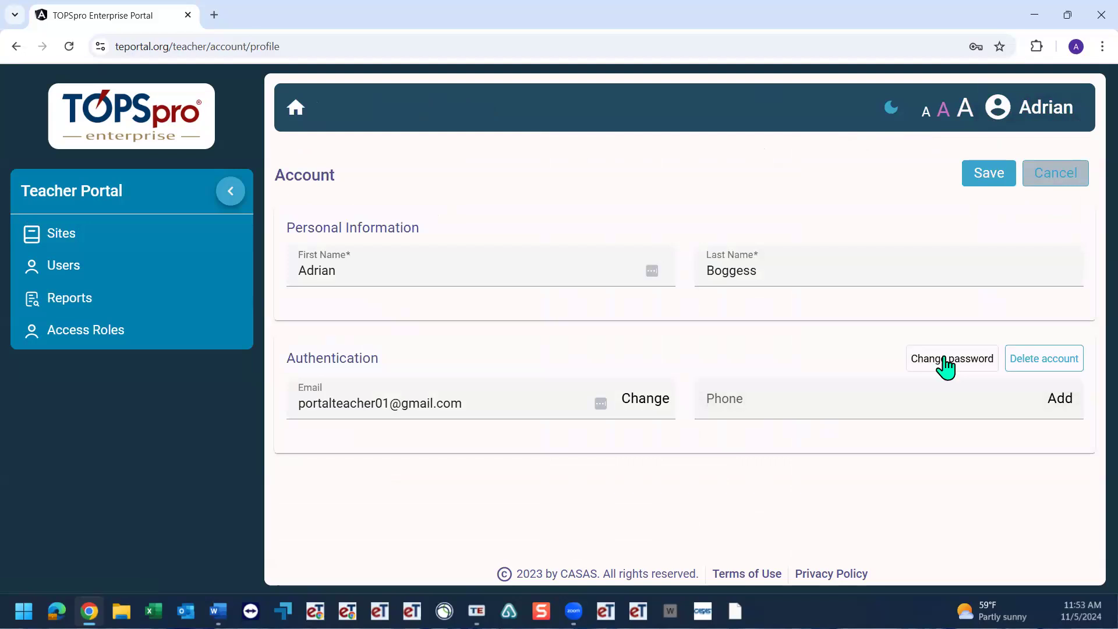
{"action": "left_click", "coordinate": [757, 401]}
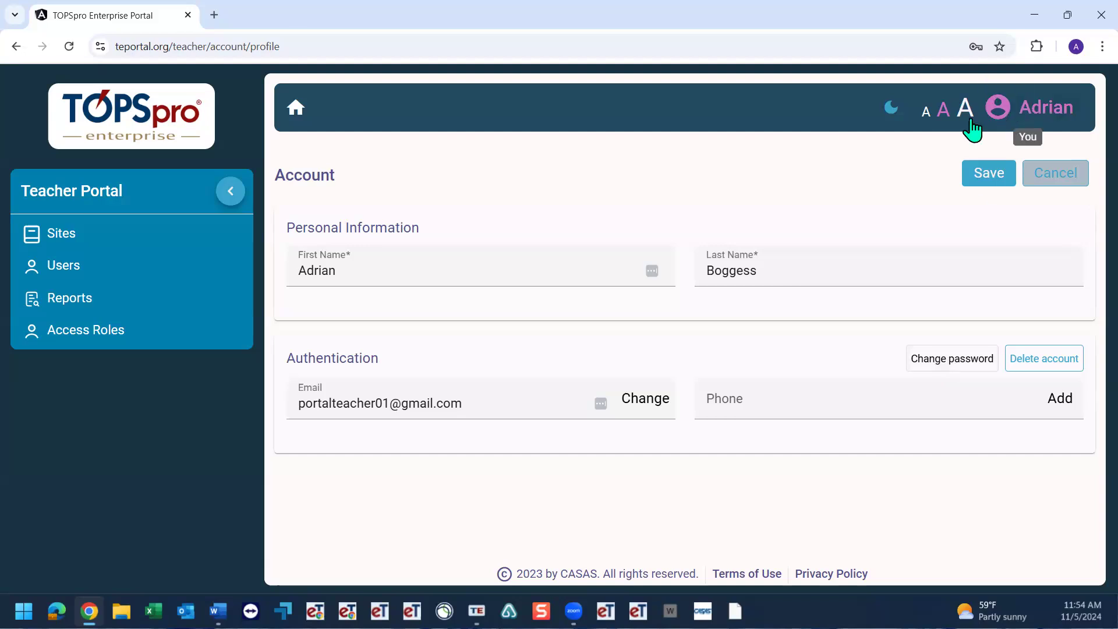
{"action": "left_click", "coordinate": [1013, 114]}
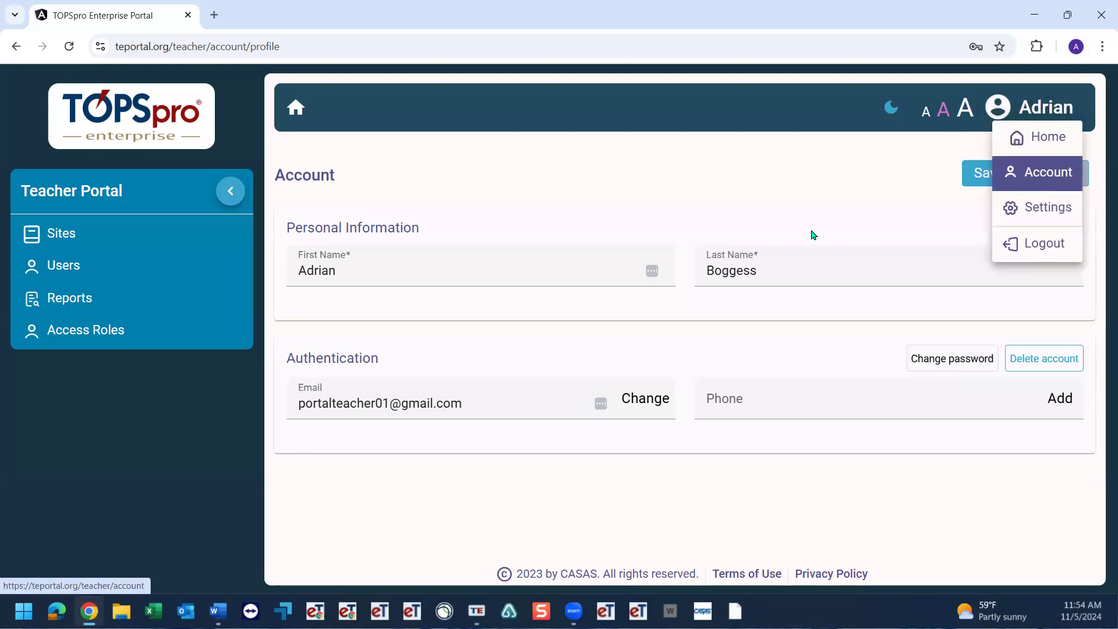
{"action": "left_click", "coordinate": [743, 404]}
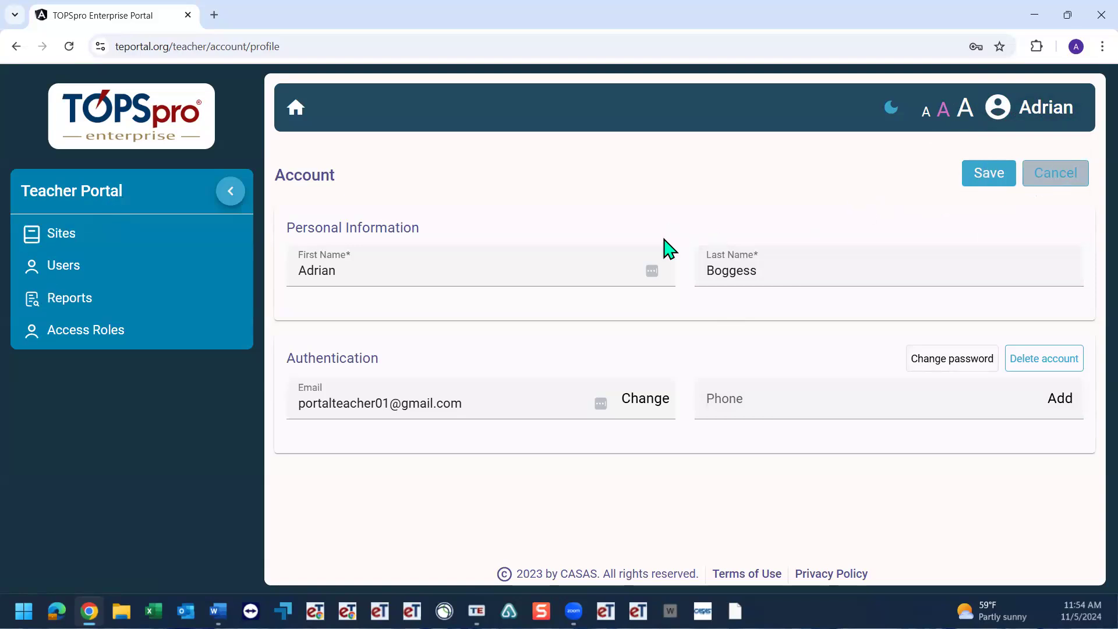
- Open Site 1 from the sites list and show the user accounts of that site
{"action": "left_click", "coordinate": [62, 248]}
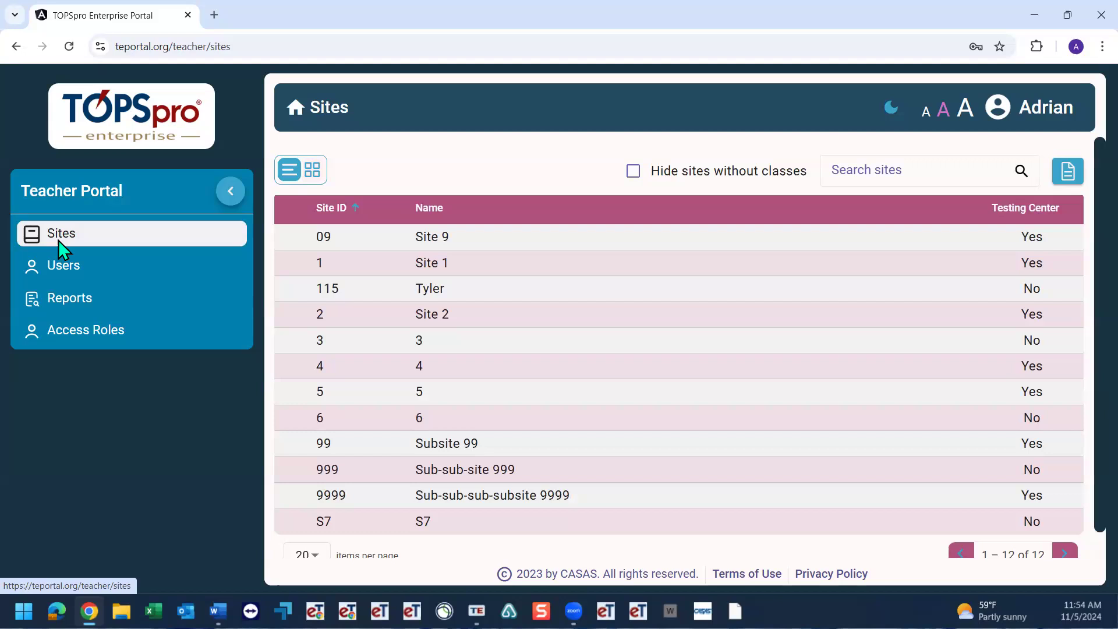
{"action": "left_click", "coordinate": [463, 273]}
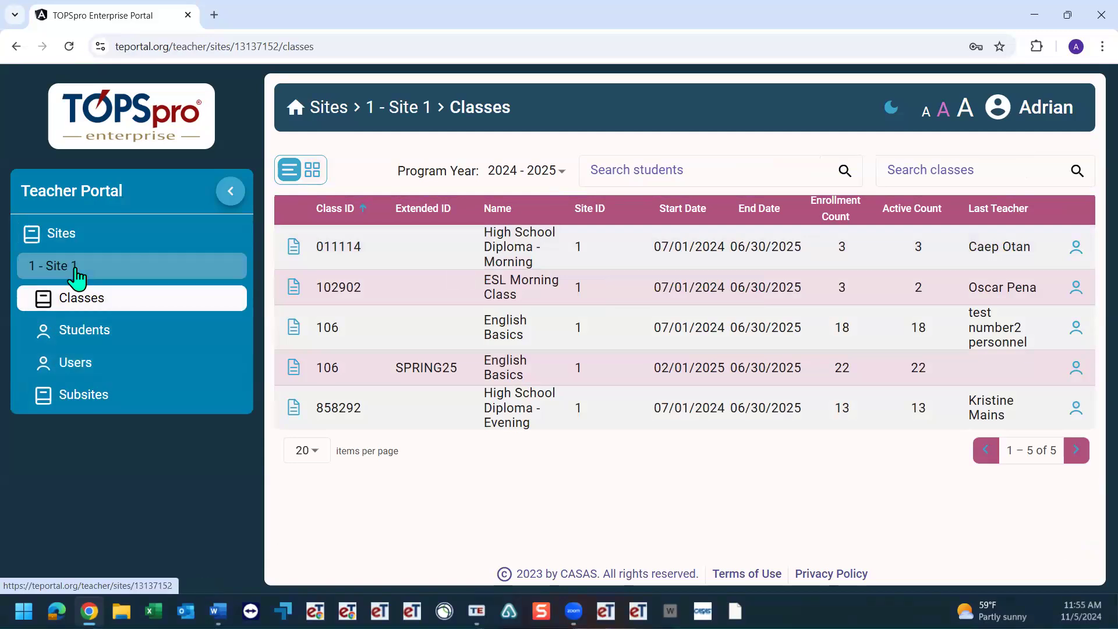
{"action": "left_click", "coordinate": [76, 368]}
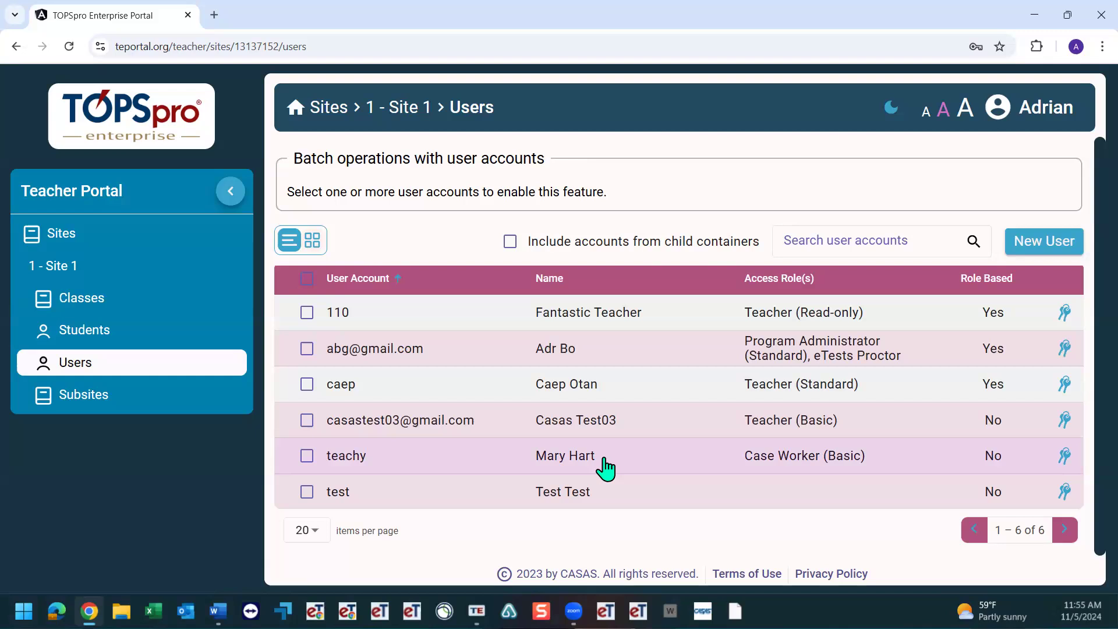
- Try to batch-remove the portal account of the Case Worker (Basic) user in Site 1, keeping the TE user account and personnel record
{"action": "left_click", "coordinate": [305, 457]}
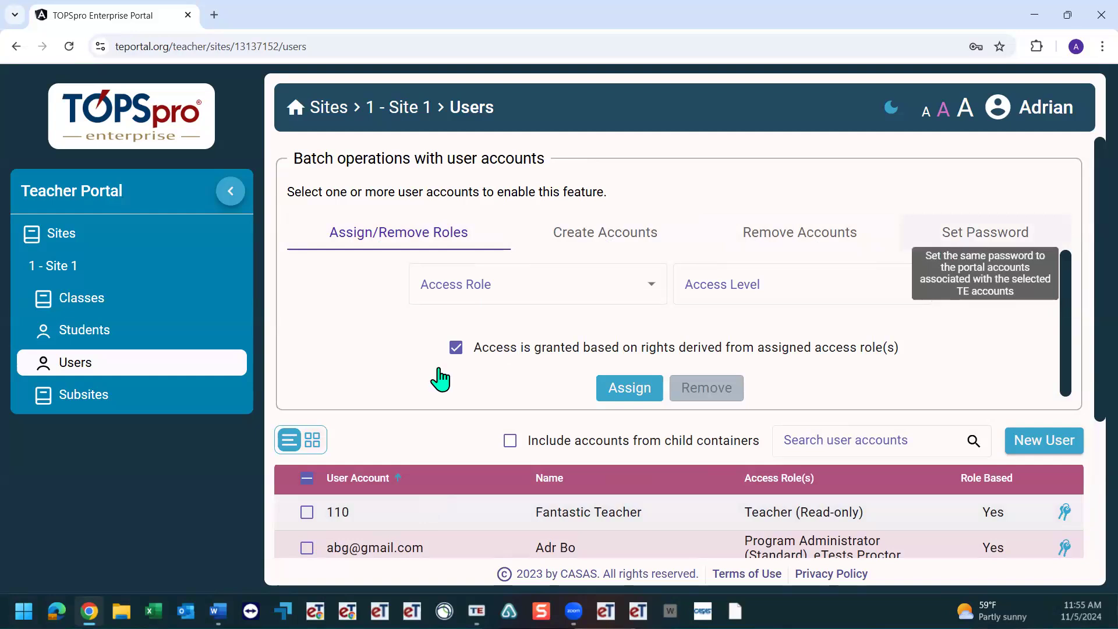
{"action": "scroll", "coordinate": [444, 380], "scroll_direction": "down", "scroll_amount": 1}
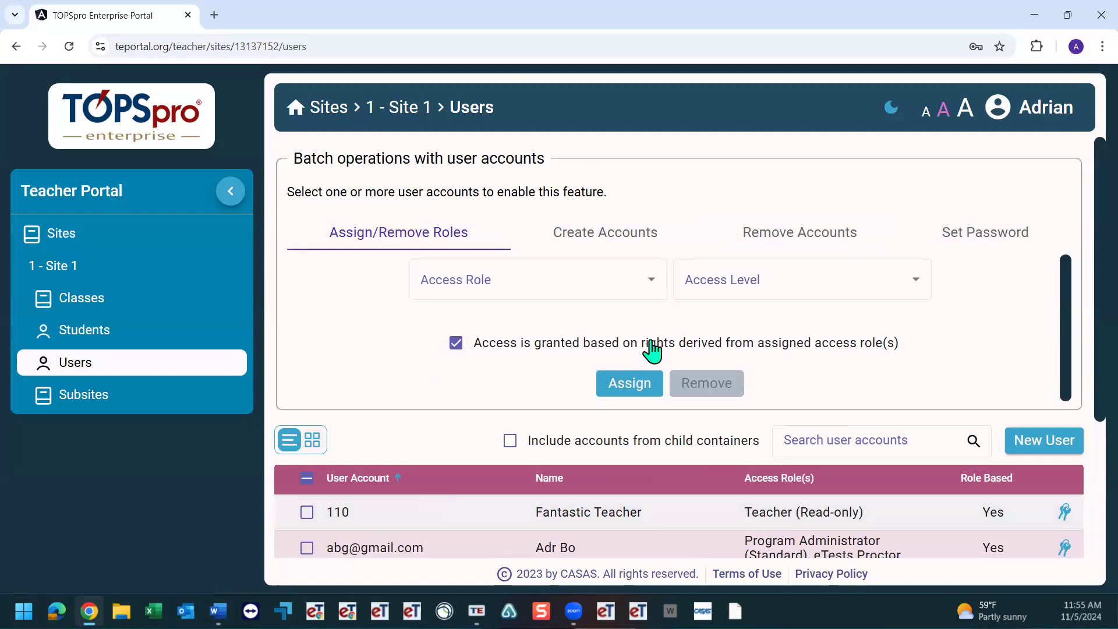
{"action": "left_click", "coordinate": [767, 252]}
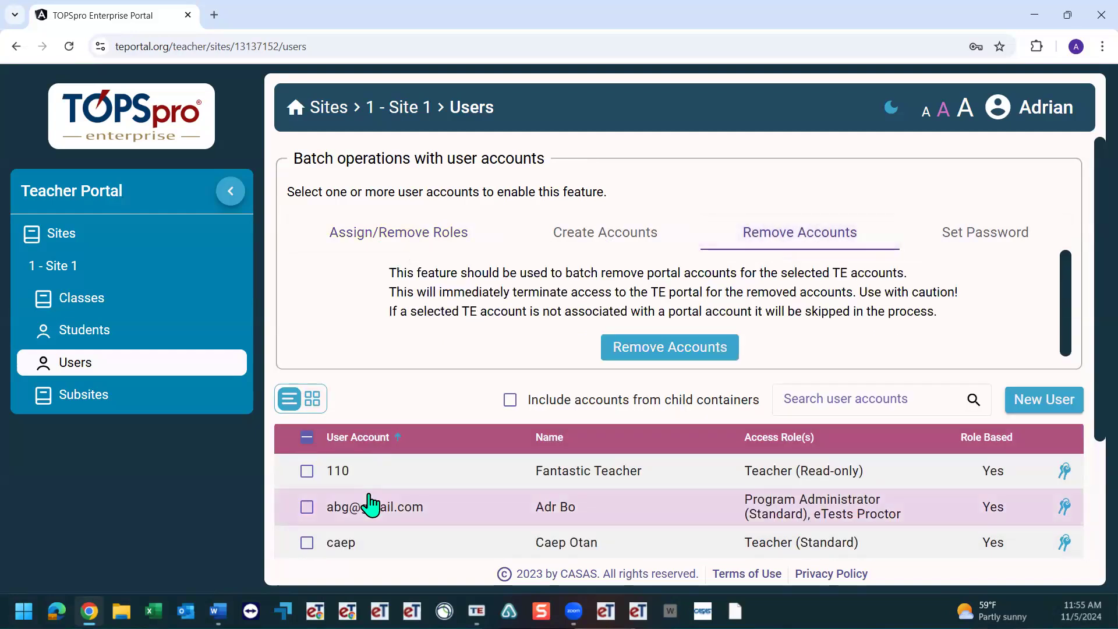
{"action": "scroll", "coordinate": [371, 504], "scroll_direction": "down", "scroll_amount": 3}
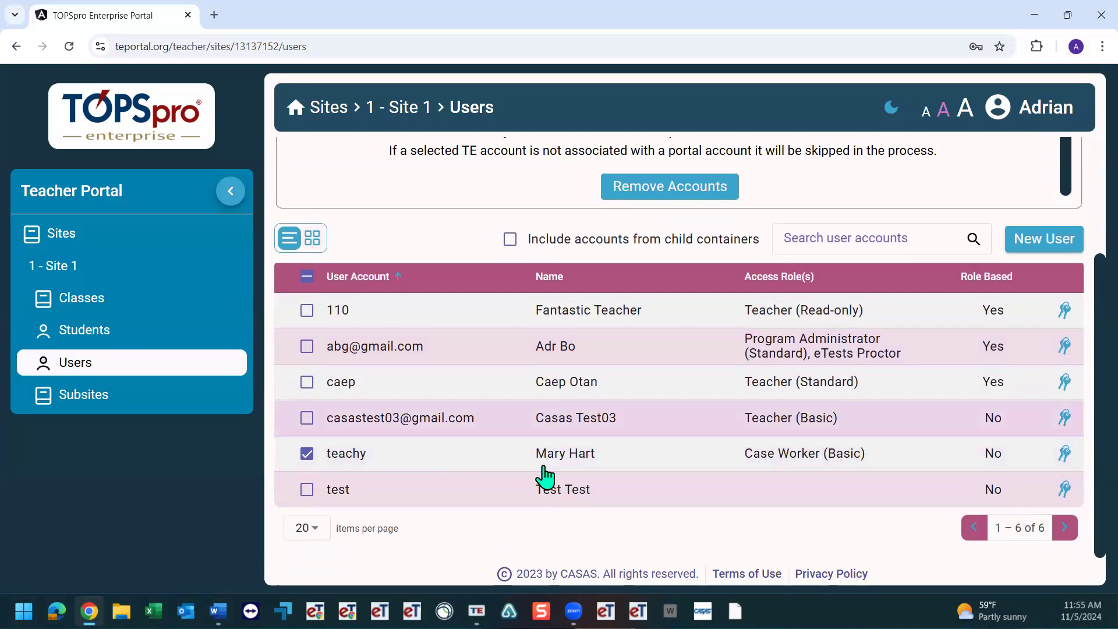
{"action": "scroll", "coordinate": [544, 474], "scroll_direction": "up", "scroll_amount": 3}
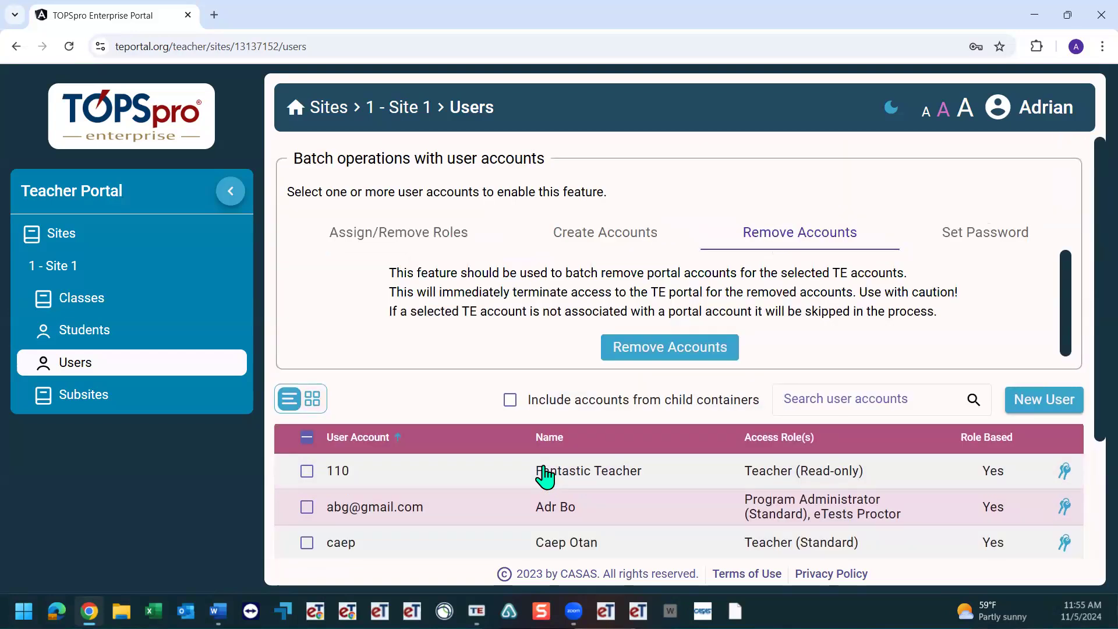
{"action": "left_click", "coordinate": [688, 354]}
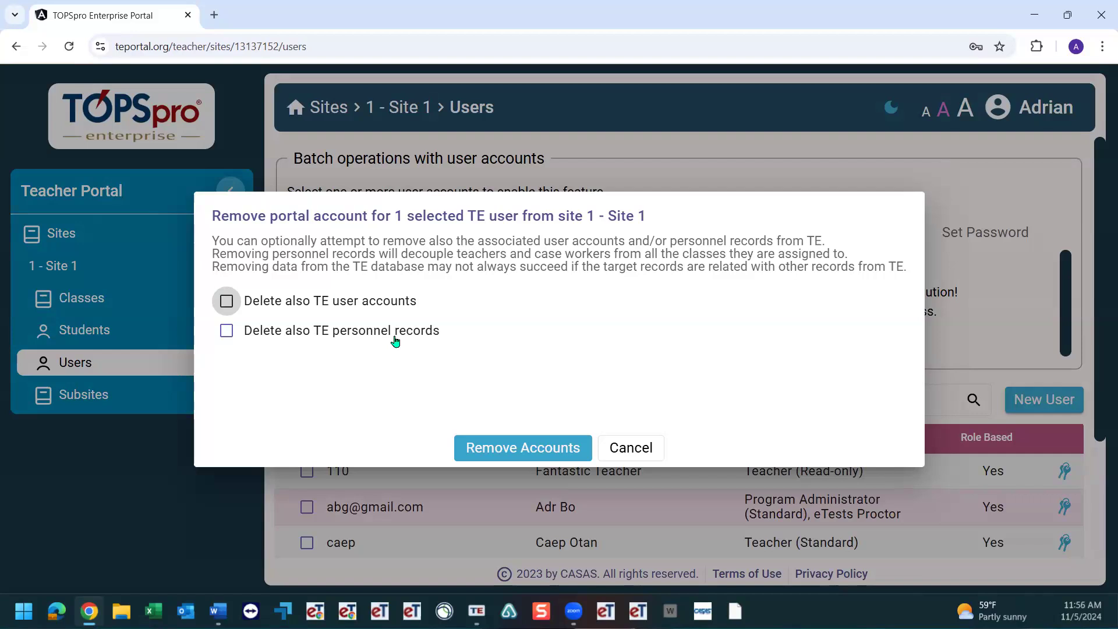
{"action": "left_click", "coordinate": [524, 449]}
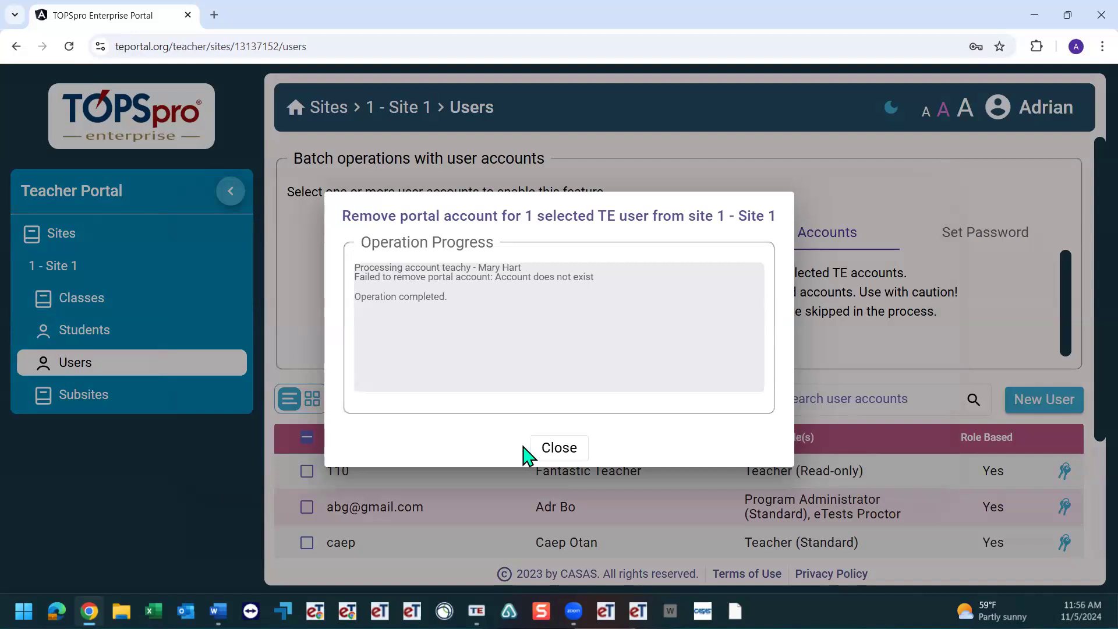
{"action": "left_click", "coordinate": [567, 464]}
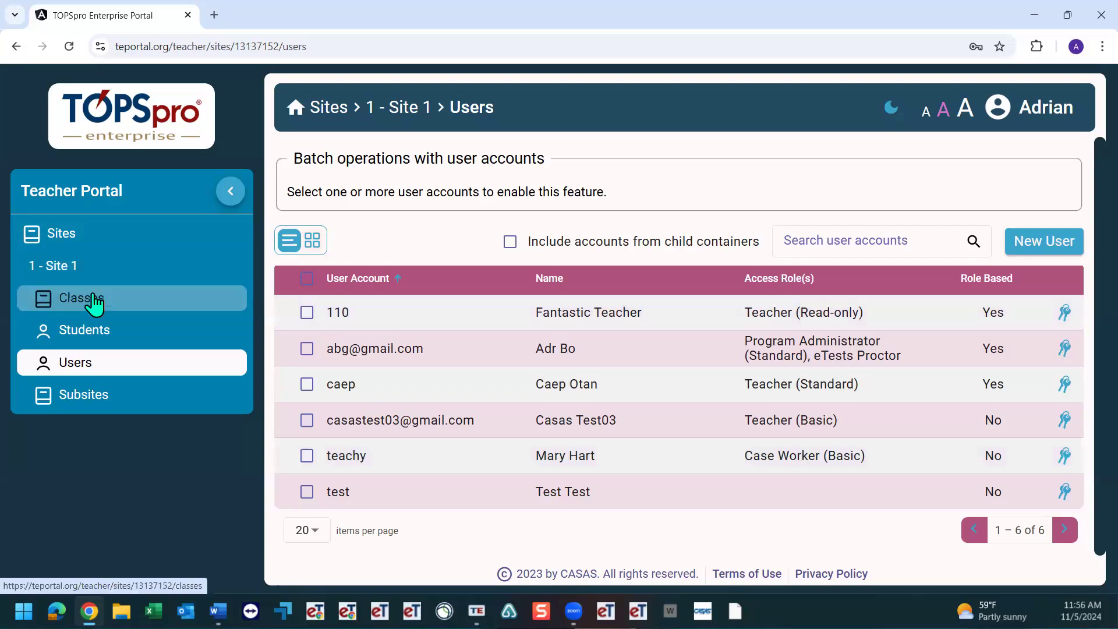
- View Site 1's classes and search the site's user accounts for "casas"
{"action": "left_click", "coordinate": [95, 302]}
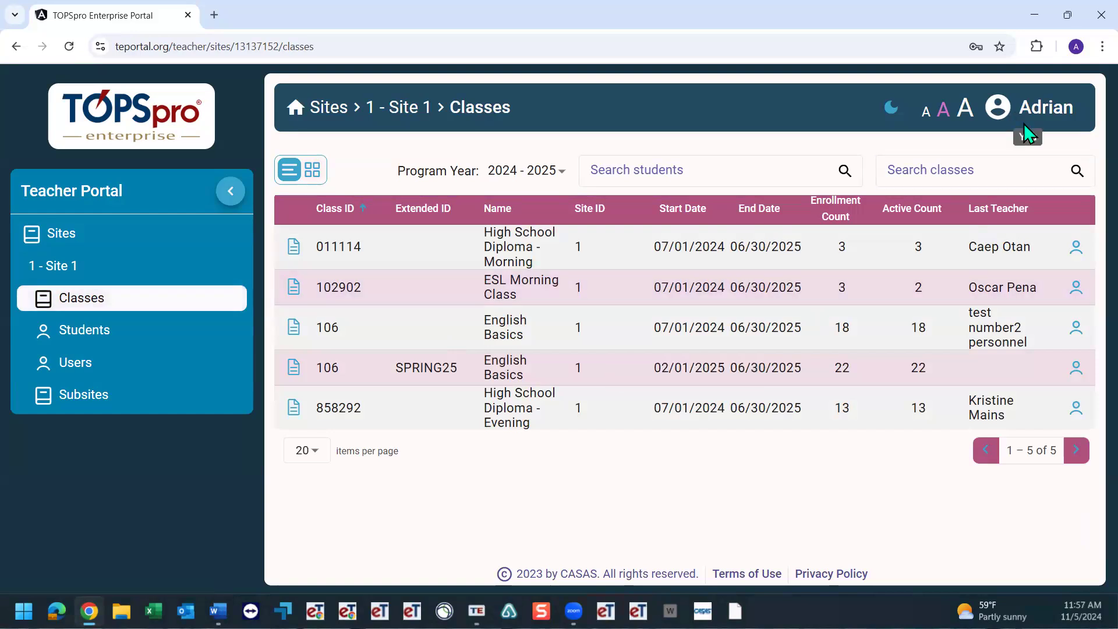
{"action": "left_click", "coordinate": [75, 367]}
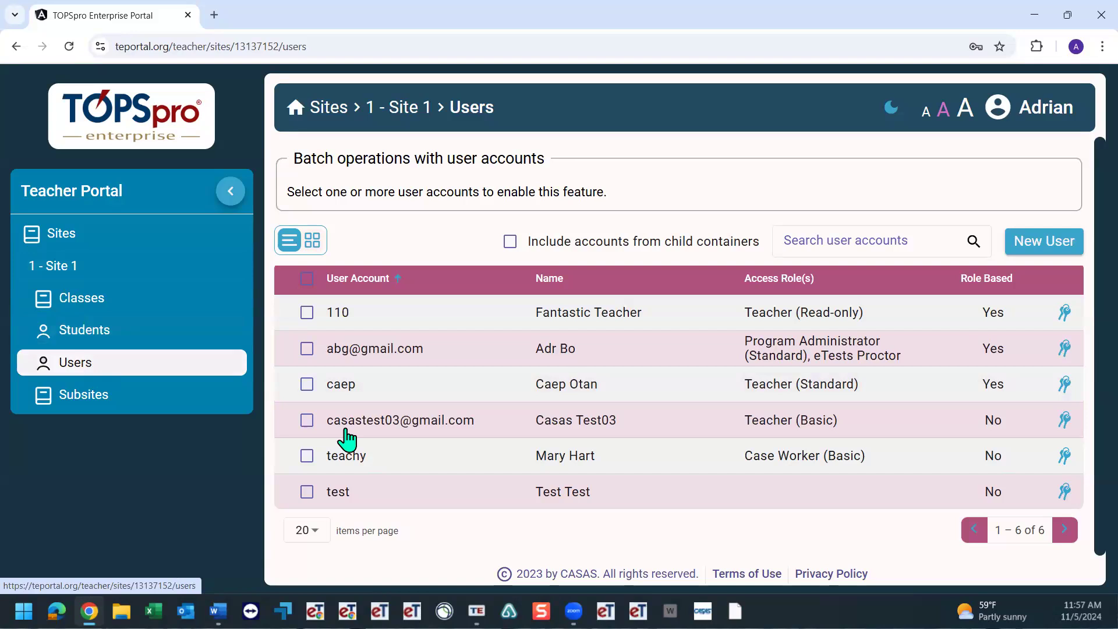
{"action": "scroll", "coordinate": [387, 387], "scroll_direction": "down", "scroll_amount": 1}
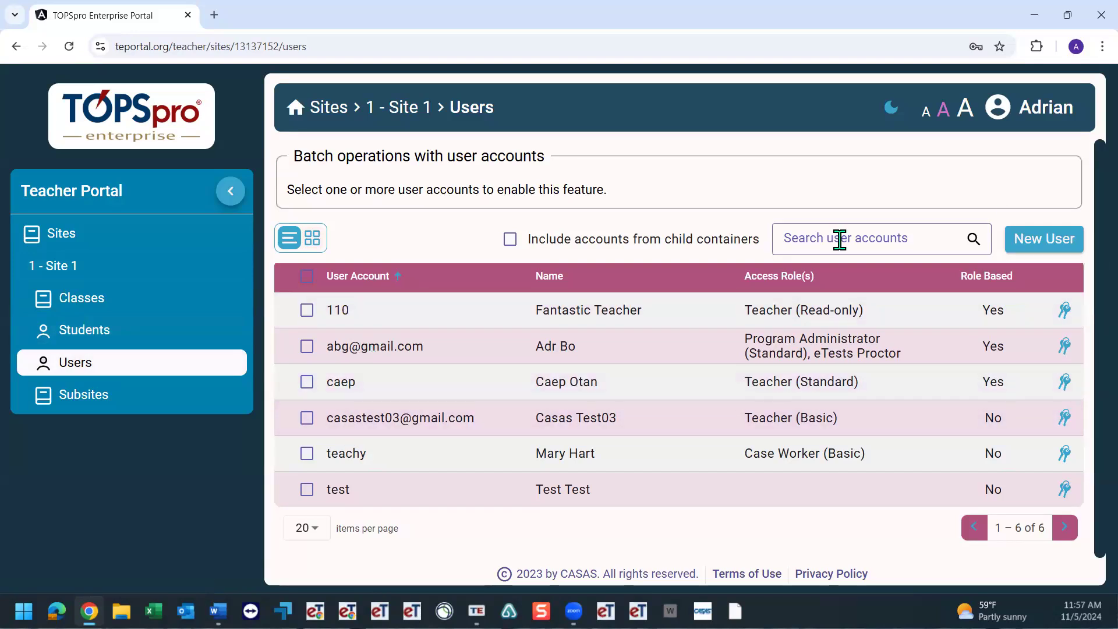
{"action": "left_click", "coordinate": [839, 239]}
{"action": "type", "text": "casas"}
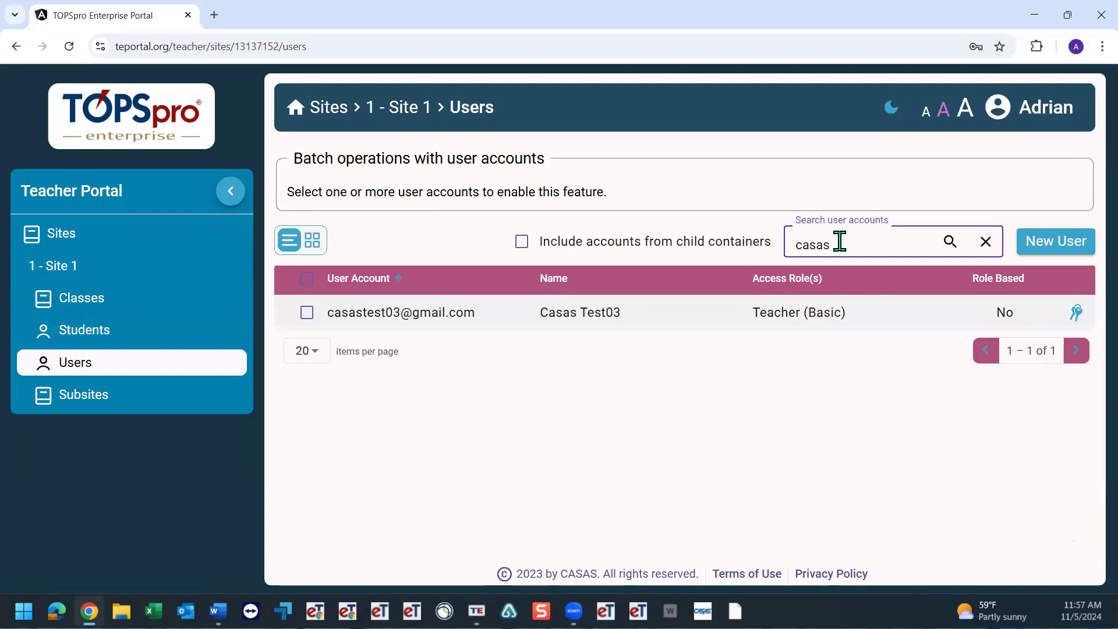
- Replace the search text in Site 1's user accounts with "cae"
{"action": "key", "text": "BackSpace"}
{"action": "key", "text": "BackSpace"}
{"action": "key", "text": "BackSpace"}
{"action": "key", "text": "BackSpace"}
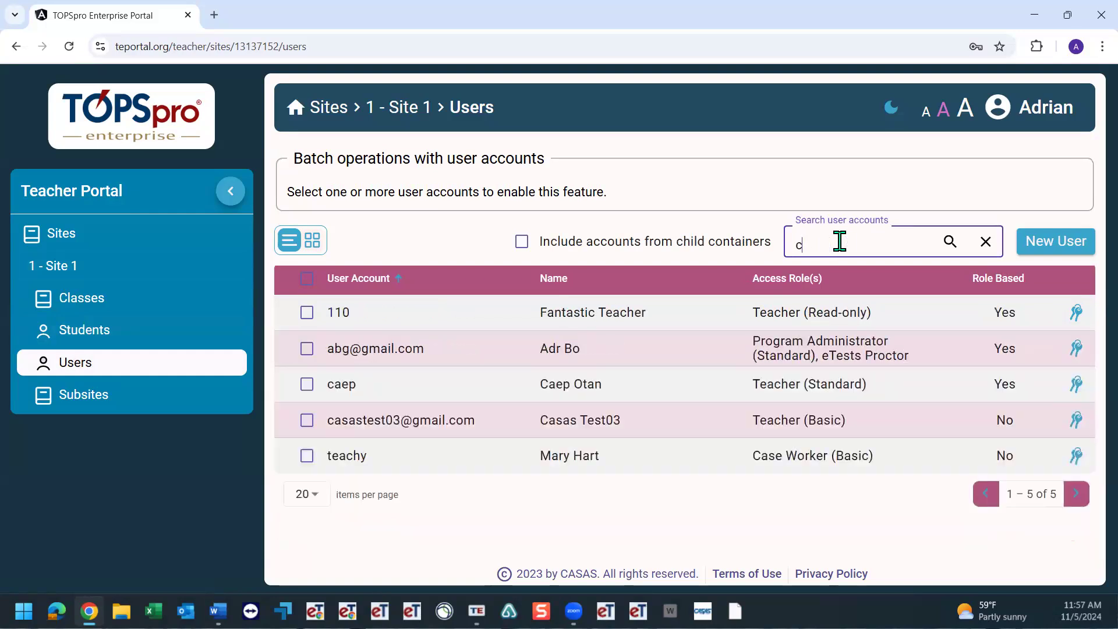
{"action": "type", "text": "ae"}
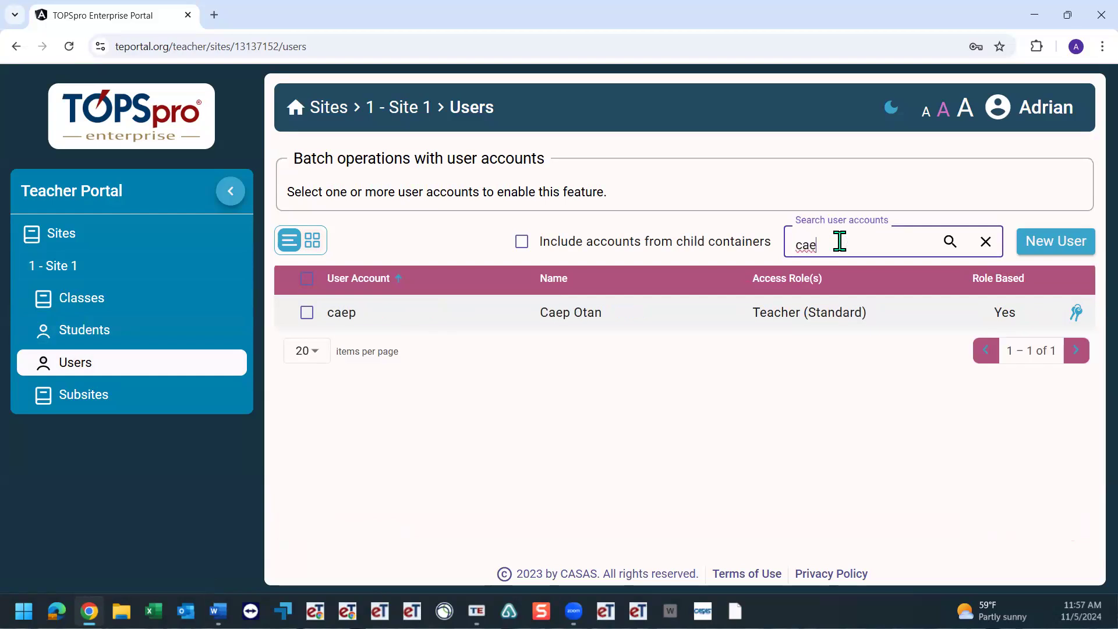
- Impersonate the Teacher (Standard) user, skip the email verification, and open the High School Diploma - Morning class dashboard
{"action": "left_click", "coordinate": [1076, 314]}
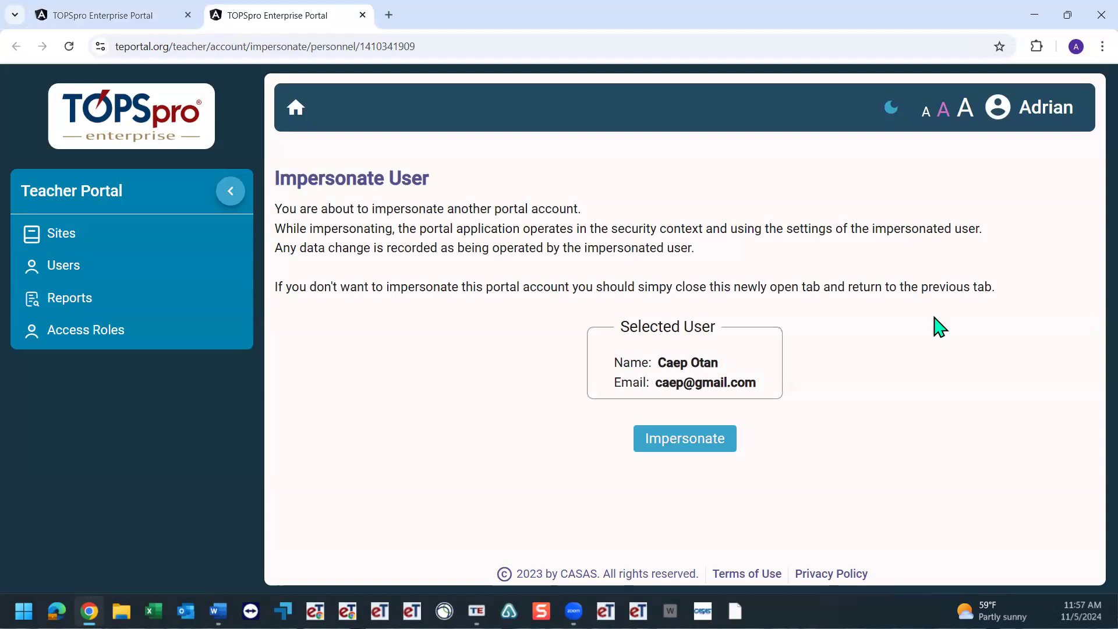
{"action": "left_click", "coordinate": [702, 449]}
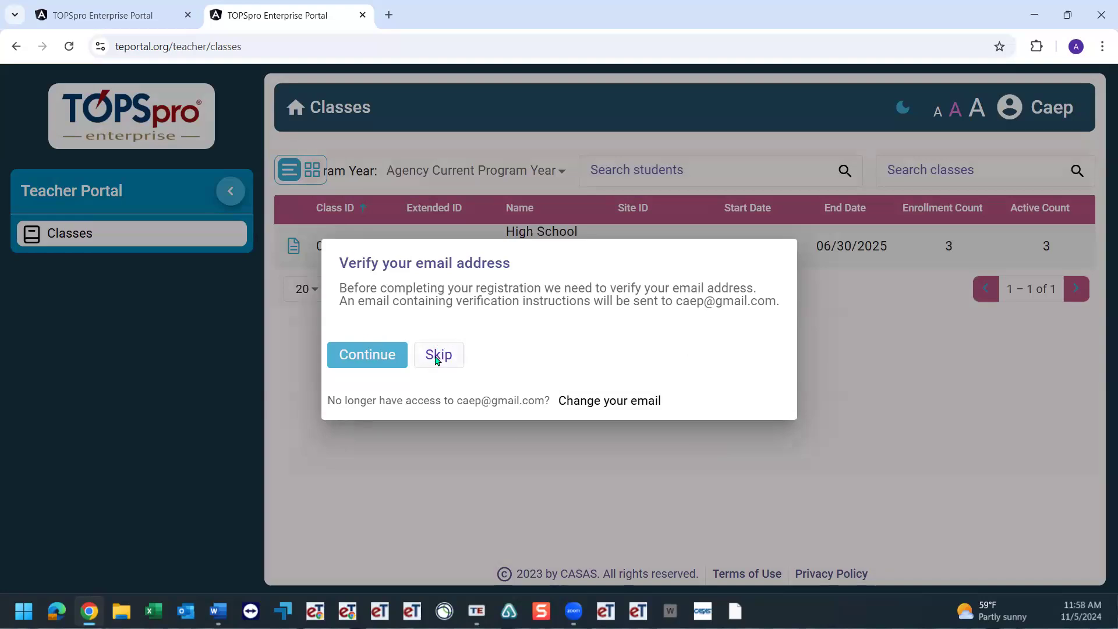
{"action": "left_click", "coordinate": [438, 358]}
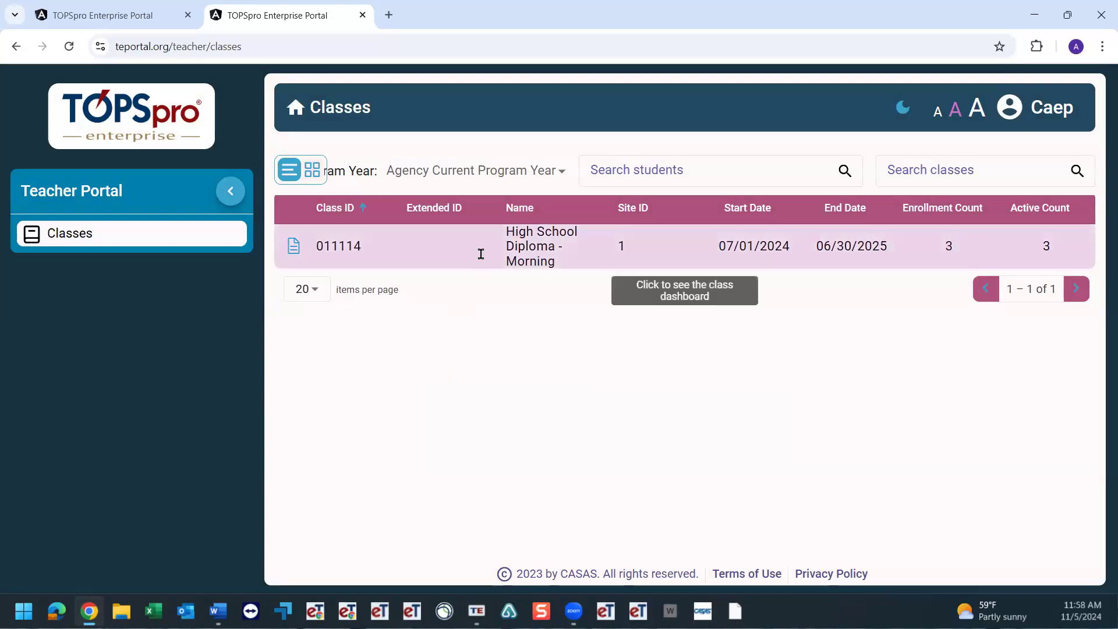
{"action": "left_click", "coordinate": [482, 254]}
{"action": "left_click", "coordinate": [442, 356]}
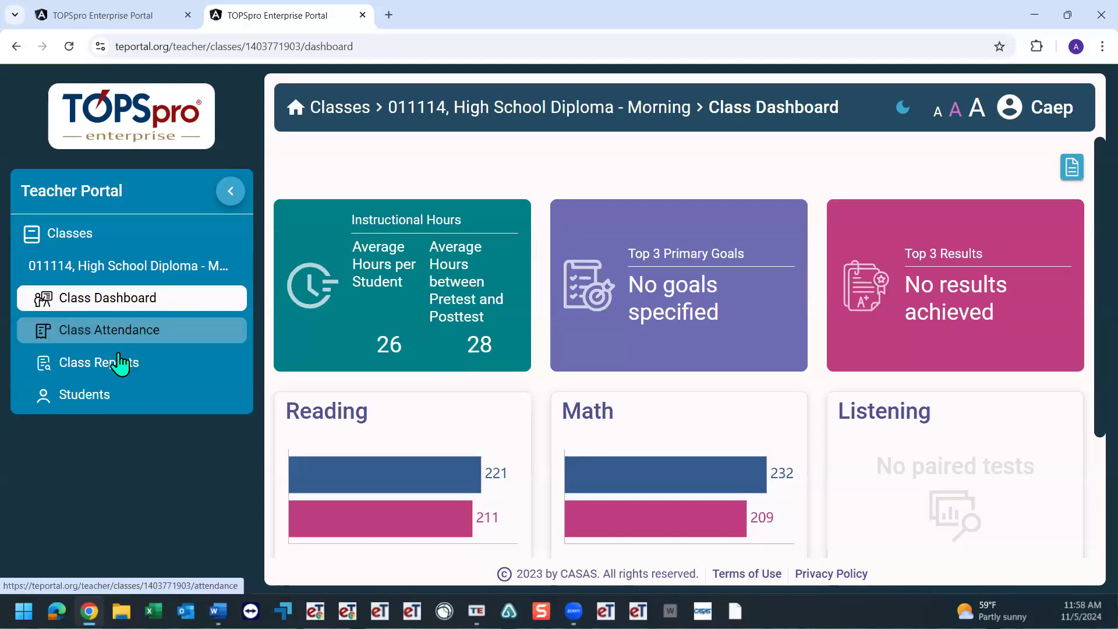
- Open the impersonated teacher's account page, skipping the email verification, to view the personal information and authentication options
{"action": "left_click", "coordinate": [1040, 114]}
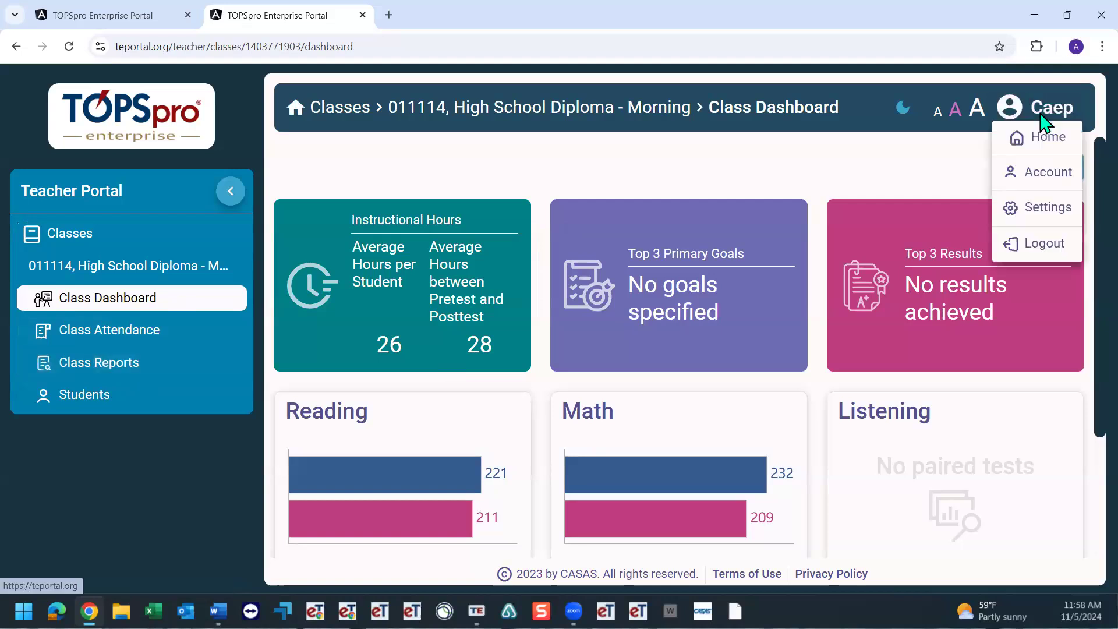
{"action": "left_click", "coordinate": [1041, 173]}
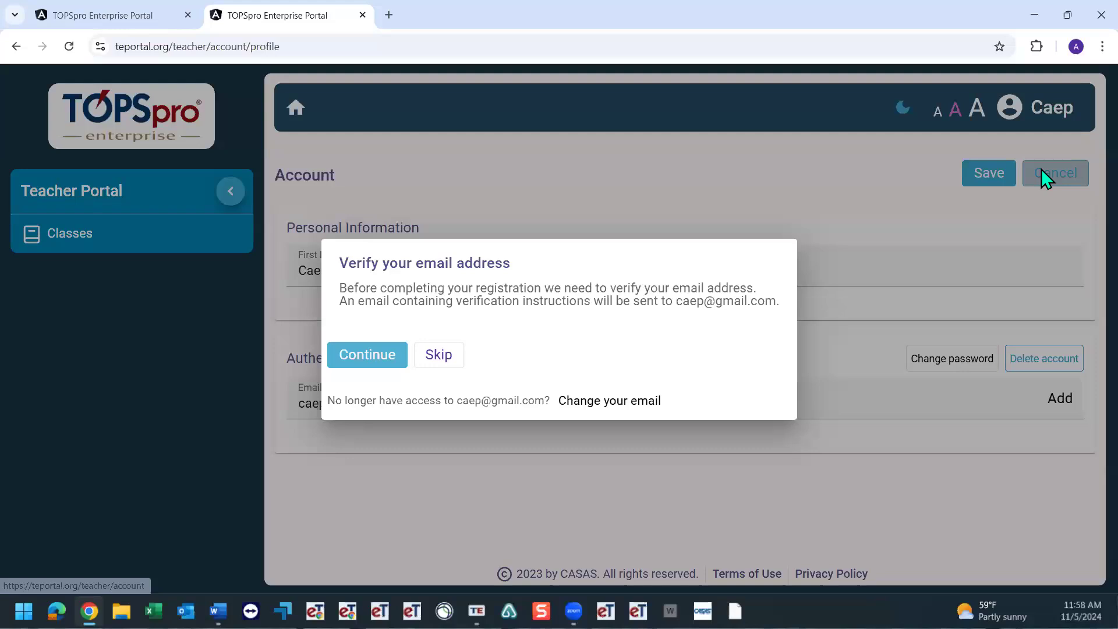
{"action": "left_click", "coordinate": [431, 361]}
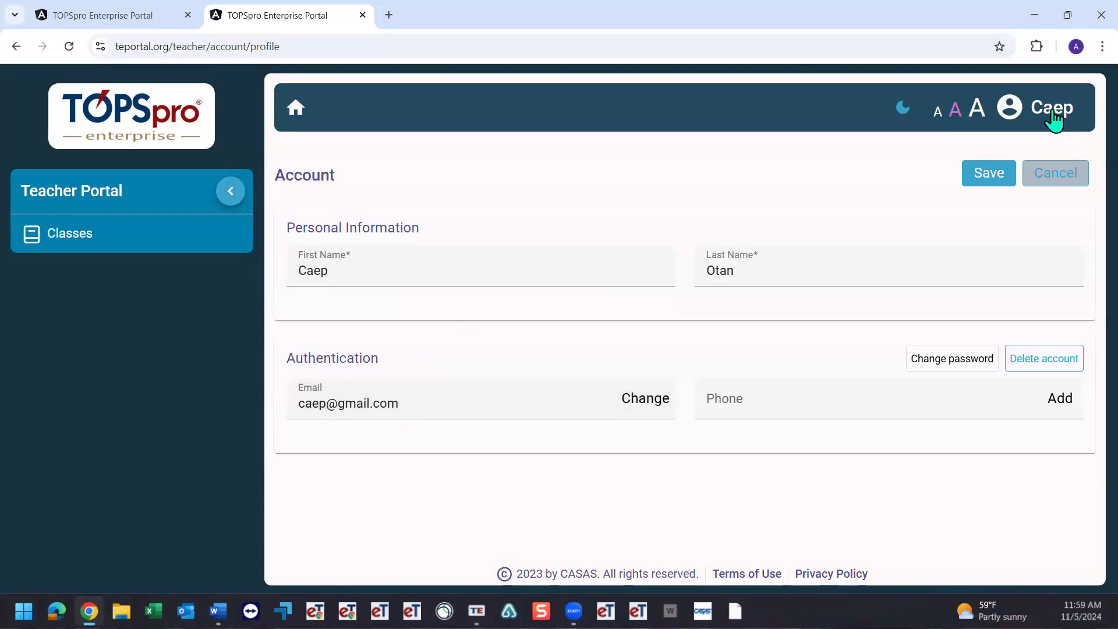
- View the account's password change form and the forgotten-password reset page, and close the impersonation session's tab
{"action": "left_click", "coordinate": [951, 360]}
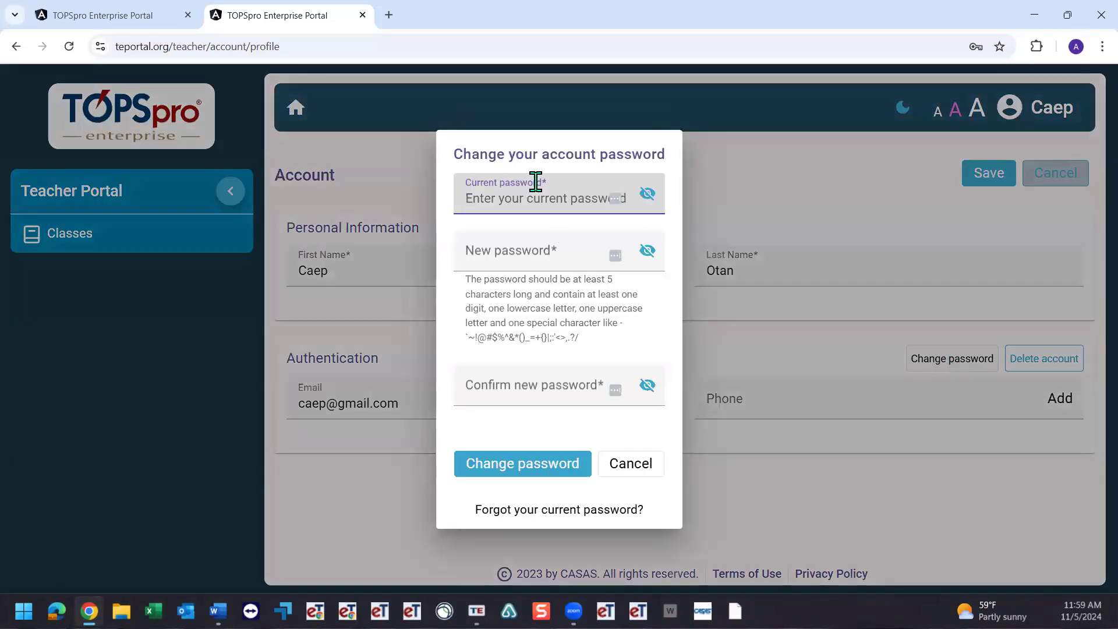
{"action": "left_click", "coordinate": [585, 524]}
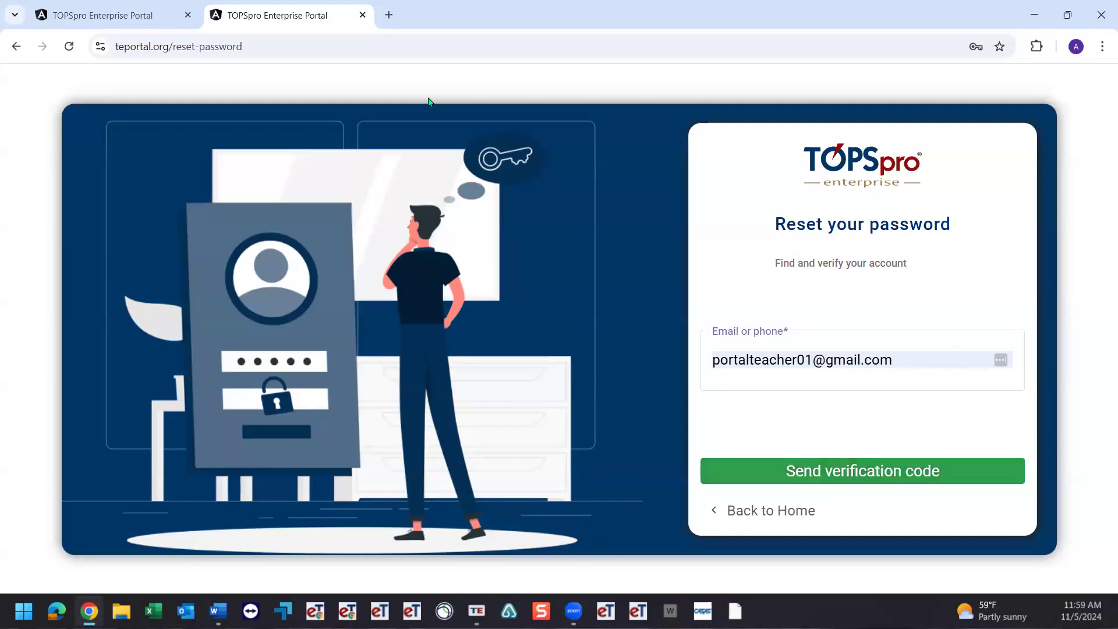
{"action": "left_click", "coordinate": [362, 15]}
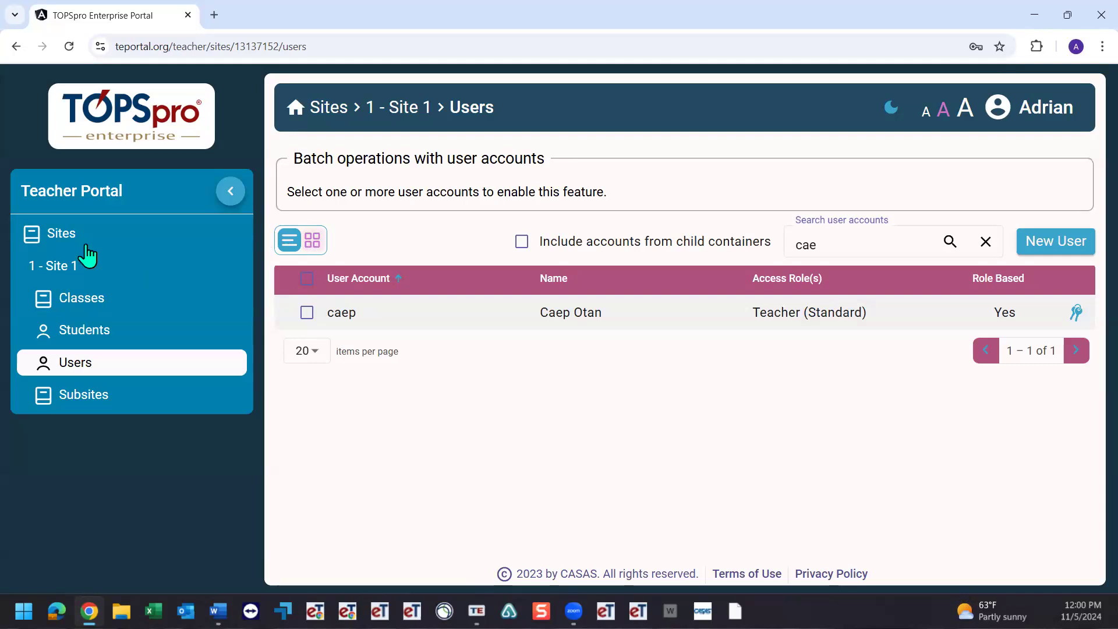
- Open the High School Diploma - Morning class from Site 1's classes and examine its dashboard down to the test results
{"action": "left_click", "coordinate": [56, 268]}
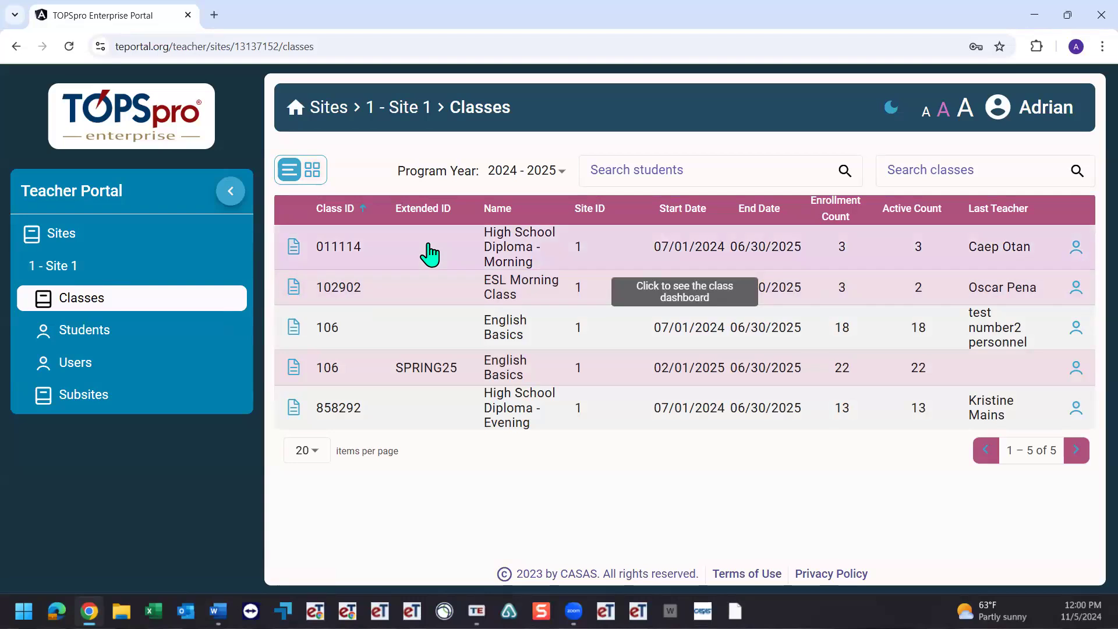
{"action": "left_click", "coordinate": [430, 253]}
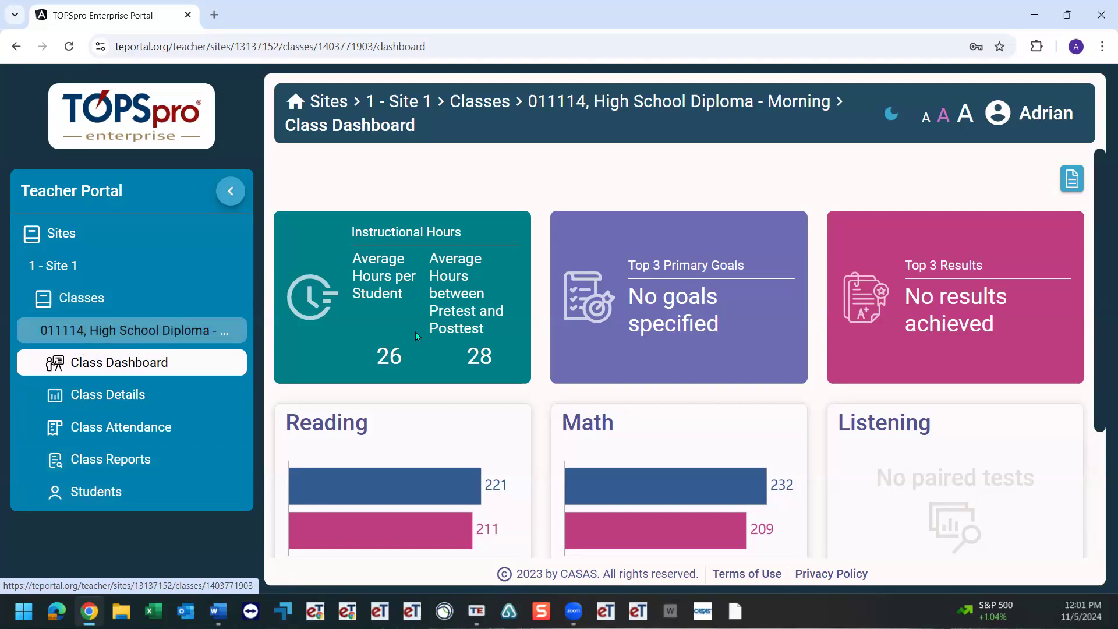
{"action": "scroll", "coordinate": [415, 333], "scroll_direction": "down", "scroll_amount": 1}
{"action": "scroll", "coordinate": [416, 333], "scroll_direction": "down", "scroll_amount": 2}
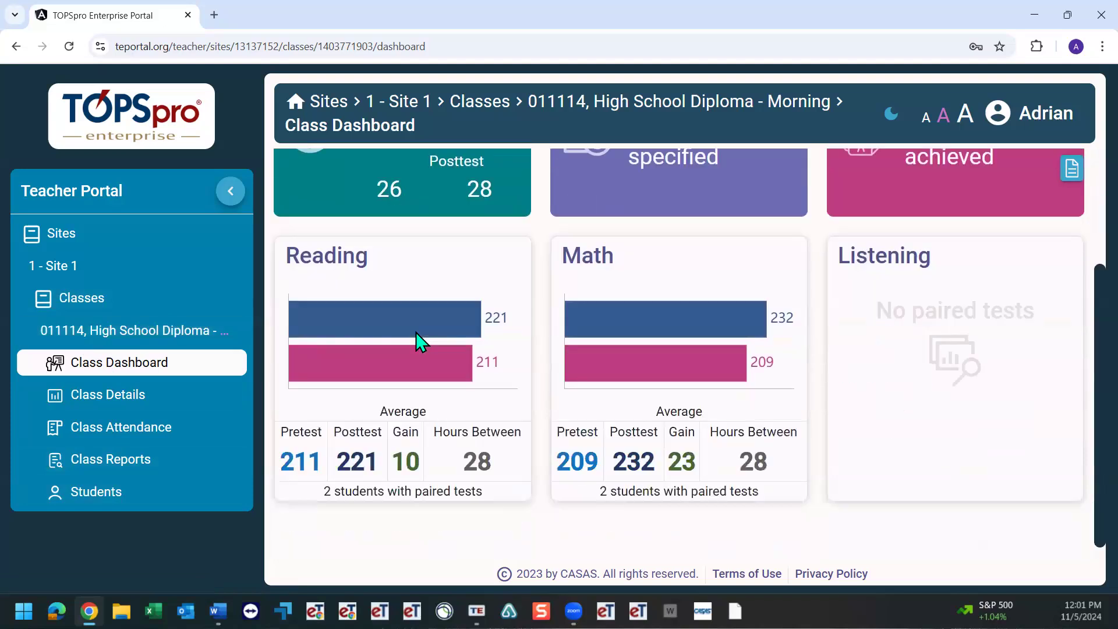
{"action": "scroll", "coordinate": [416, 332], "scroll_direction": "down", "scroll_amount": 1}
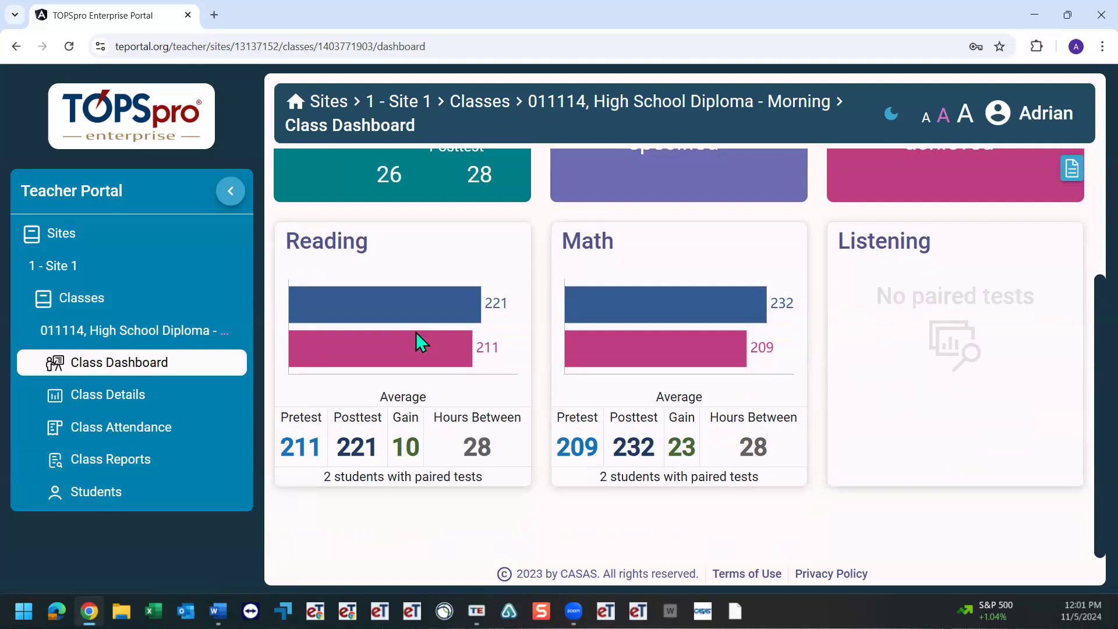
- View the class's details and its weekly attendance sheet, checking the previous week and returning to 11/03/2024 - 11/09/2024
{"action": "left_click", "coordinate": [135, 404]}
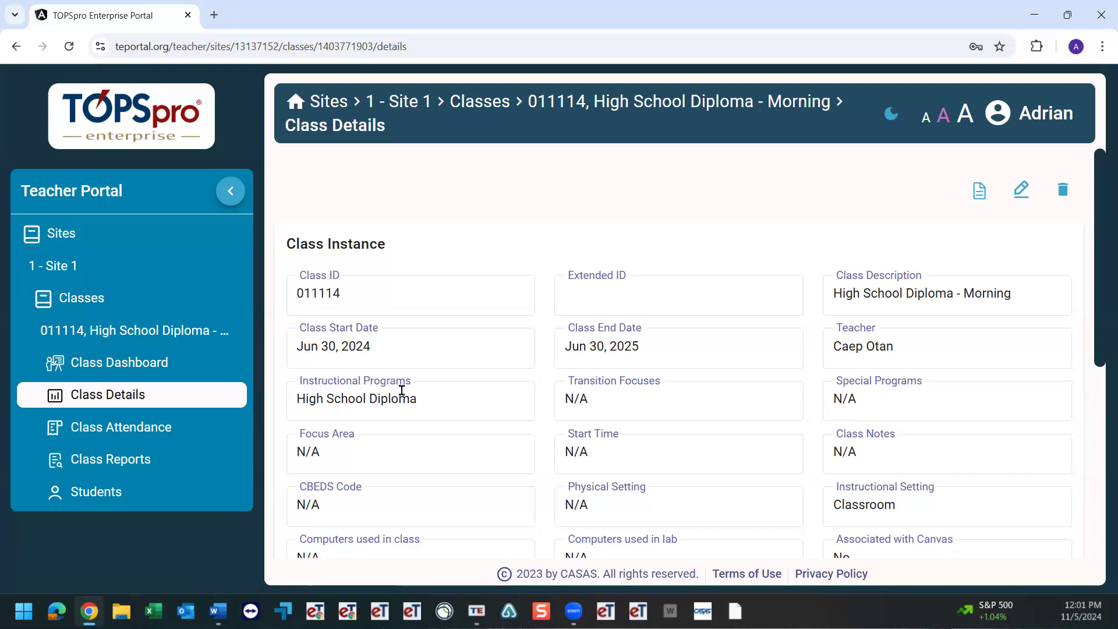
{"action": "left_click", "coordinate": [150, 430]}
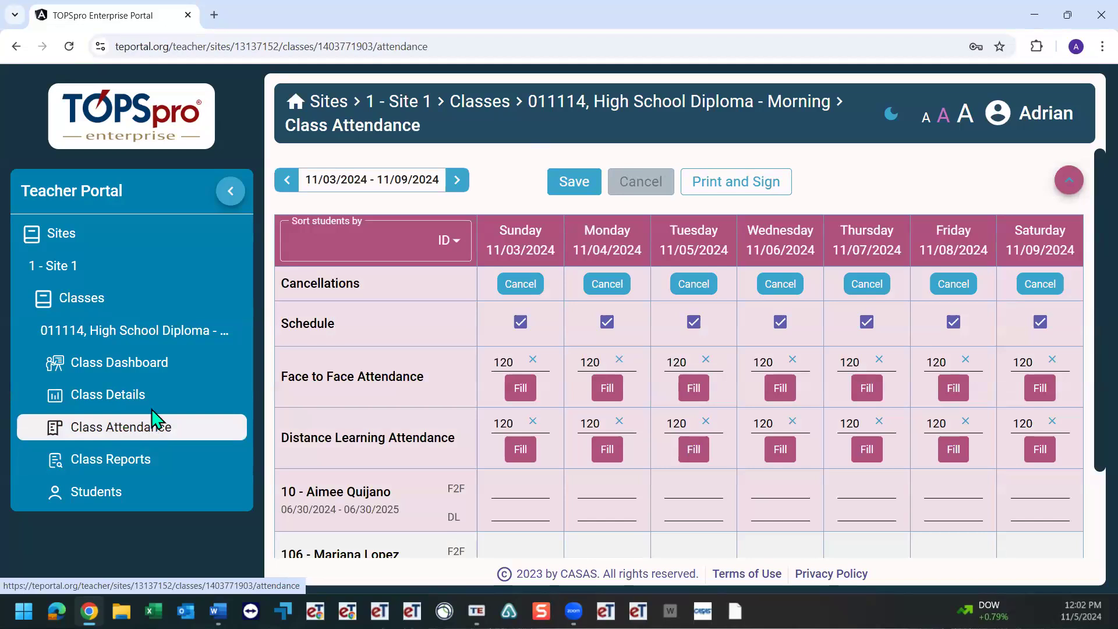
{"action": "left_click", "coordinate": [283, 187]}
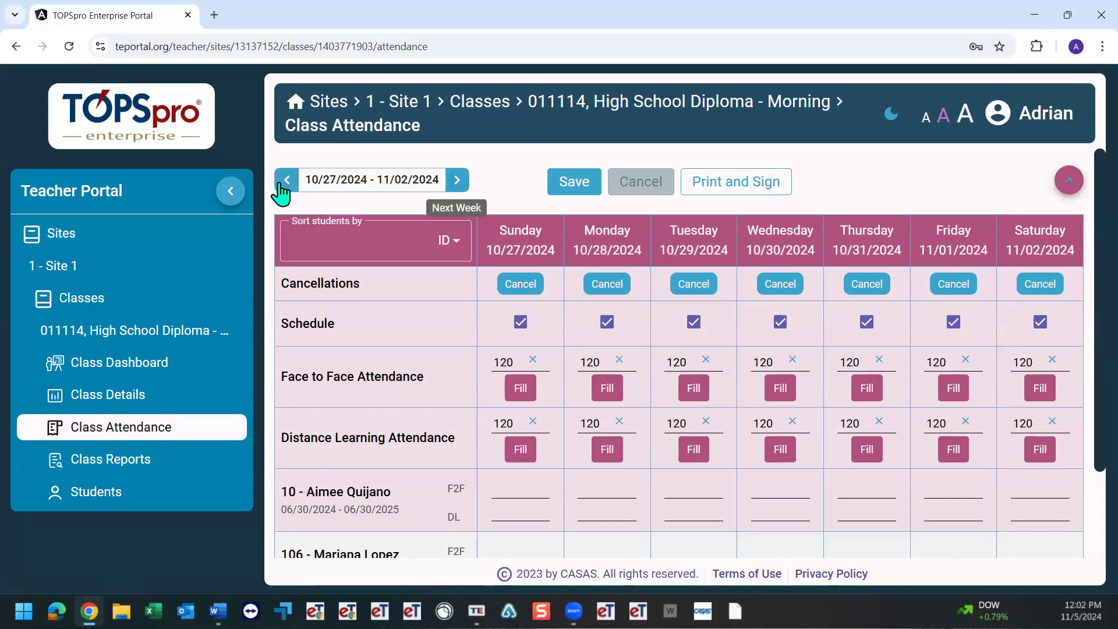
{"action": "left_click", "coordinate": [457, 180]}
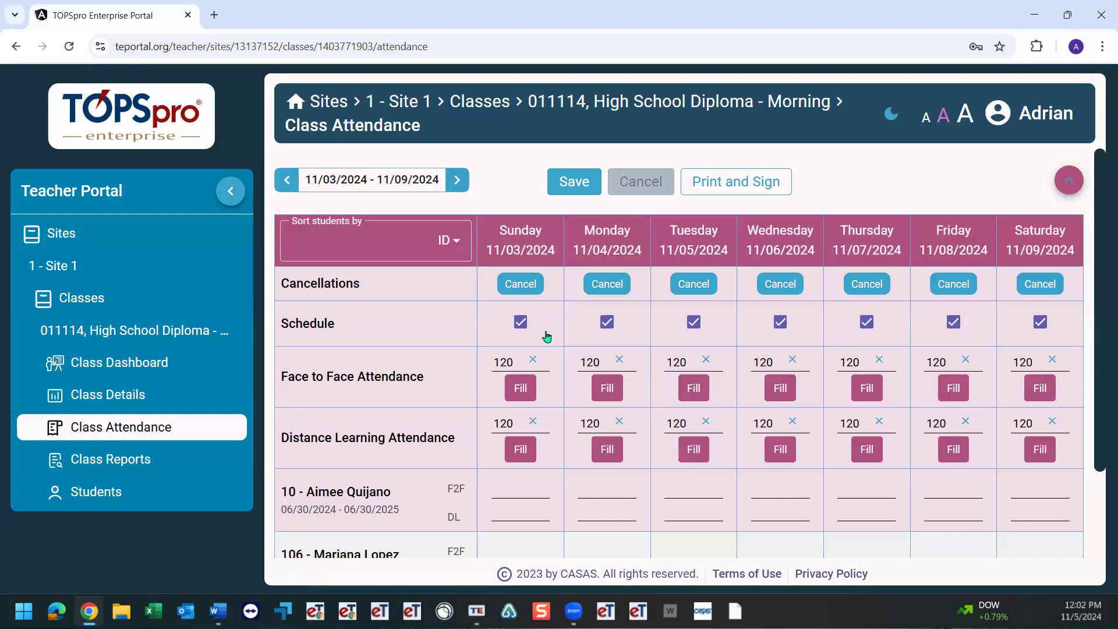
{"action": "scroll", "coordinate": [546, 335], "scroll_direction": "down", "scroll_amount": 2}
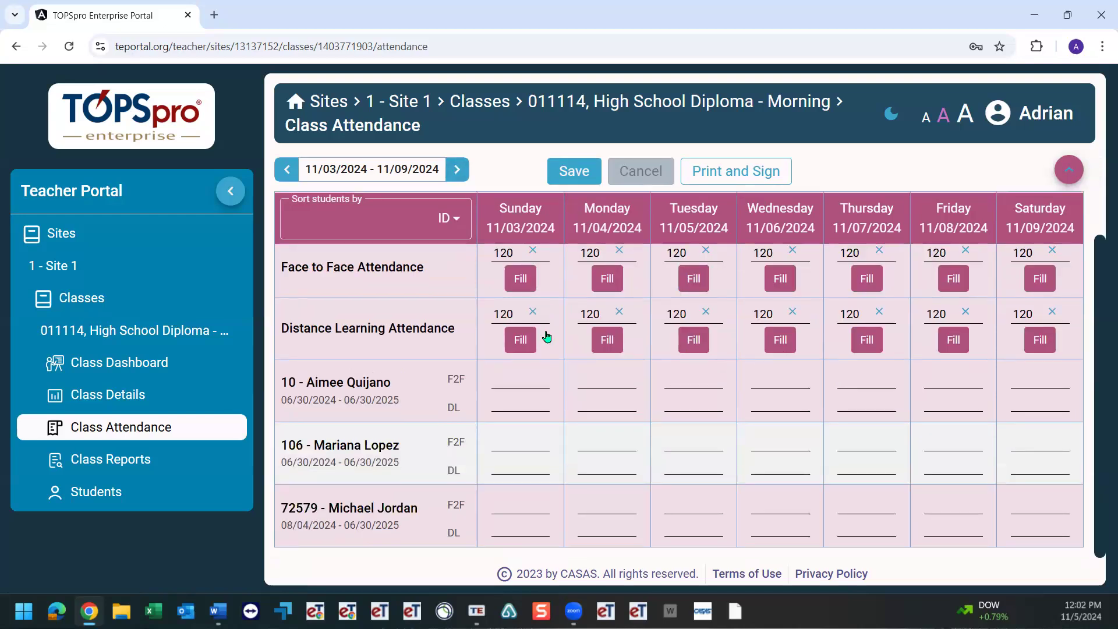
{"action": "scroll", "coordinate": [546, 336], "scroll_direction": "up", "scroll_amount": 1}
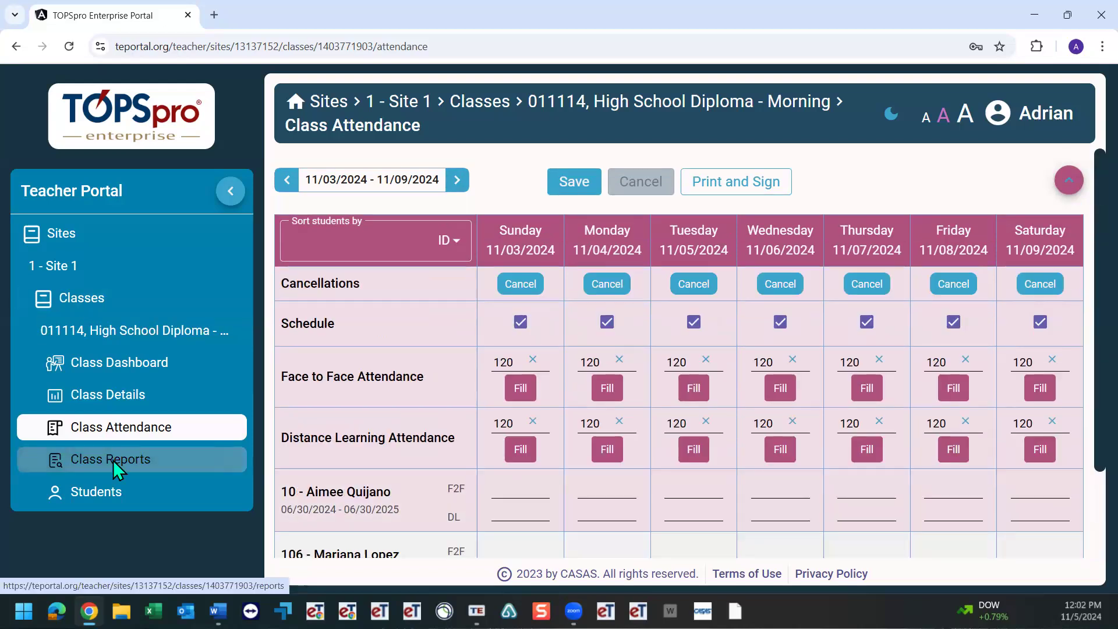
- Open the class's Monthly Attendance report and examine the student hours for October 2024
{"action": "left_click", "coordinate": [113, 460]}
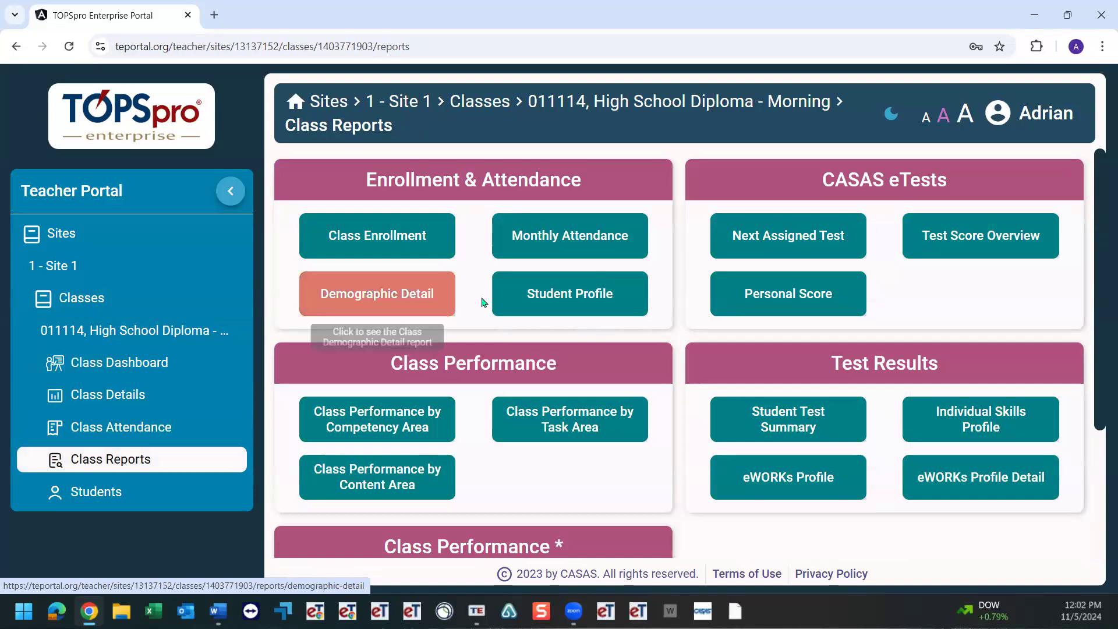
{"action": "left_click", "coordinate": [540, 247]}
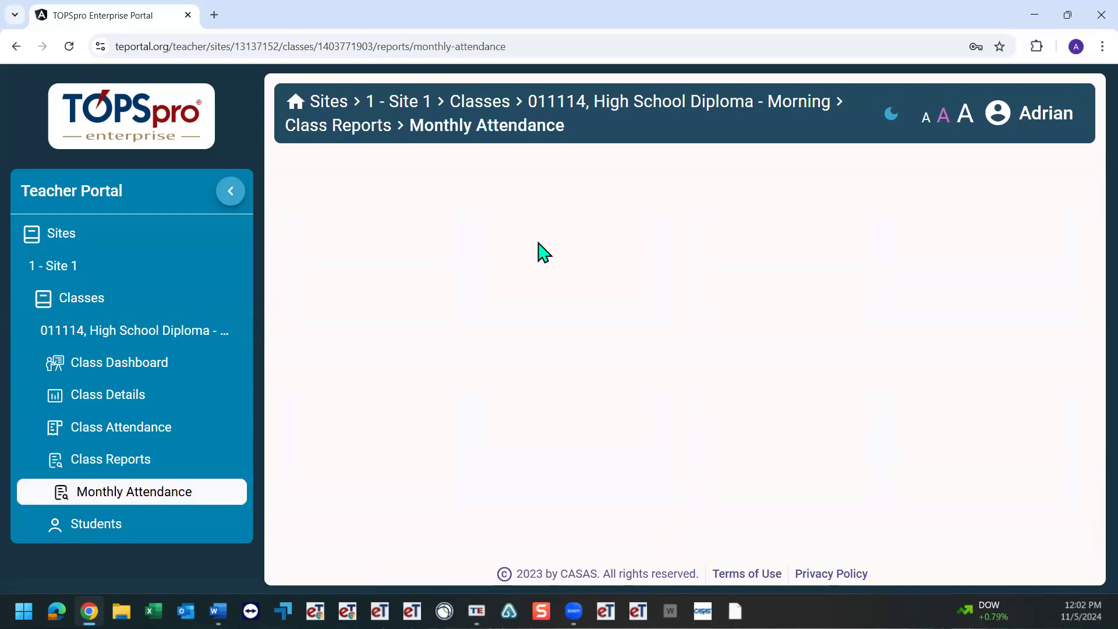
{"action": "scroll", "coordinate": [545, 367], "scroll_direction": "down", "scroll_amount": 3}
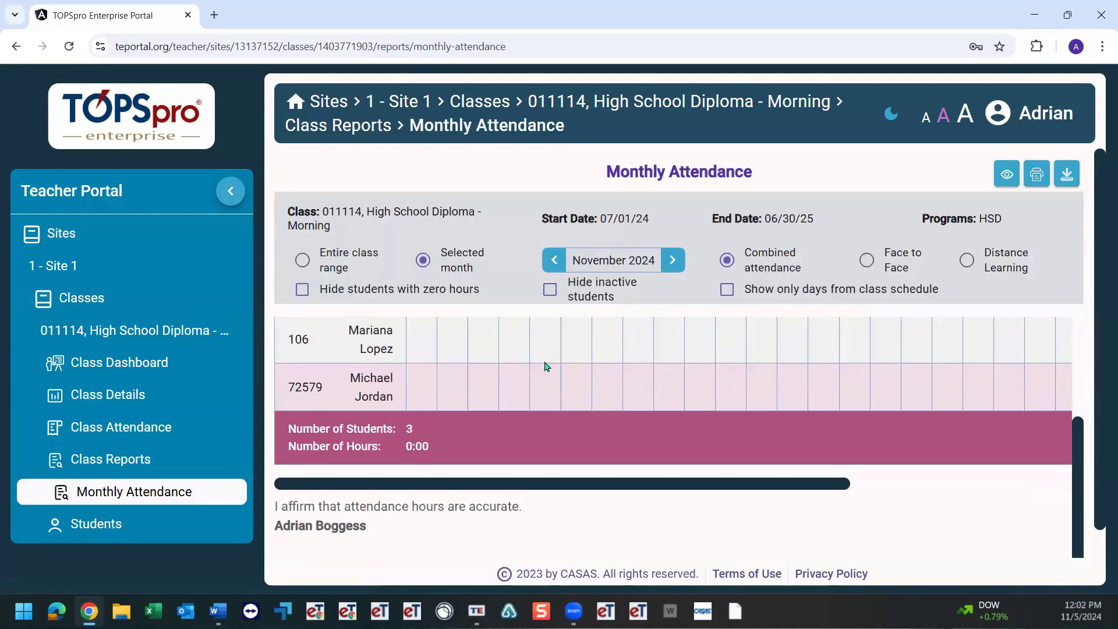
{"action": "scroll", "coordinate": [546, 365], "scroll_direction": "up", "scroll_amount": 1}
{"action": "scroll", "coordinate": [546, 366], "scroll_direction": "up", "scroll_amount": 2}
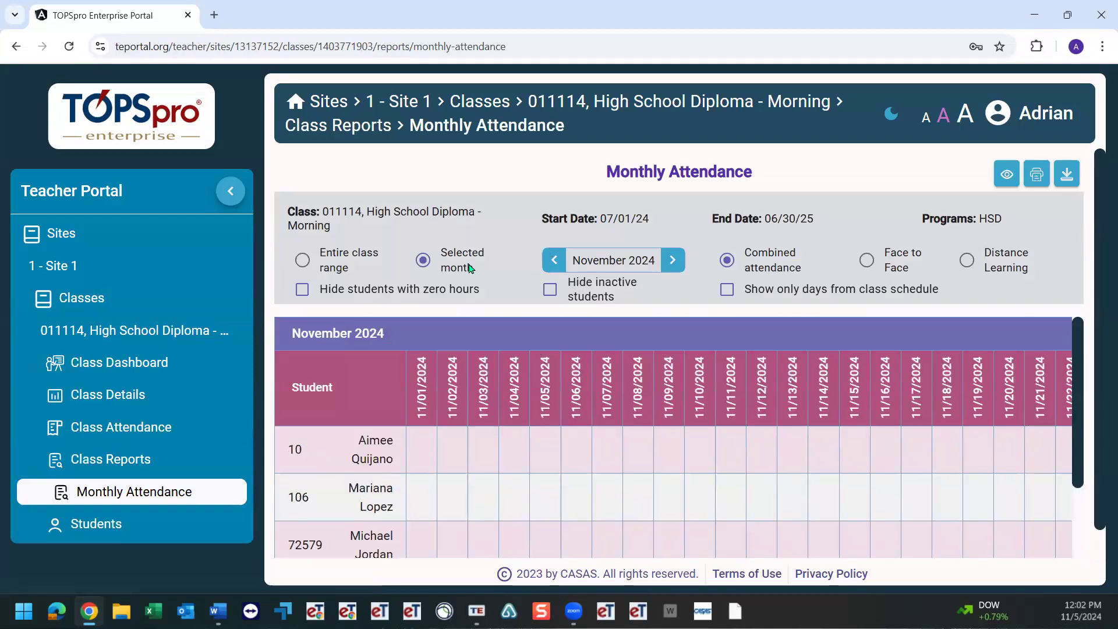
{"action": "left_click", "coordinate": [554, 260]}
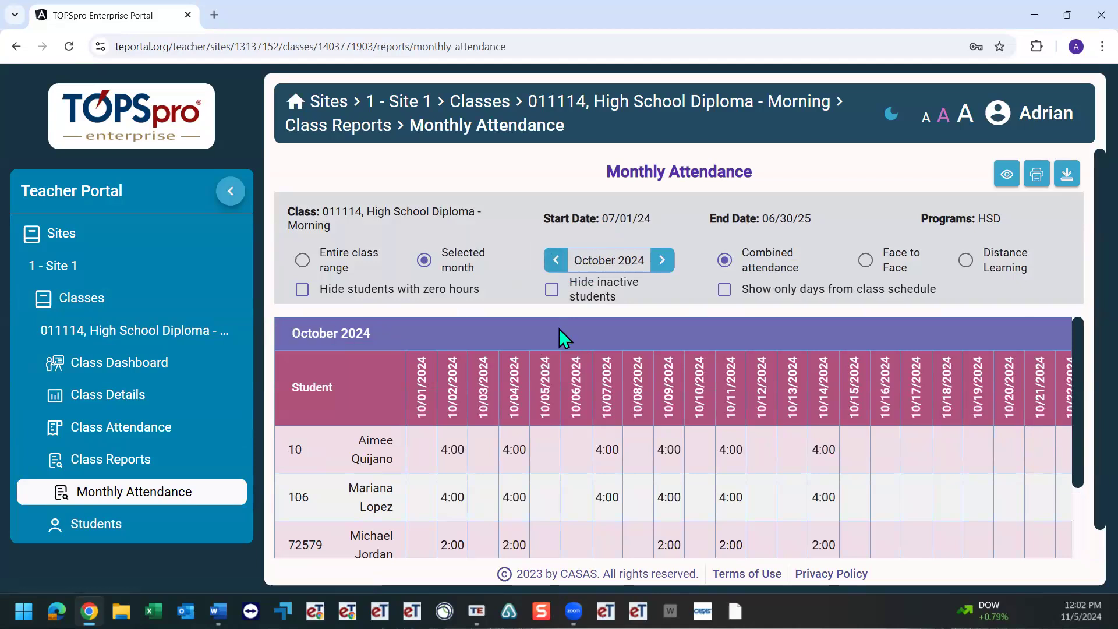
{"action": "scroll", "coordinate": [723, 496], "scroll_direction": "down", "scroll_amount": 2}
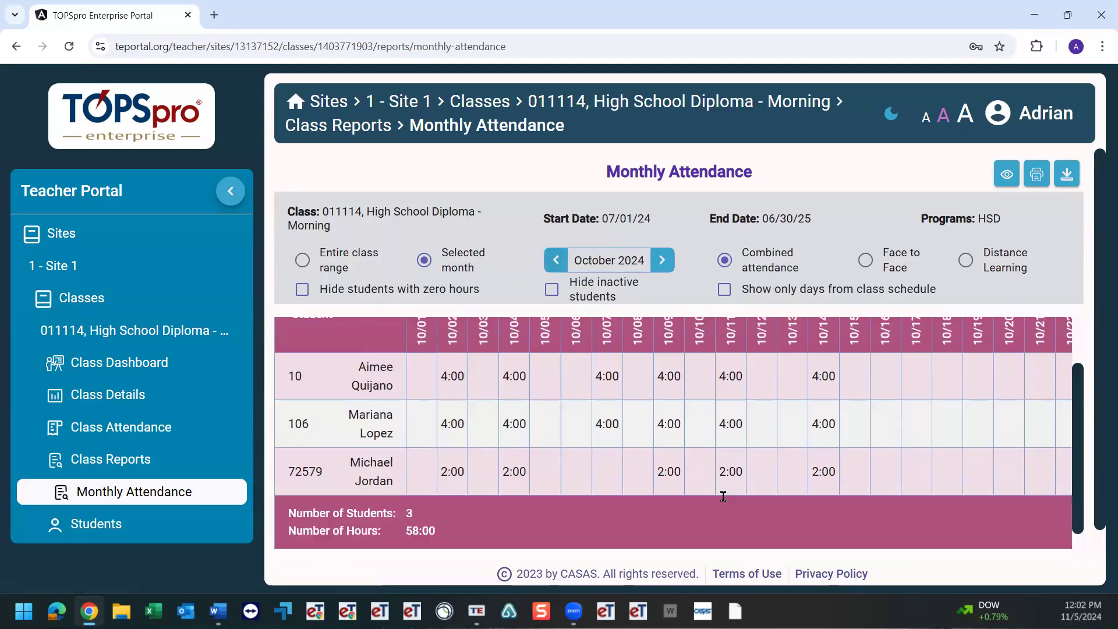
{"action": "scroll", "coordinate": [724, 496], "scroll_direction": "up", "scroll_amount": 2}
{"action": "scroll", "coordinate": [844, 513], "scroll_direction": "up", "scroll_amount": 1}
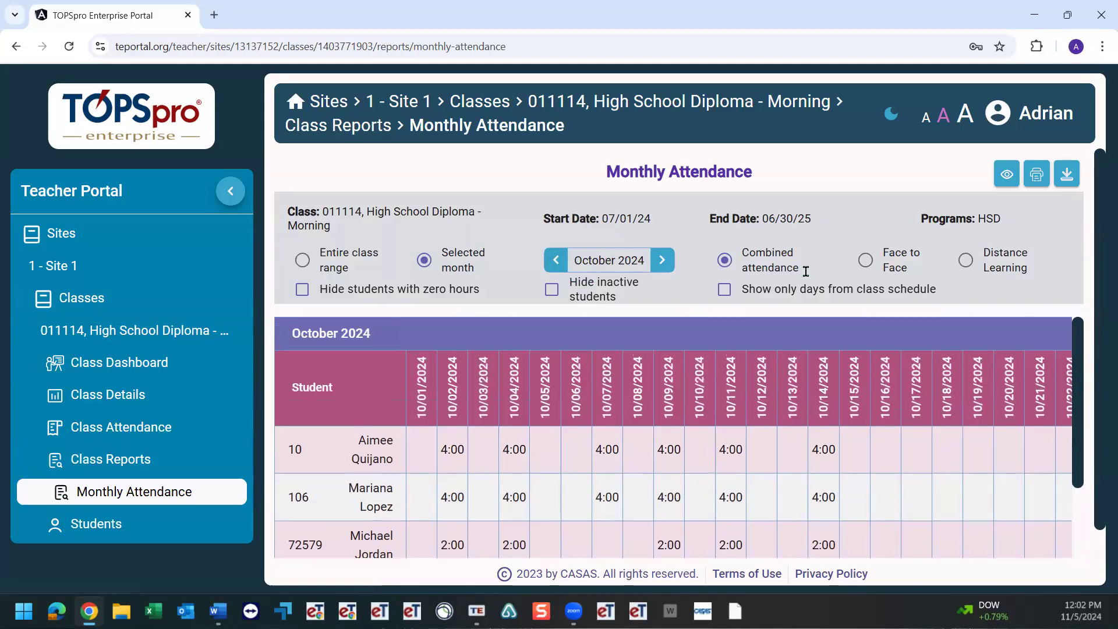
{"action": "scroll", "coordinate": [806, 271], "scroll_direction": "down", "scroll_amount": 2}
{"action": "scroll", "coordinate": [428, 527], "scroll_direction": "down", "scroll_amount": 2}
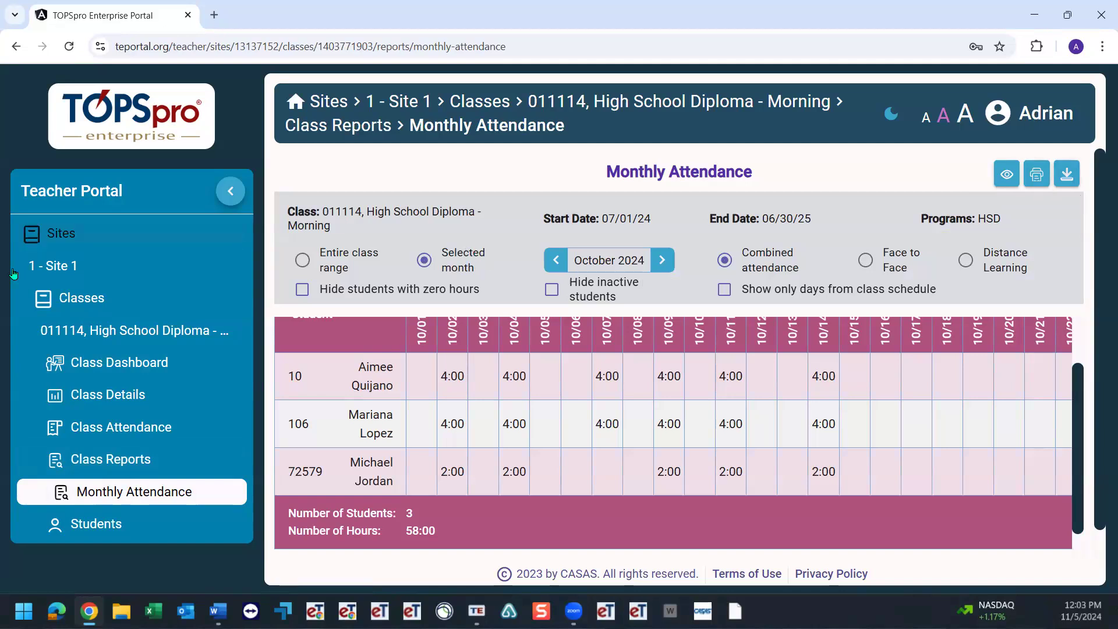
- Open the class's Individual Skills Profile report and include the grade level equivalents
{"action": "left_click", "coordinate": [107, 460]}
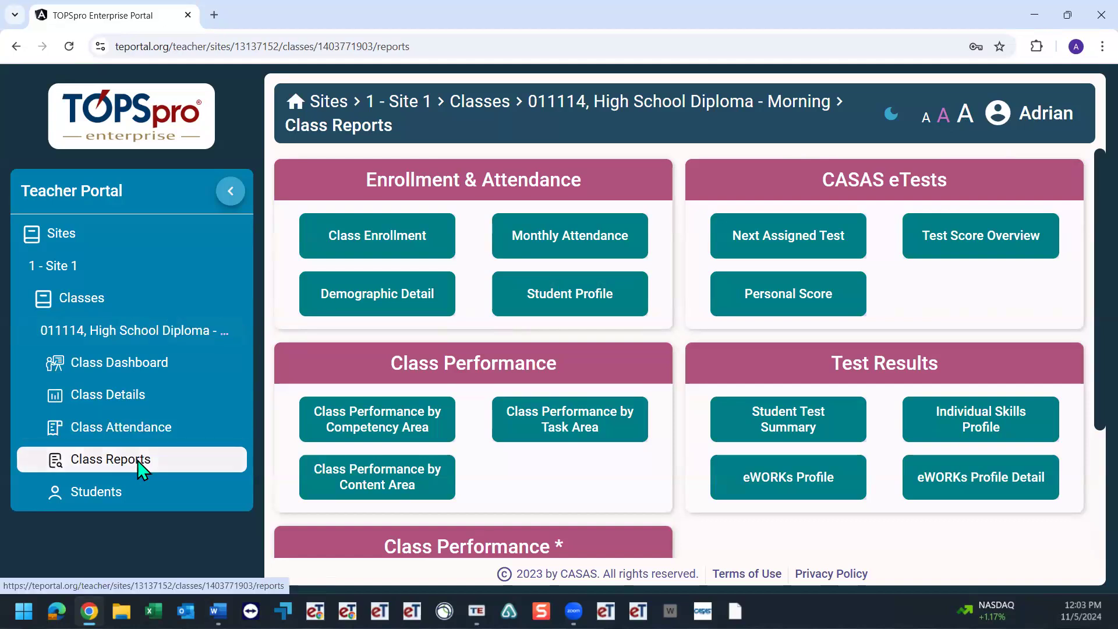
{"action": "left_click", "coordinate": [978, 427]}
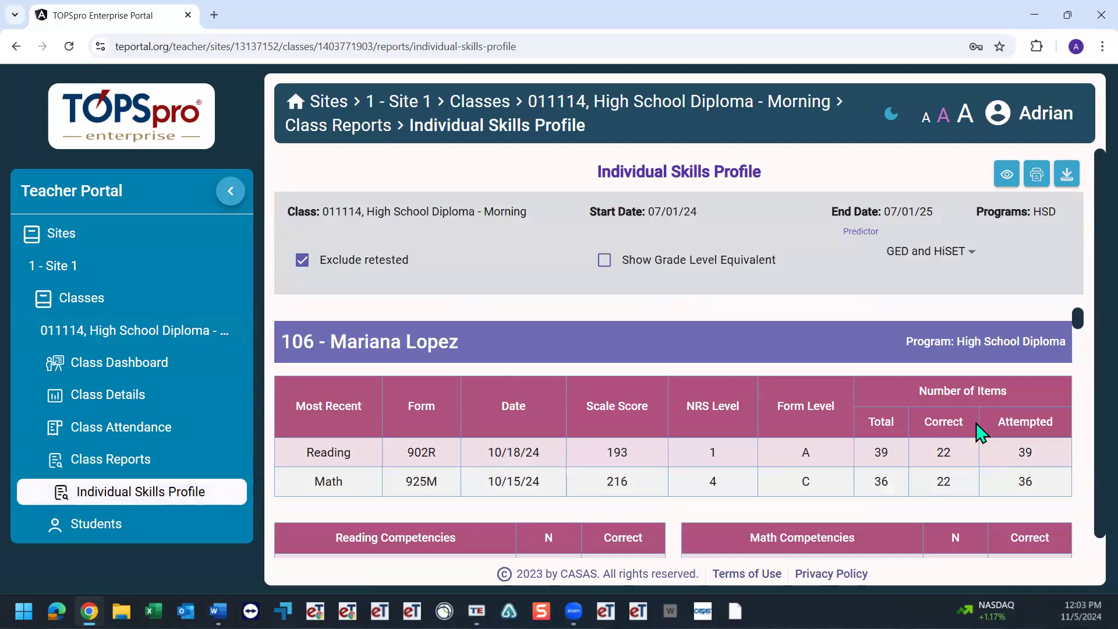
{"action": "left_click", "coordinate": [603, 263]}
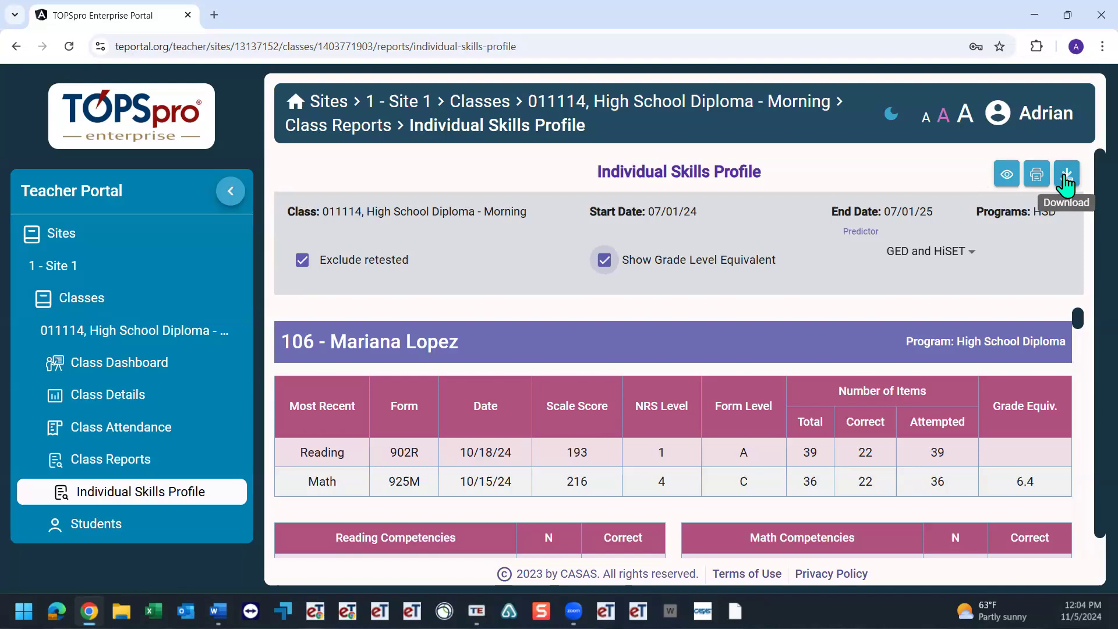
- Show the class's student list and open the dashboard of the first student in it
{"action": "left_click", "coordinate": [95, 527]}
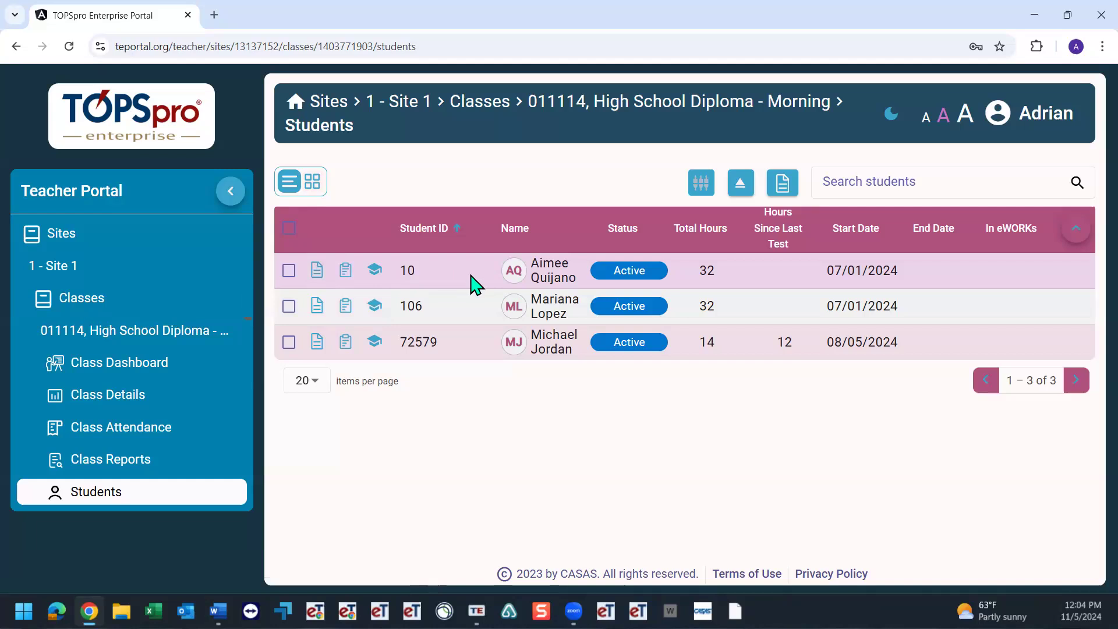
{"action": "left_click", "coordinate": [472, 286]}
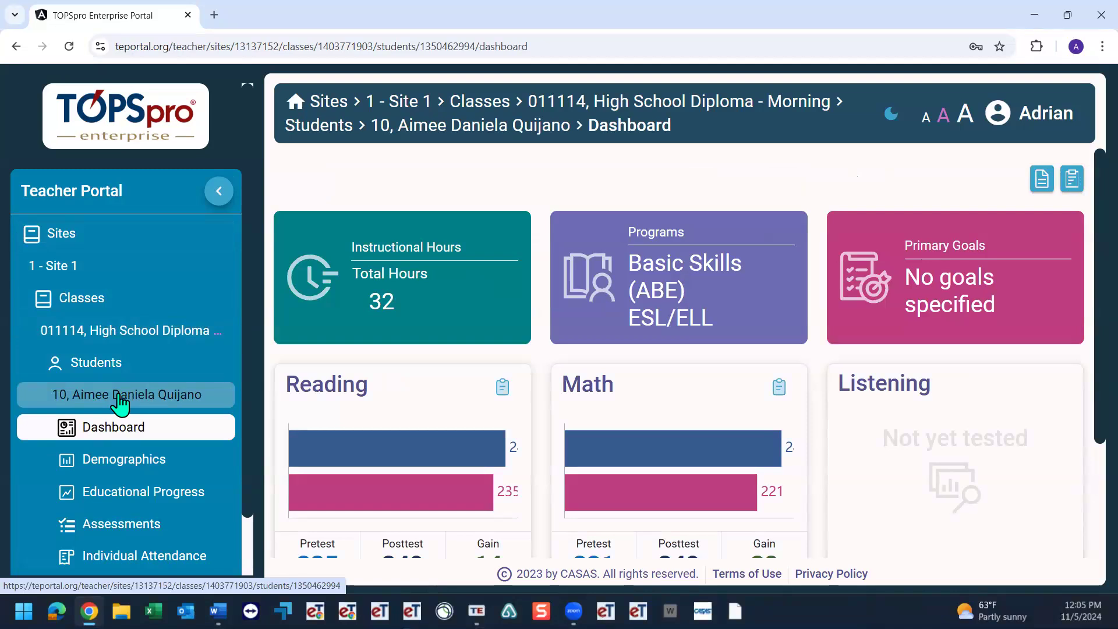
- Examine the content standard performance of the student's 927M math test from the assessments, and return to the assessment list
{"action": "scroll", "coordinate": [119, 402], "scroll_direction": "down", "scroll_amount": 1}
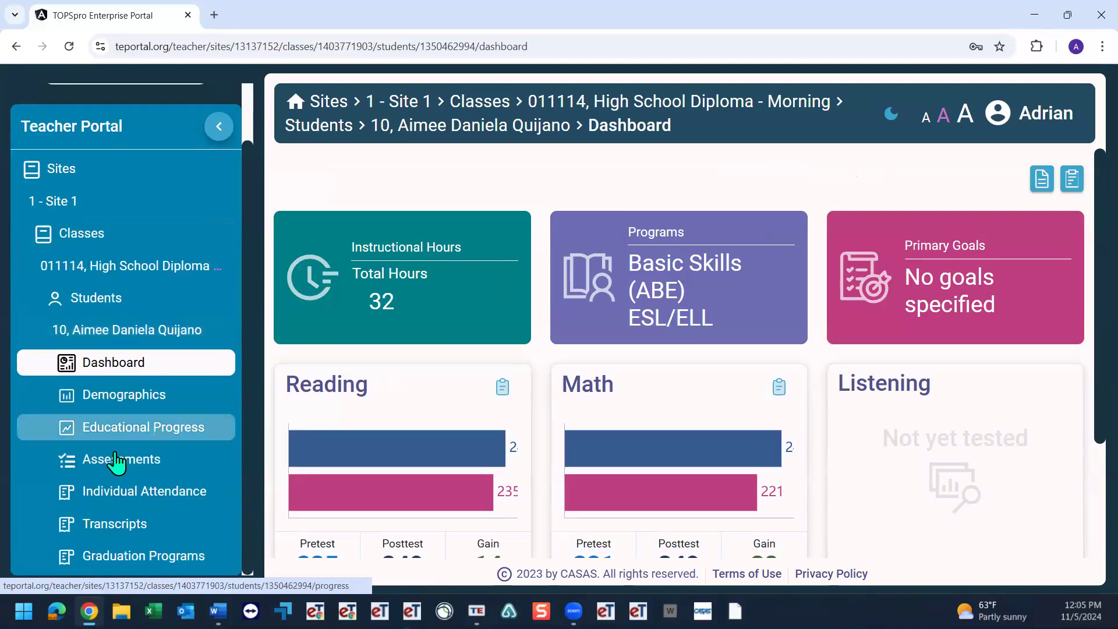
{"action": "left_click", "coordinate": [116, 460]}
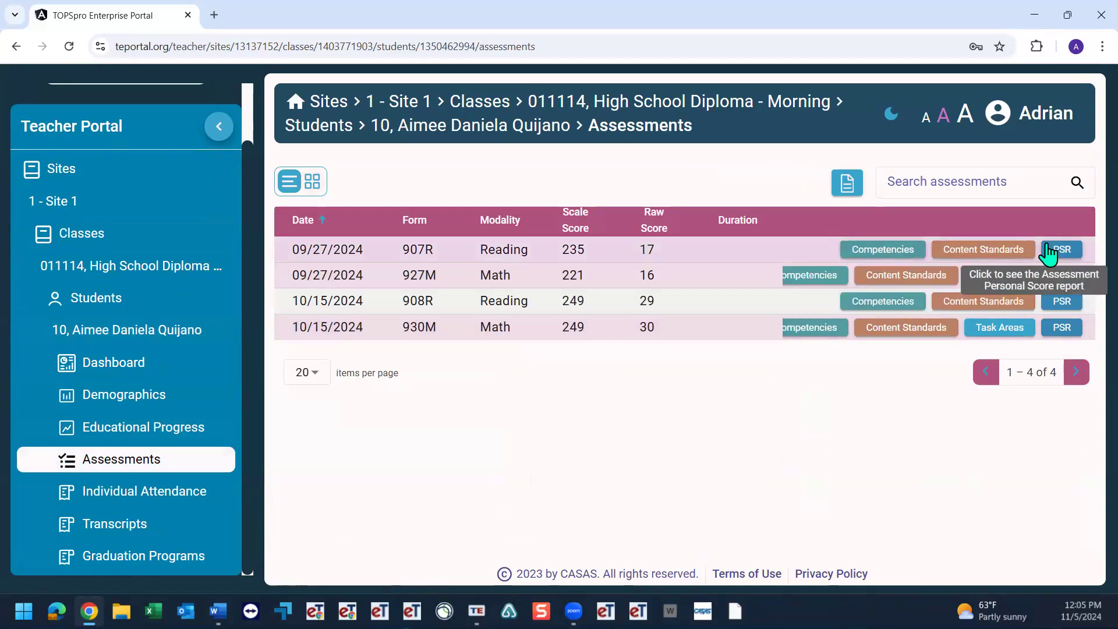
{"action": "left_click", "coordinate": [910, 286]}
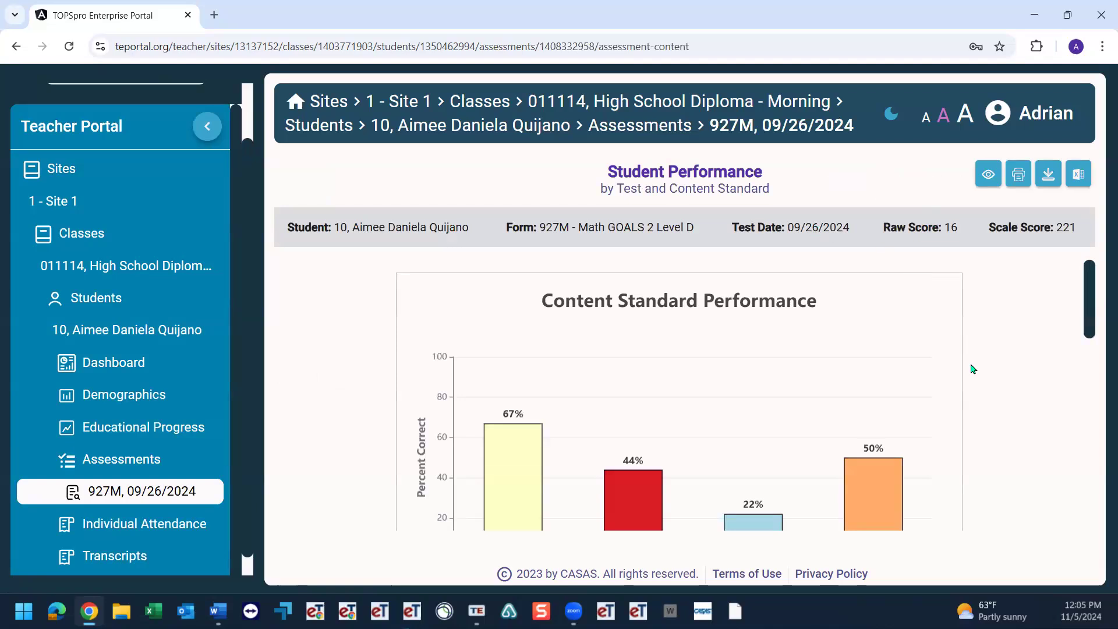
{"action": "scroll", "coordinate": [971, 368], "scroll_direction": "down", "scroll_amount": 2}
{"action": "scroll", "coordinate": [589, 399], "scroll_direction": "down", "scroll_amount": 1}
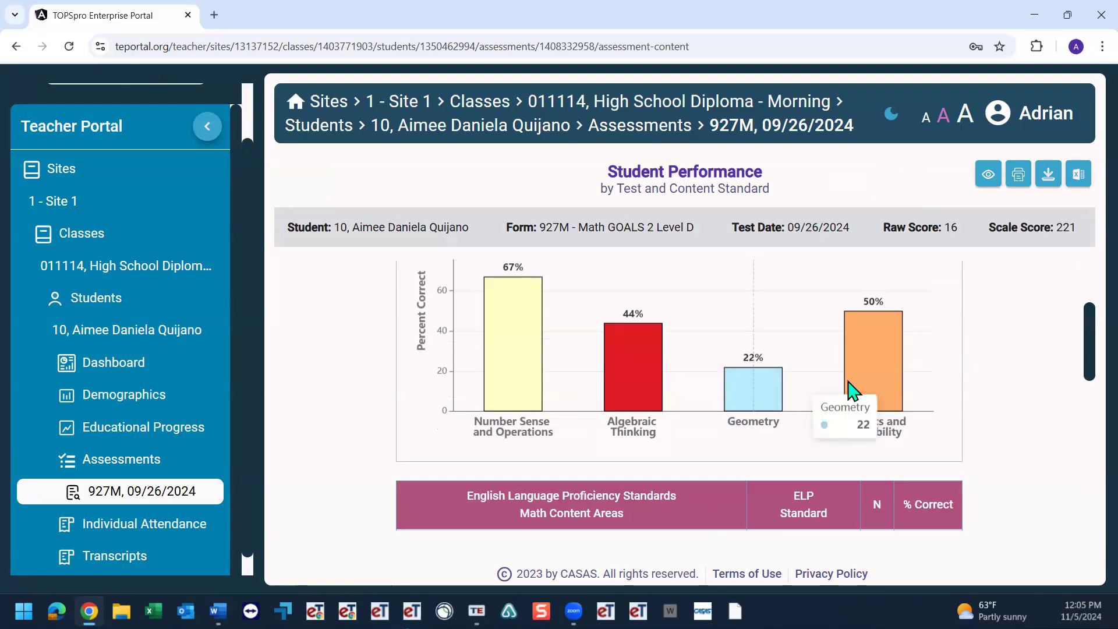
{"action": "scroll", "coordinate": [1010, 410], "scroll_direction": "down", "scroll_amount": 1}
{"action": "scroll", "coordinate": [1012, 411], "scroll_direction": "down", "scroll_amount": 1}
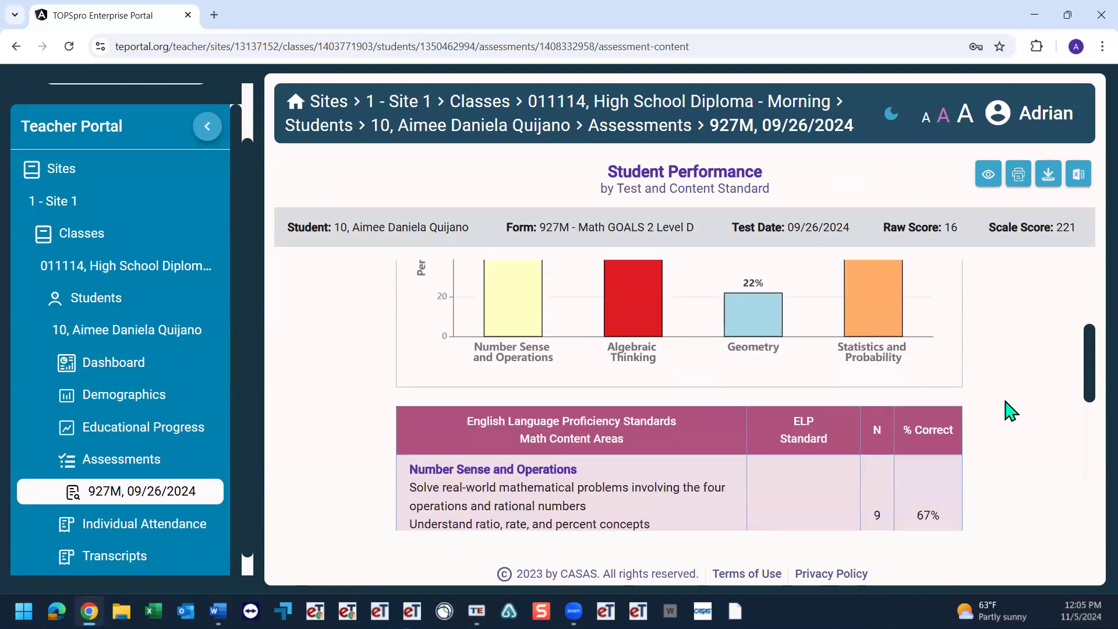
{"action": "scroll", "coordinate": [1011, 411], "scroll_direction": "down", "scroll_amount": 1}
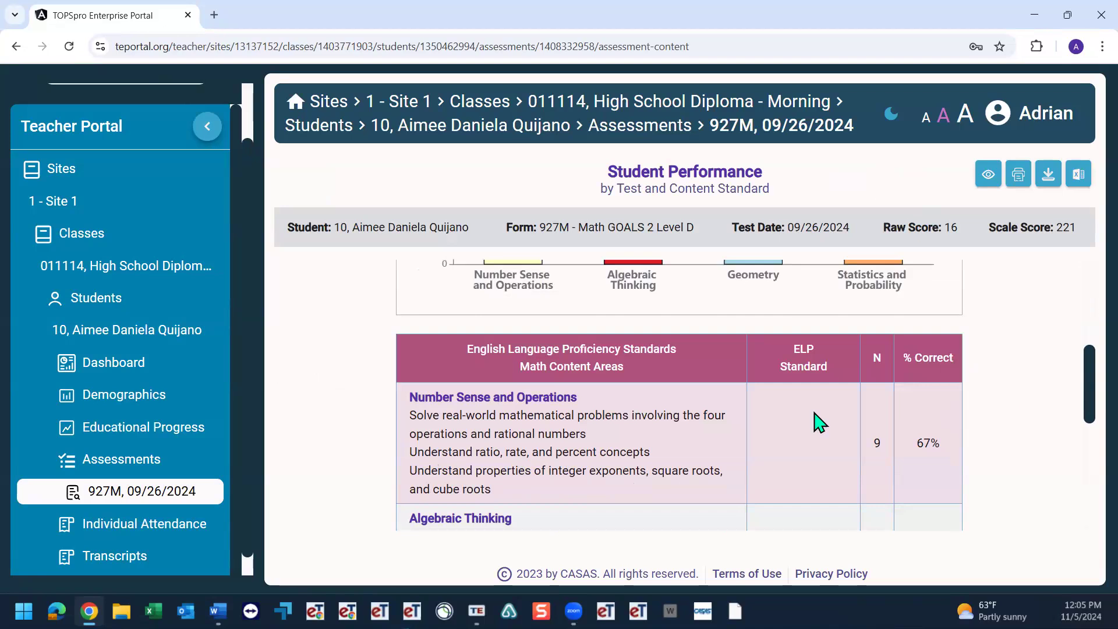
{"action": "left_click", "coordinate": [78, 466]}
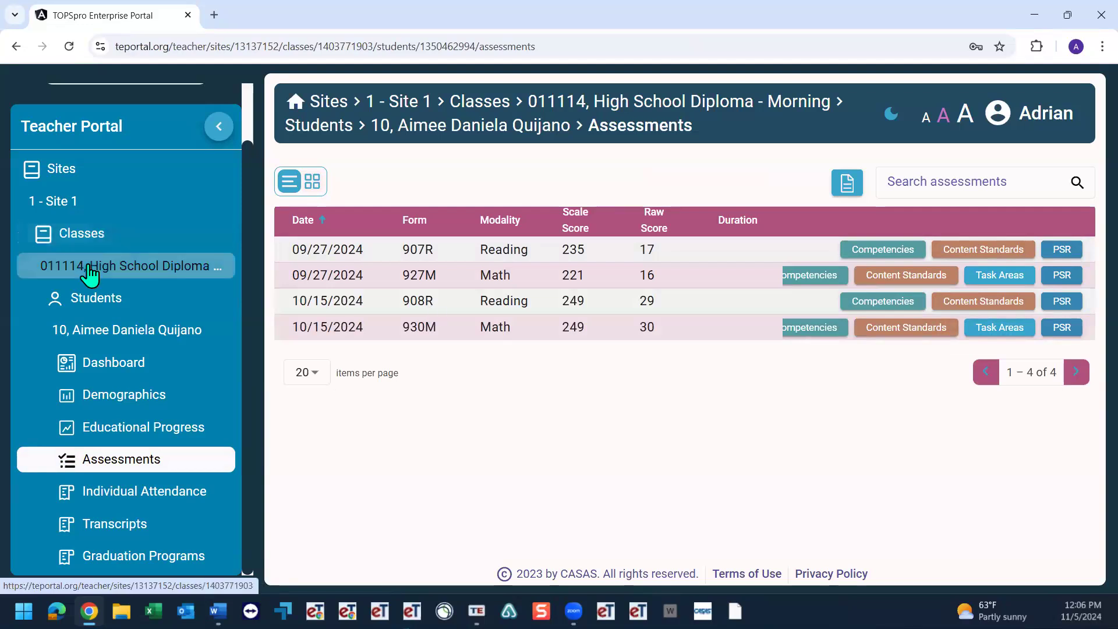
- Return to class 011114 and examine the Student Test Summary report for all its students
{"action": "left_click", "coordinate": [89, 271]}
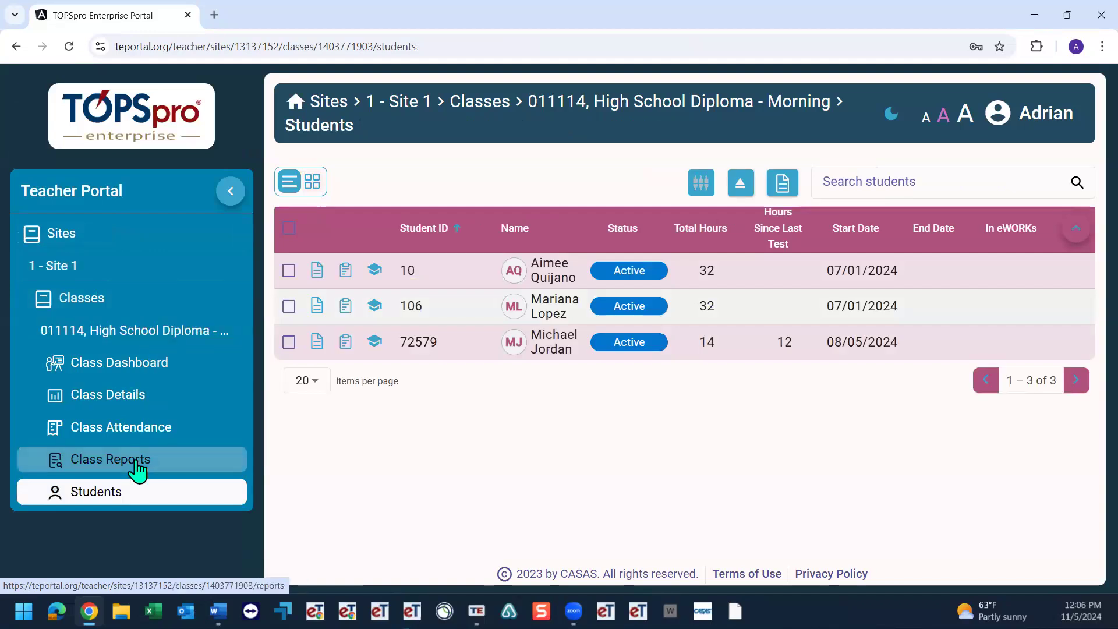
{"action": "left_click", "coordinate": [136, 463]}
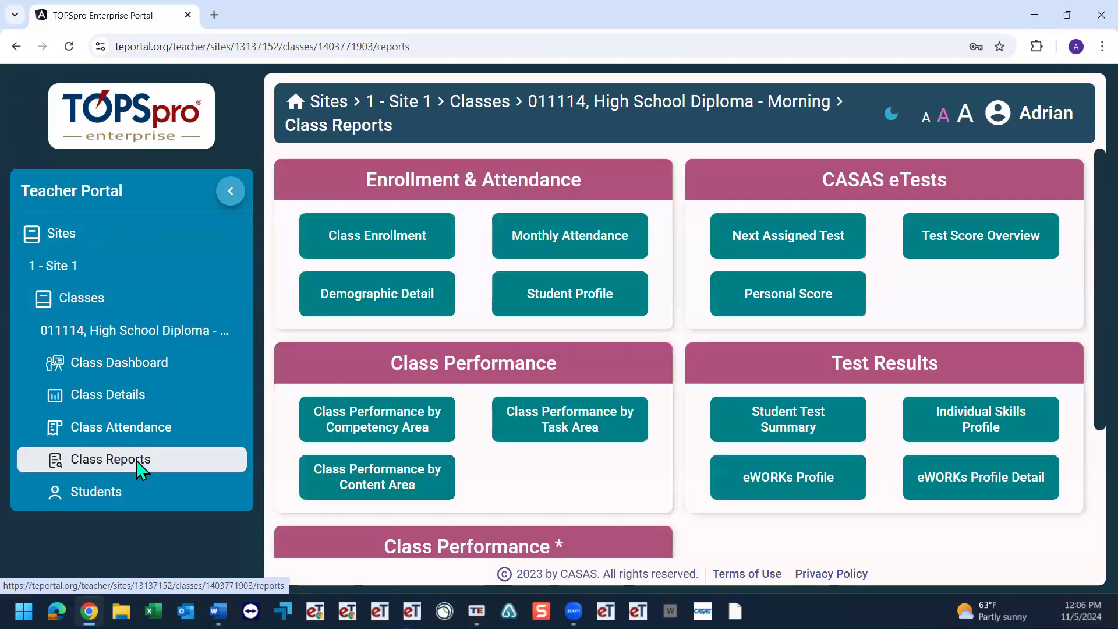
{"action": "left_click", "coordinate": [794, 432]}
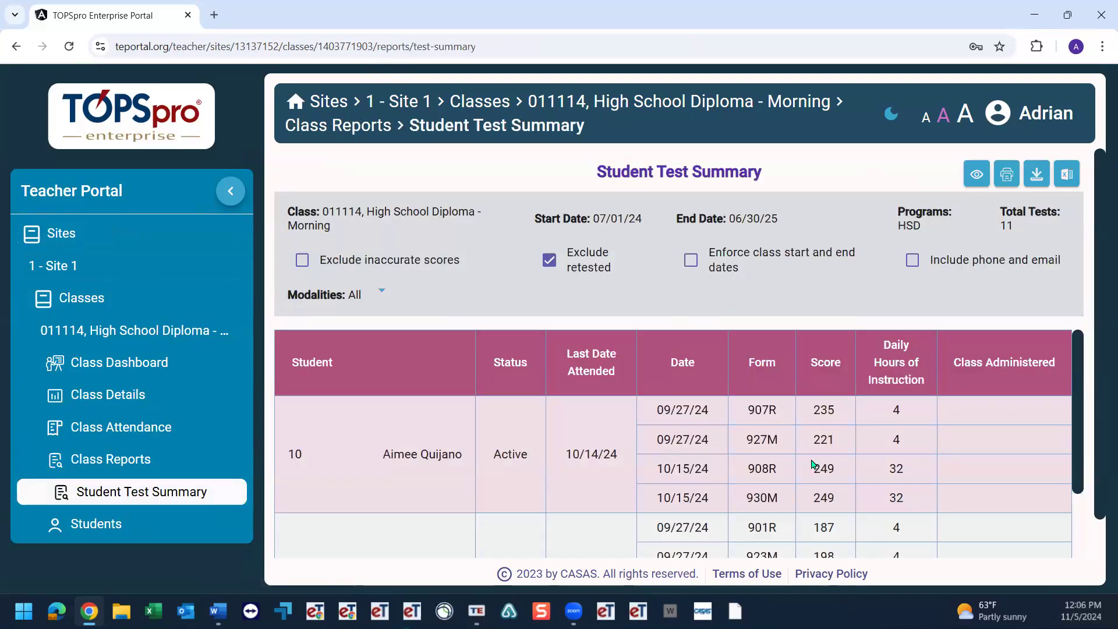
{"action": "scroll", "coordinate": [813, 464], "scroll_direction": "down", "scroll_amount": 3}
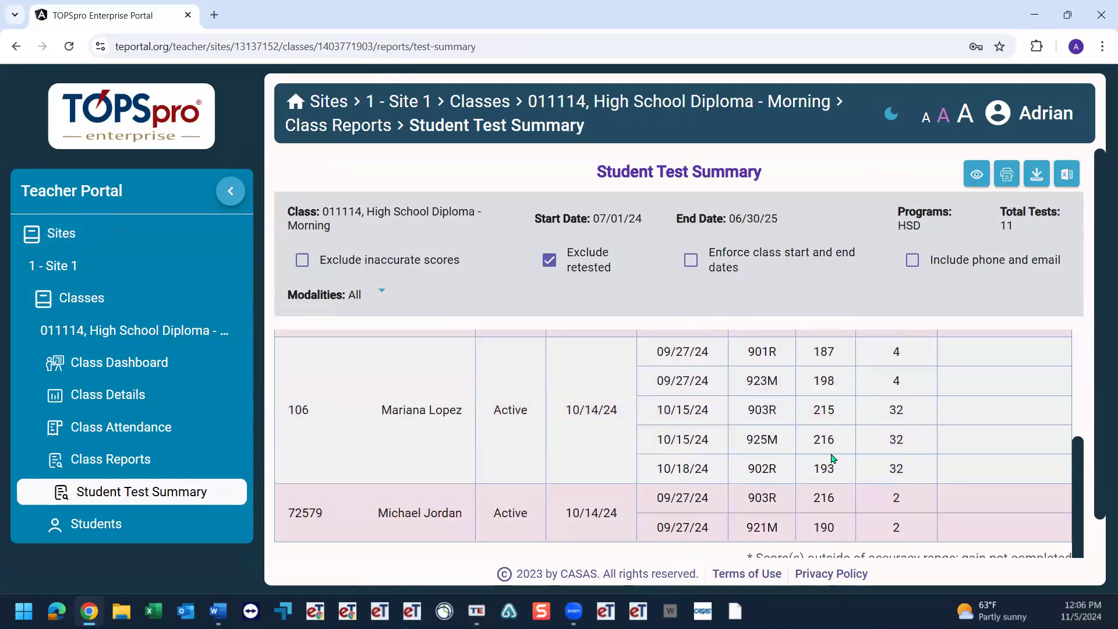
{"action": "scroll", "coordinate": [834, 459], "scroll_direction": "down", "scroll_amount": 1}
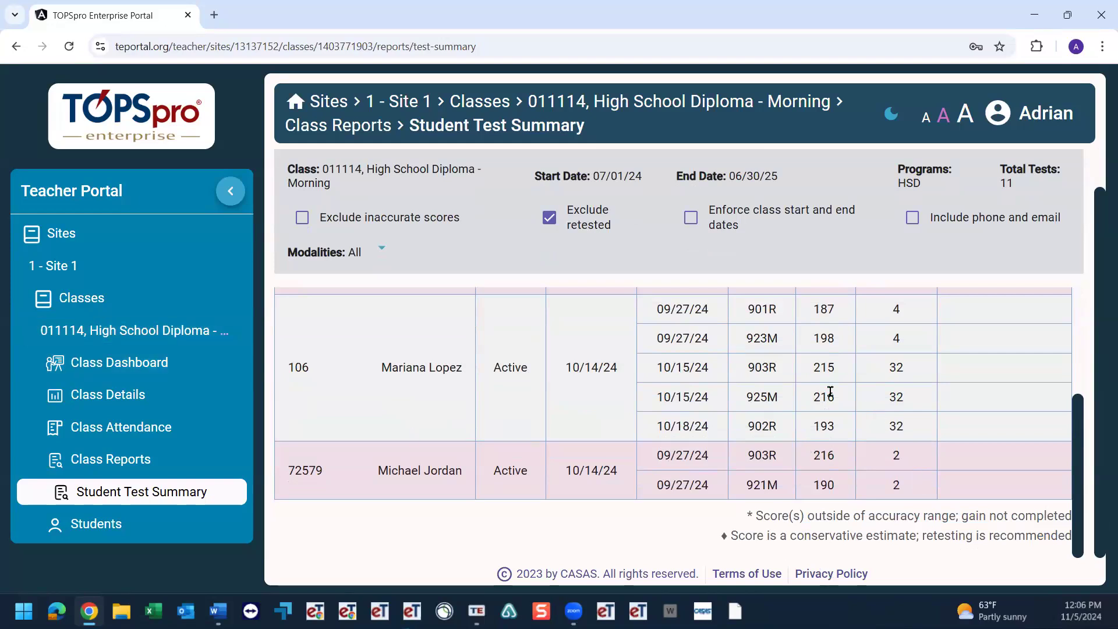
- Alternate between the class list and the student list of Site 1, ending on the site's student list
{"action": "left_click", "coordinate": [72, 300]}
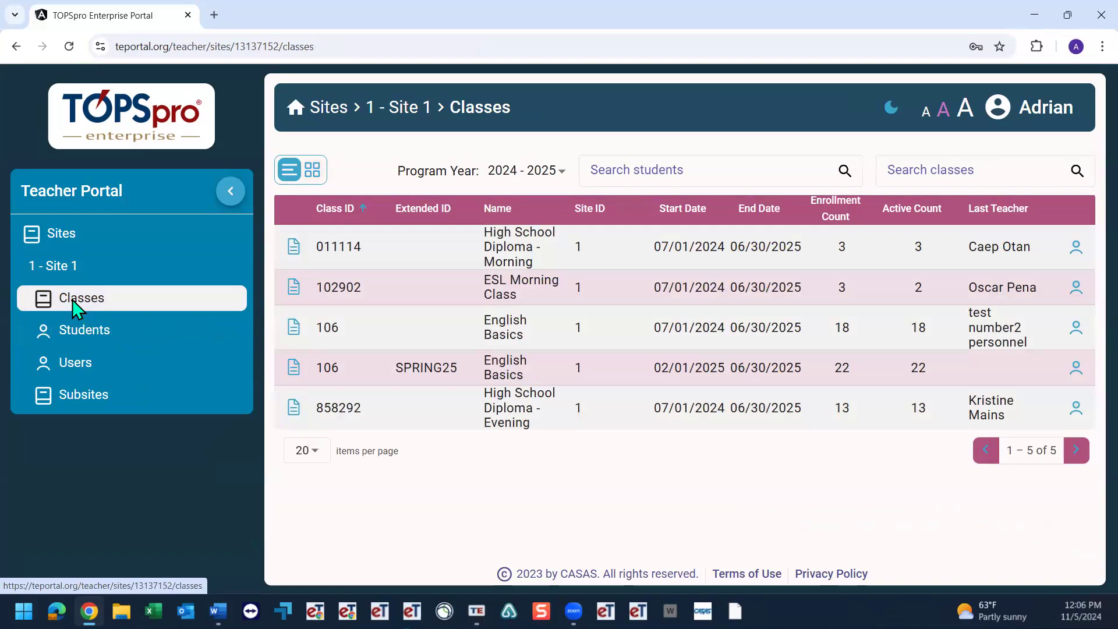
{"action": "left_click", "coordinate": [82, 330]}
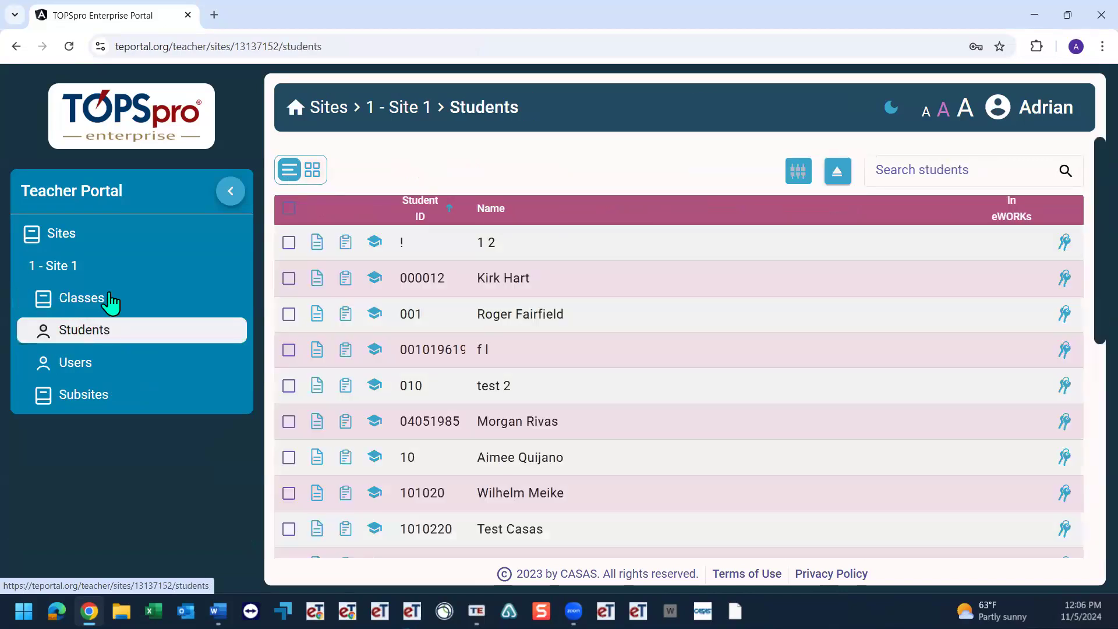
{"action": "left_click", "coordinate": [59, 269]}
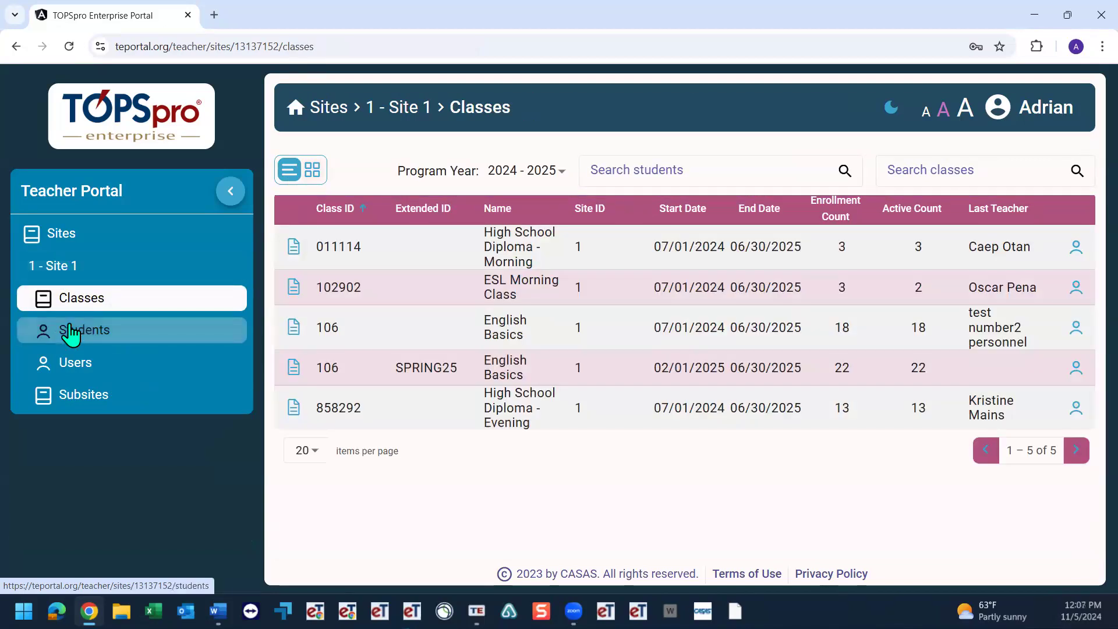
{"action": "left_click", "coordinate": [70, 332]}
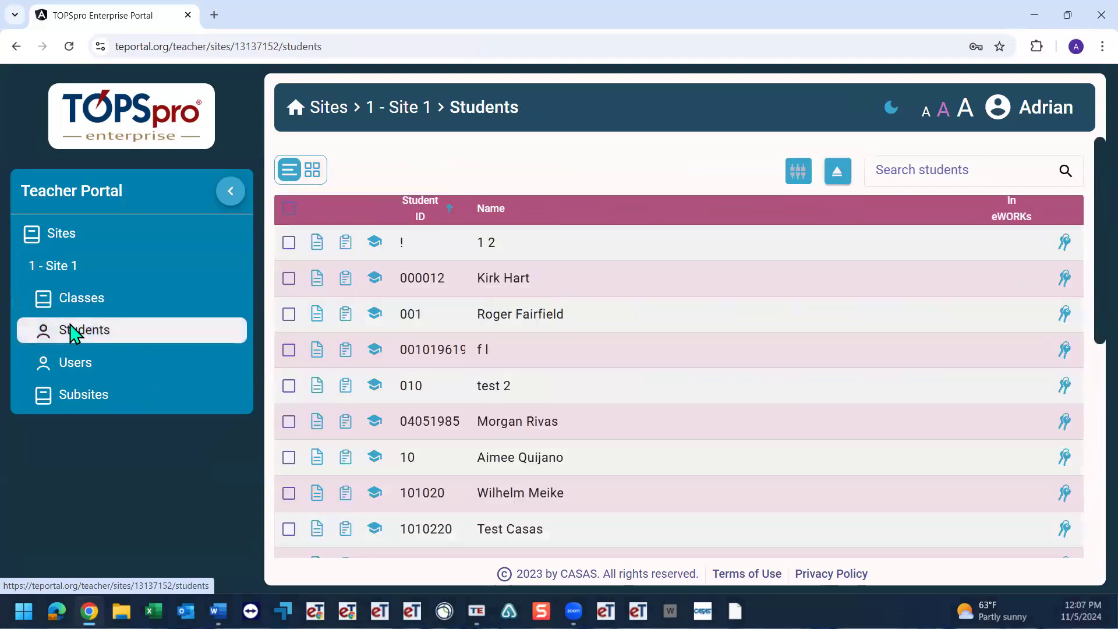
{"action": "scroll", "coordinate": [686, 446], "scroll_direction": "down", "scroll_amount": 2}
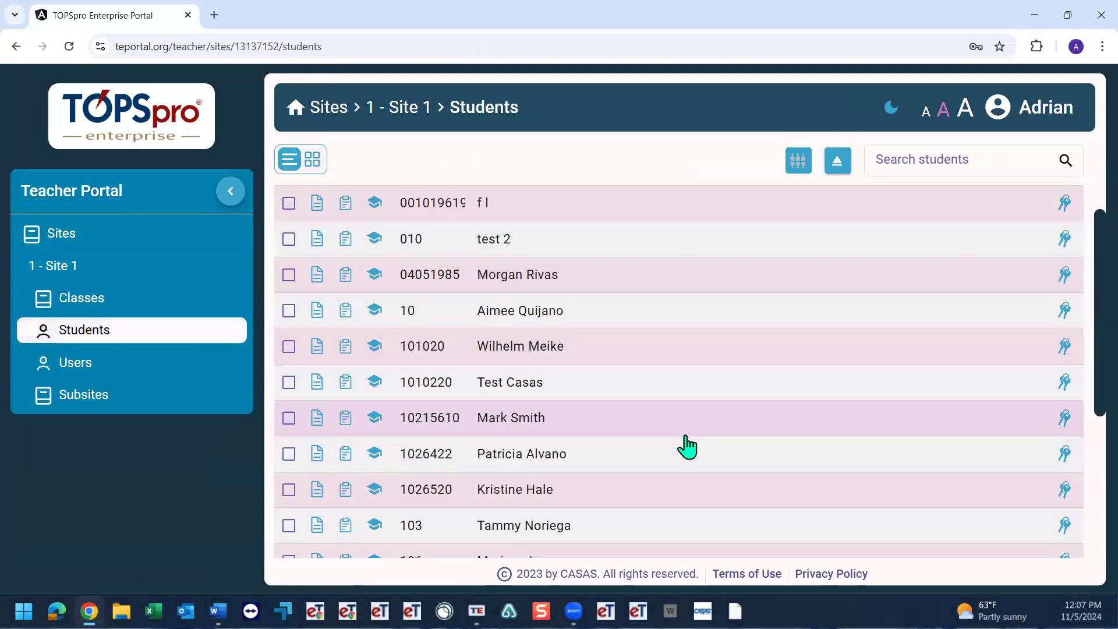
- View the assessments and the full demographics record of the tenth student in the site's student list
{"action": "left_click", "coordinate": [588, 423]}
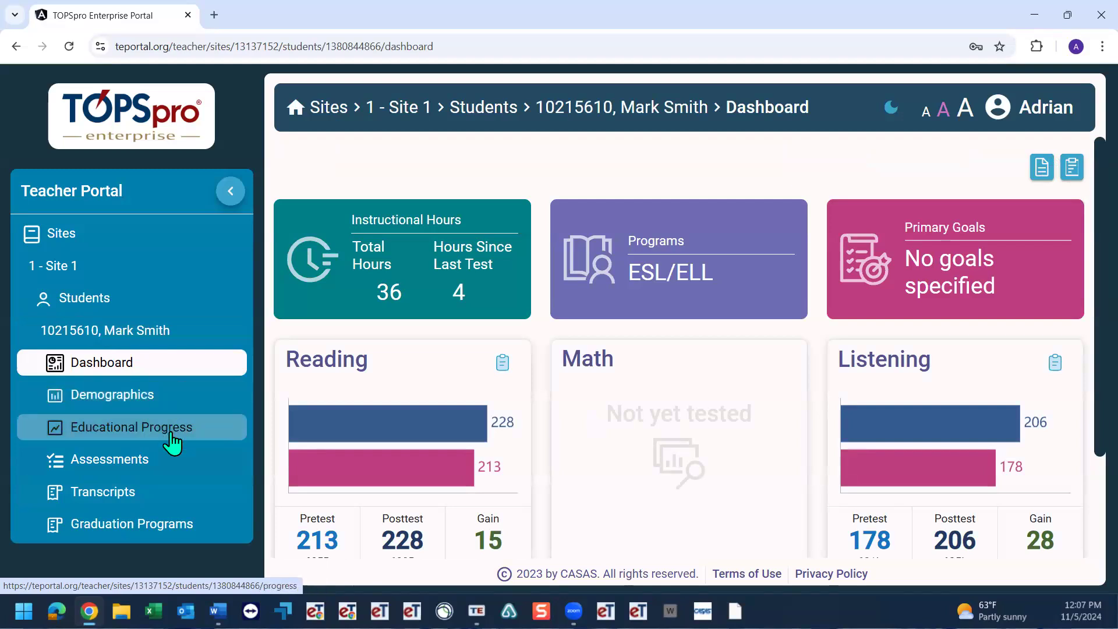
{"action": "left_click", "coordinate": [168, 470]}
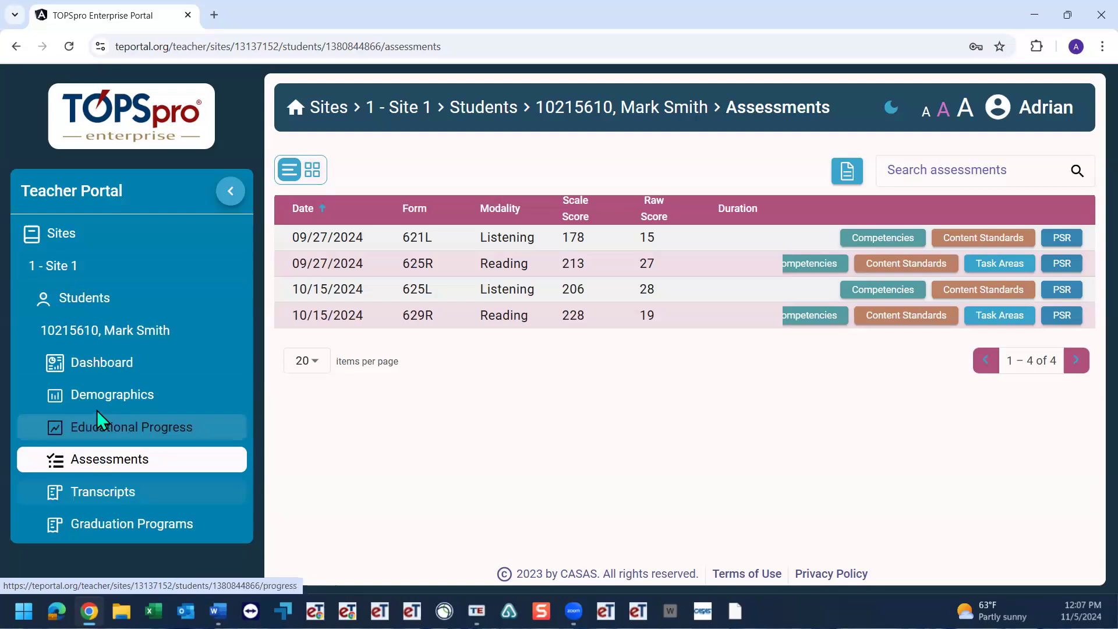
{"action": "left_click", "coordinate": [103, 391]}
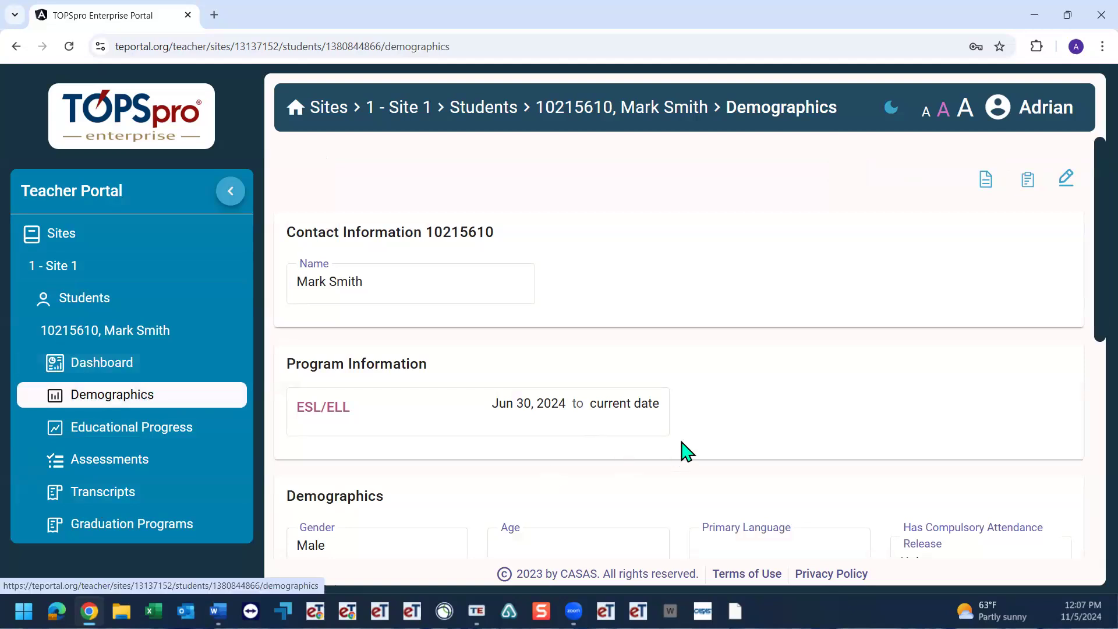
{"action": "scroll", "coordinate": [740, 402], "scroll_direction": "down", "scroll_amount": 1}
{"action": "scroll", "coordinate": [795, 352], "scroll_direction": "up", "scroll_amount": 1}
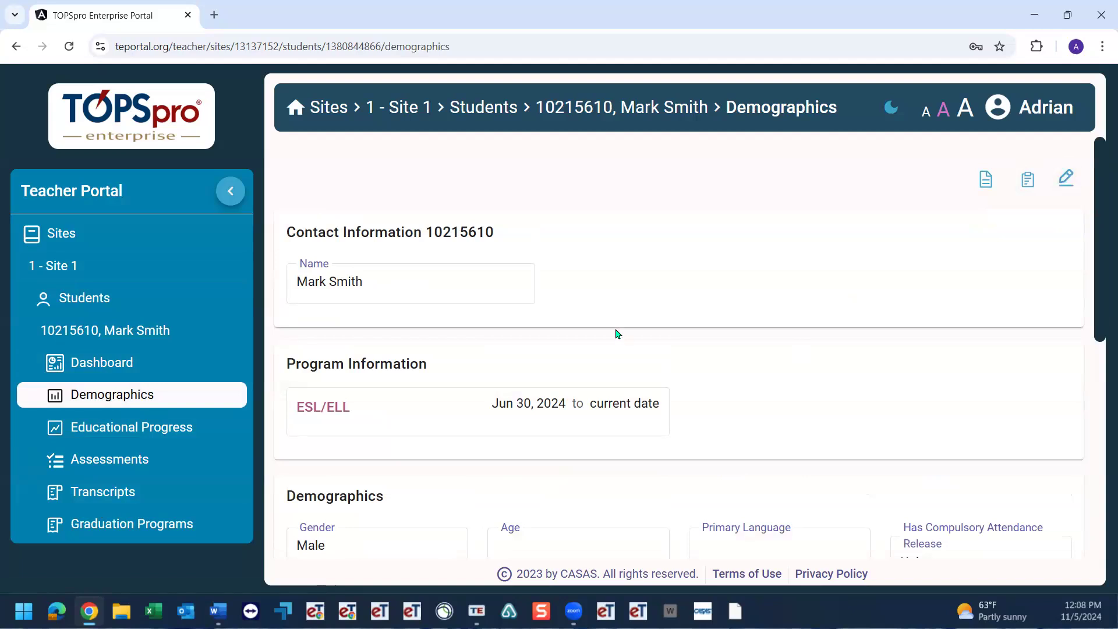
{"action": "scroll", "coordinate": [665, 335], "scroll_direction": "down", "scroll_amount": 4}
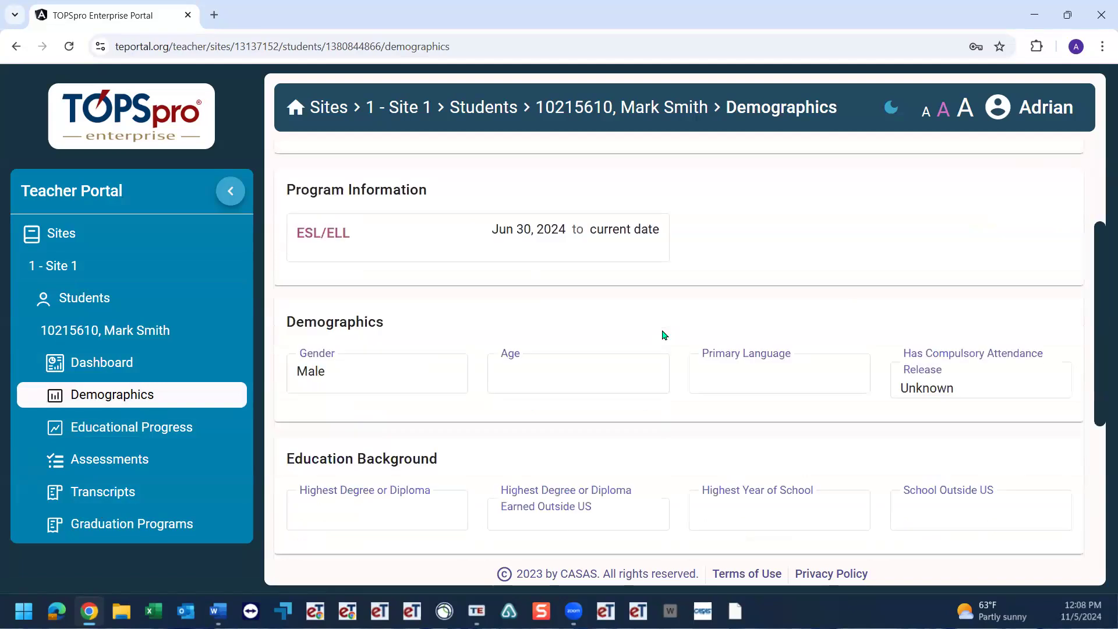
{"action": "scroll", "coordinate": [665, 335], "scroll_direction": "down", "scroll_amount": 2}
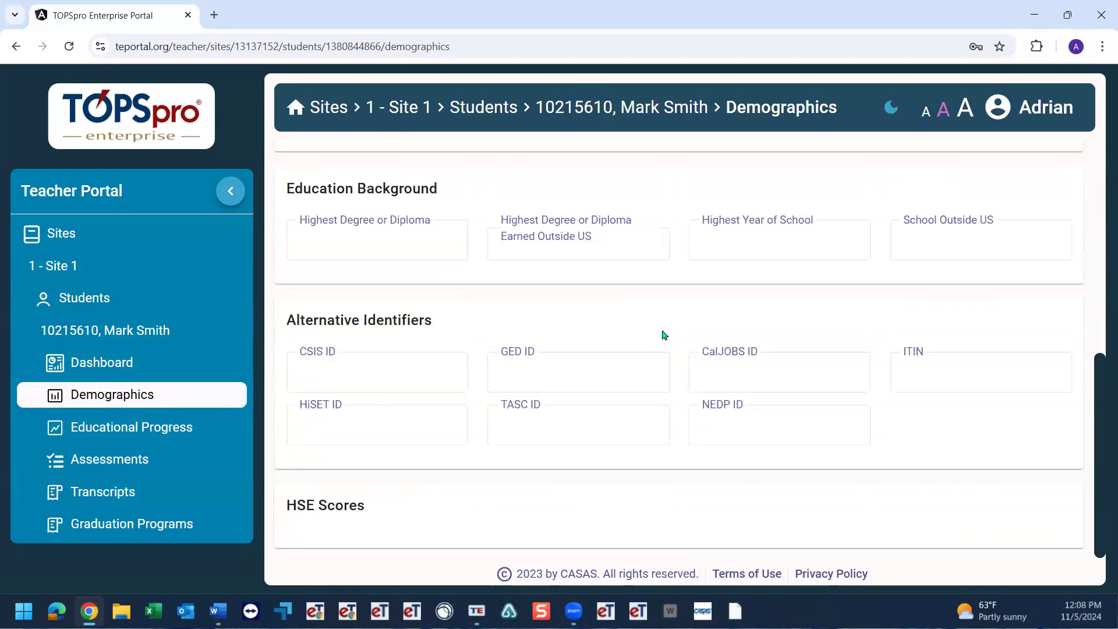
{"action": "scroll", "coordinate": [664, 335], "scroll_direction": "up", "scroll_amount": 5}
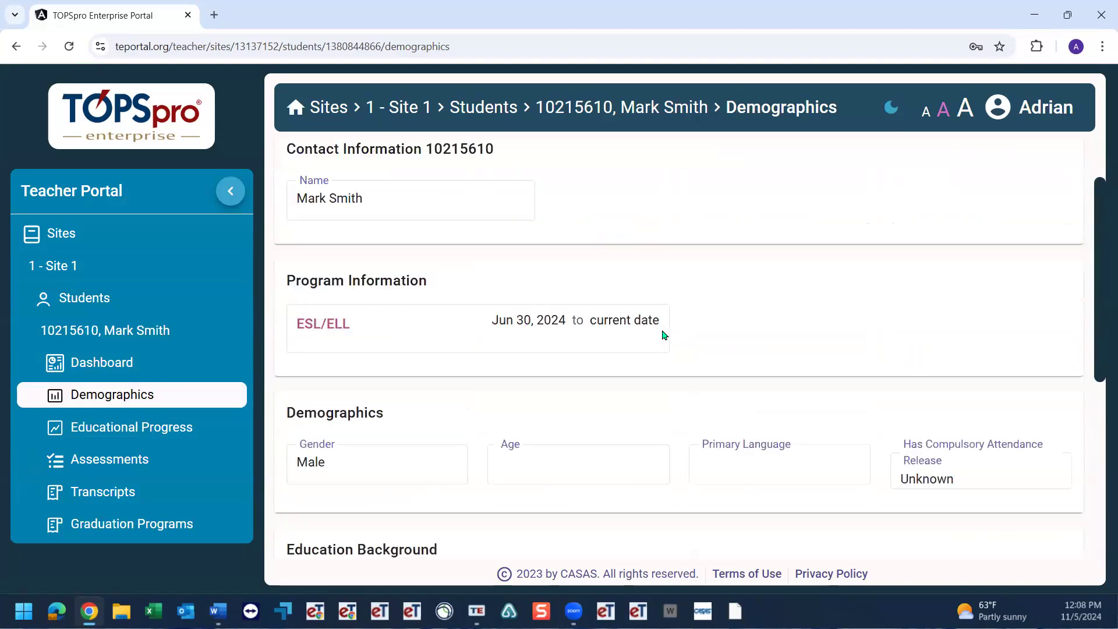
{"action": "scroll", "coordinate": [664, 335], "scroll_direction": "up", "scroll_amount": 2}
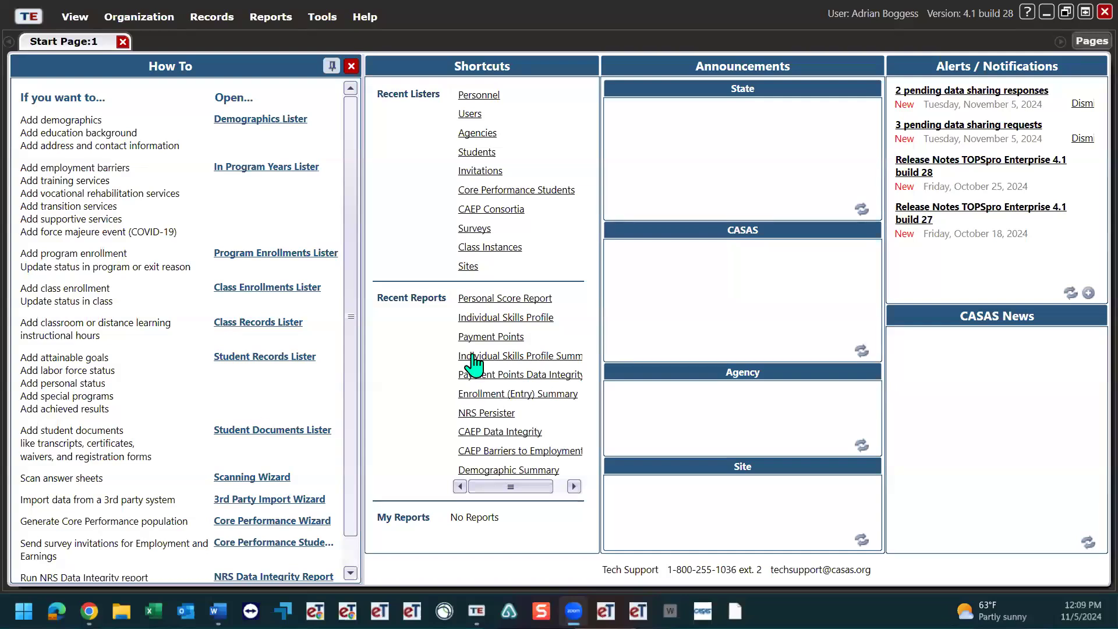
- Switch to TOPSpro Enterprise and open the Individual Skills Profile report setup, going to its Student Demographics filters
{"action": "left_click", "coordinate": [474, 356]}
{"action": "left_click", "coordinate": [270, 18]}
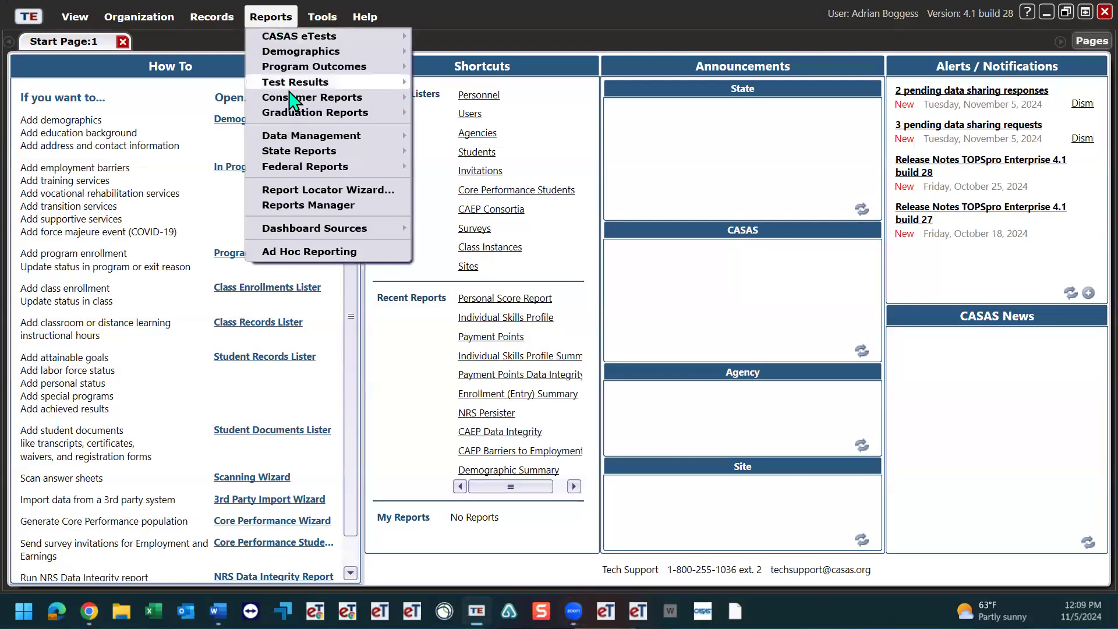
{"action": "mouse_move", "coordinate": [301, 83]}
{"action": "mouse_move", "coordinate": [453, 86]}
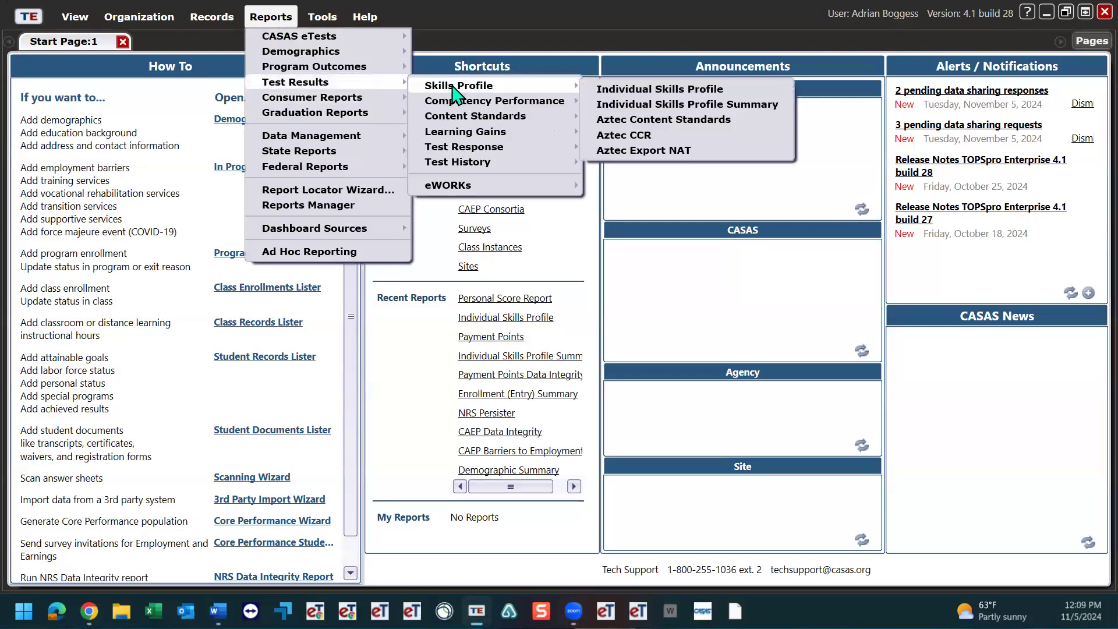
{"action": "left_click", "coordinate": [629, 91]}
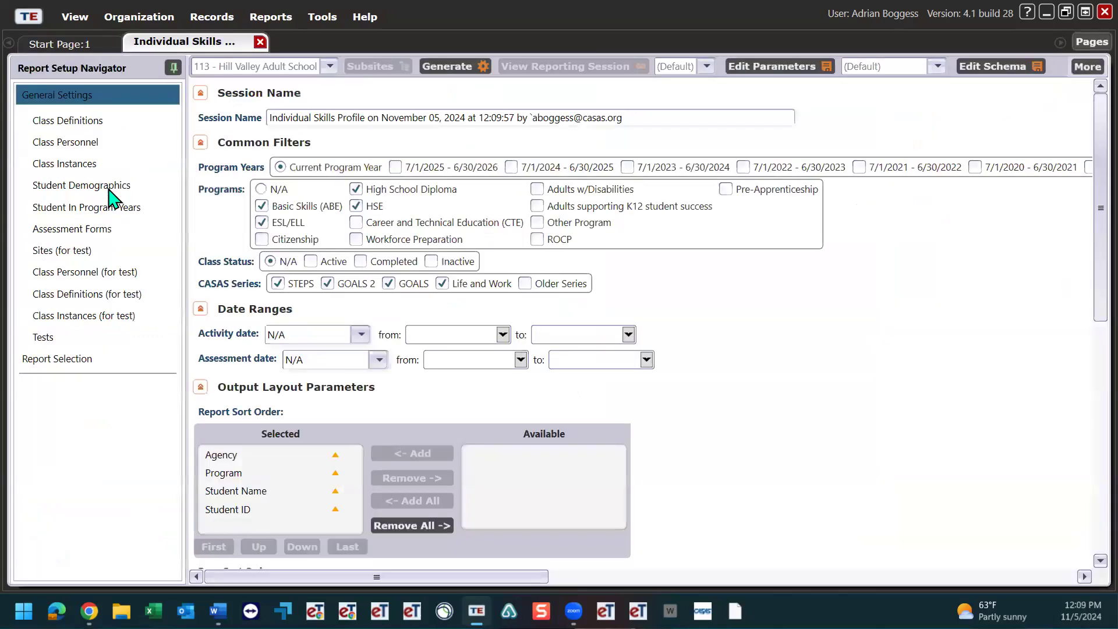
{"action": "left_click", "coordinate": [109, 186]}
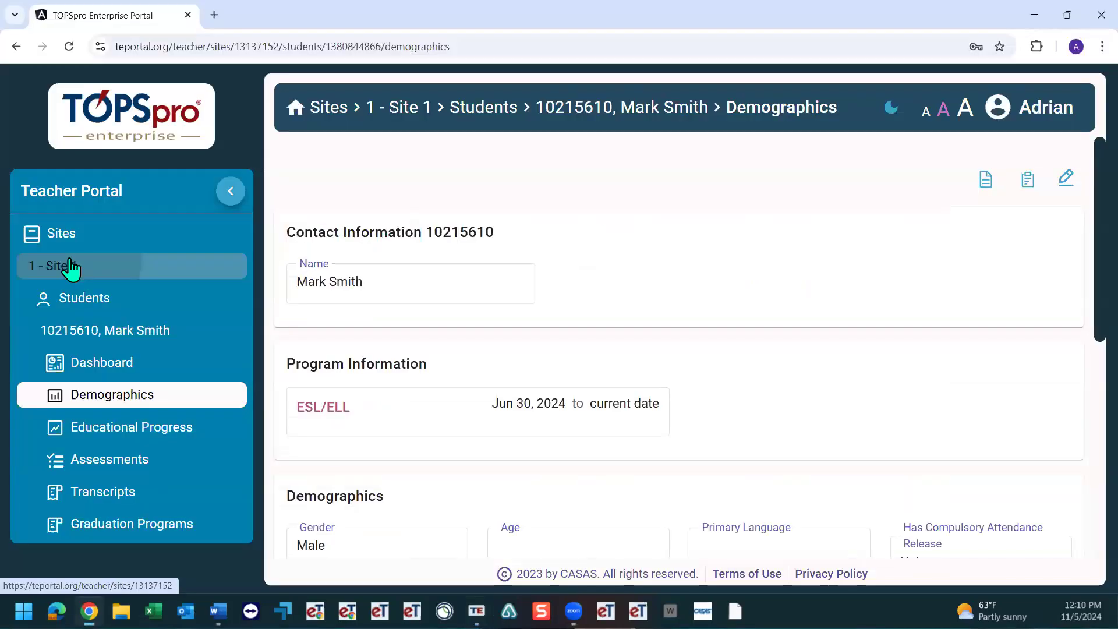
- Switch back to the Teacher Portal and open the Individual Skills Profile report of class 011114, High School Diploma - Morning
{"action": "left_click", "coordinate": [70, 267]}
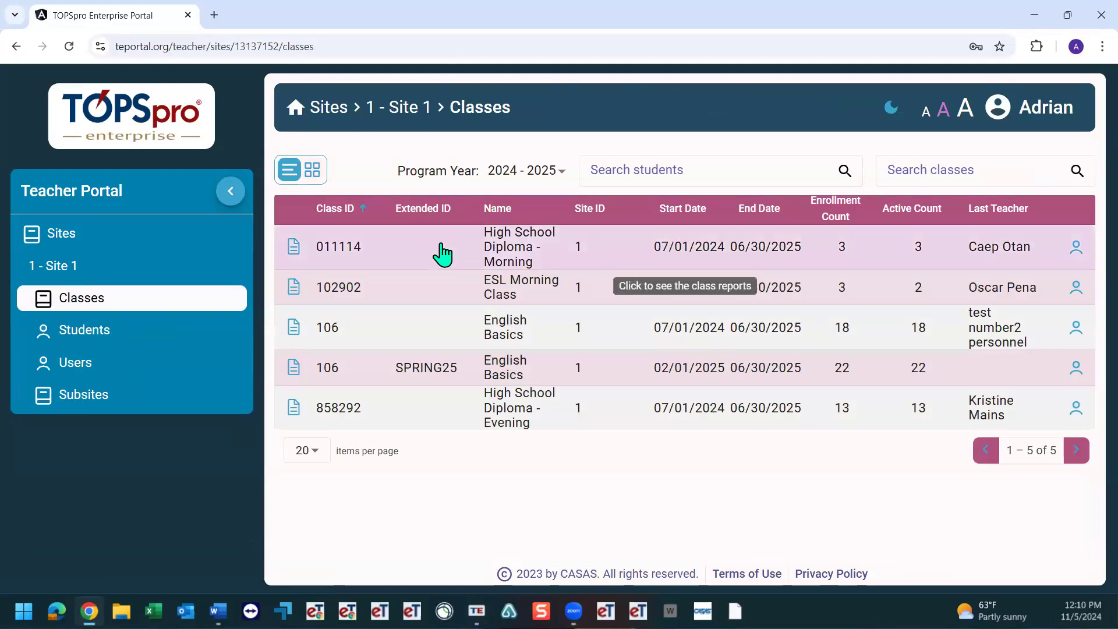
{"action": "left_click", "coordinate": [442, 253]}
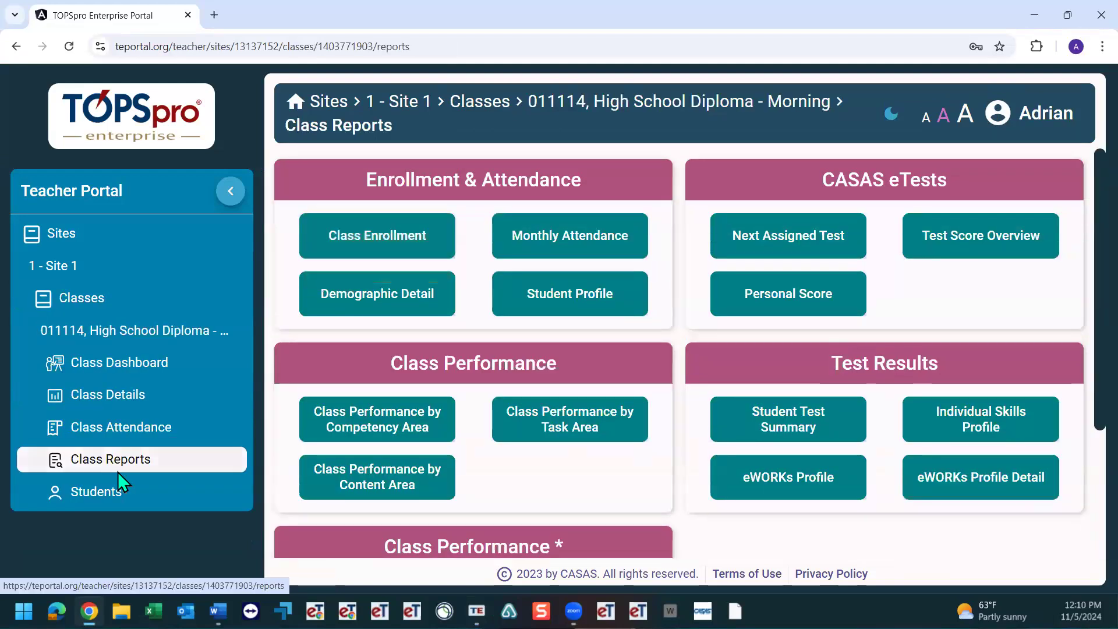
{"action": "left_click", "coordinate": [968, 425]}
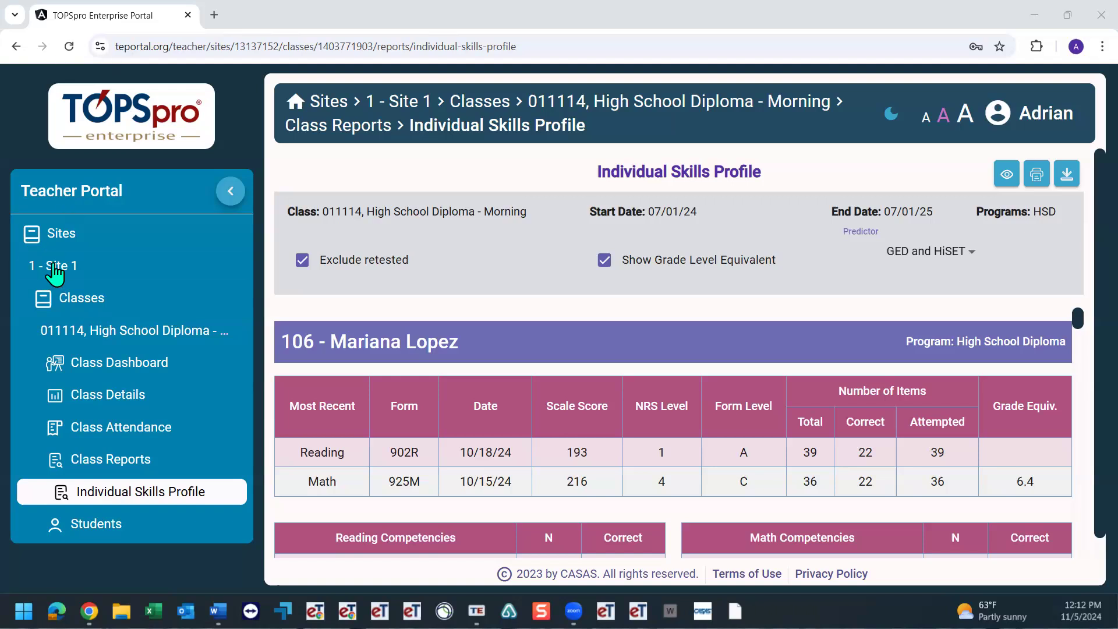
- Return to the sites level and open the access rights of the Teacher access role
{"action": "left_click", "coordinate": [59, 241]}
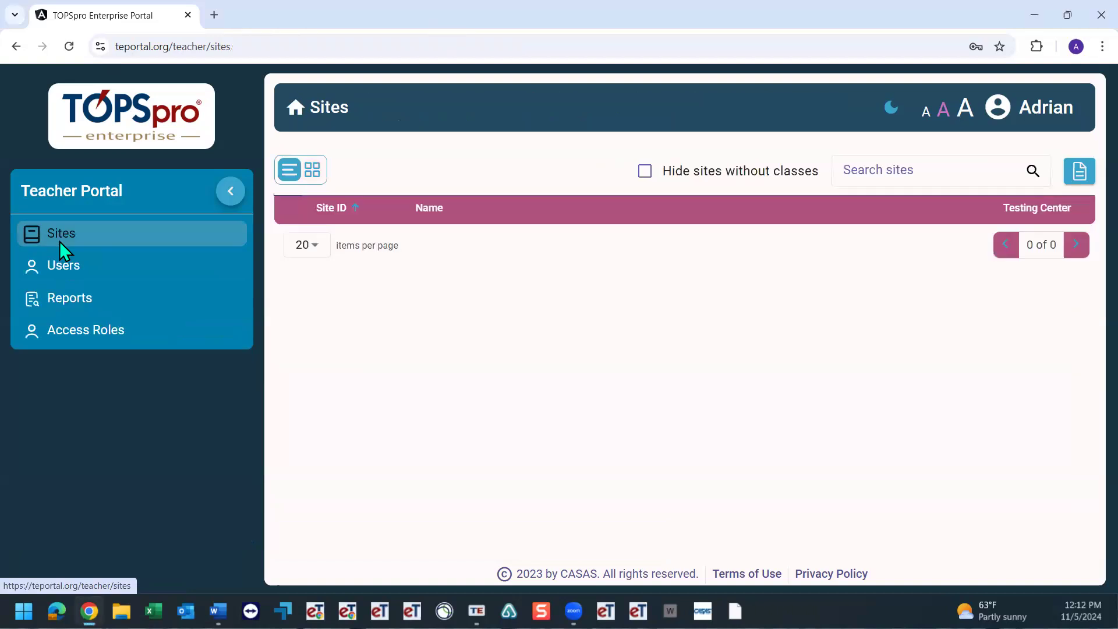
{"action": "left_click", "coordinate": [98, 331]}
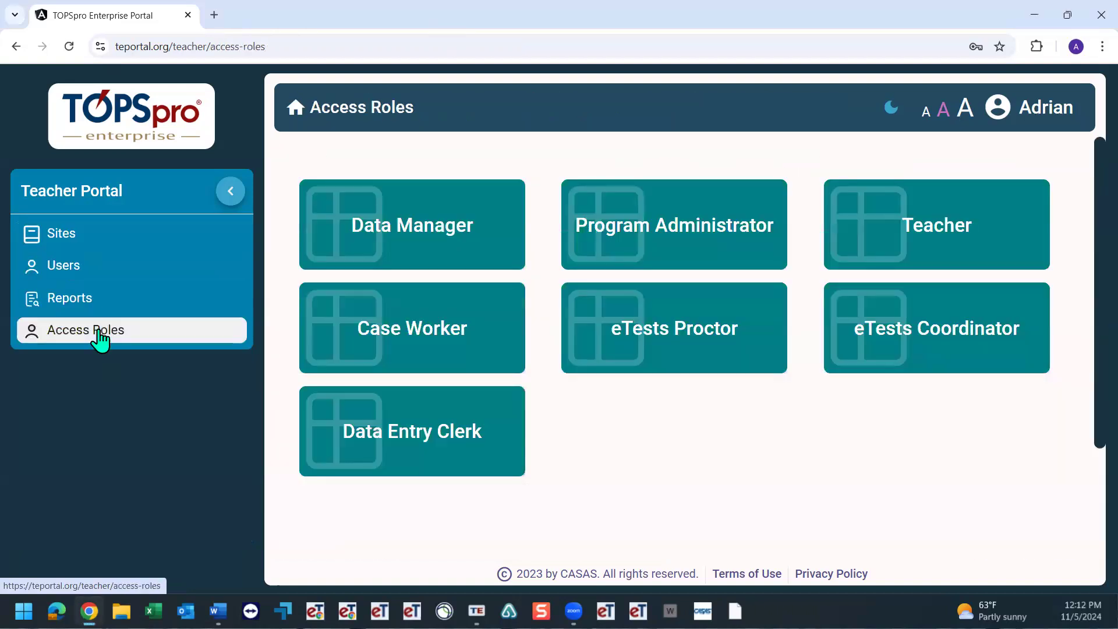
{"action": "left_click", "coordinate": [903, 257]}
{"action": "left_click", "coordinate": [1016, 261]}
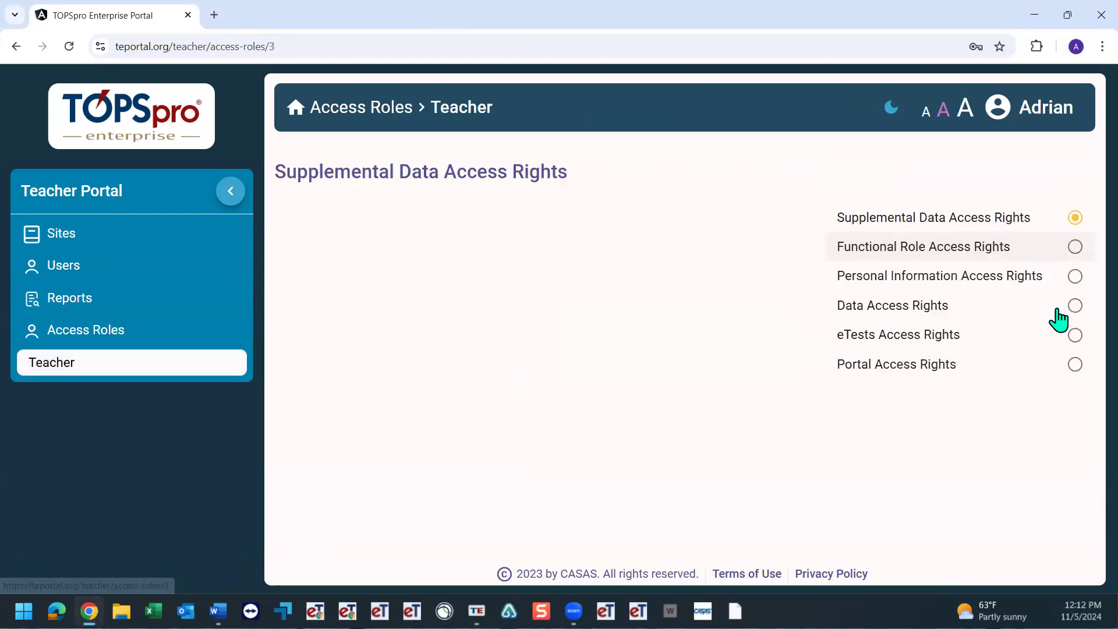
- Examine the Teacher role's Portal Access Rights, including the Navigator Customization table, and its Data Access Rights down to the Agency record type
{"action": "left_click", "coordinate": [1064, 309]}
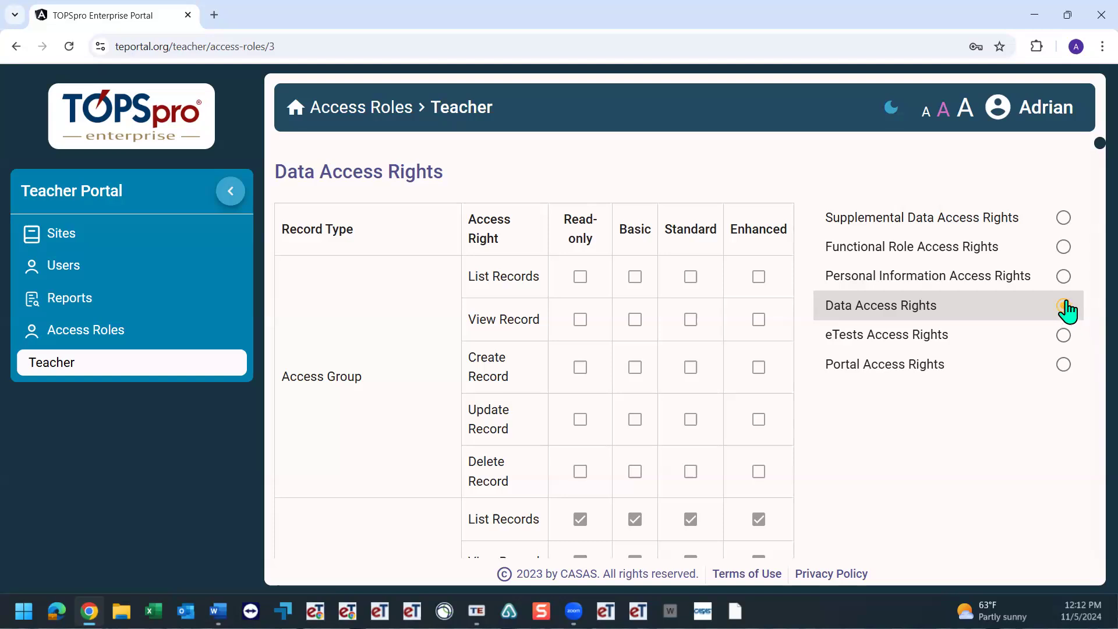
{"action": "left_click", "coordinate": [1063, 366]}
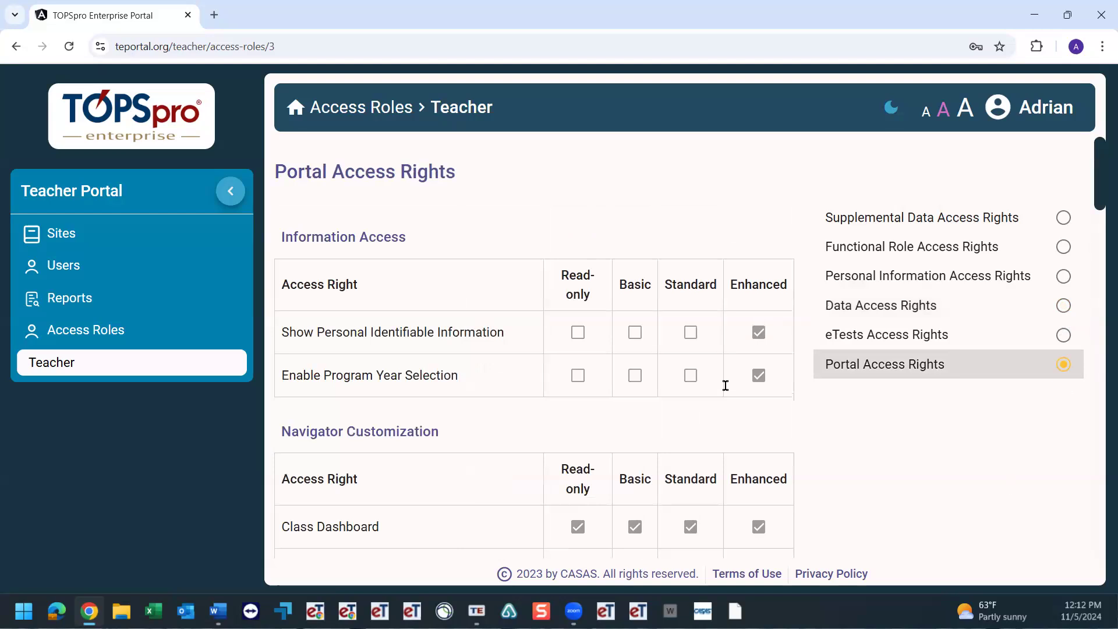
{"action": "scroll", "coordinate": [285, 162], "scroll_direction": "down", "scroll_amount": 1}
{"action": "scroll", "coordinate": [357, 438], "scroll_direction": "down", "scroll_amount": 1}
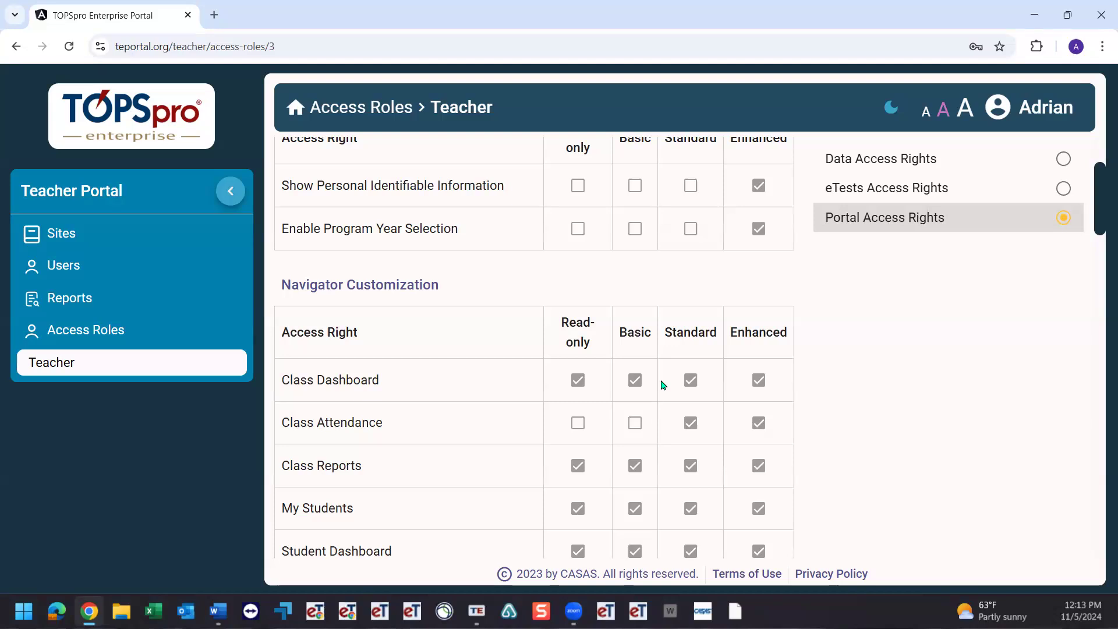
{"action": "scroll", "coordinate": [654, 410], "scroll_direction": "down", "scroll_amount": 3}
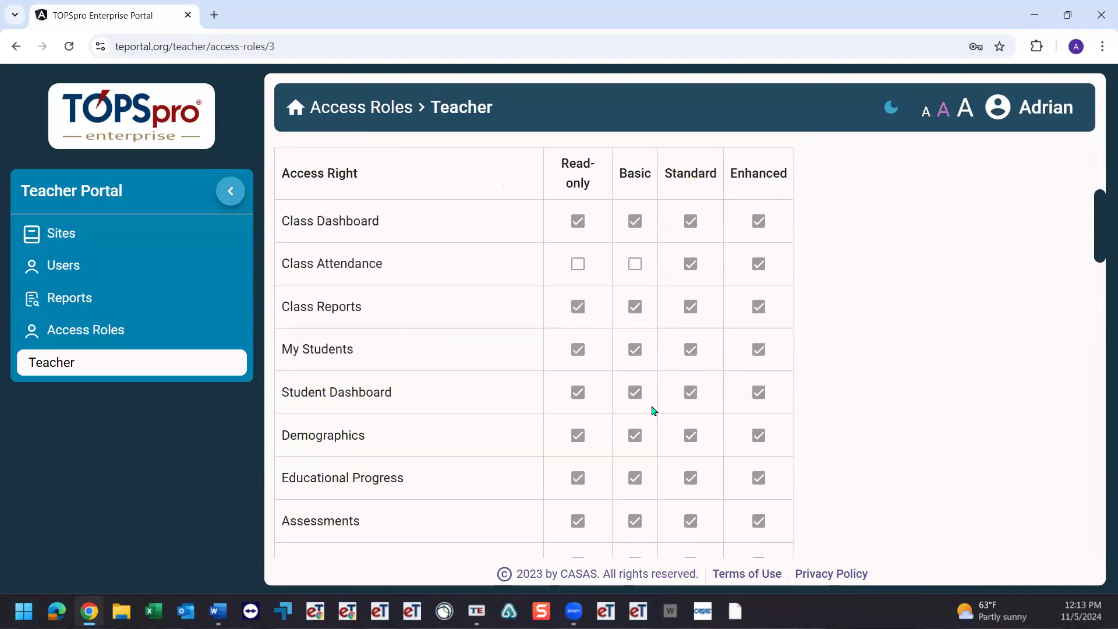
{"action": "scroll", "coordinate": [420, 452], "scroll_direction": "down", "scroll_amount": 3}
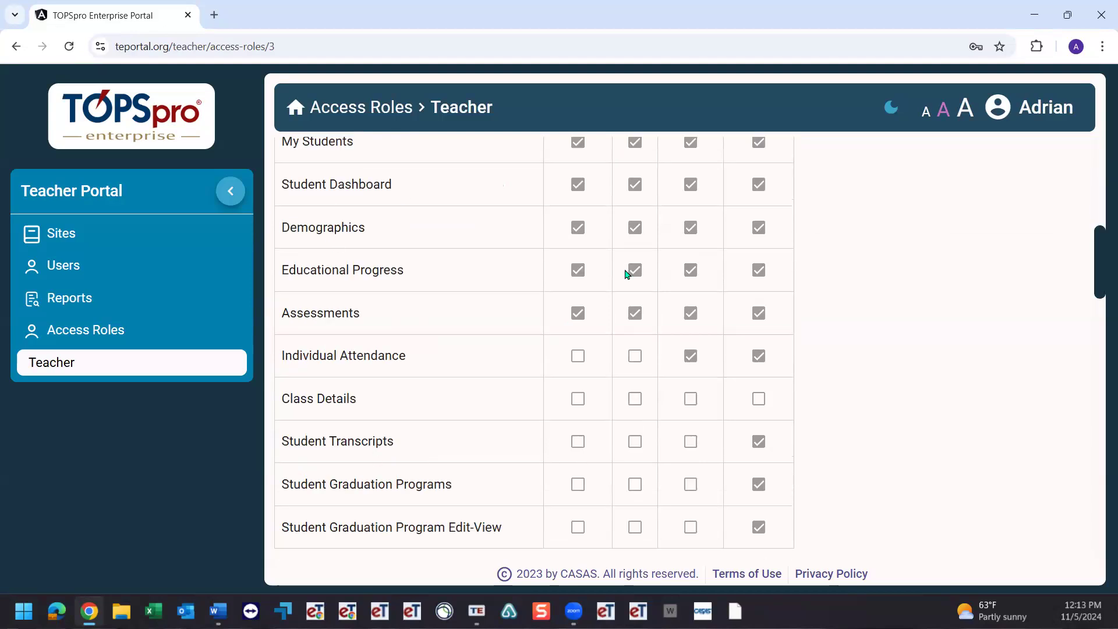
{"action": "scroll", "coordinate": [608, 300], "scroll_direction": "up", "scroll_amount": 2}
{"action": "scroll", "coordinate": [592, 379], "scroll_direction": "up", "scroll_amount": 2}
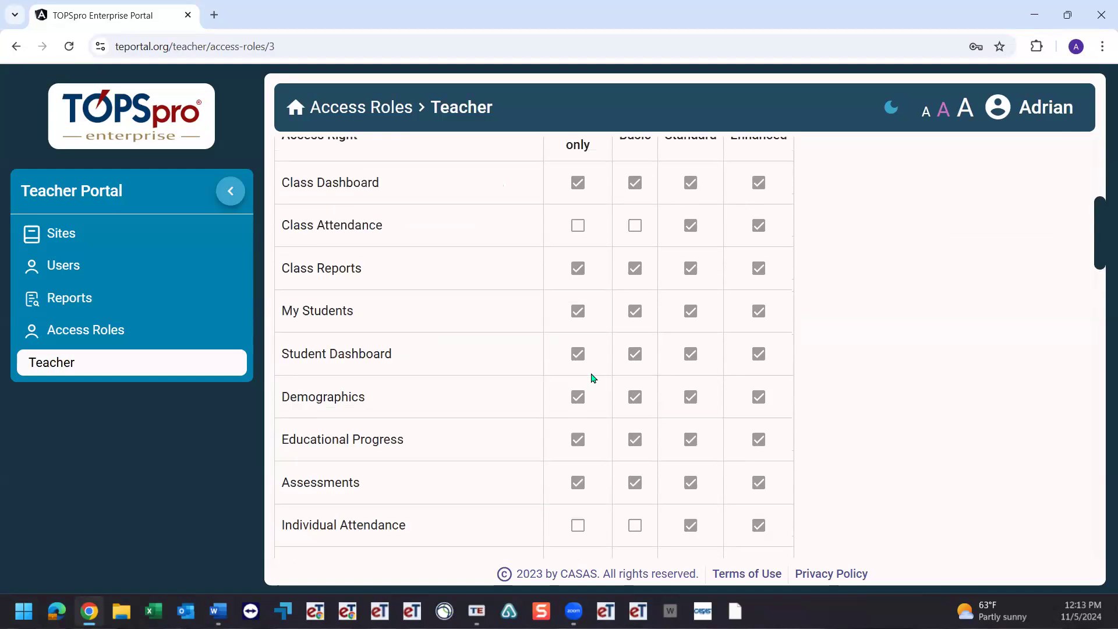
{"action": "scroll", "coordinate": [591, 380], "scroll_direction": "up", "scroll_amount": 2}
{"action": "scroll", "coordinate": [630, 370], "scroll_direction": "up", "scroll_amount": 2}
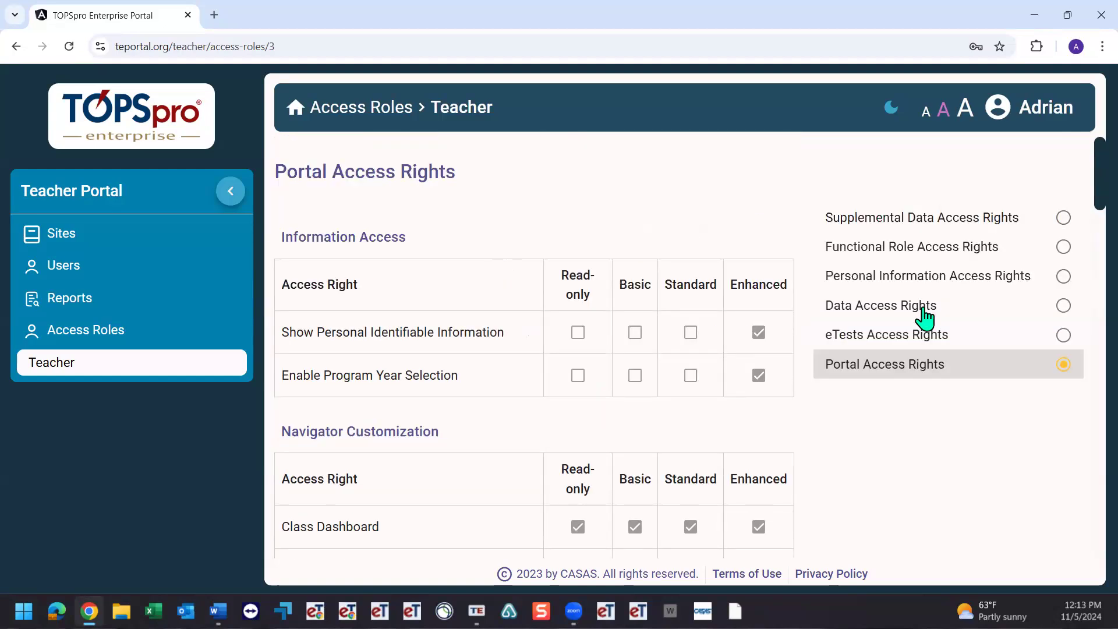
{"action": "left_click", "coordinate": [1064, 306]}
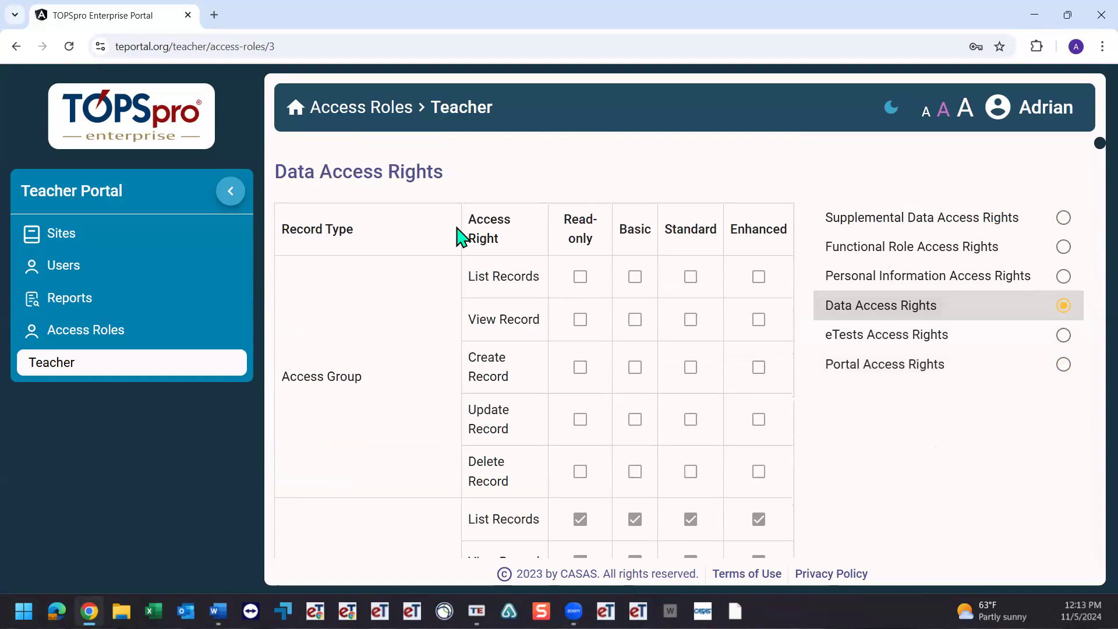
{"action": "scroll", "coordinate": [492, 314], "scroll_direction": "down", "scroll_amount": 5}
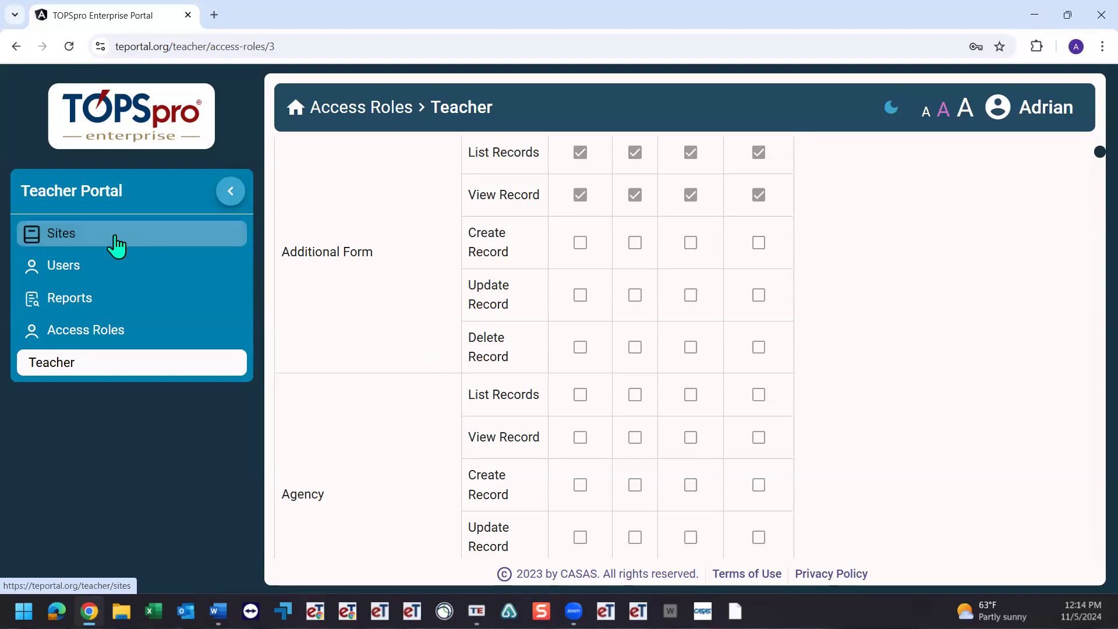
- Return to the sites list and open the classes of Site 1
{"action": "left_click", "coordinate": [67, 242]}
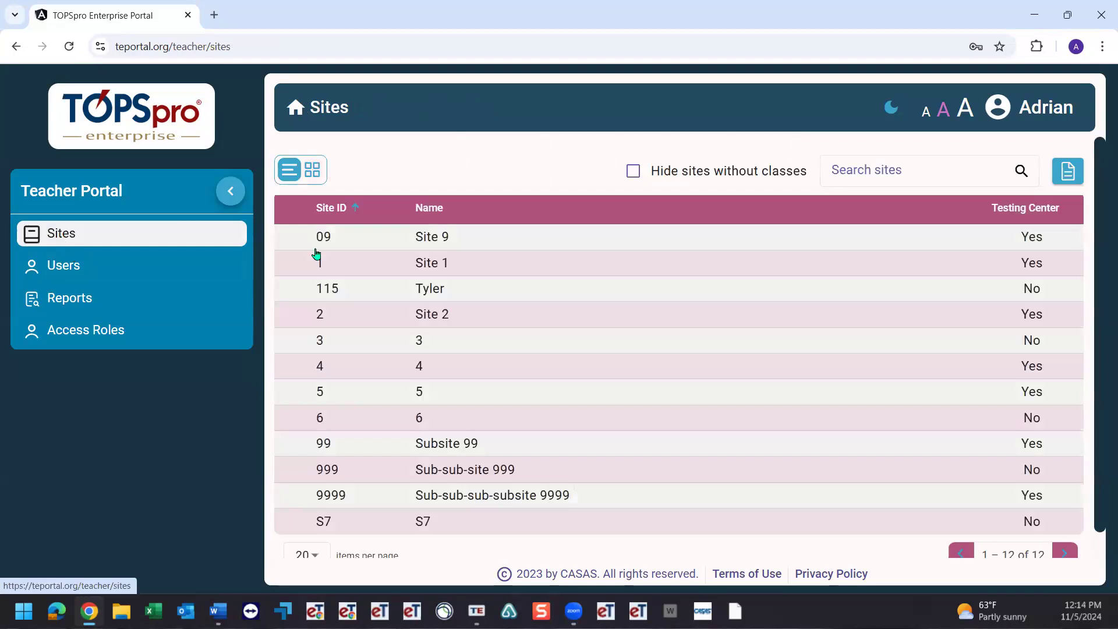
{"action": "left_click", "coordinate": [376, 262]}
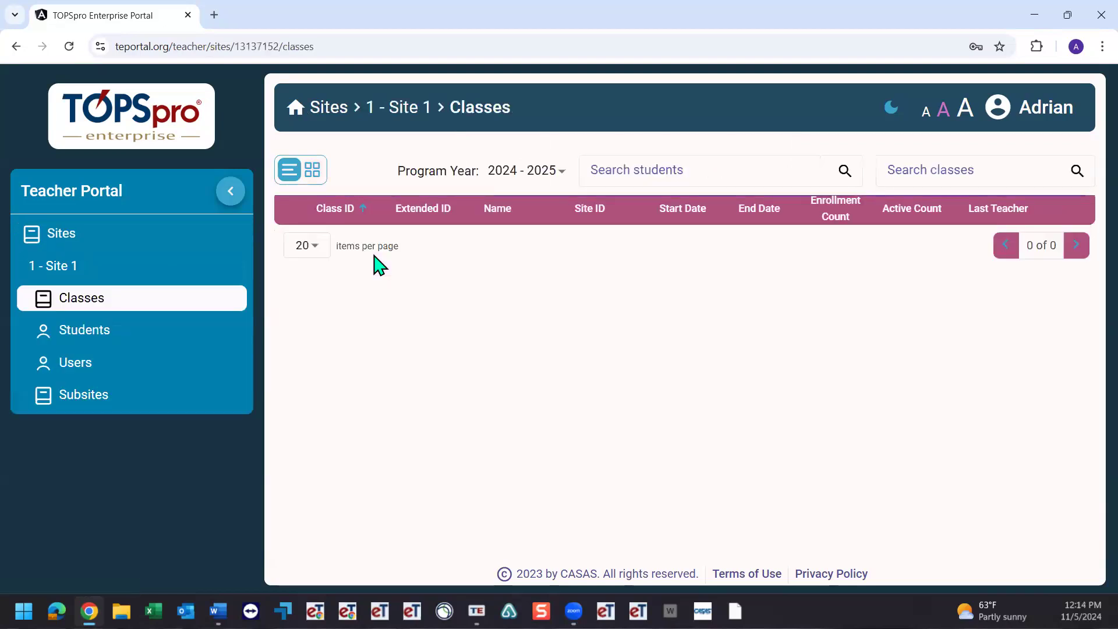